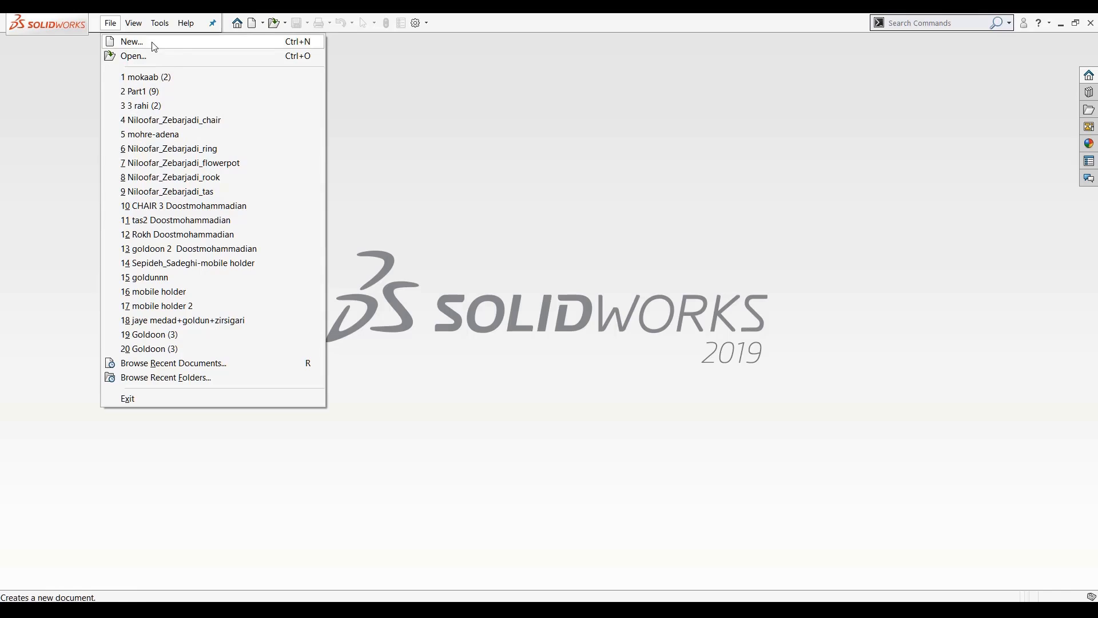
# Create a new Part document, comparing the Assembly, Drawing and advanced template choices along the way
pyautogui.click(154, 47)
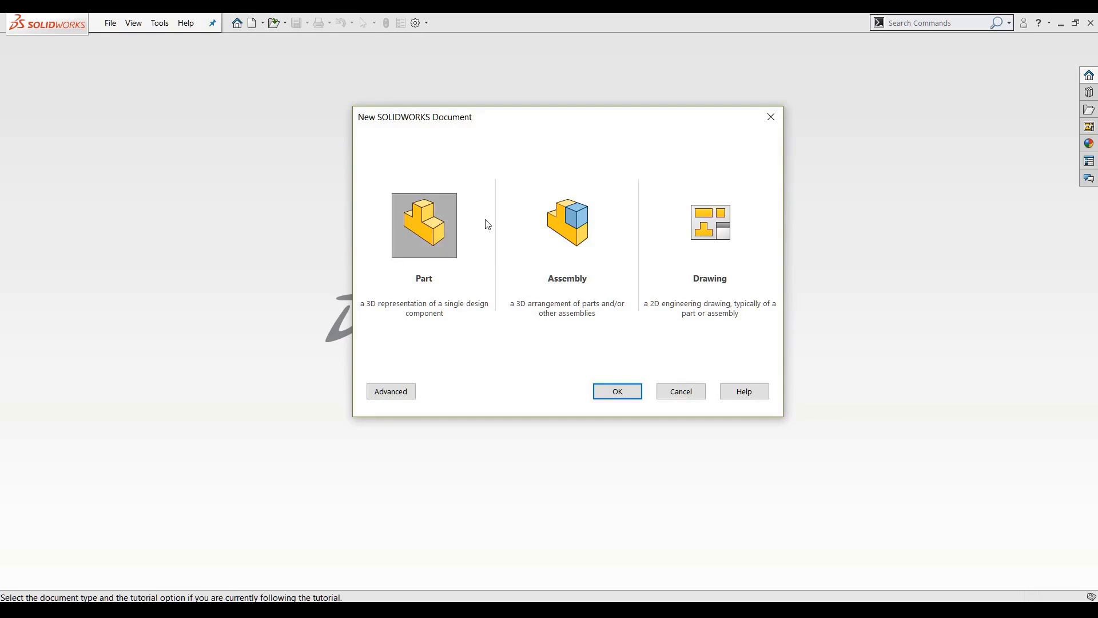
pyautogui.click(552, 223)
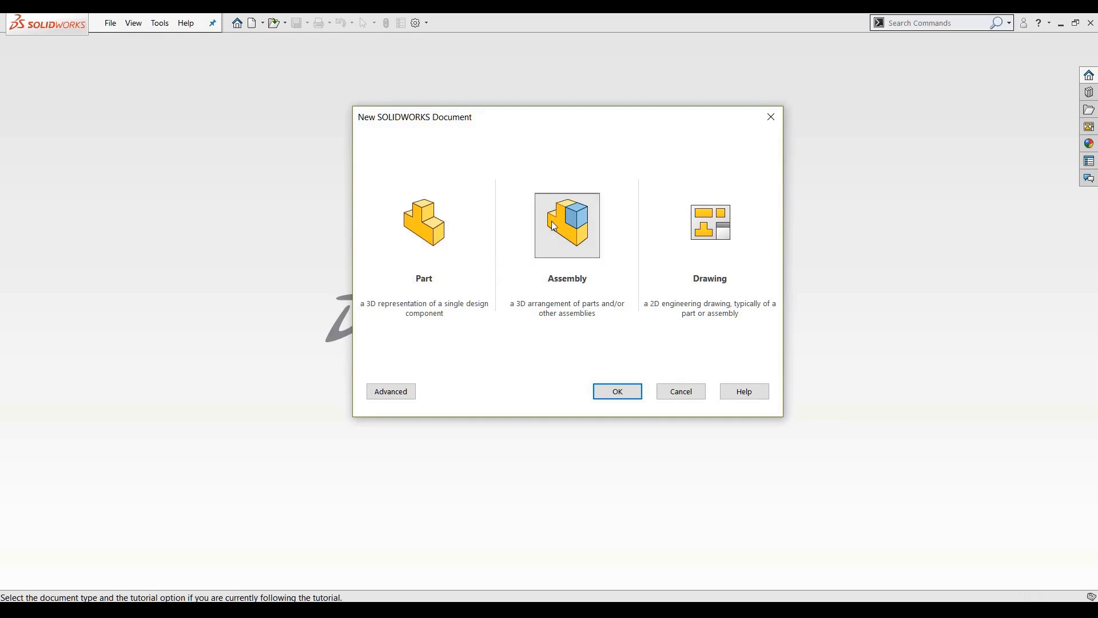
pyautogui.click(695, 205)
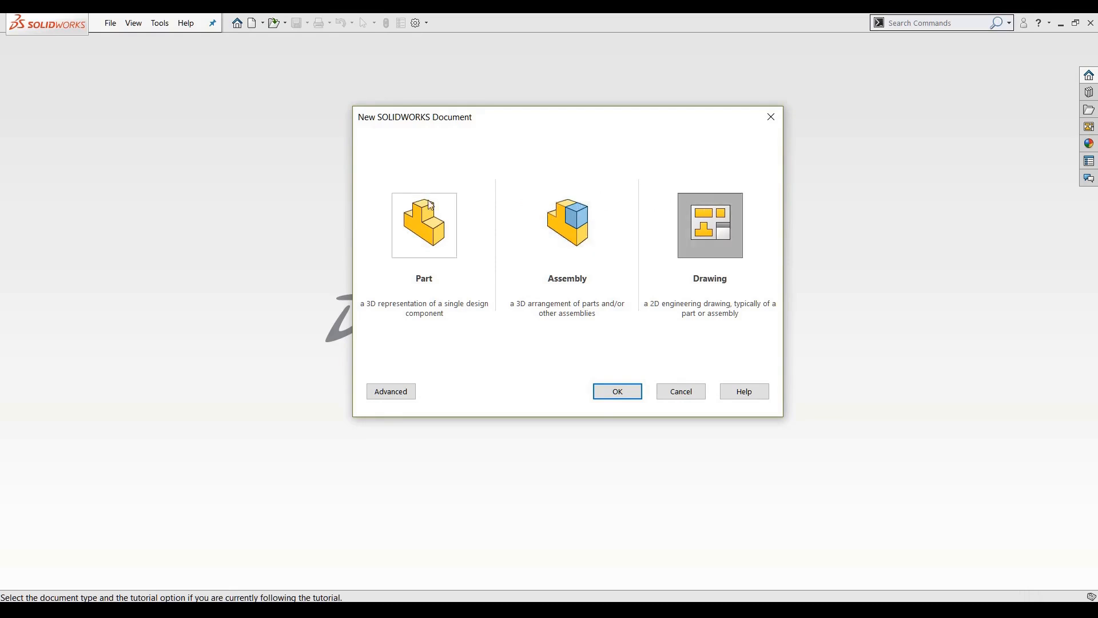
pyautogui.click(391, 396)
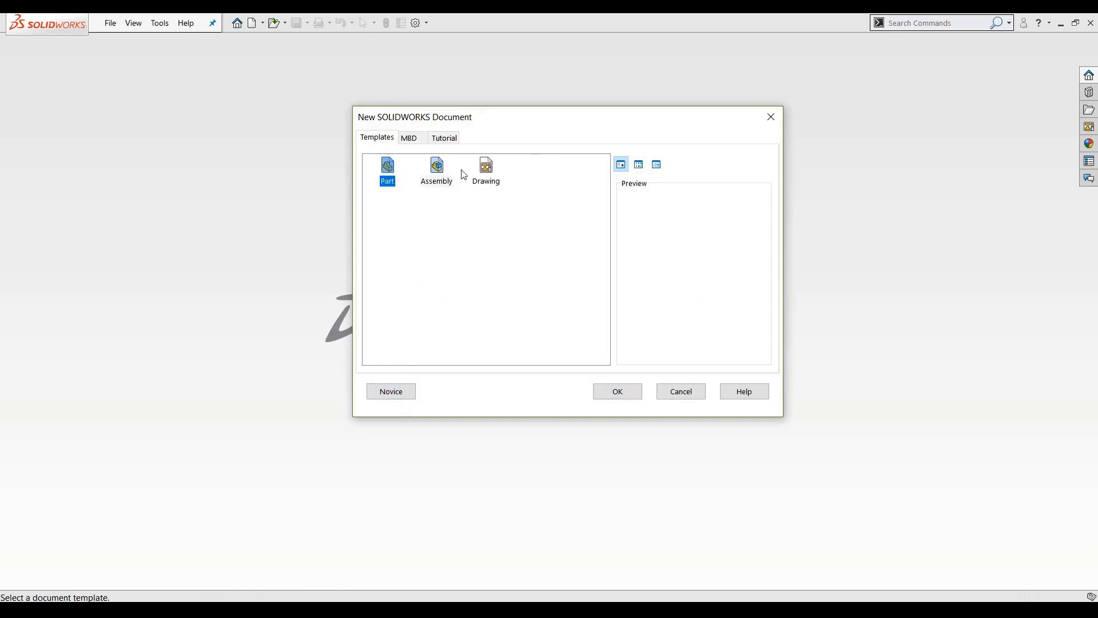
pyautogui.click(486, 170)
pyautogui.click(400, 401)
pyautogui.click(435, 254)
pyautogui.click(615, 385)
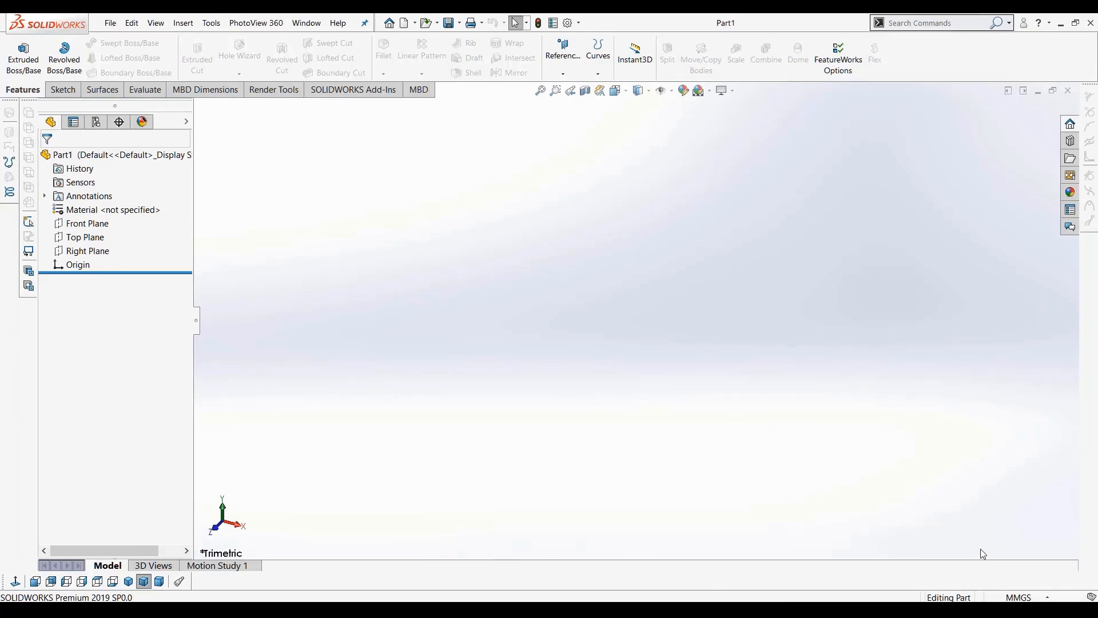
# Switch the document units to IPS and then back to MMGS
pyautogui.click(1020, 598)
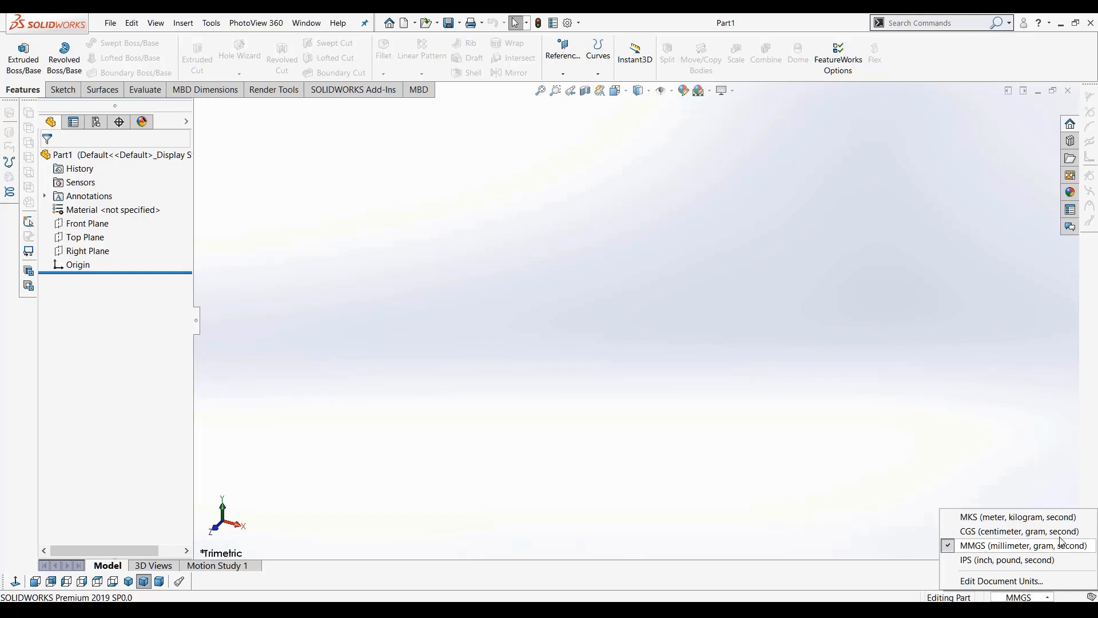
pyautogui.click(785, 382)
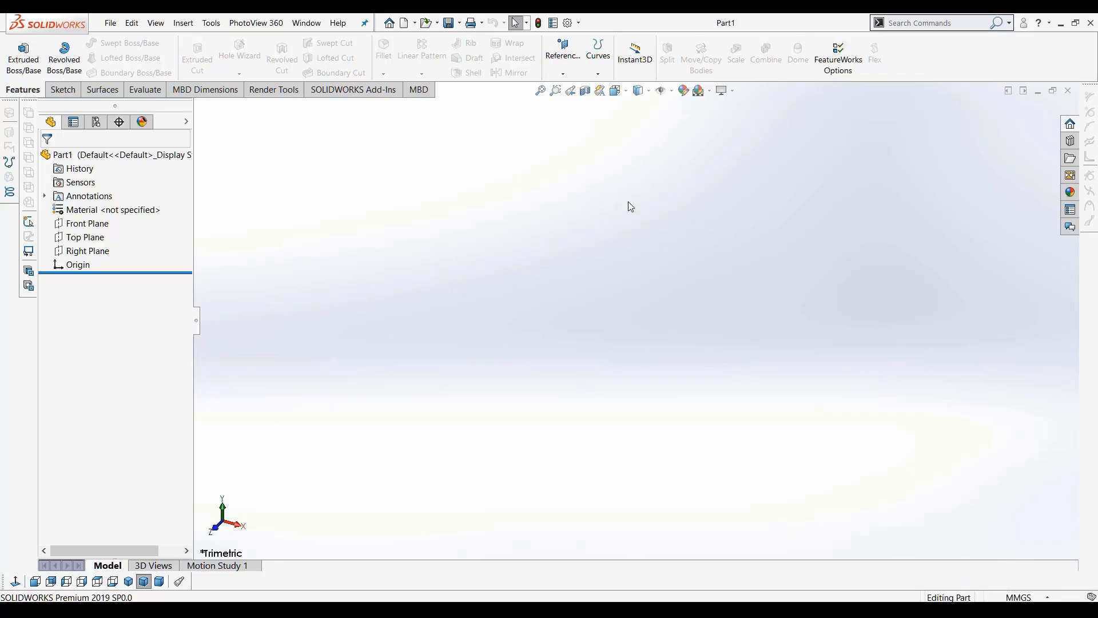
pyautogui.click(1021, 597)
pyautogui.click(1000, 564)
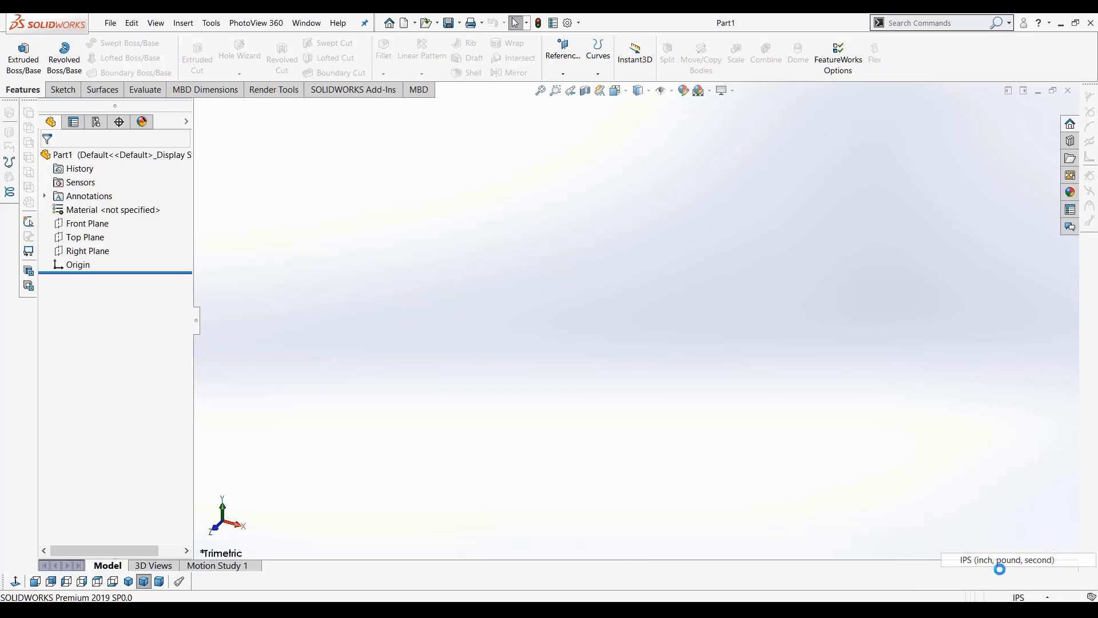
pyautogui.click(1018, 597)
pyautogui.click(995, 542)
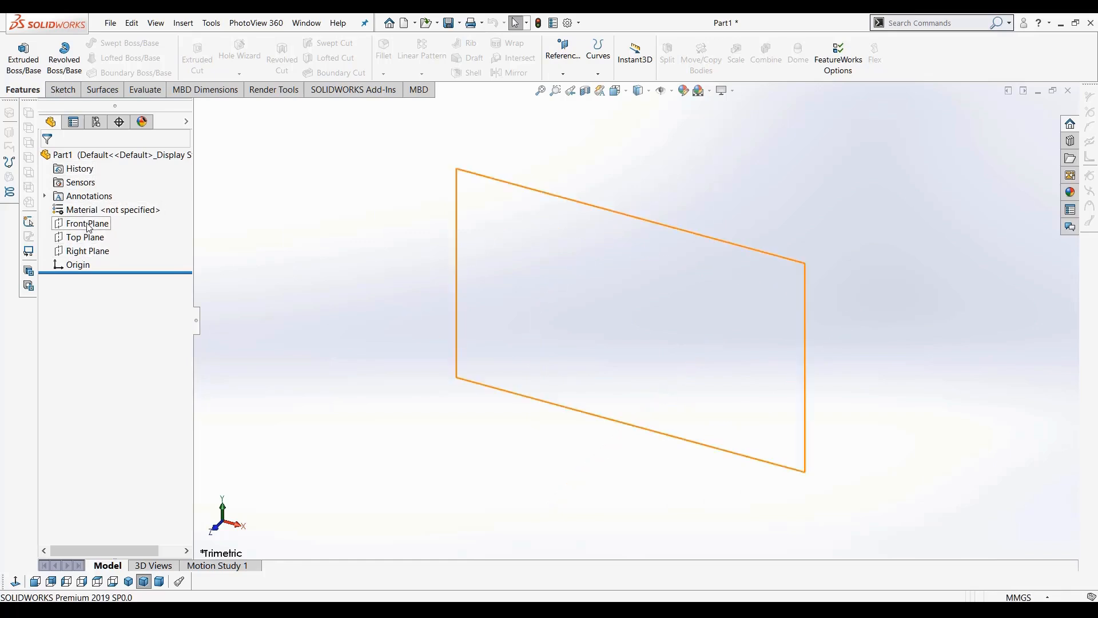
# Examine the Right Plane and switch between the Features and Sketch command tabs to compare their tools
pyautogui.click(86, 251)
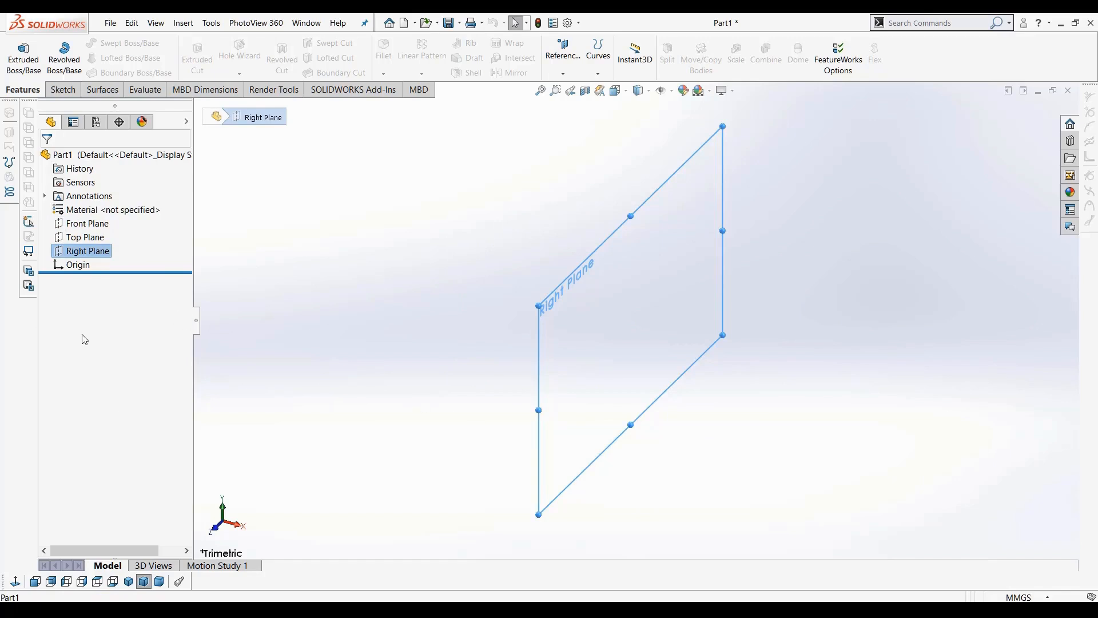
pyautogui.click(417, 305)
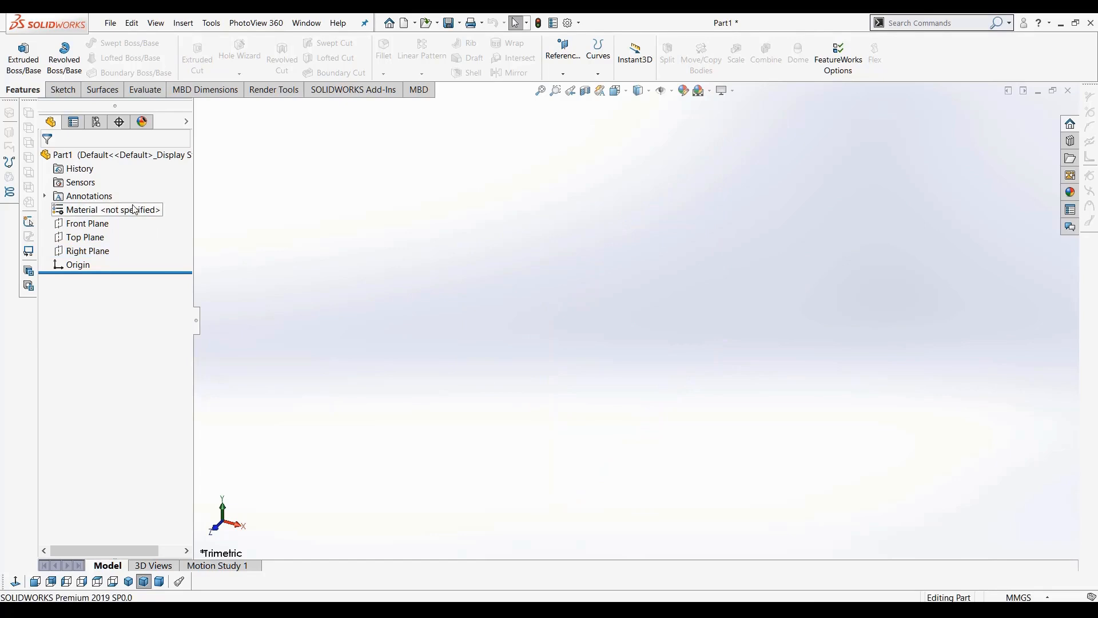
pyautogui.click(62, 93)
pyautogui.click(26, 92)
pyautogui.click(53, 93)
pyautogui.click(11, 95)
pyautogui.click(51, 95)
pyautogui.click(12, 95)
pyautogui.click(58, 92)
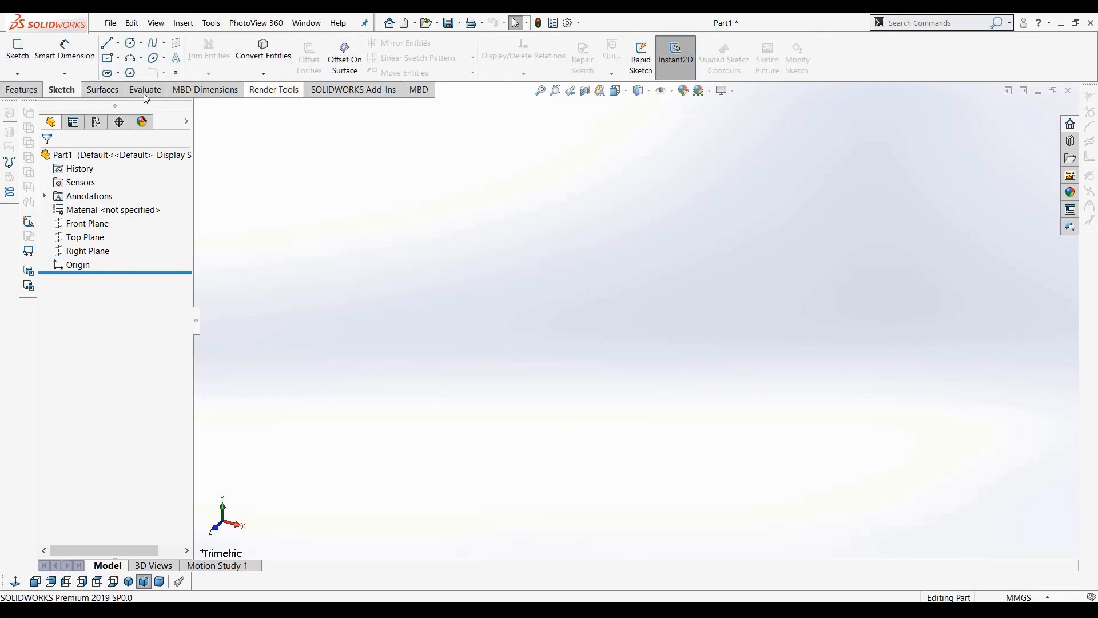
pyautogui.click(38, 92)
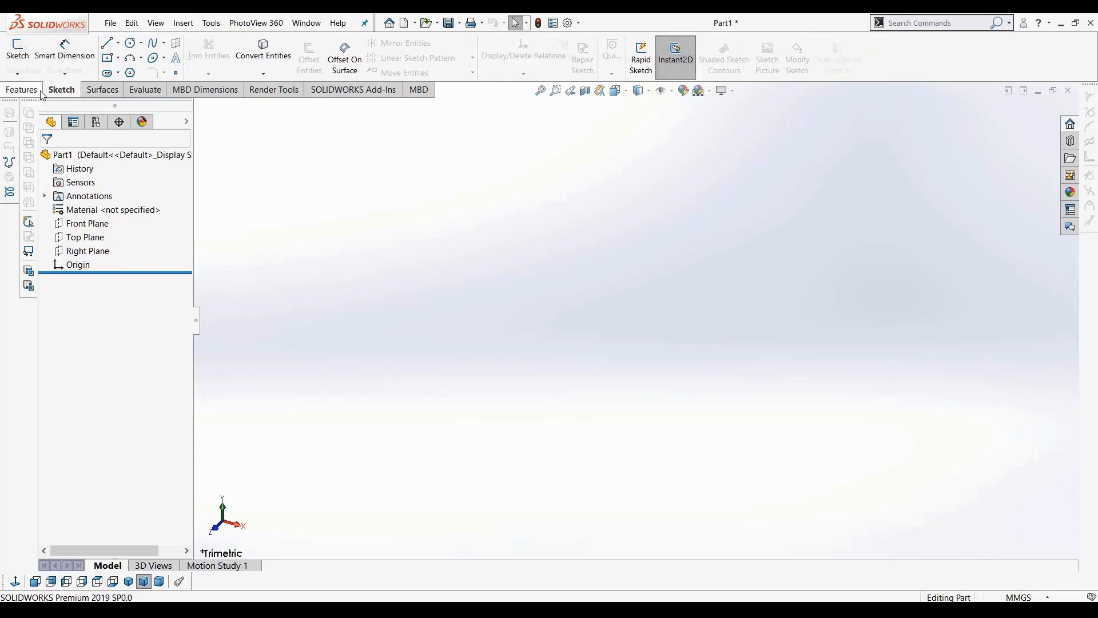
pyautogui.click(62, 93)
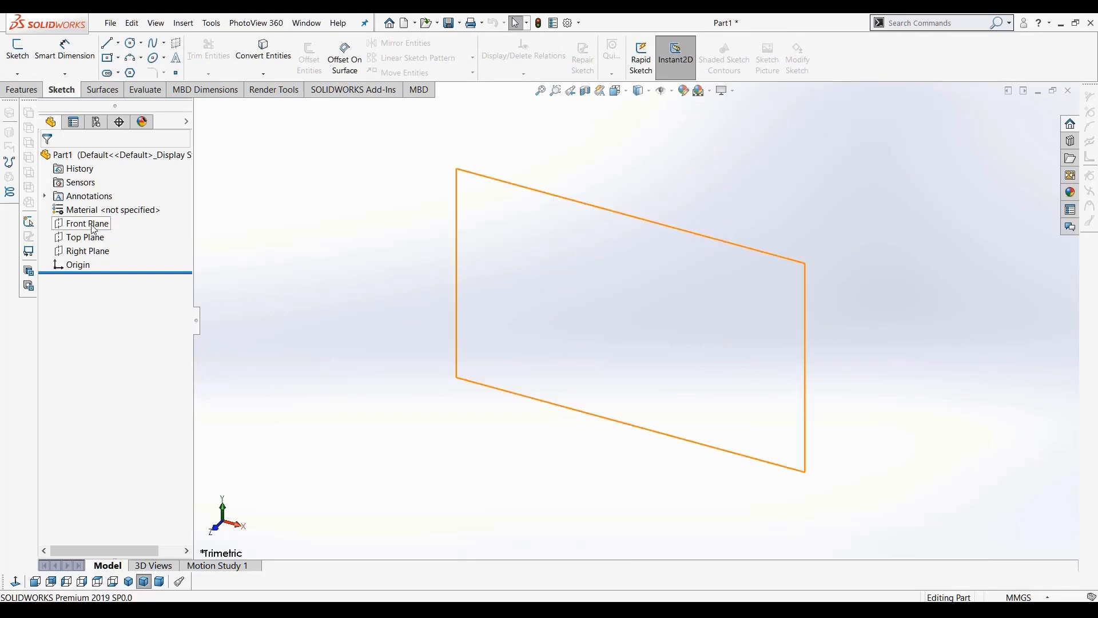
# Open the recent part 3 rahi (2) and dismiss the rebuild error dialog
pyautogui.click(110, 23)
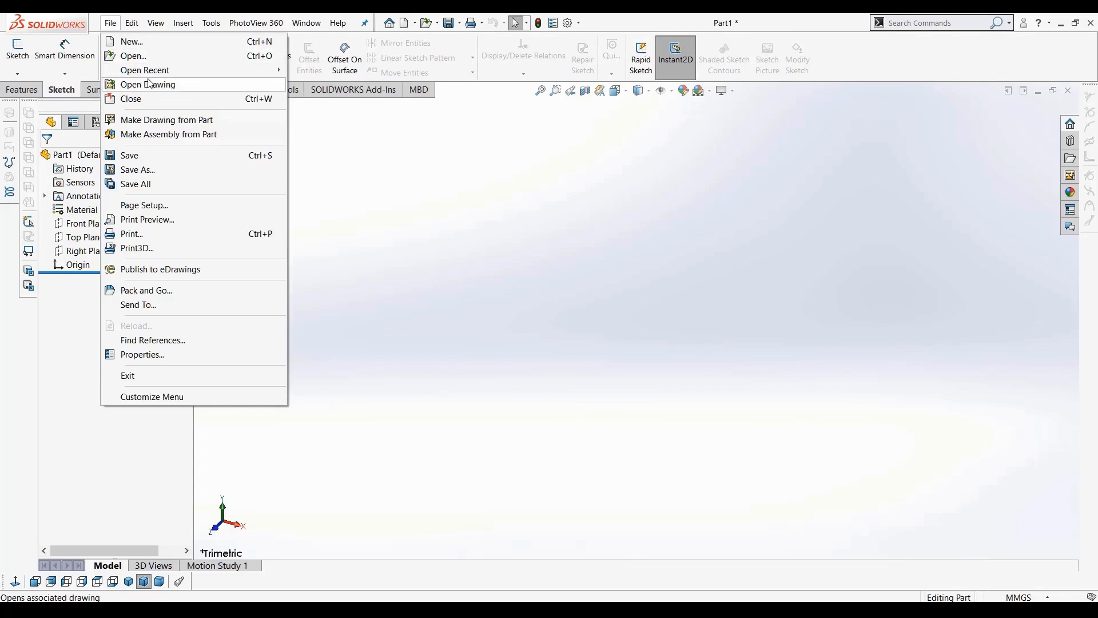
pyautogui.moveTo(154, 70)
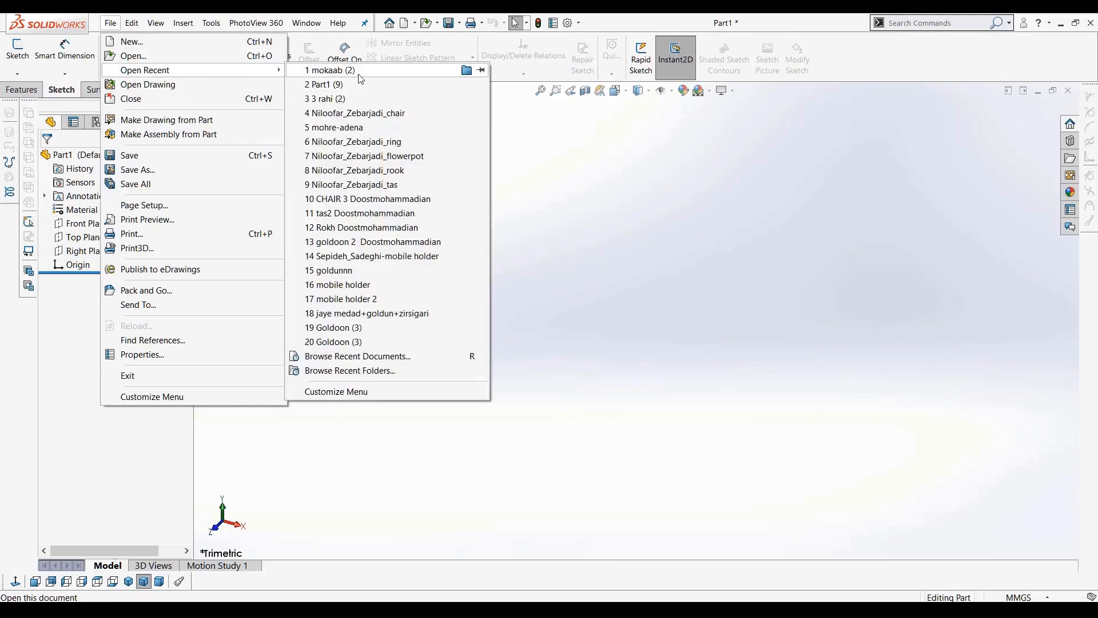
pyautogui.click(364, 99)
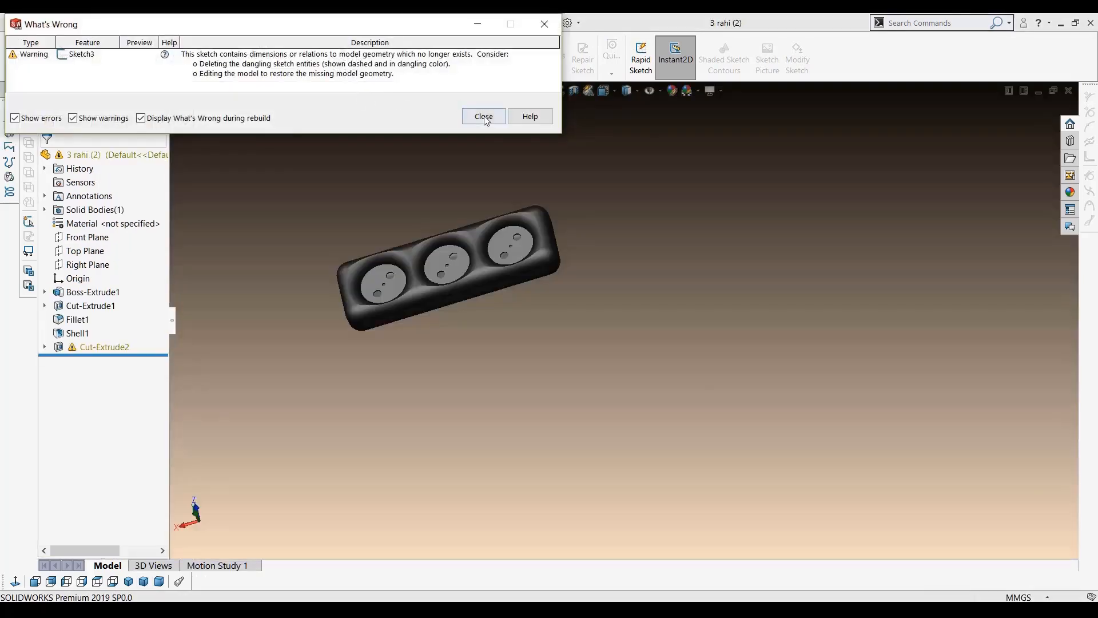
pyautogui.click(483, 116)
# Rotate and zoom the power strip model to inspect it from different angles
pyautogui.moveTo(649, 354); pyautogui.dragTo(495, 279, button='middle')
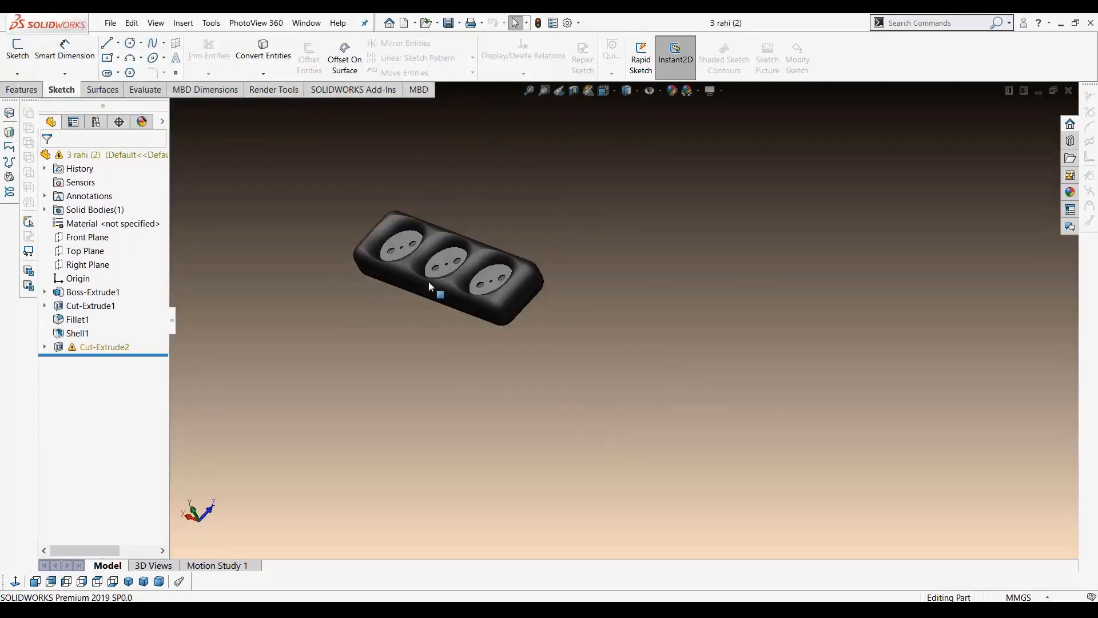
pyautogui.scroll(-5, 405, 250)
pyautogui.moveTo(409, 247); pyautogui.dragTo(453, 233, button='middle')
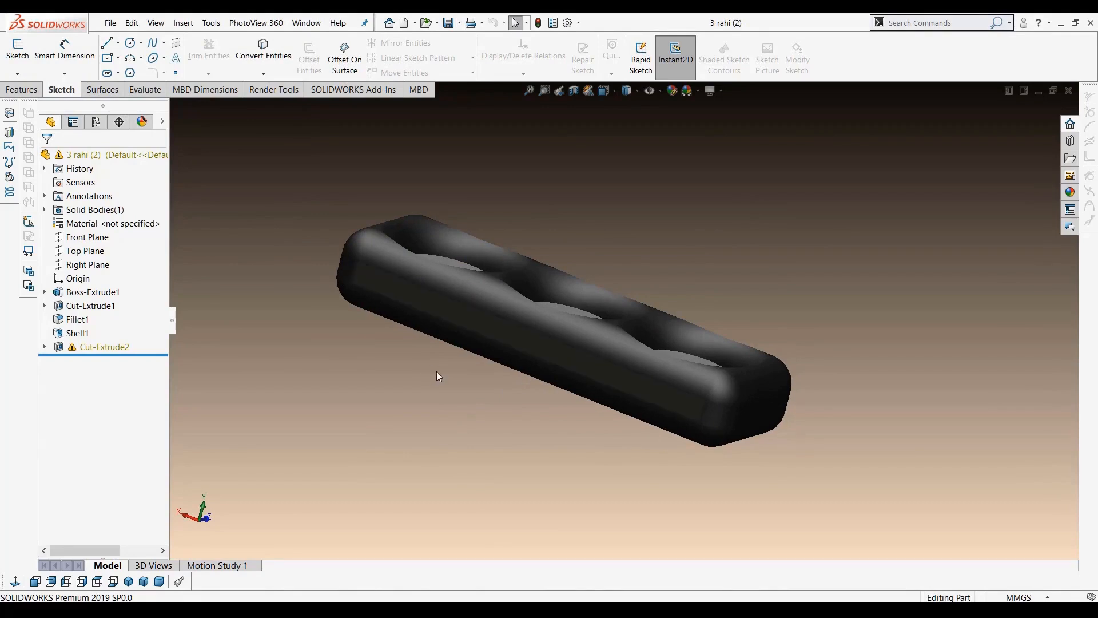
pyautogui.moveTo(441, 366); pyautogui.dragTo(649, 385, button='middle')
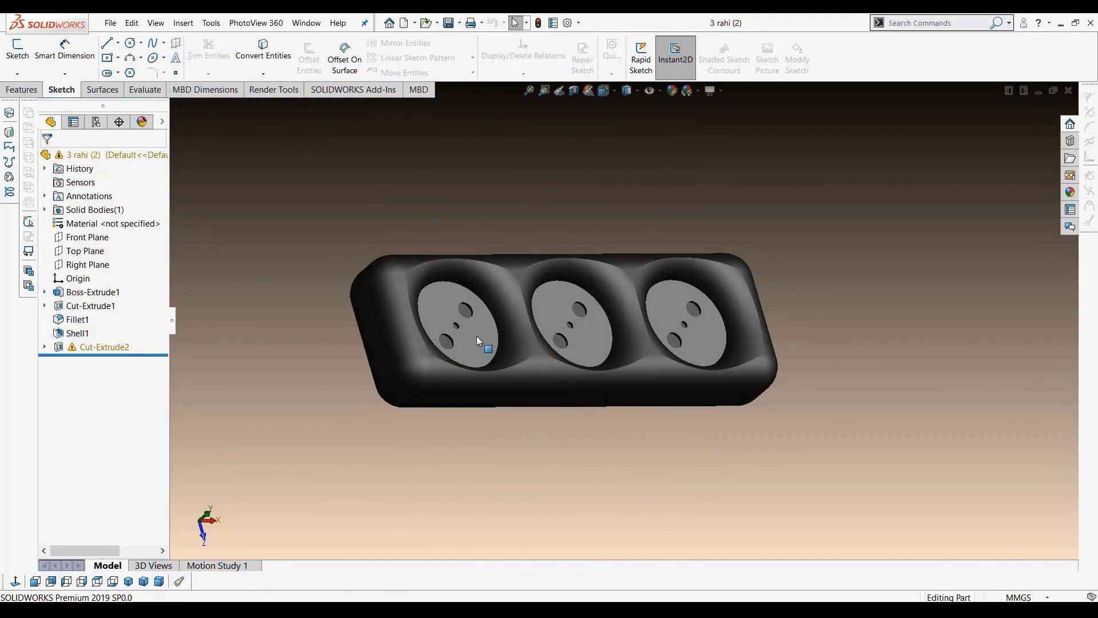
pyautogui.scroll(2, 466, 324)
pyautogui.scroll(-5, 542, 326)
pyautogui.scroll(4, 543, 324)
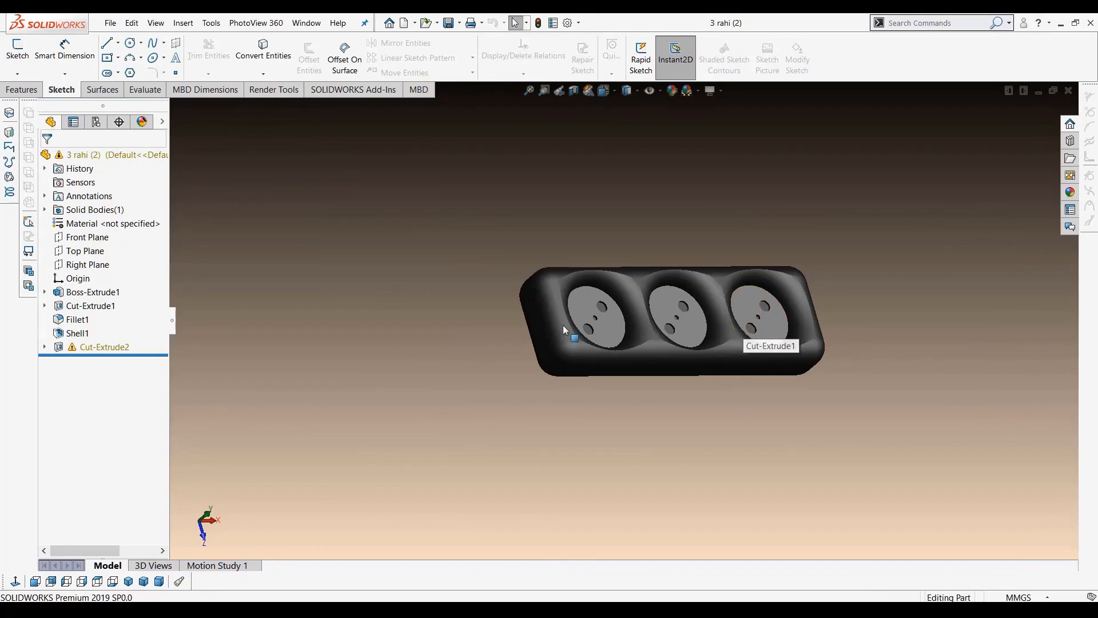
pyautogui.scroll(-5, 761, 327)
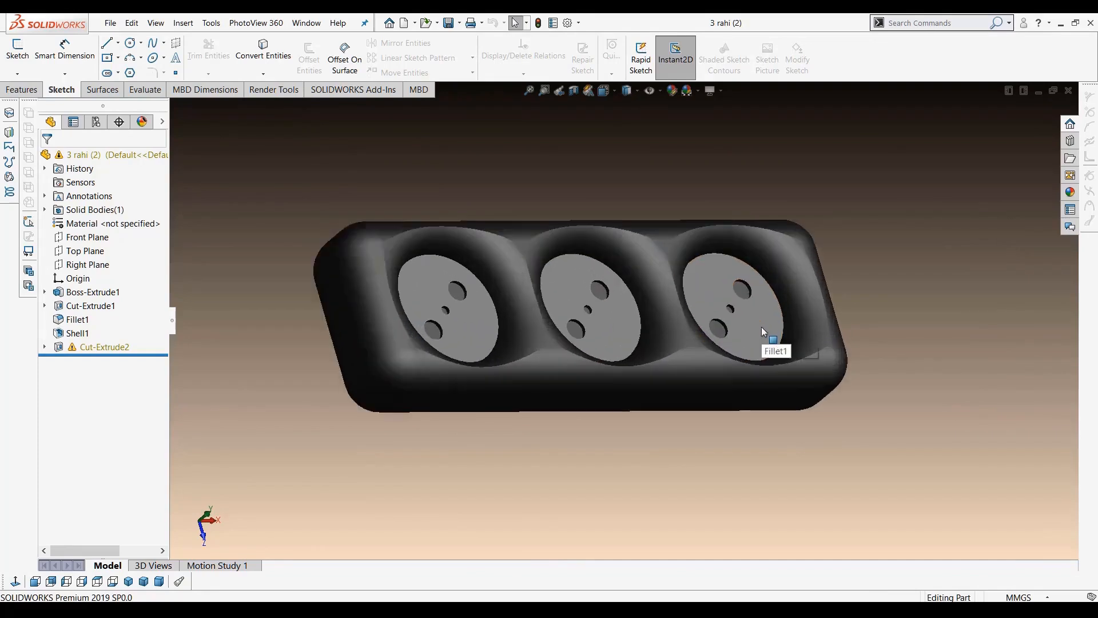
pyautogui.scroll(3, 510, 316)
pyautogui.scroll(-3, 511, 316)
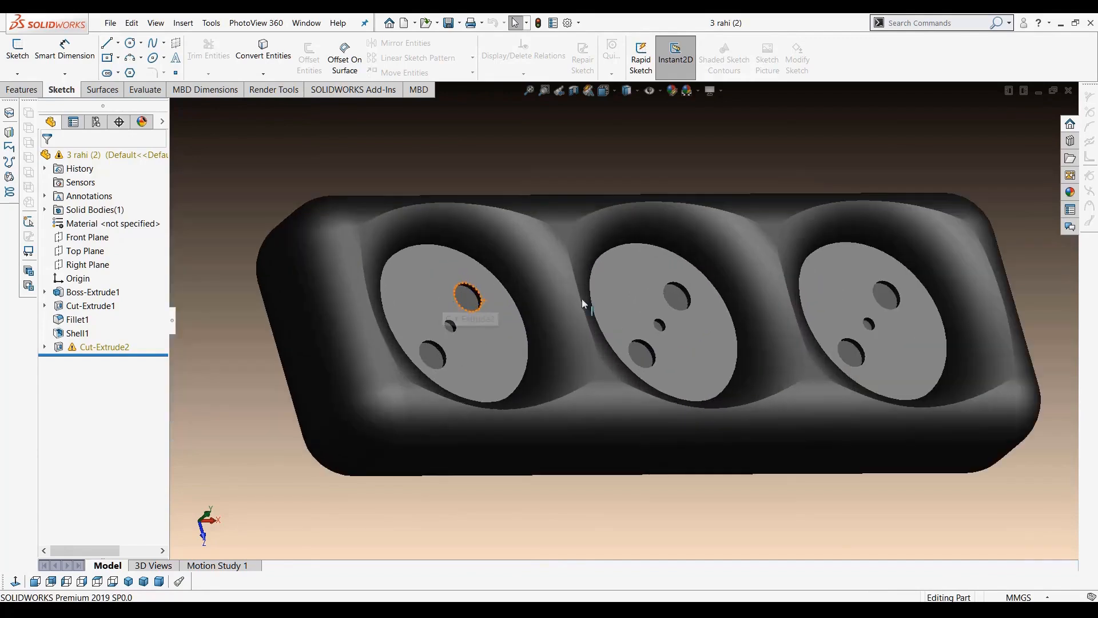
pyautogui.scroll(-4, 689, 304)
pyautogui.scroll(6, 658, 330)
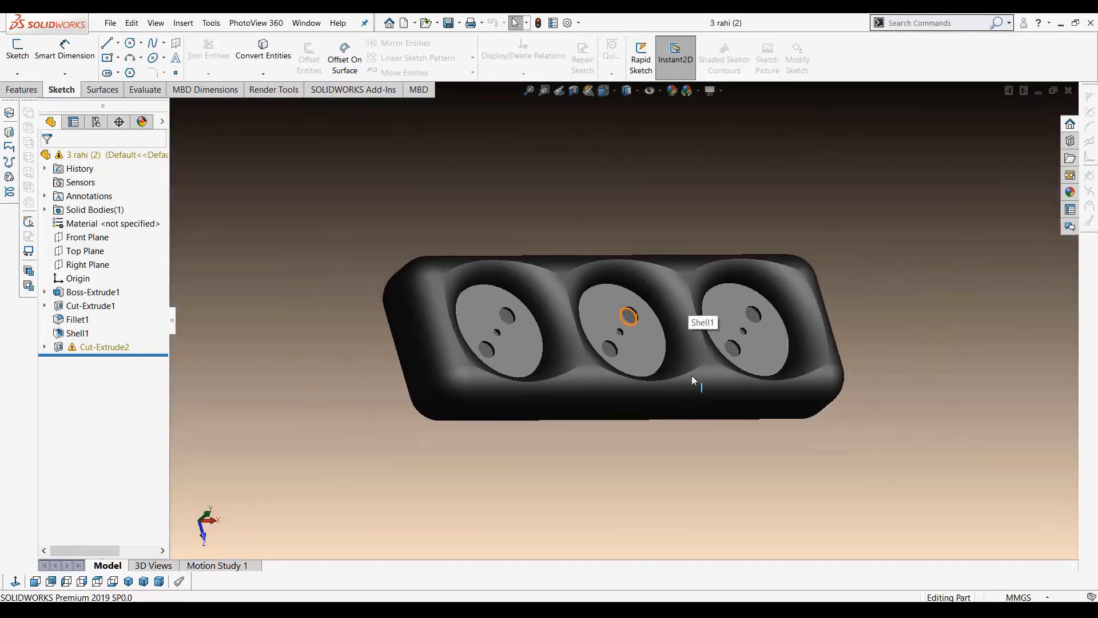
pyautogui.moveTo(689, 375); pyautogui.dragTo(675, 263, button='middle')
pyautogui.moveTo(607, 317); pyautogui.dragTo(690, 400, button='middle')
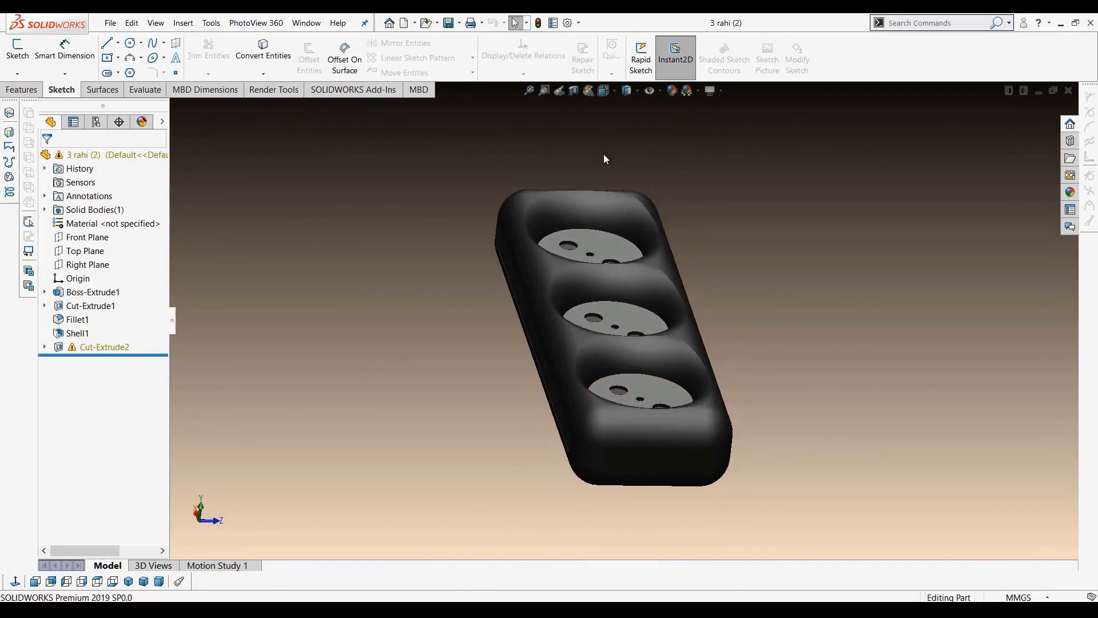
# Cycle through standard view orientations and zoom the model to fit the window
pyautogui.hotkey('ctrl', '2')
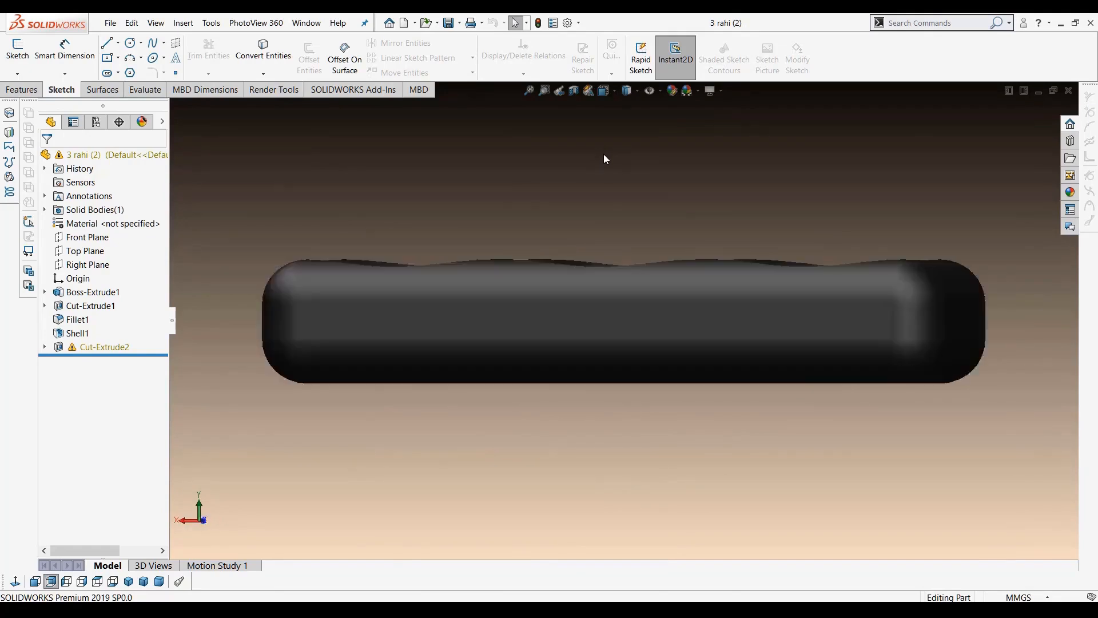
pyautogui.hotkey('ctrl', '3')
pyautogui.hotkey('ctrl', '4')
pyautogui.moveTo(673, 236); pyautogui.dragTo(705, 304, button='middle')
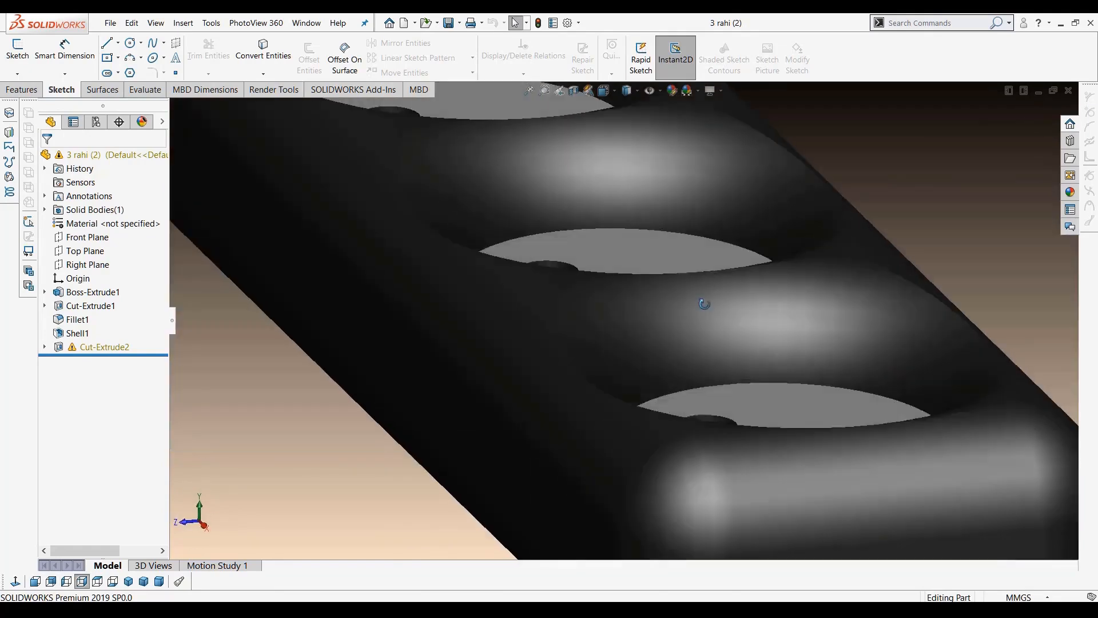
pyautogui.press('f')
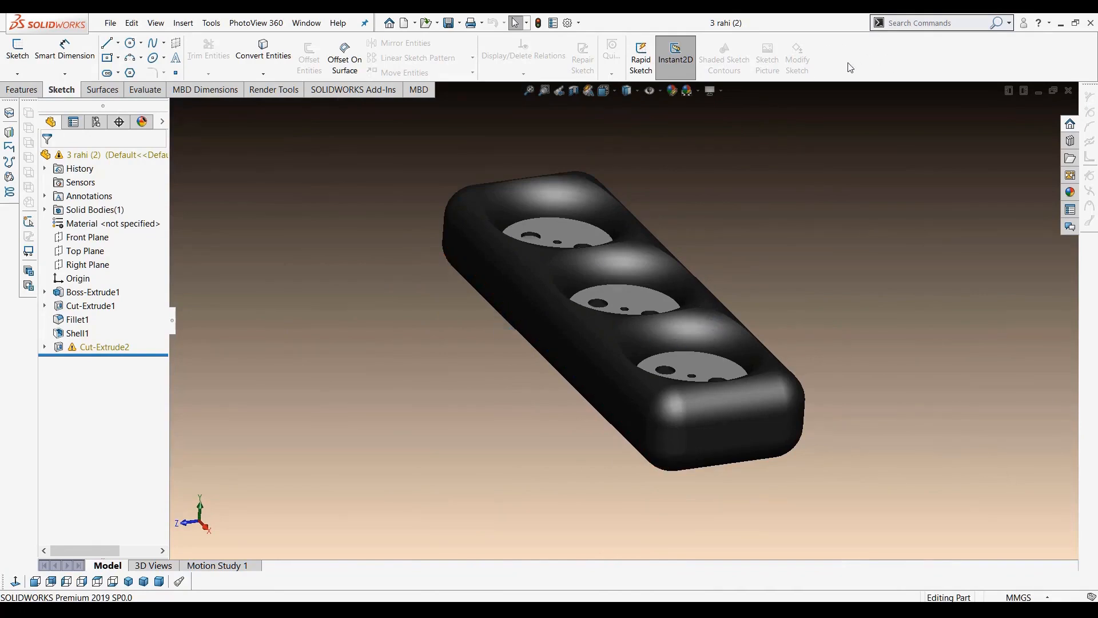
# Show the Standard Views toolbar
pyautogui.click(895, 54)
pyautogui.rightClick(895, 53)
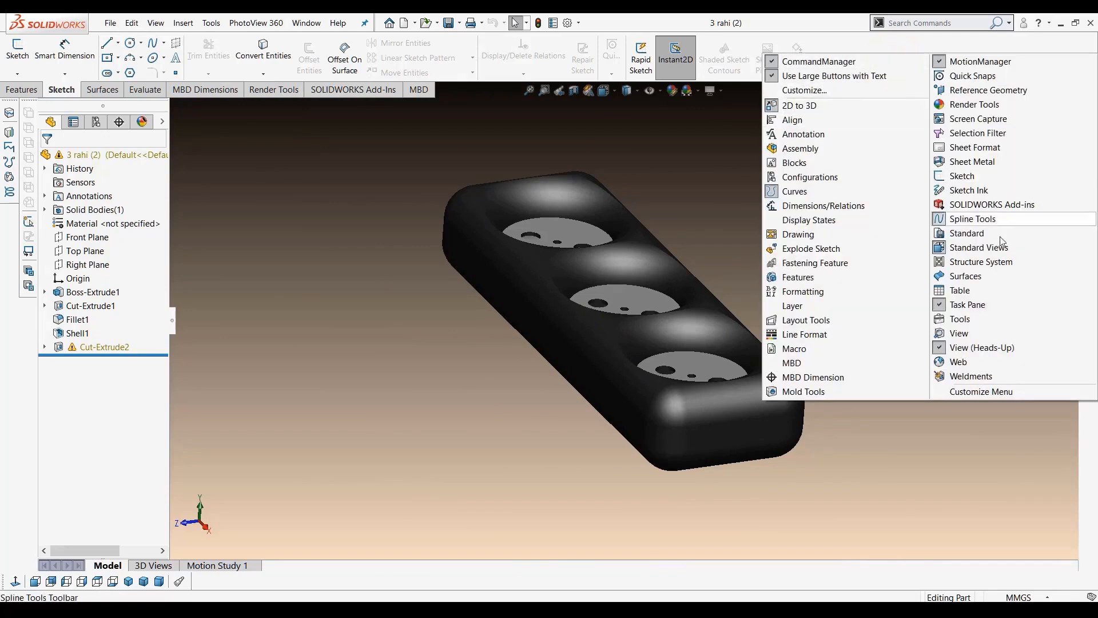
pyautogui.click(980, 254)
pyautogui.rightClick(910, 62)
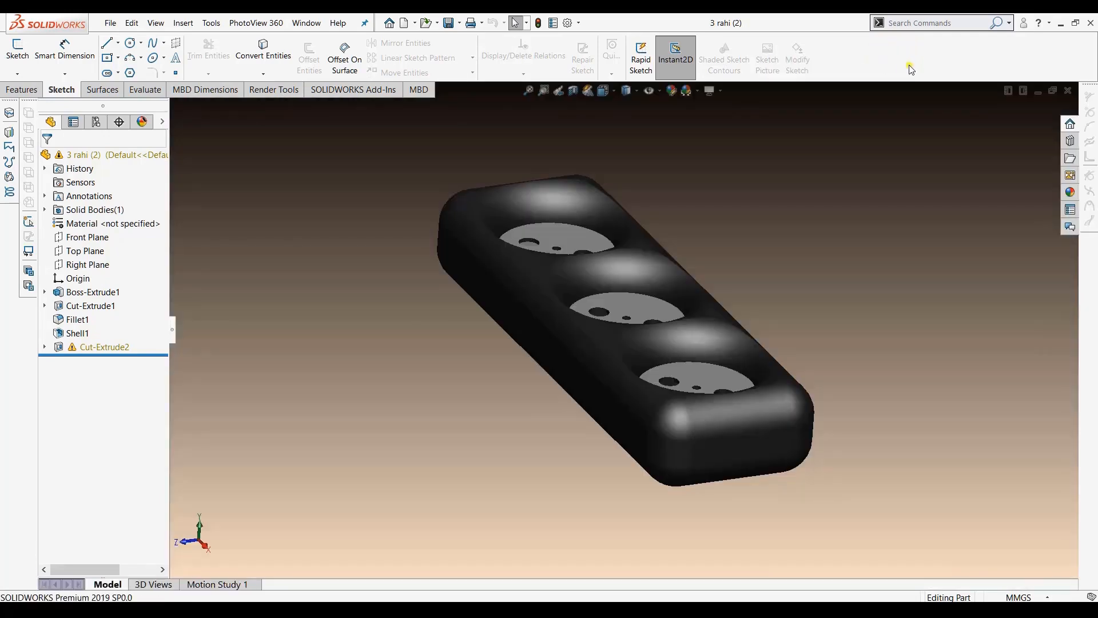
pyautogui.click(981, 260)
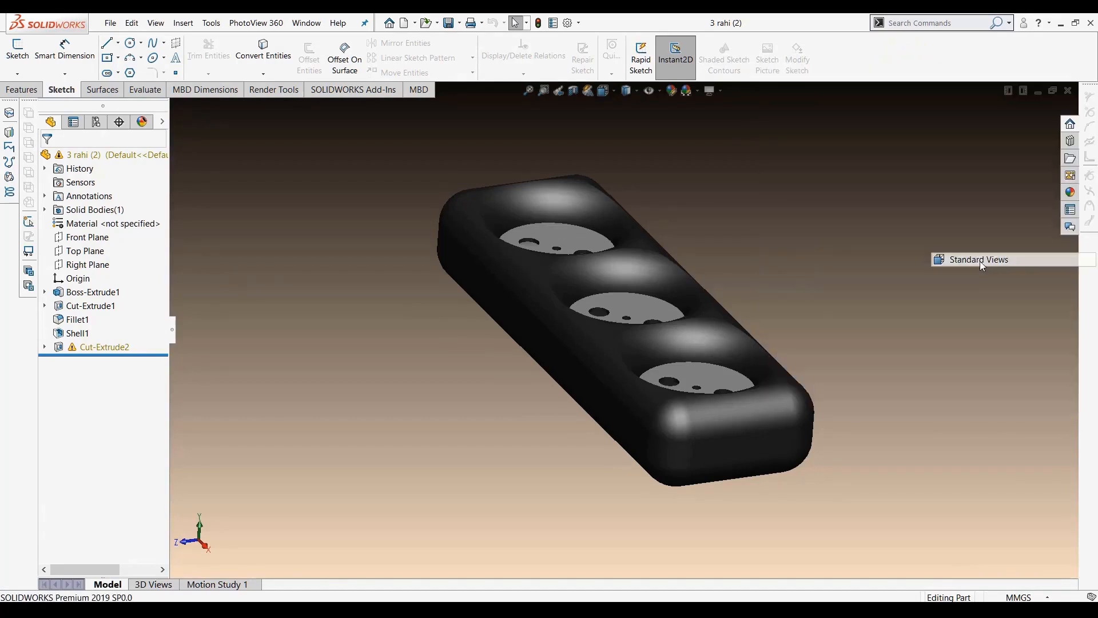
# Dock the Standard Views toolbar along the bottom edge and apply front and right views from it
pyautogui.moveTo(4, 581); pyautogui.dragTo(172, 35)
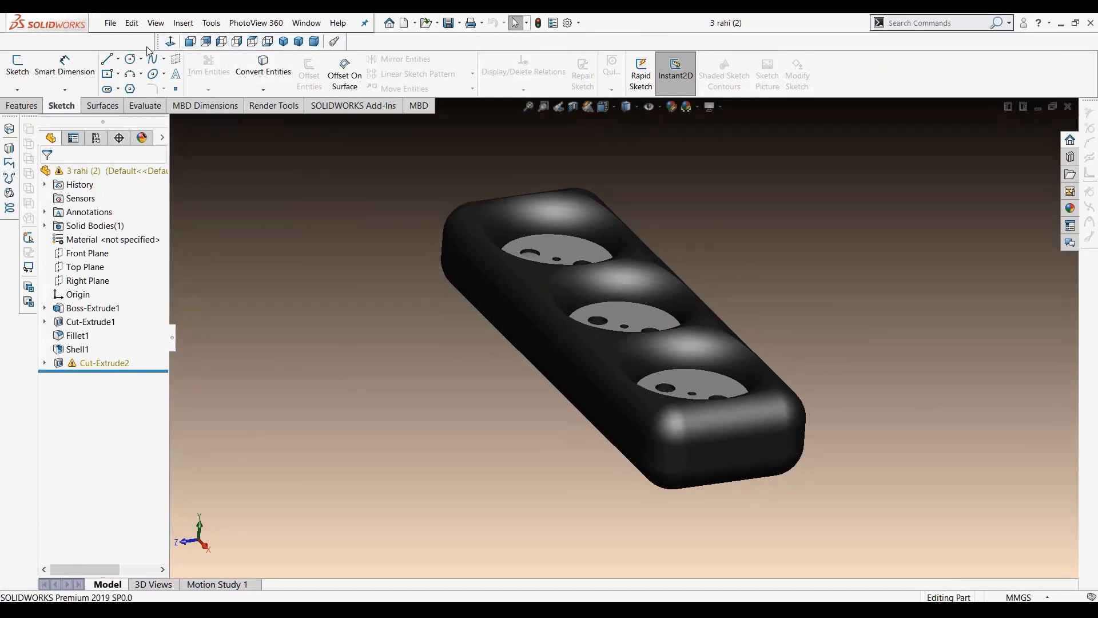
pyautogui.moveTo(158, 45); pyautogui.dragTo(174, 585)
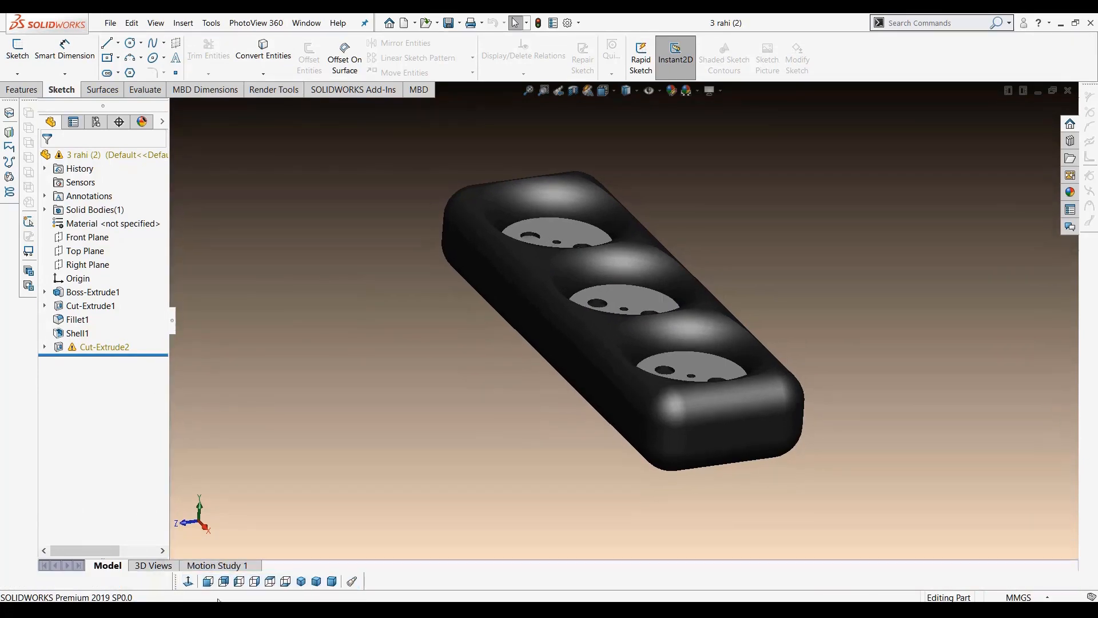
pyautogui.click(207, 584)
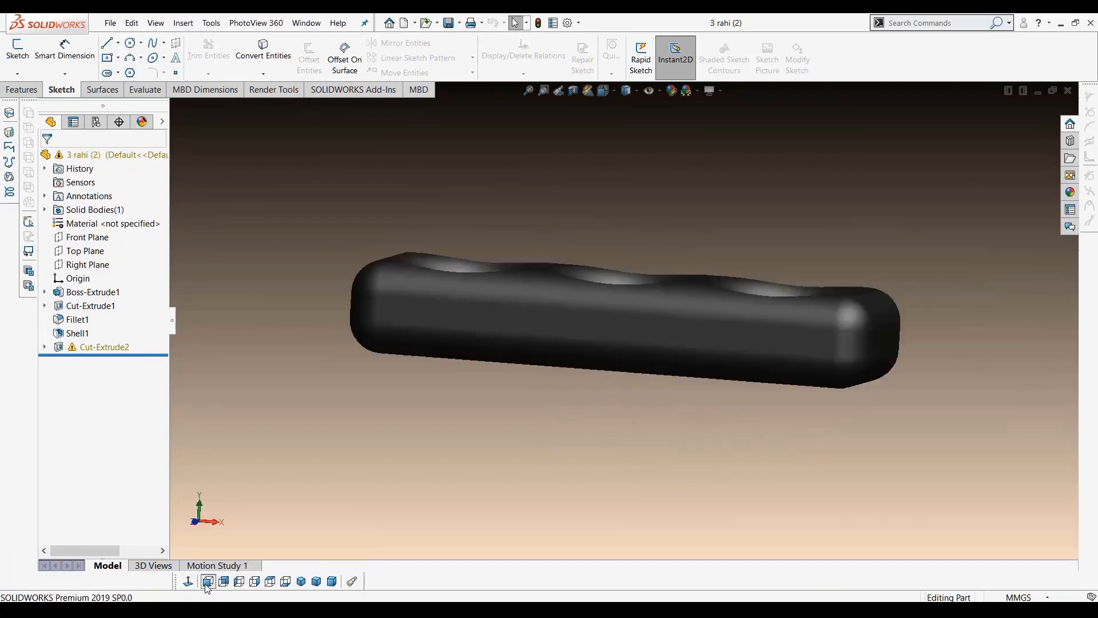
pyautogui.click(255, 582)
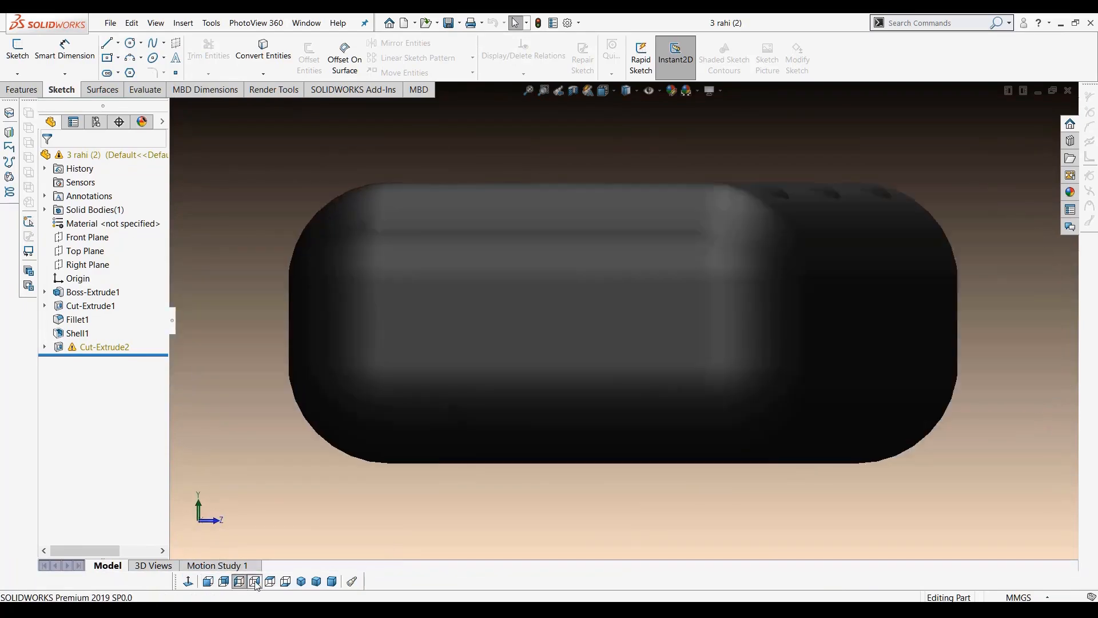
# Apply the top and dimetric views to the power strip model from the Standard Views toolbar
pyautogui.click(270, 582)
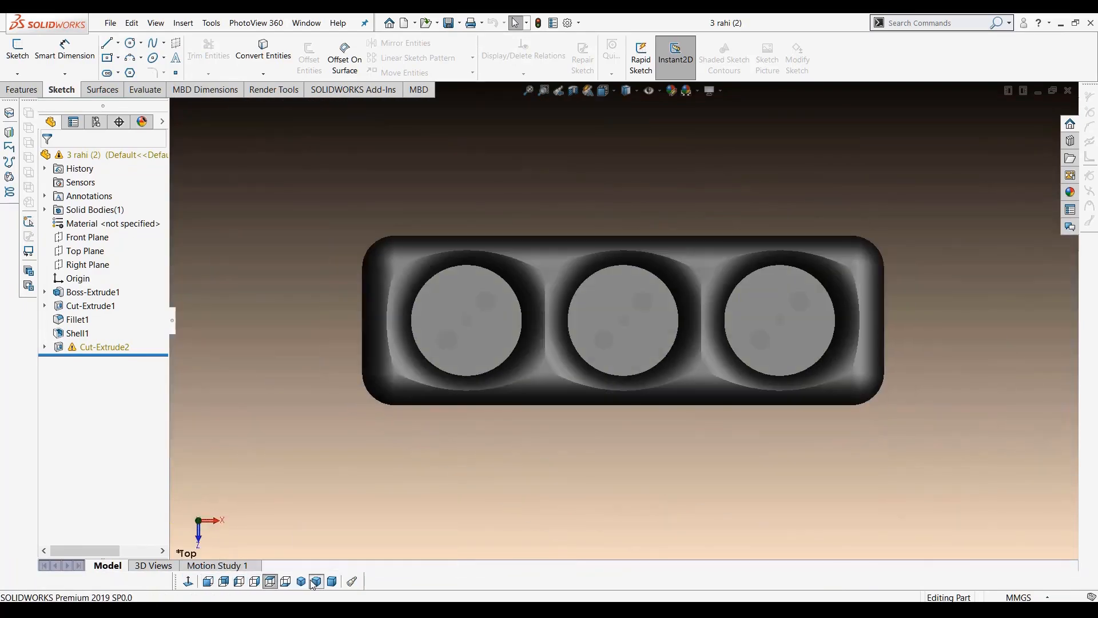
pyautogui.click(315, 582)
pyautogui.click(332, 584)
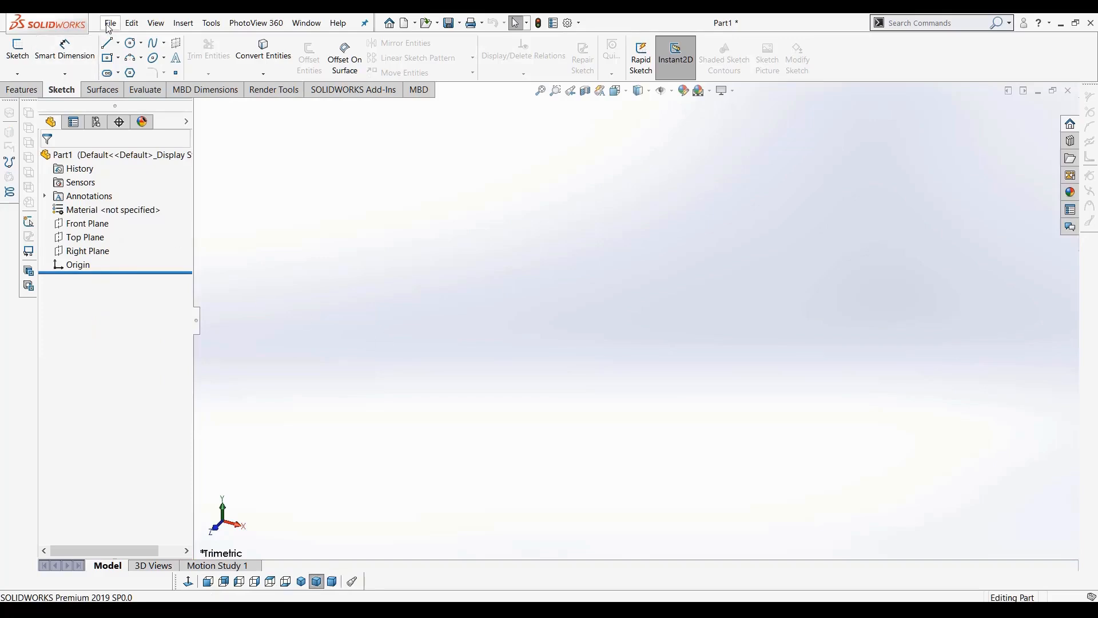
# Create a new part document and highlight its Top, Front and Right planes in turn
pyautogui.click(110, 22)
pyautogui.click(142, 56)
pyautogui.click(89, 238)
pyautogui.click(77, 223)
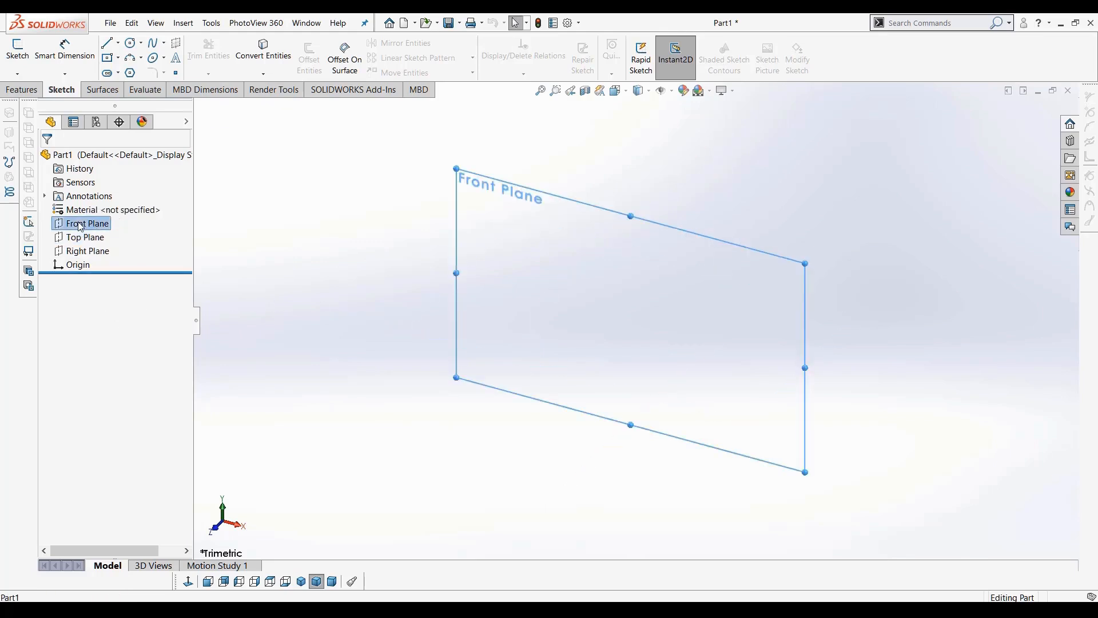
pyautogui.click(77, 250)
pyautogui.click(66, 239)
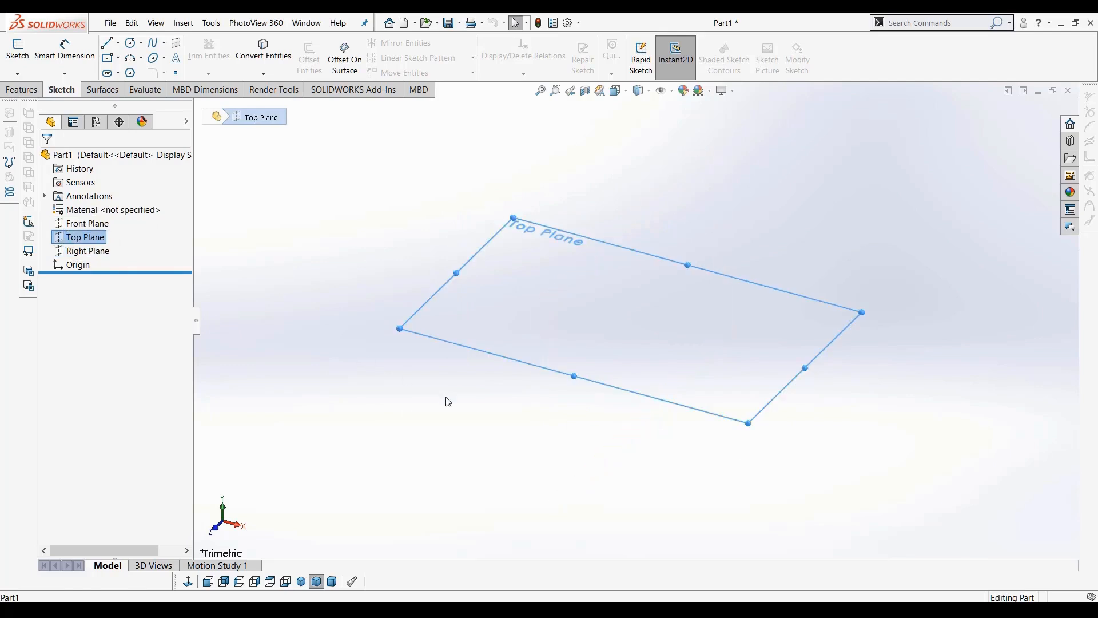
# Start a sketch on the Top Plane and draw a chain of connected lines with the Line tool
pyautogui.click(19, 56)
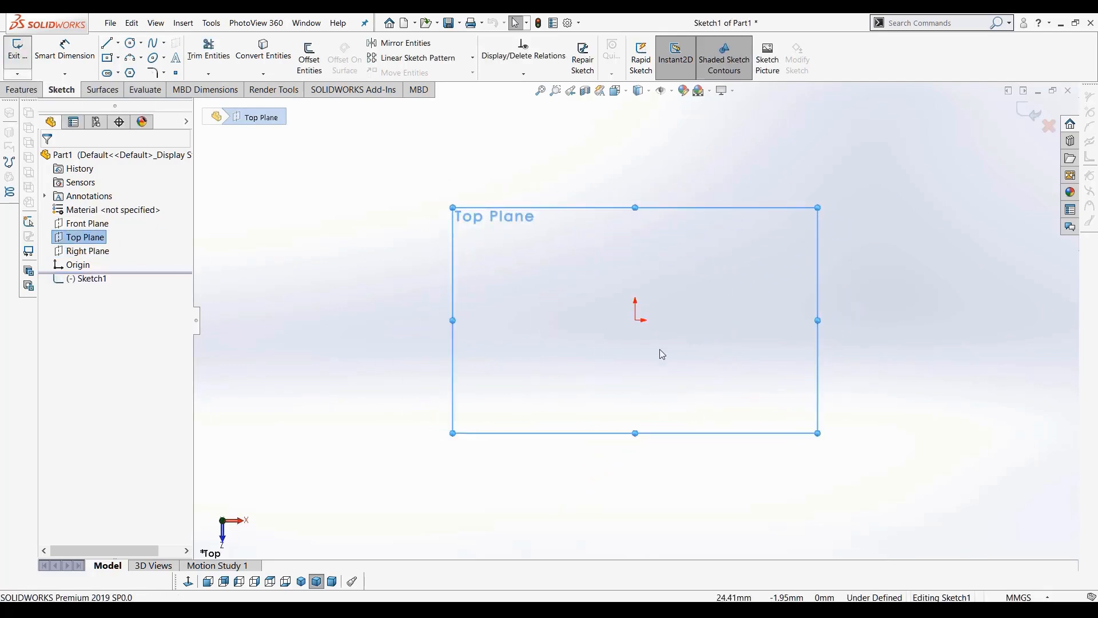
pyautogui.click(109, 44)
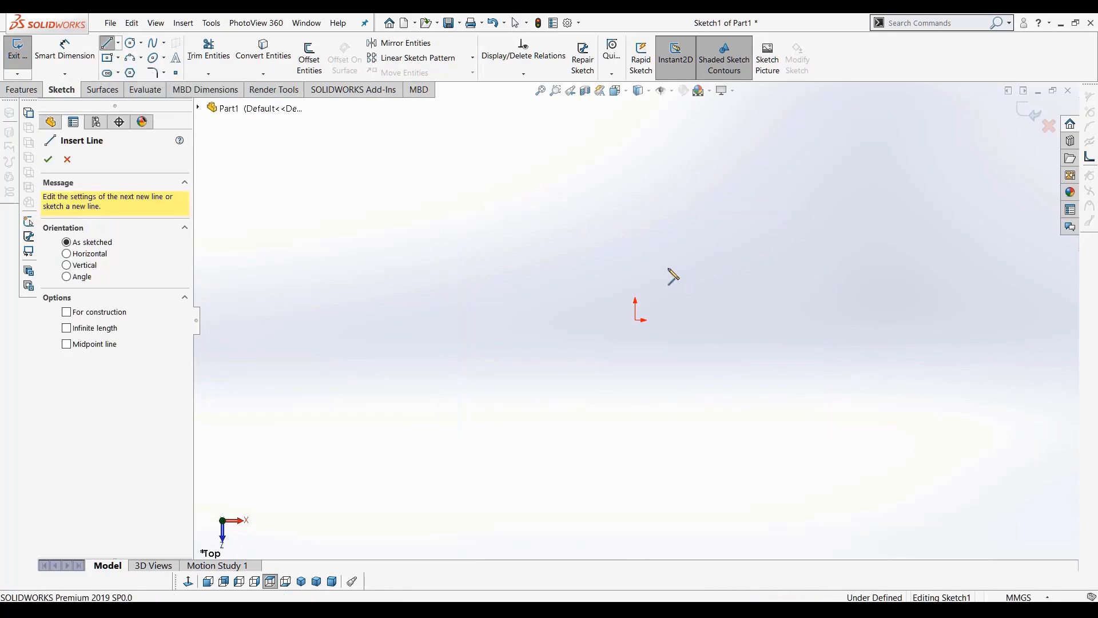
pyautogui.click(667, 269)
pyautogui.click(860, 328)
pyautogui.click(920, 214)
pyautogui.click(688, 127)
pyautogui.click(531, 214)
pyautogui.click(532, 333)
pyautogui.click(357, 250)
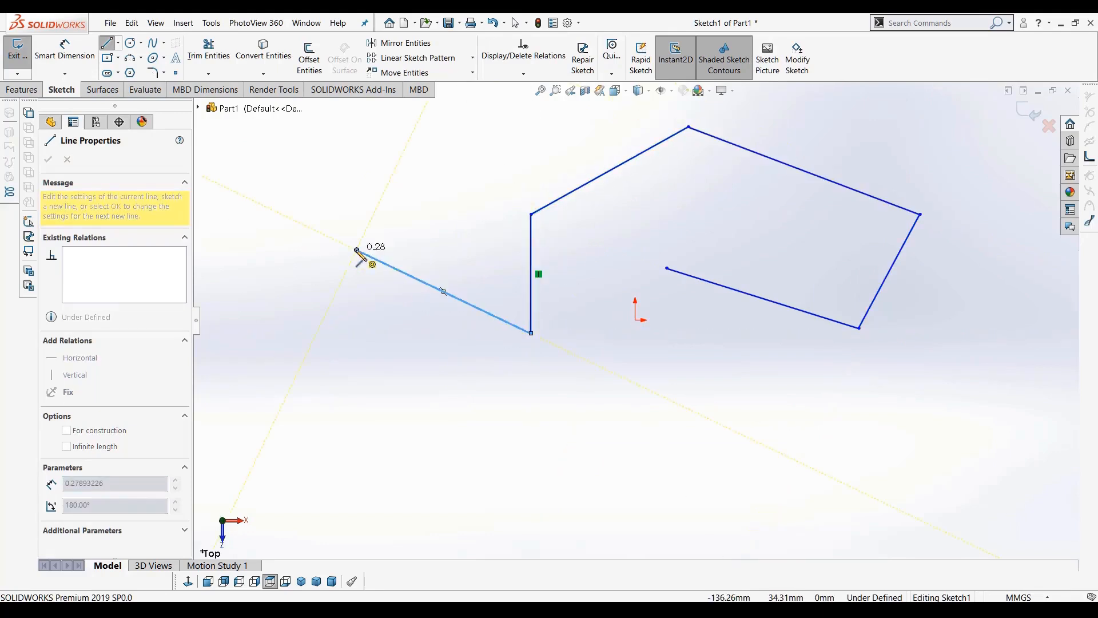
pyautogui.click(459, 158)
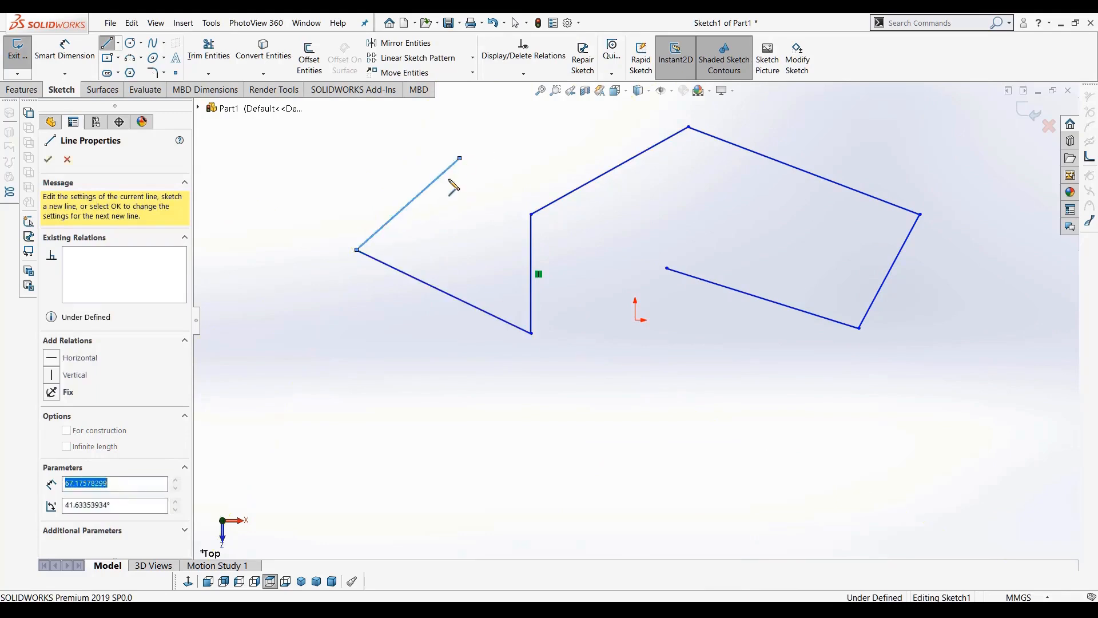
pyautogui.doubleClick(473, 441)
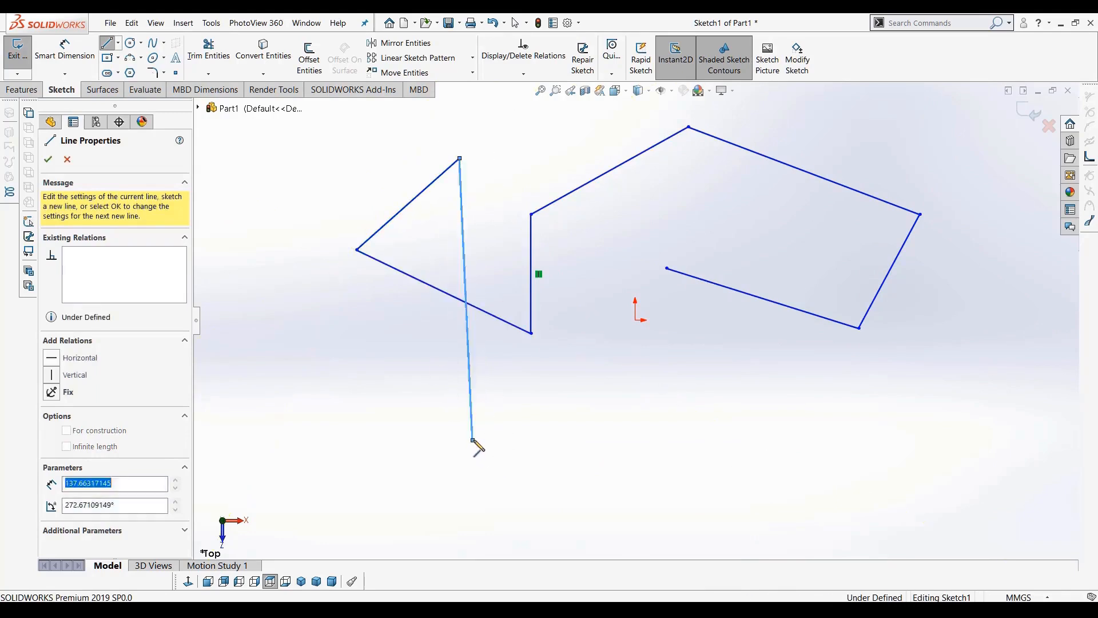
# Draw a separate single line to the left of the chain and leave the Line tool
pyautogui.click(271, 190)
pyautogui.click(371, 374)
pyautogui.press('Escape')
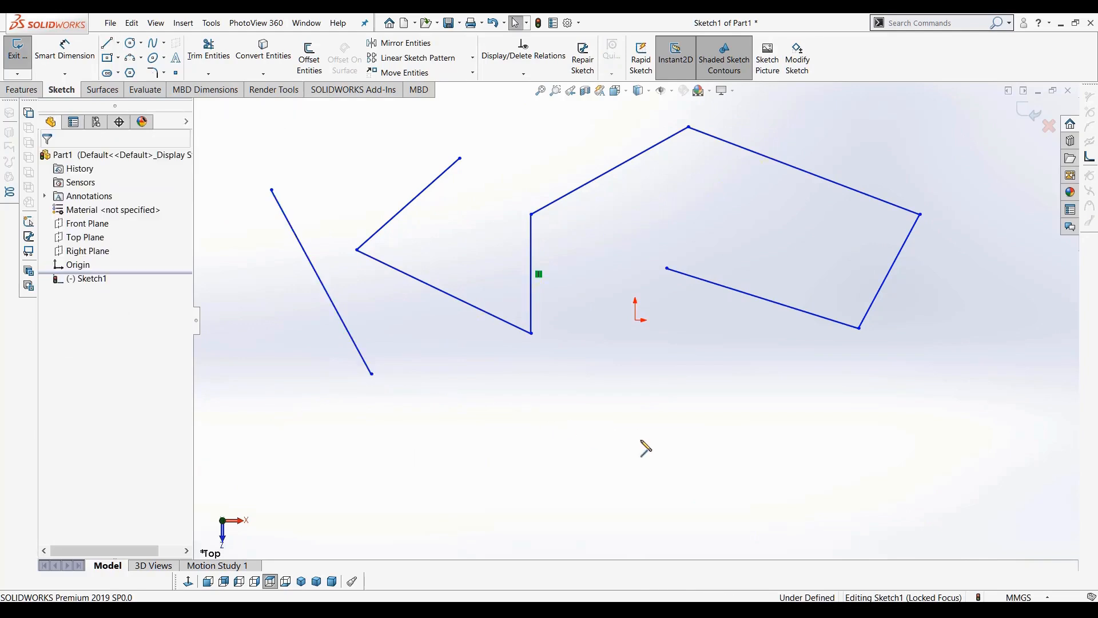
# Drag line endpoints to reshape the sketched lines
pyautogui.moveTo(667, 268); pyautogui.dragTo(695, 401)
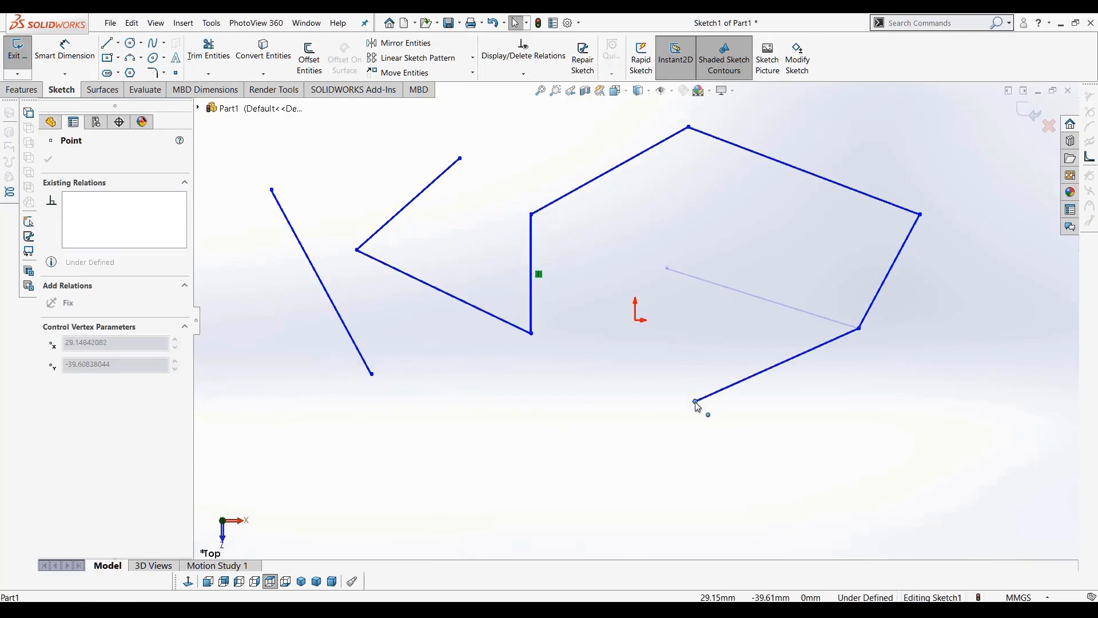
pyautogui.moveTo(532, 217); pyautogui.dragTo(494, 235)
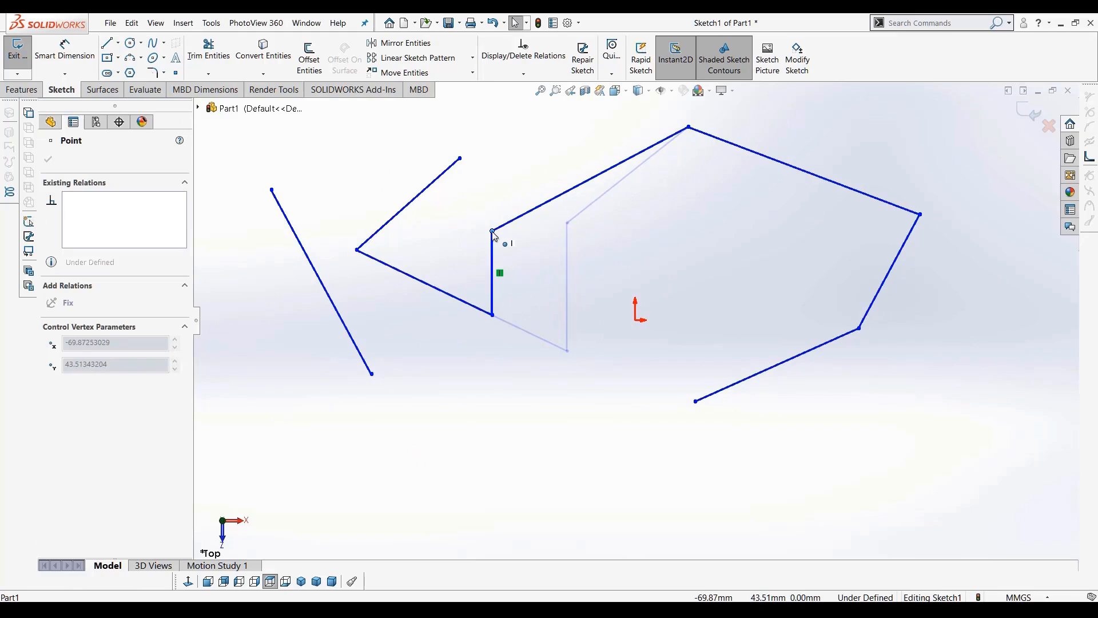
pyautogui.moveTo(493, 232); pyautogui.dragTo(561, 248)
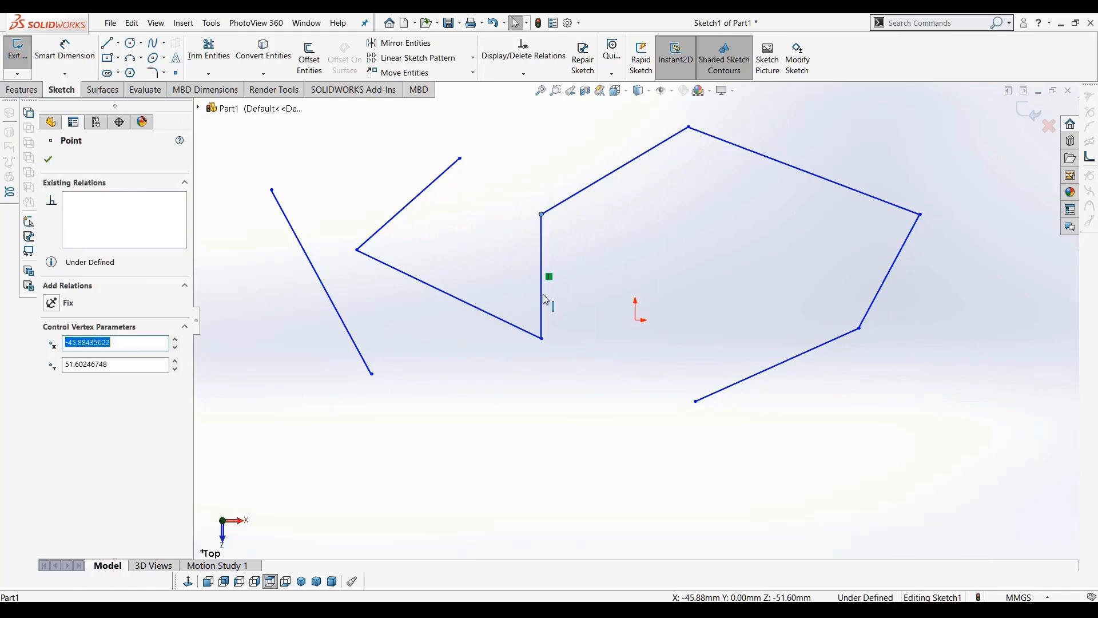
pyautogui.moveTo(542, 312); pyautogui.dragTo(532, 311)
pyautogui.click(658, 428)
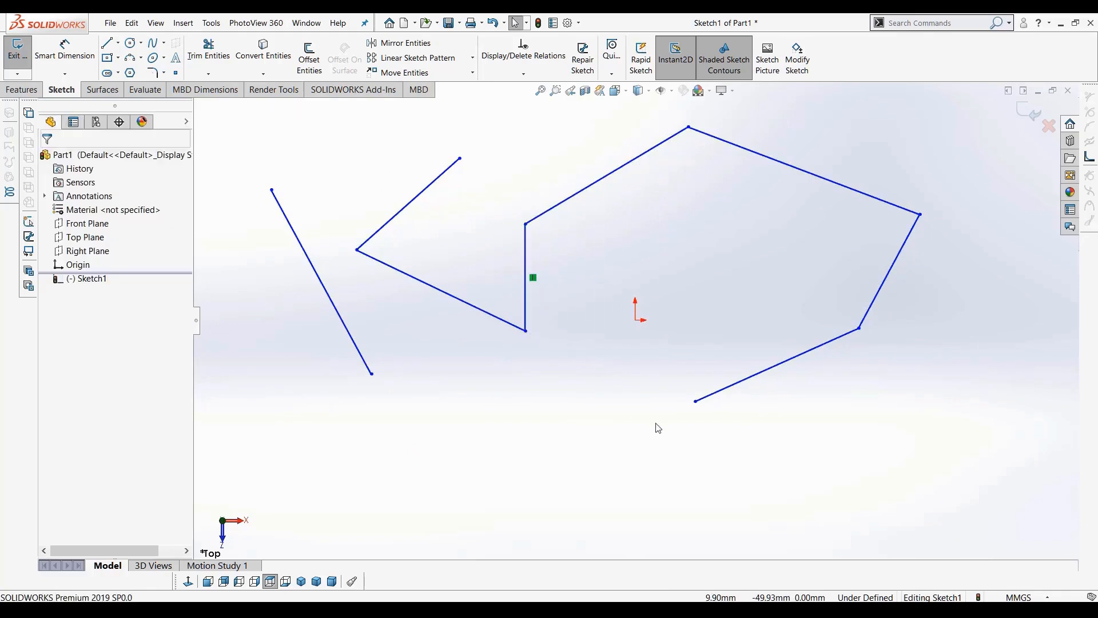
# Box-select all the sketched lines and delete them
pyautogui.moveTo(944, 467); pyautogui.dragTo(824, 399)
pyautogui.moveTo(915, 439); pyautogui.dragTo(288, 136)
pyautogui.press('Delete')
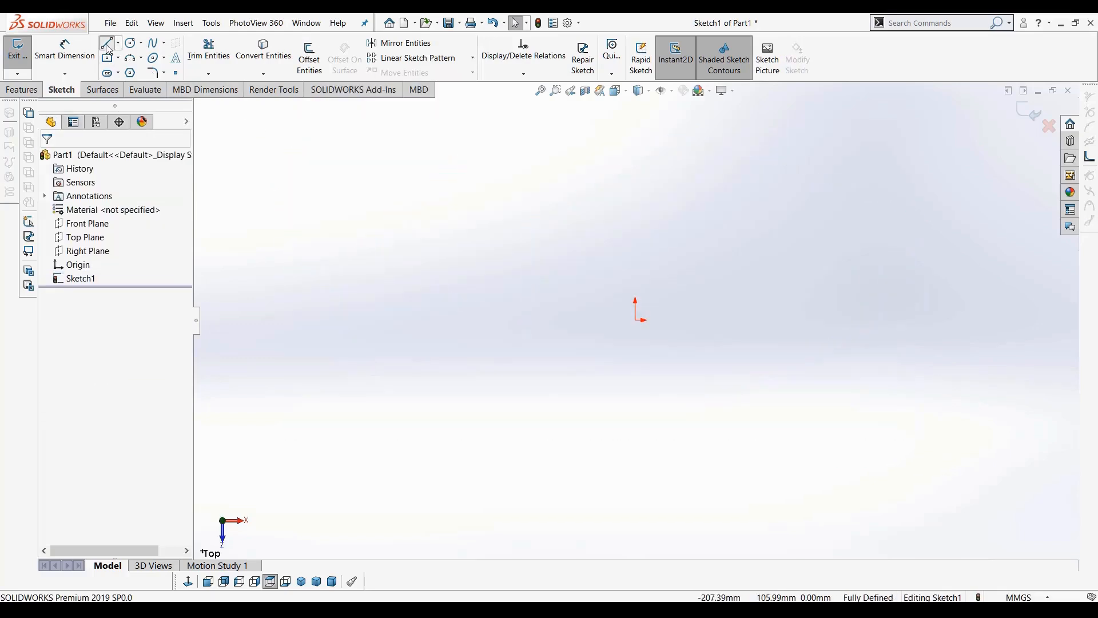
# Draw a closed five-sided profile from the origin, starting with a horizontal line about 109 mm long
pyautogui.click(108, 44)
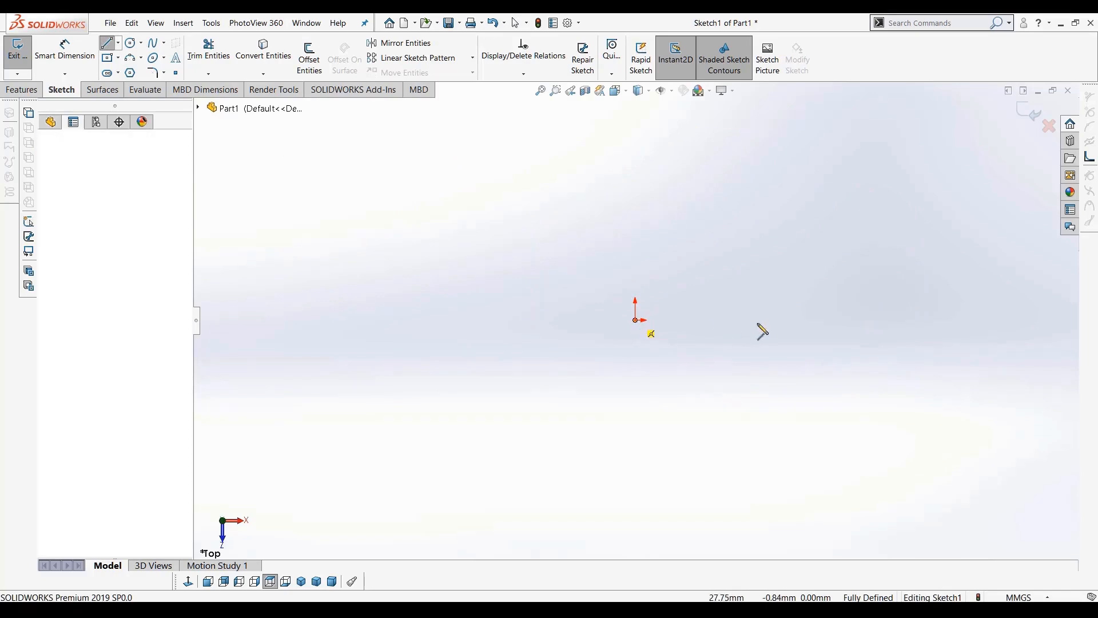
pyautogui.click(859, 320)
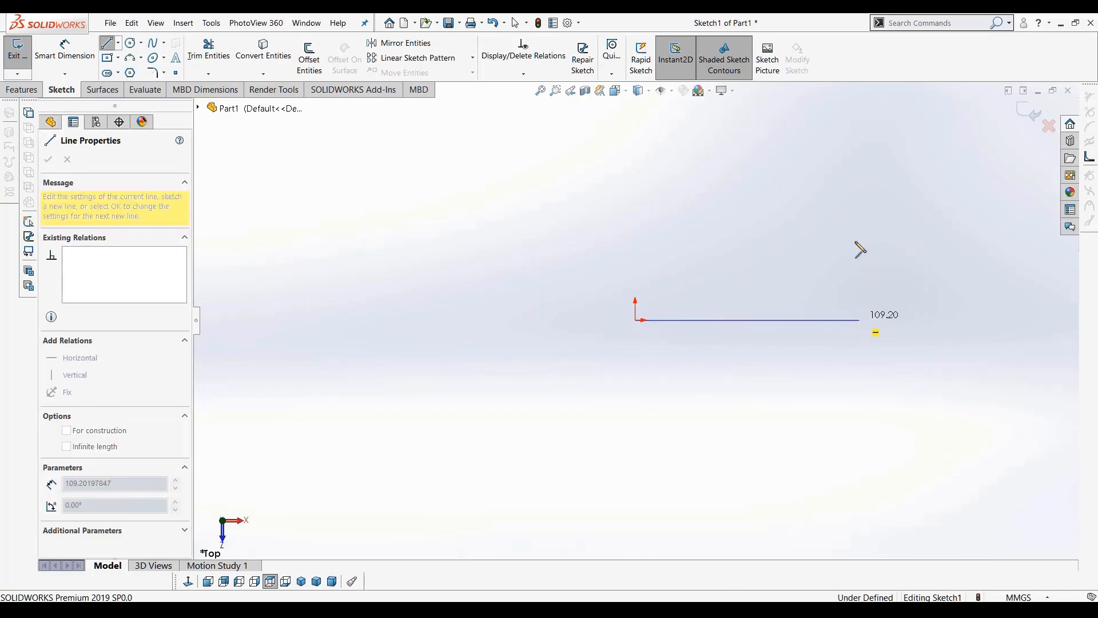
pyautogui.click(787, 163)
pyautogui.click(692, 204)
pyautogui.click(565, 184)
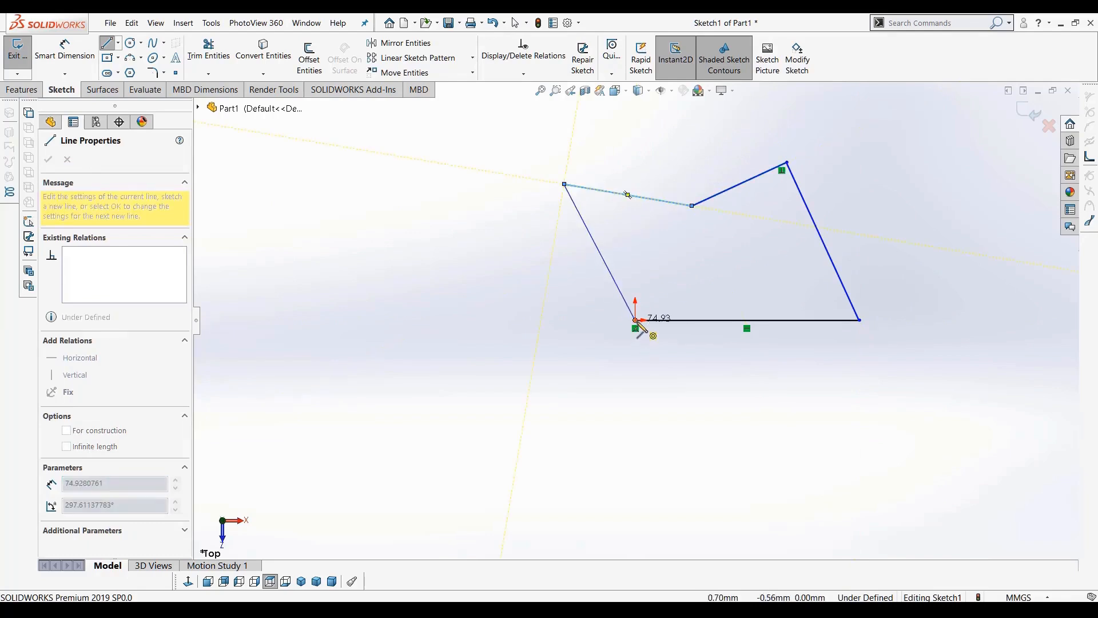
pyautogui.click(635, 320)
pyautogui.press('Escape')
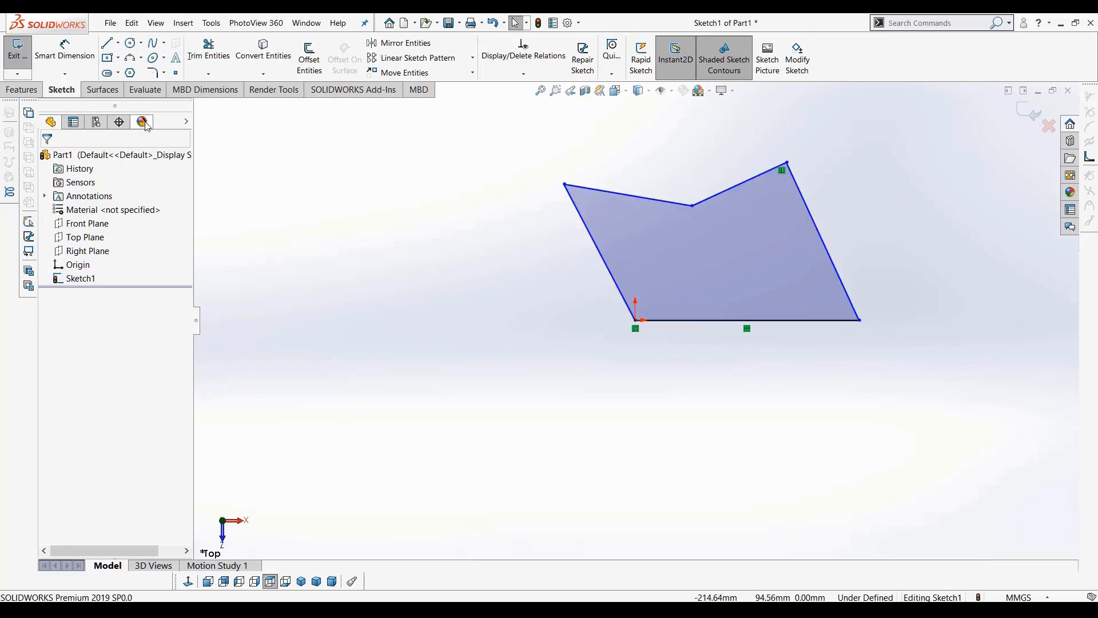
# Extrude the profile as a boss 70 mm deep
pyautogui.click(16, 91)
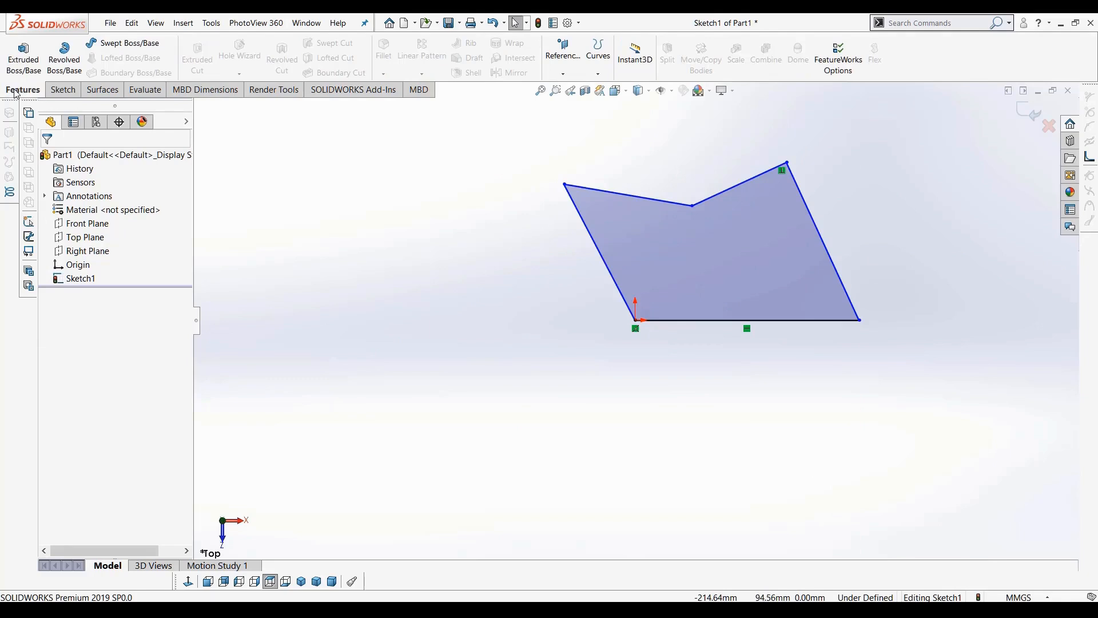
pyautogui.click(21, 55)
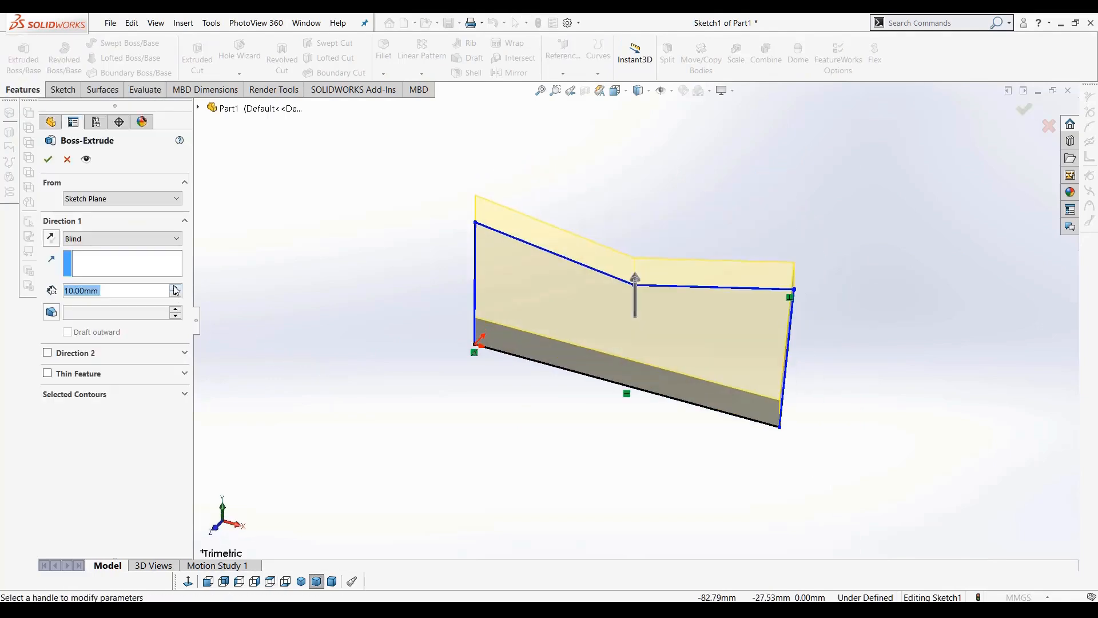
pyautogui.click(178, 288)
pyautogui.click(178, 288)
pyautogui.click(176, 289)
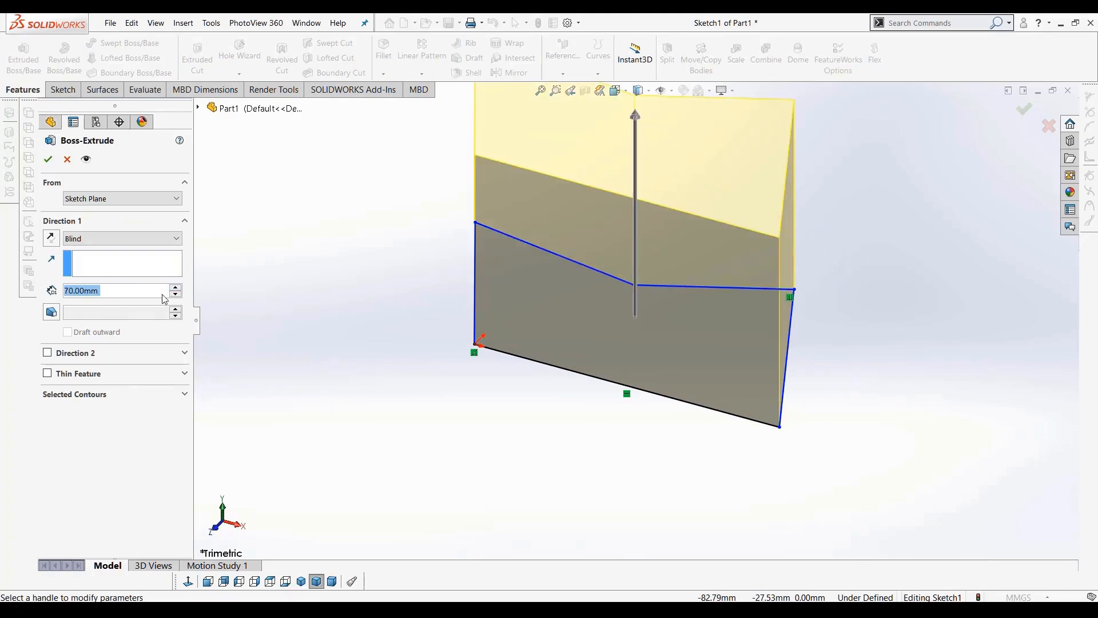
pyautogui.scroll(2, 472, 339)
pyautogui.moveTo(466, 252); pyautogui.dragTo(448, 238, button='middle')
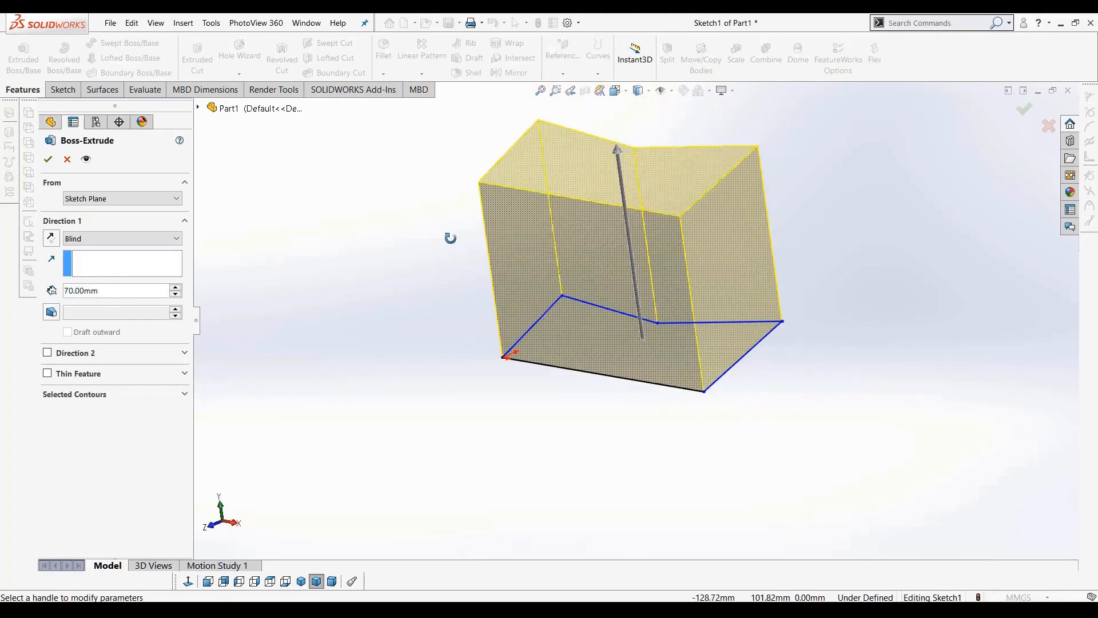
pyautogui.click(48, 159)
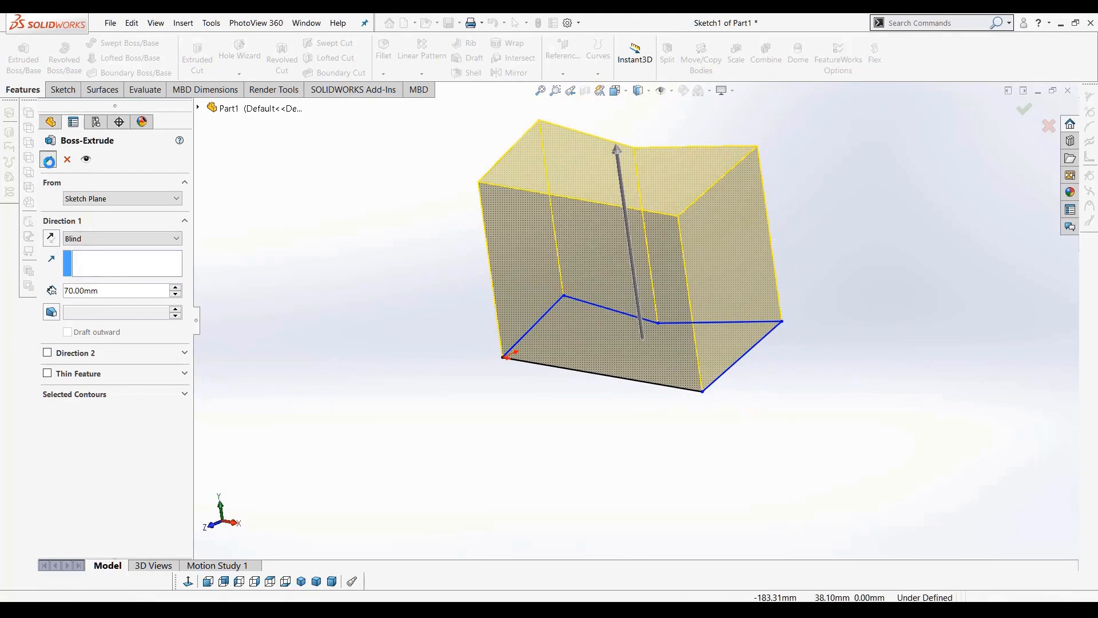
# Delete the Boss-Extrude1 feature while keeping its sketch
pyautogui.moveTo(418, 384); pyautogui.dragTo(503, 454, button='middle')
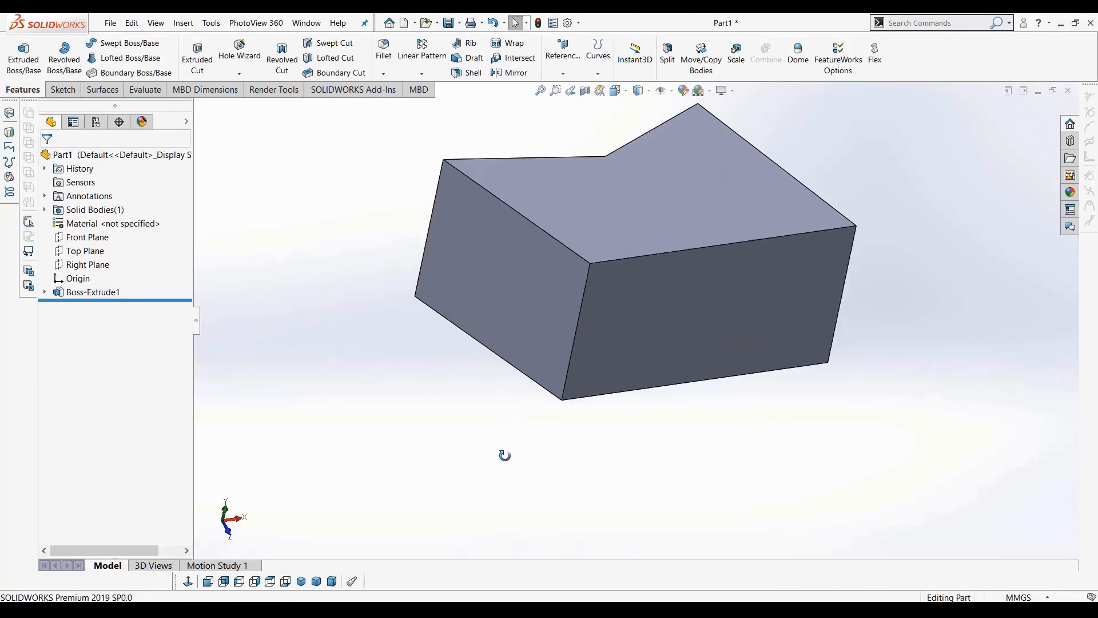
pyautogui.click(100, 294)
pyautogui.press('Delete')
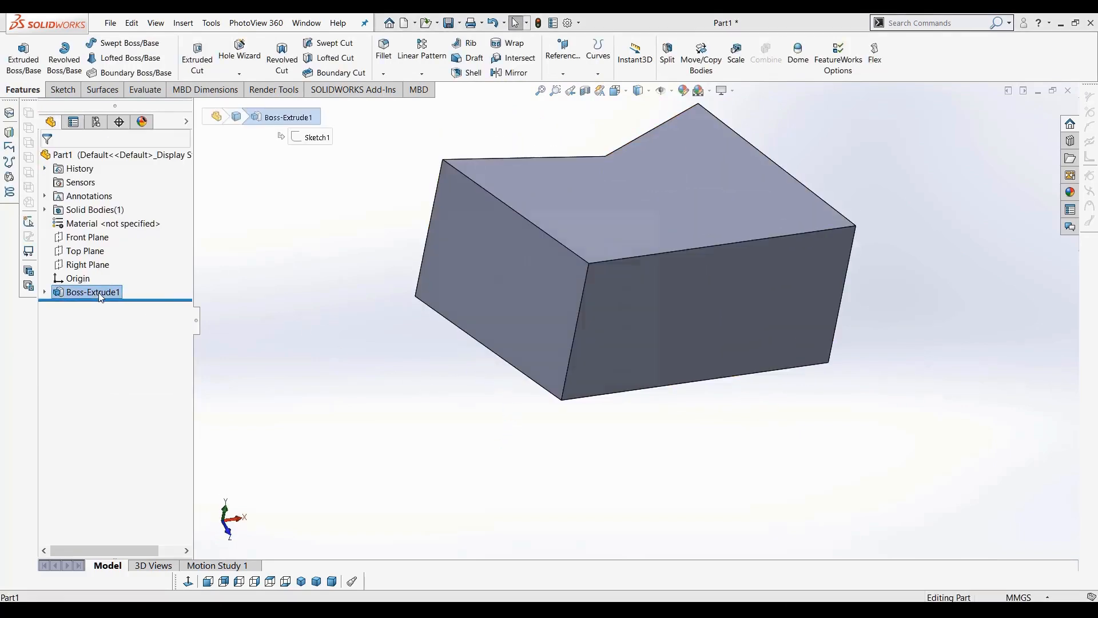
pyautogui.press('Return')
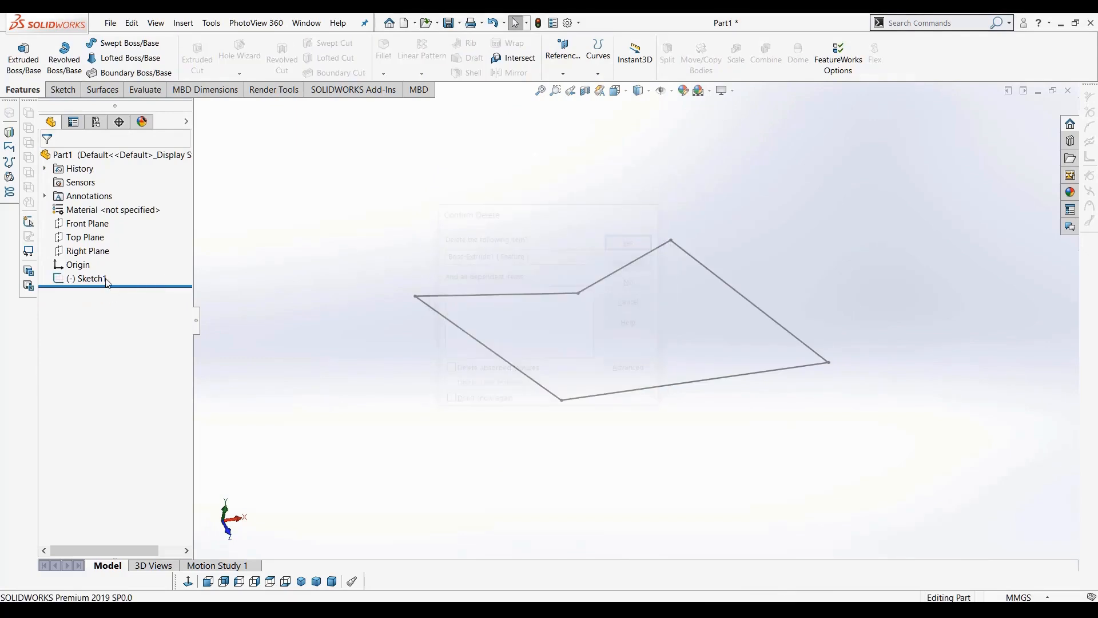
# Delete Sketch1 from the design tree
pyautogui.click(83, 279)
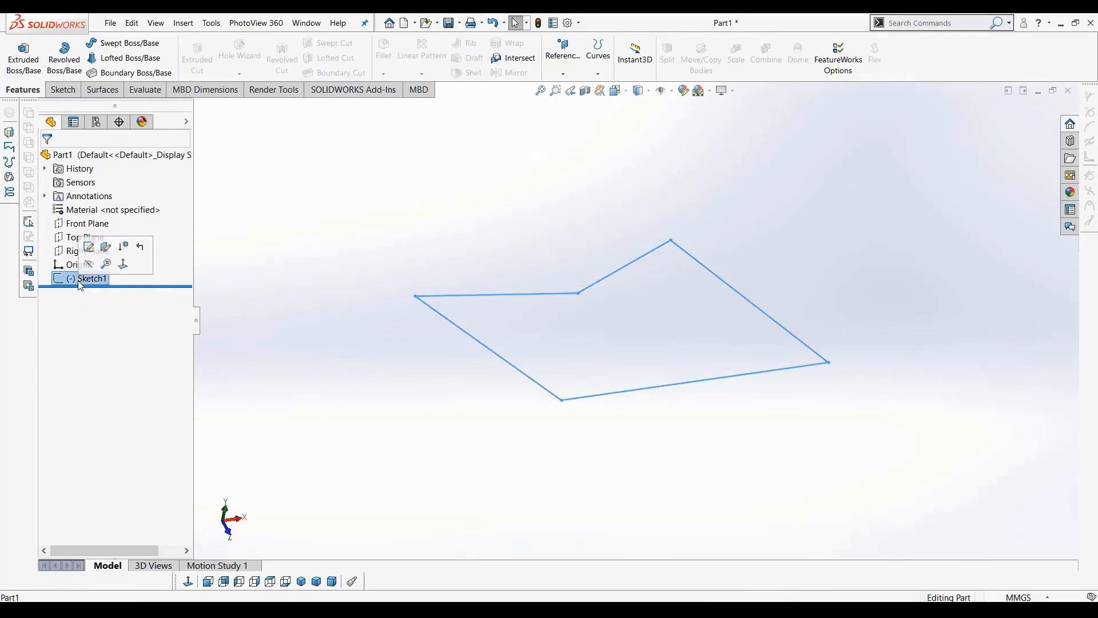
pyautogui.press('Delete')
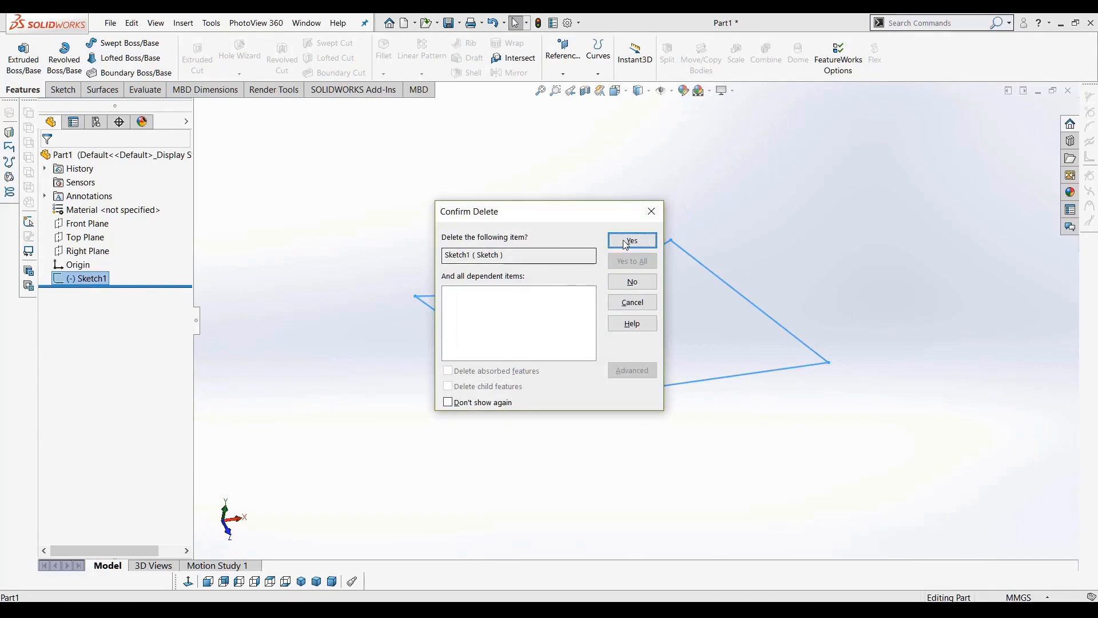
pyautogui.click(632, 241)
# Start a new sketch on the Top Plane and draw a closed five-sided line profile starting and ending at the origin
pyautogui.click(79, 240)
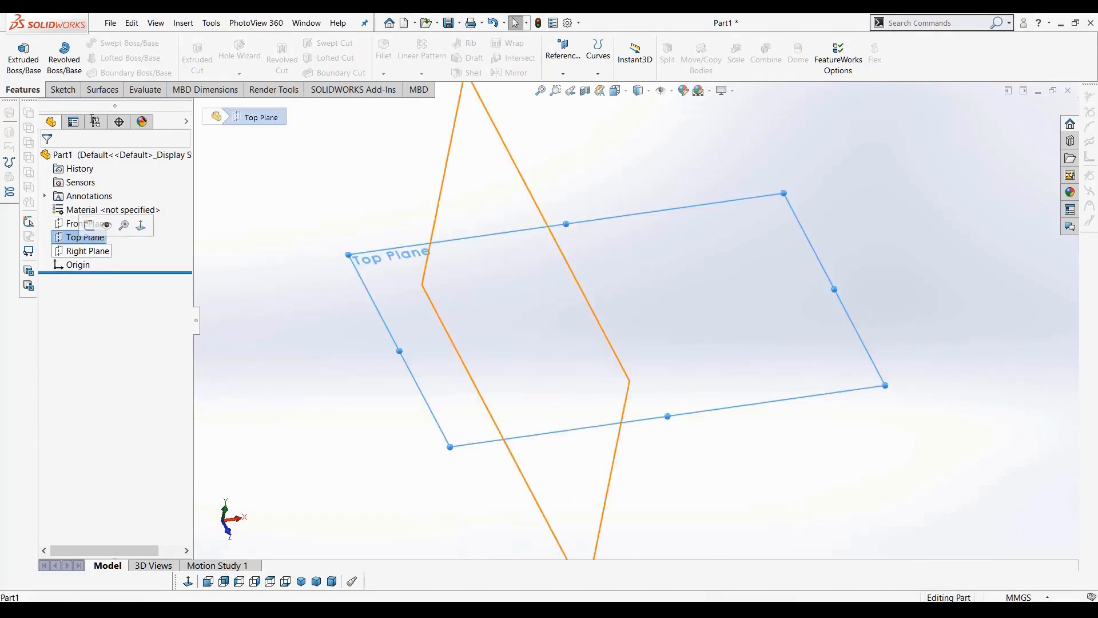
pyautogui.click(62, 90)
pyautogui.click(13, 62)
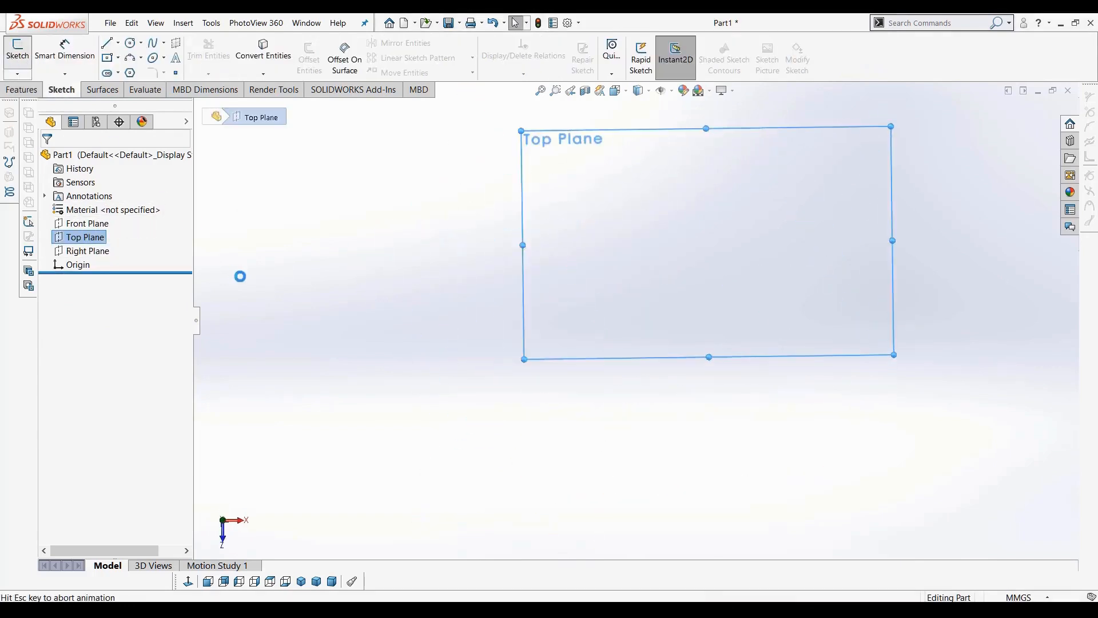
pyautogui.press('l')
pyautogui.click(635, 320)
pyautogui.click(772, 320)
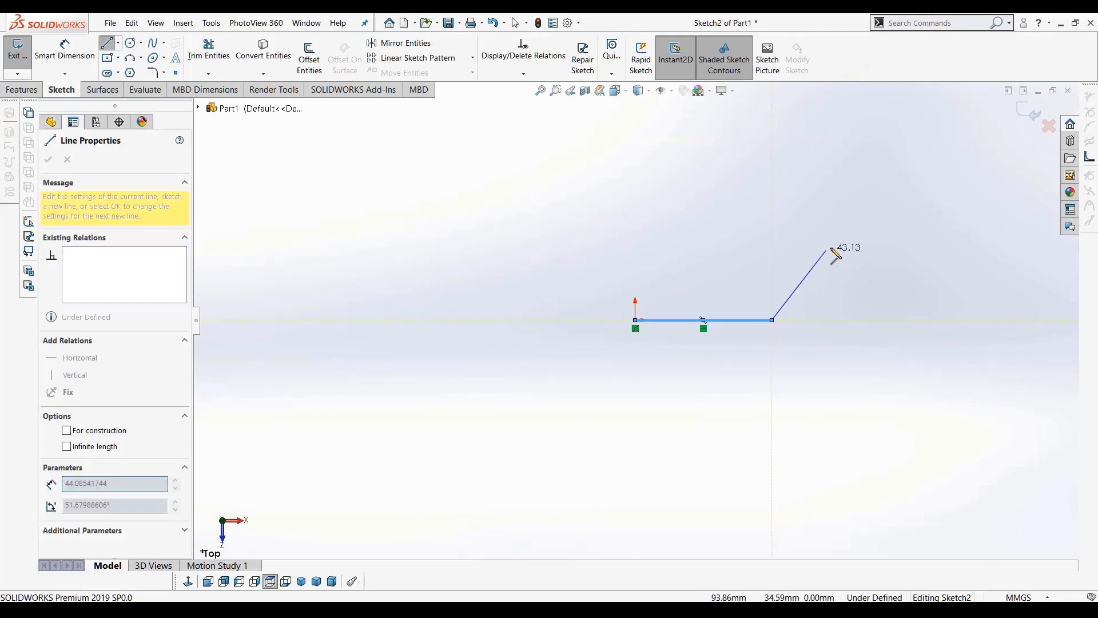
pyautogui.click(832, 247)
pyautogui.click(802, 144)
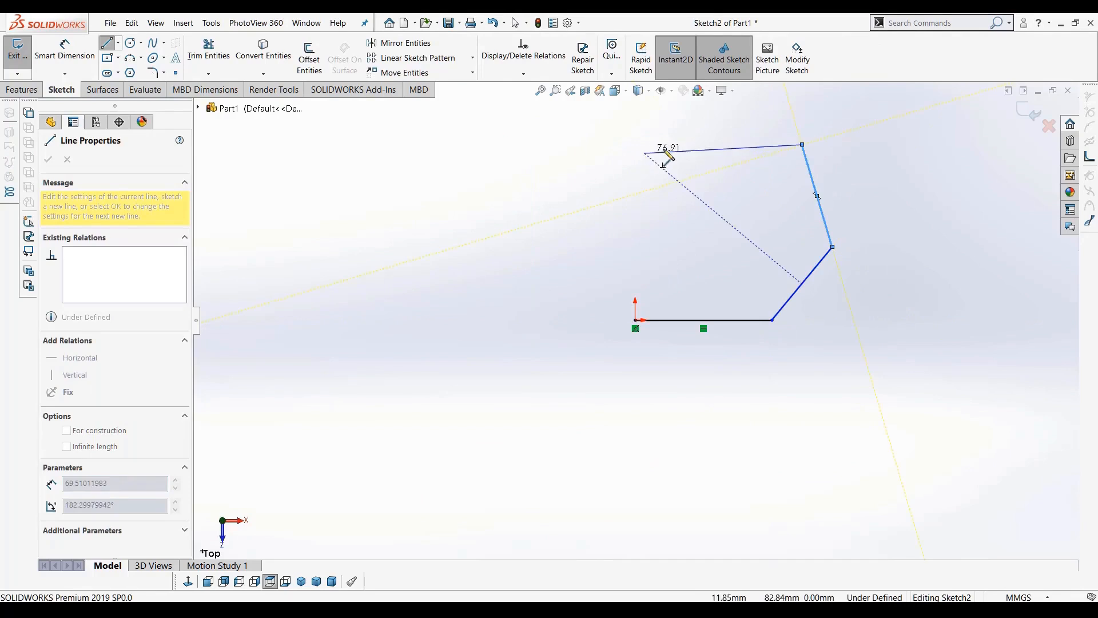
pyautogui.click(662, 144)
pyautogui.click(636, 320)
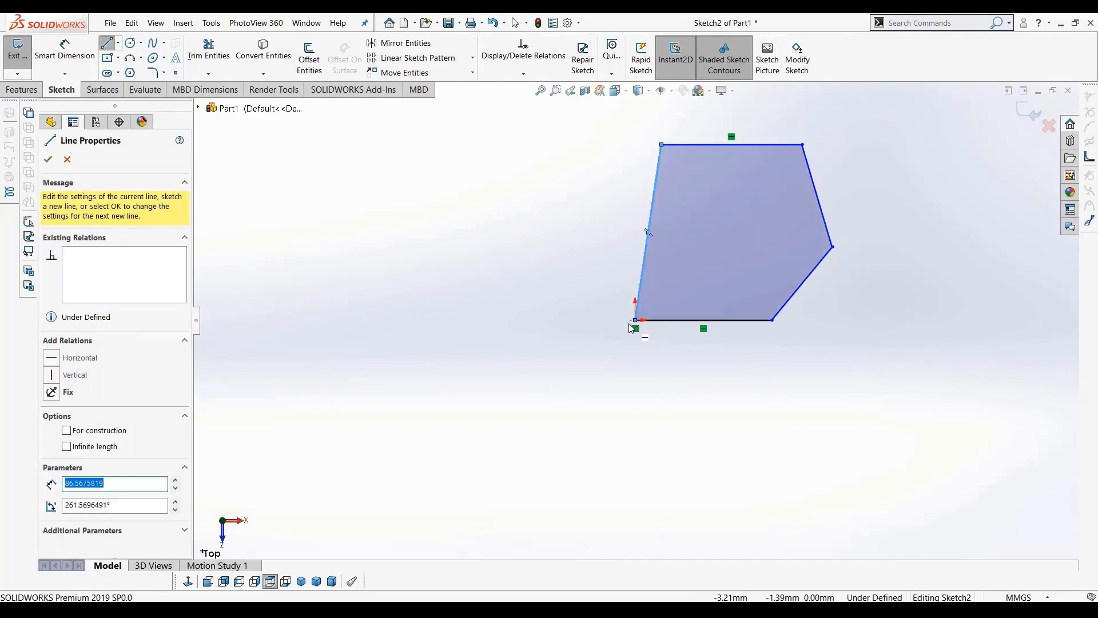
# Set the bottom horizontal line's length to 80 mm in its line properties
pyautogui.press('Escape')
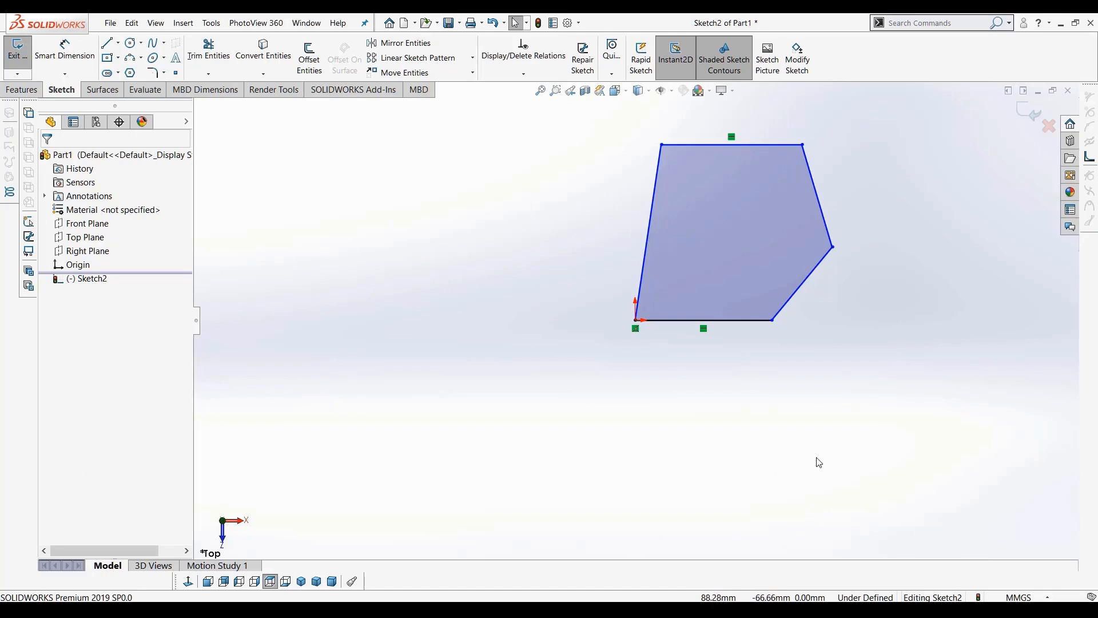
pyautogui.moveTo(772, 320); pyautogui.dragTo(793, 384)
pyautogui.click(750, 339)
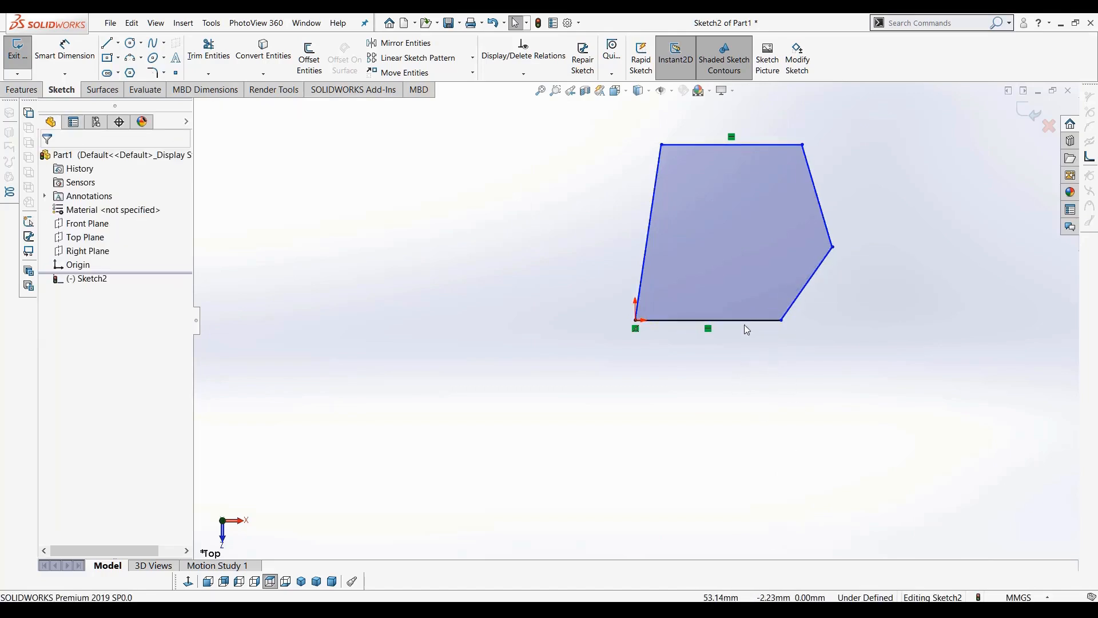
pyautogui.click(745, 323)
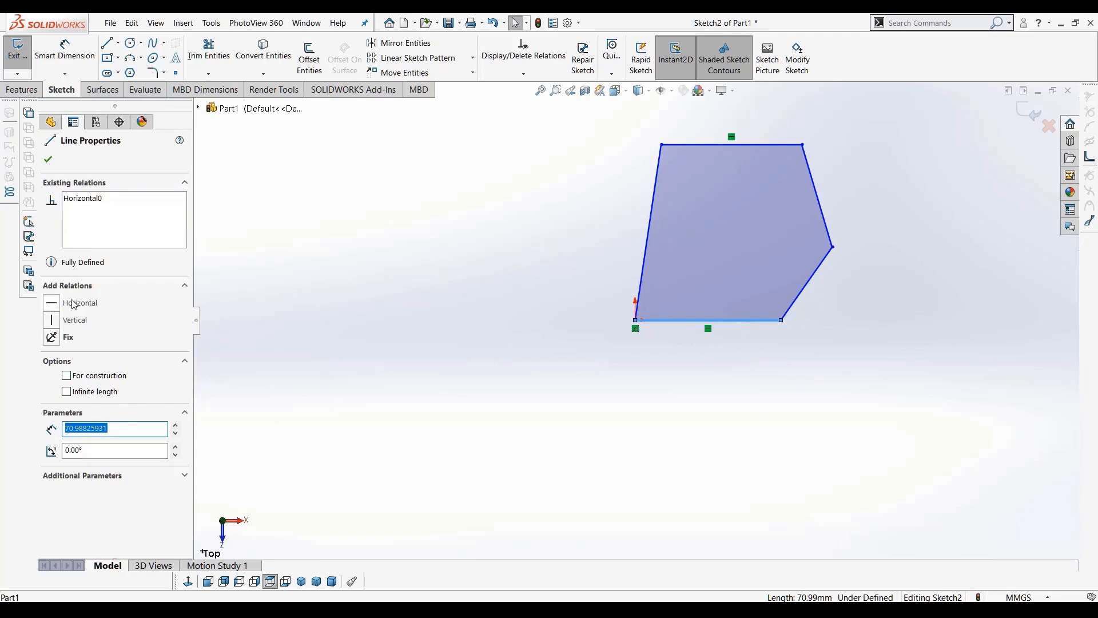
pyautogui.click(91, 429)
pyautogui.moveTo(139, 429); pyautogui.dragTo(2, 433)
pyautogui.hotkey('ctrl', 'a')
pyautogui.write('80')
pyautogui.press('Return')
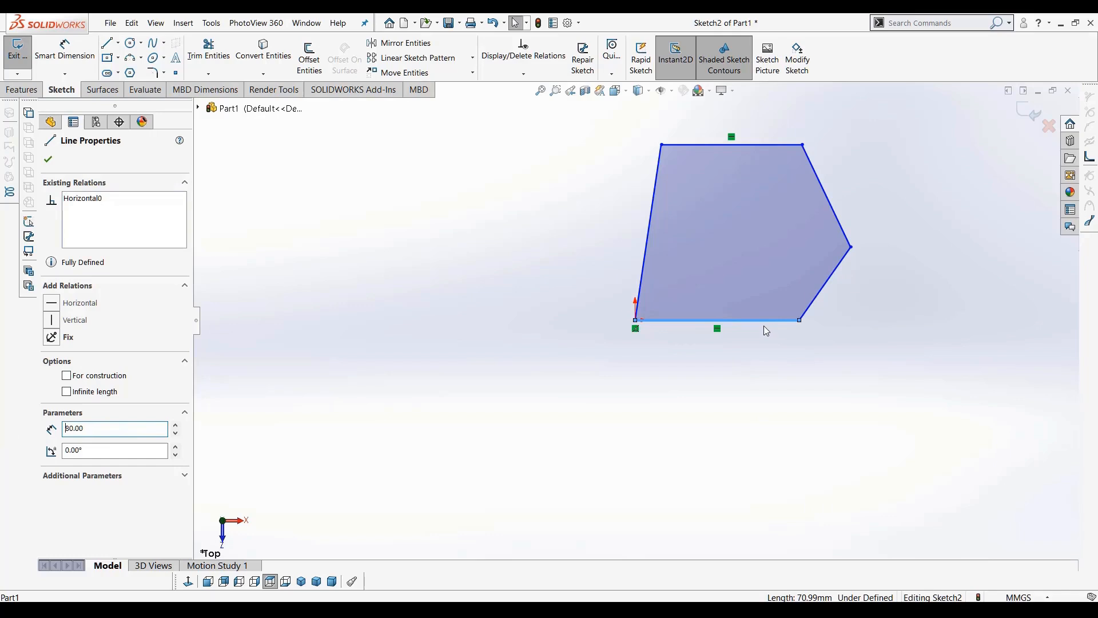
# Add a Smart Dimension of 80 mm to the bottom line's length
pyautogui.click(770, 347)
pyautogui.moveTo(800, 321); pyautogui.dragTo(833, 338)
pyautogui.click(817, 422)
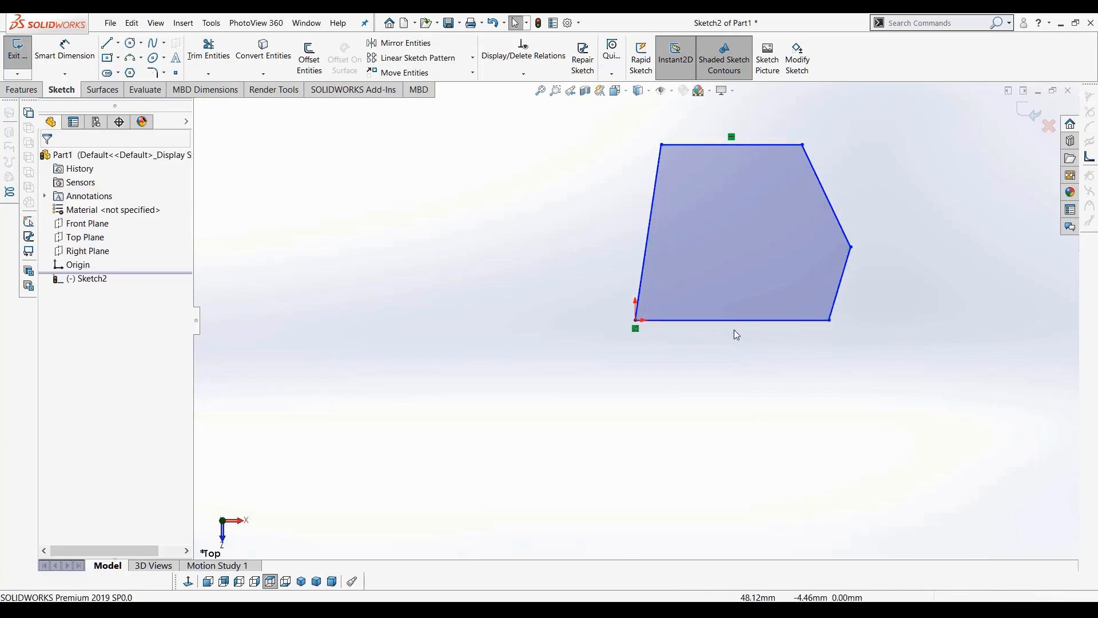
pyautogui.moveTo(828, 321); pyautogui.dragTo(794, 329)
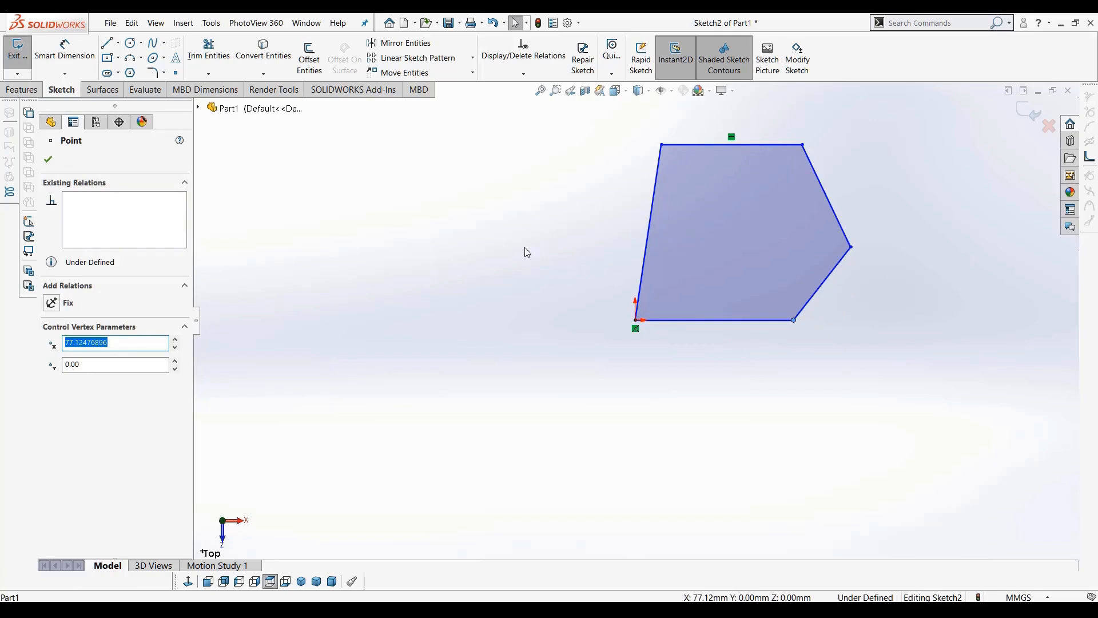
pyautogui.click(65, 51)
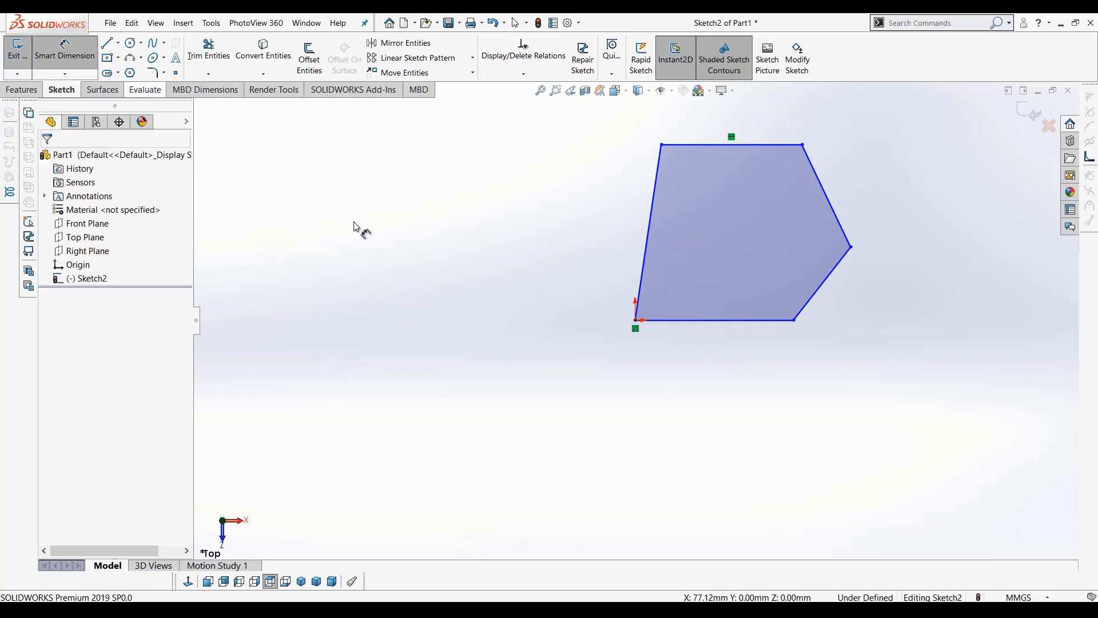
pyautogui.click(735, 336)
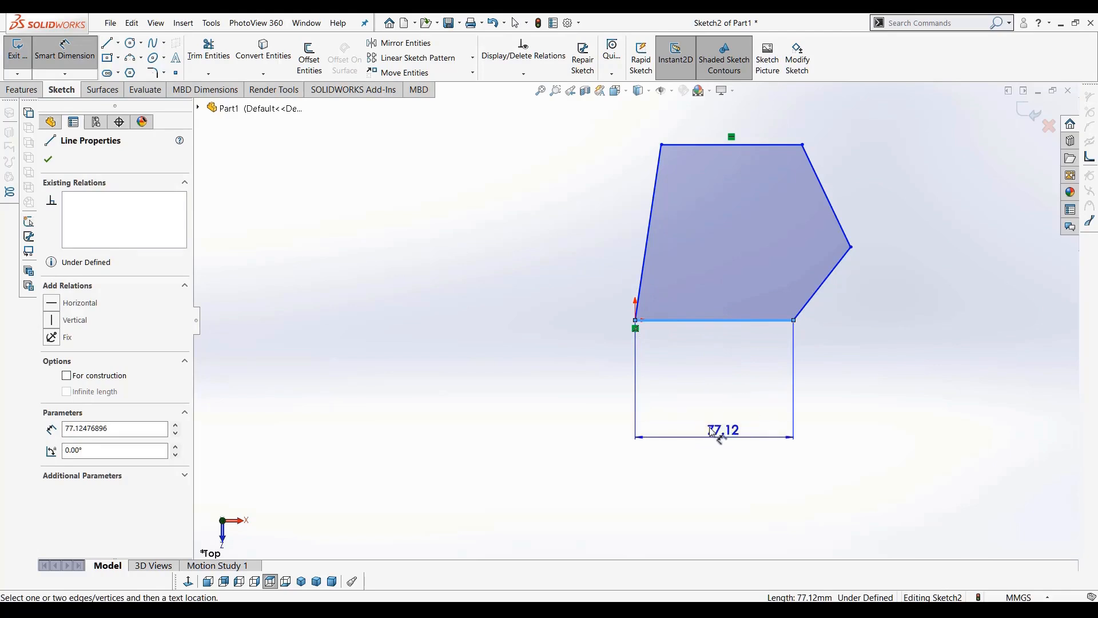
pyautogui.click(722, 412)
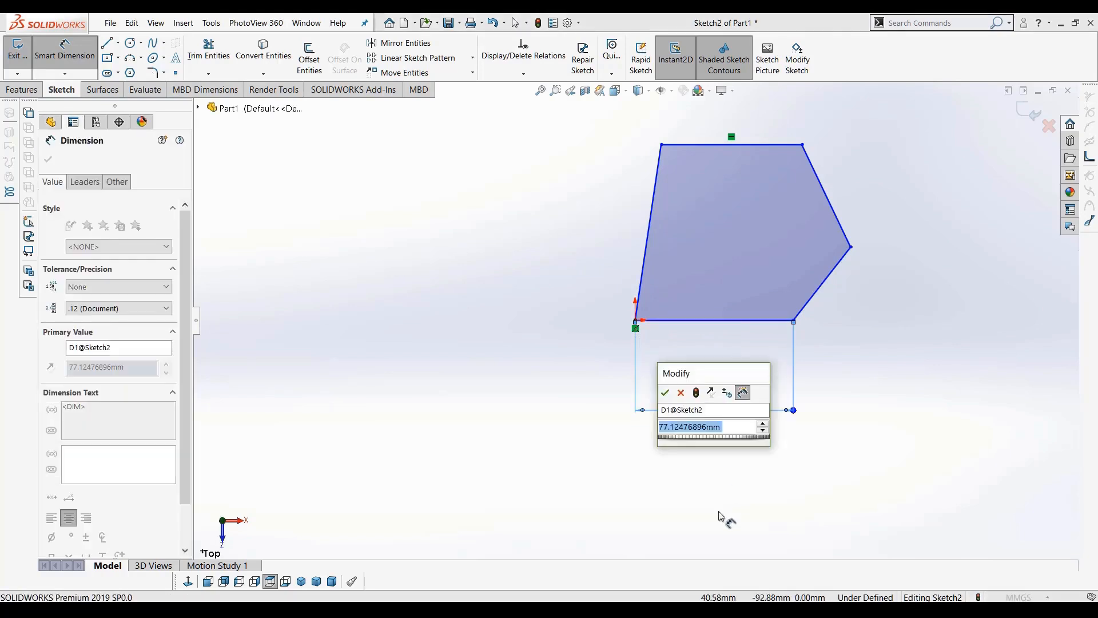
pyautogui.write('80')
pyautogui.press('Return')
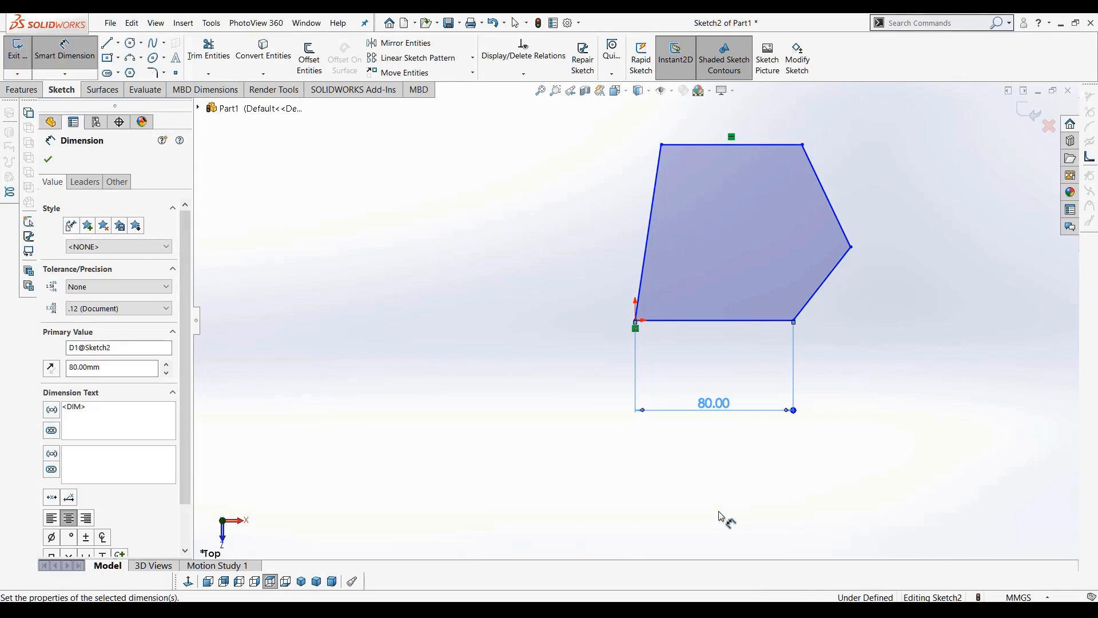
pyautogui.click(731, 322)
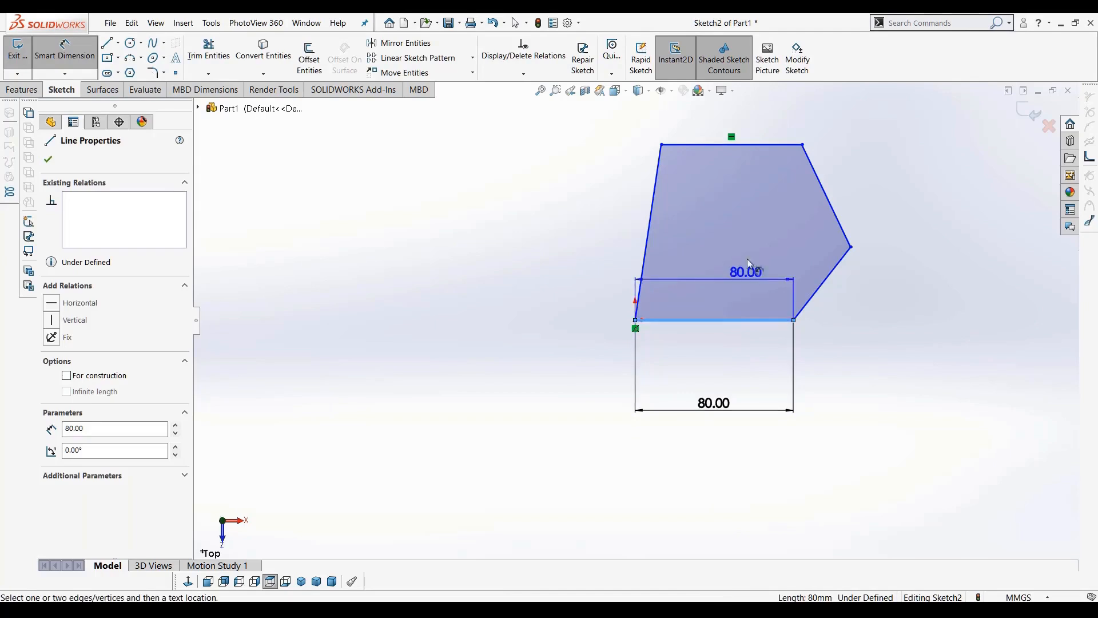
pyautogui.click(761, 145)
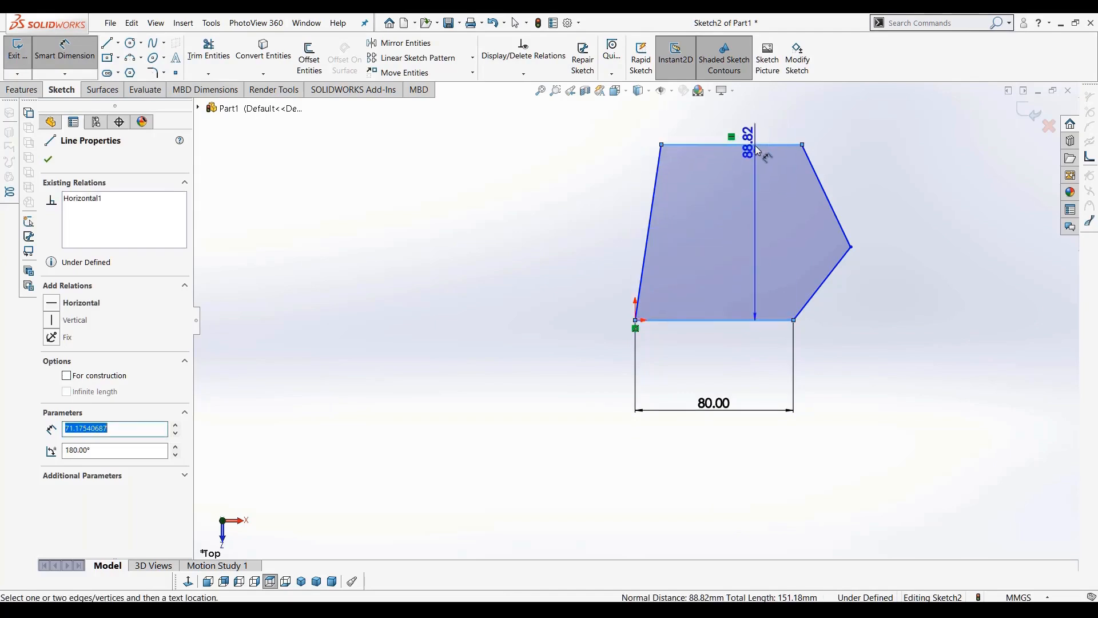
pyautogui.click(642, 322)
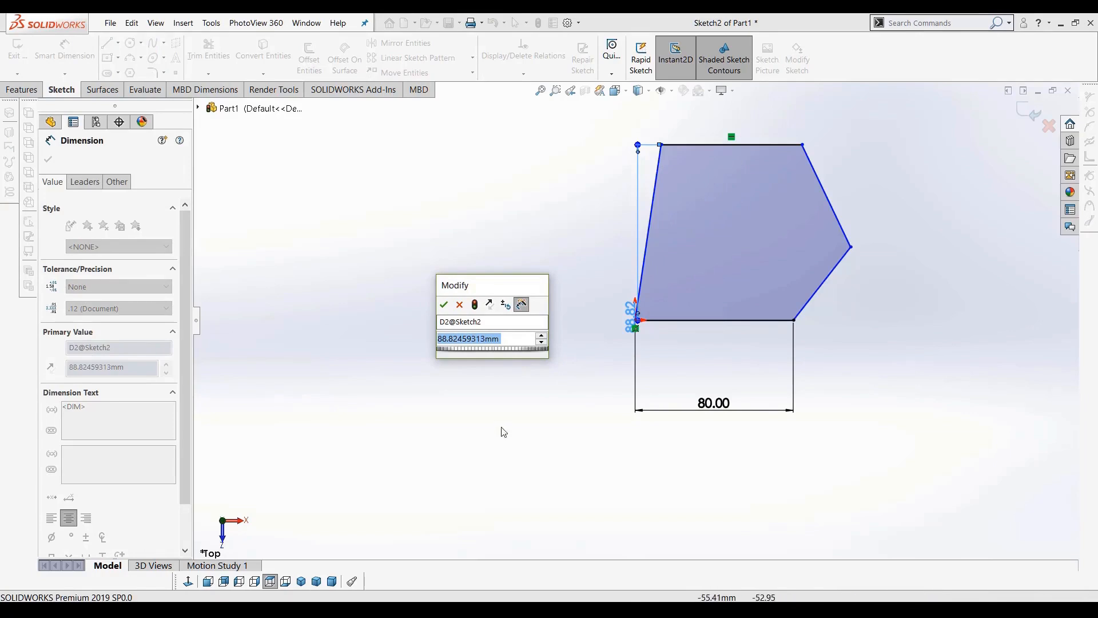
pyautogui.click(459, 304)
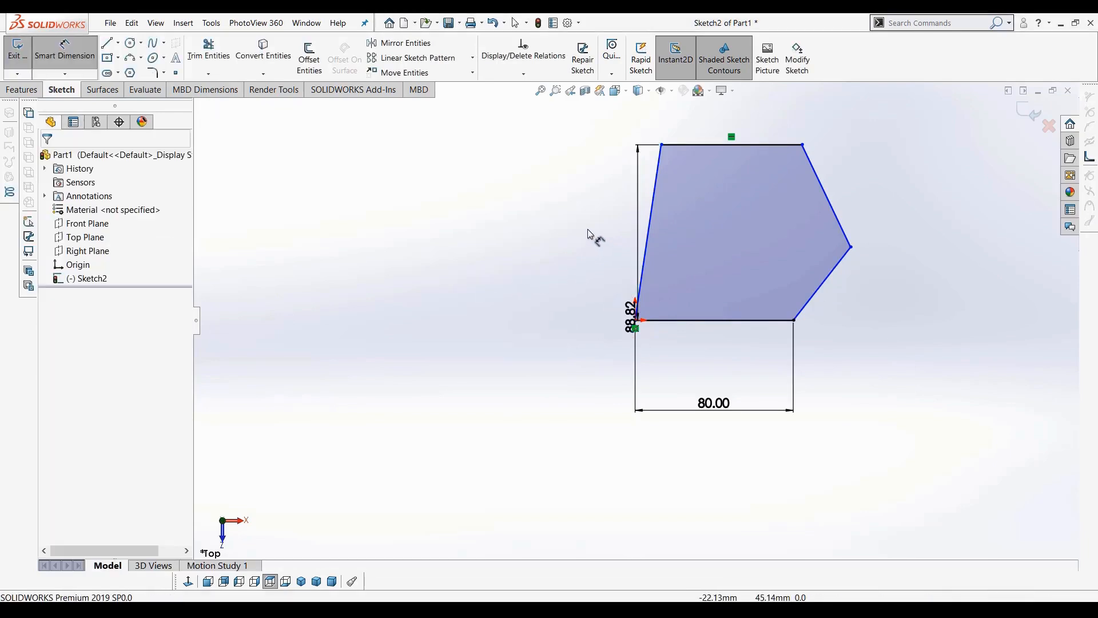
pyautogui.moveTo(632, 312); pyautogui.dragTo(540, 250)
pyautogui.press('Escape')
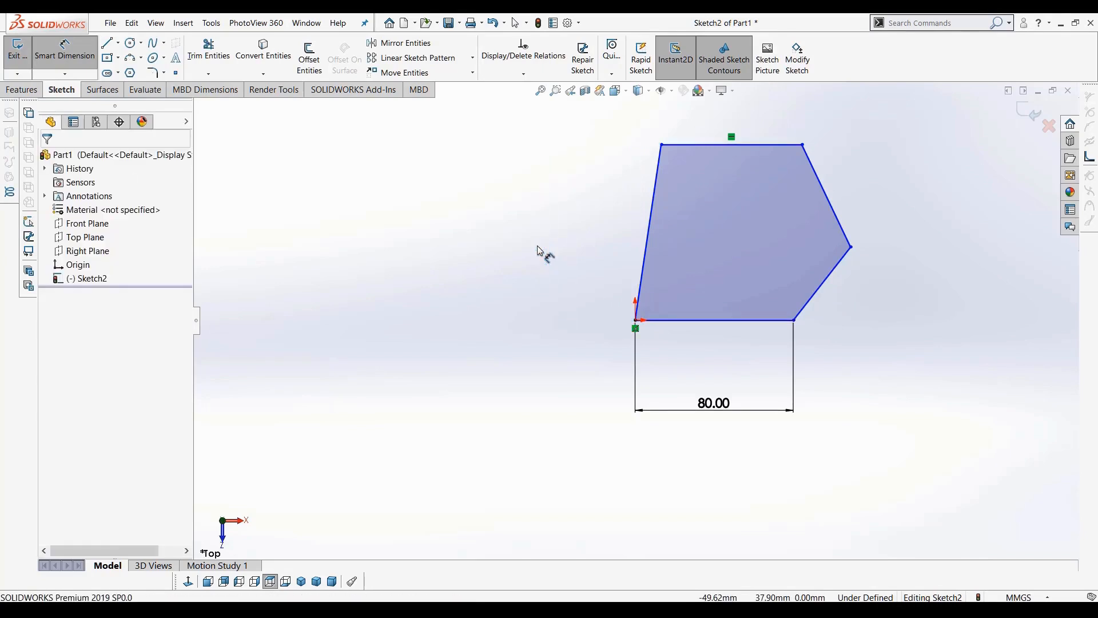
pyautogui.press('Escape')
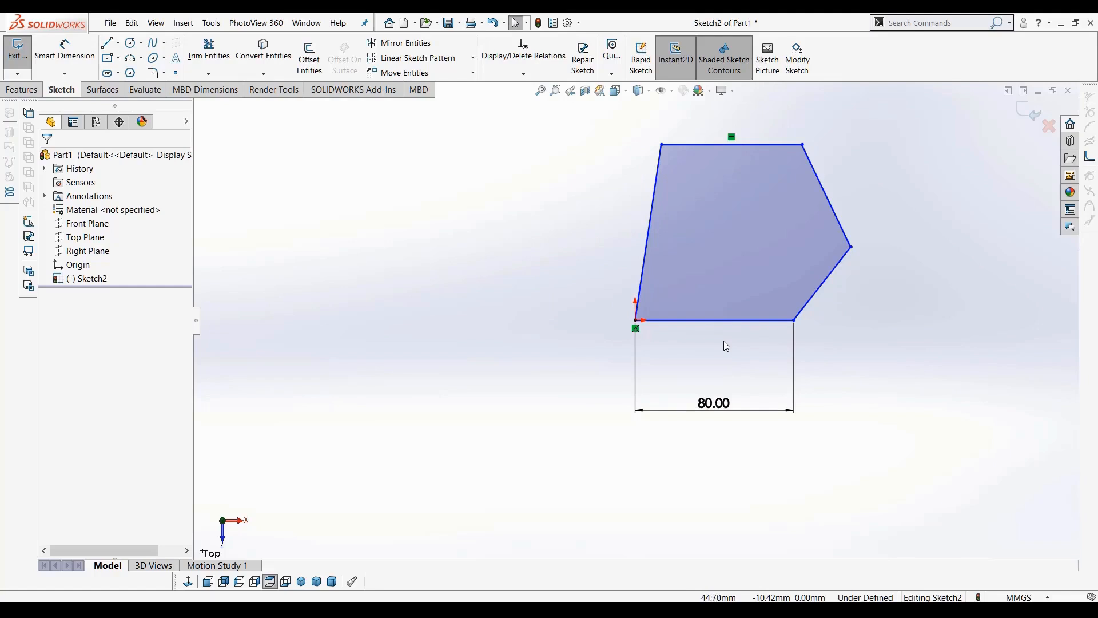
# Add a Horizontal relation to the bottom line
pyautogui.click(742, 327)
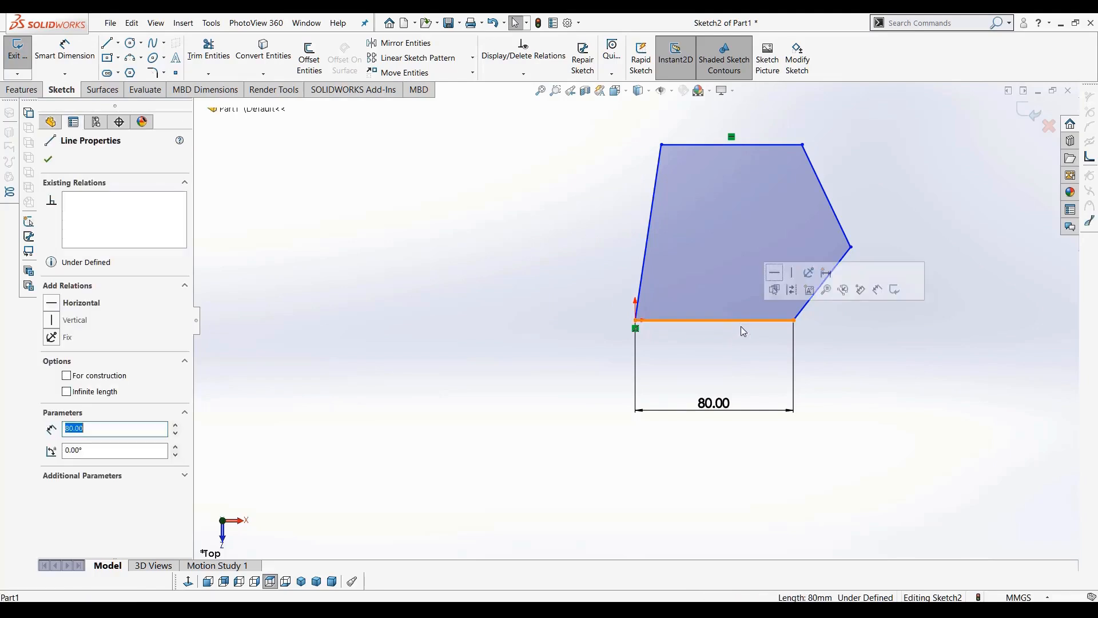
pyautogui.click(674, 348)
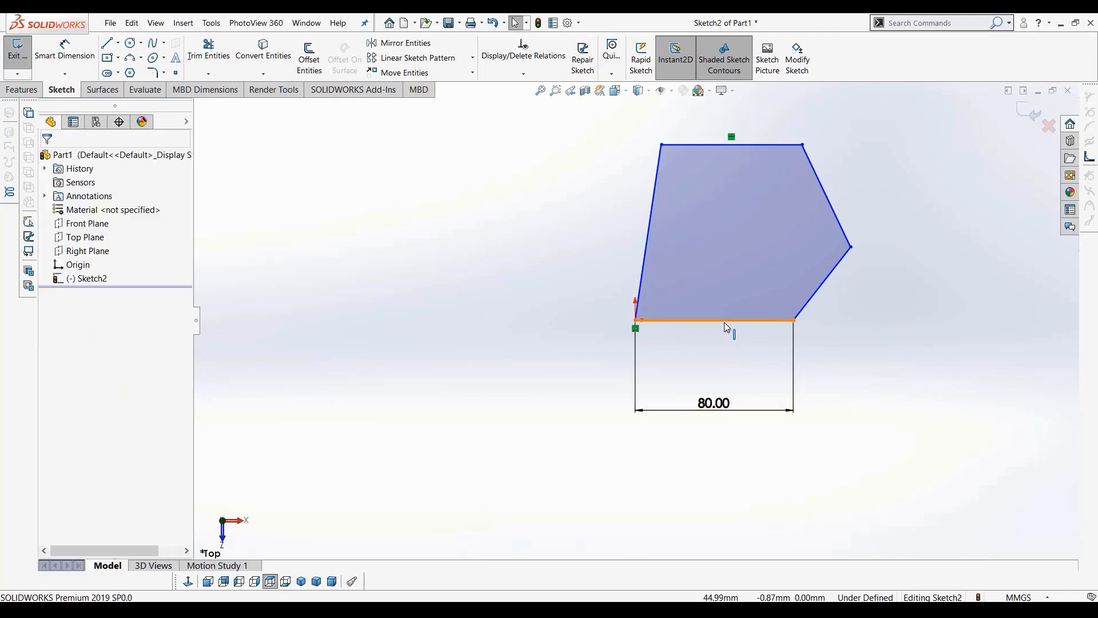
pyautogui.moveTo(795, 320); pyautogui.dragTo(792, 343)
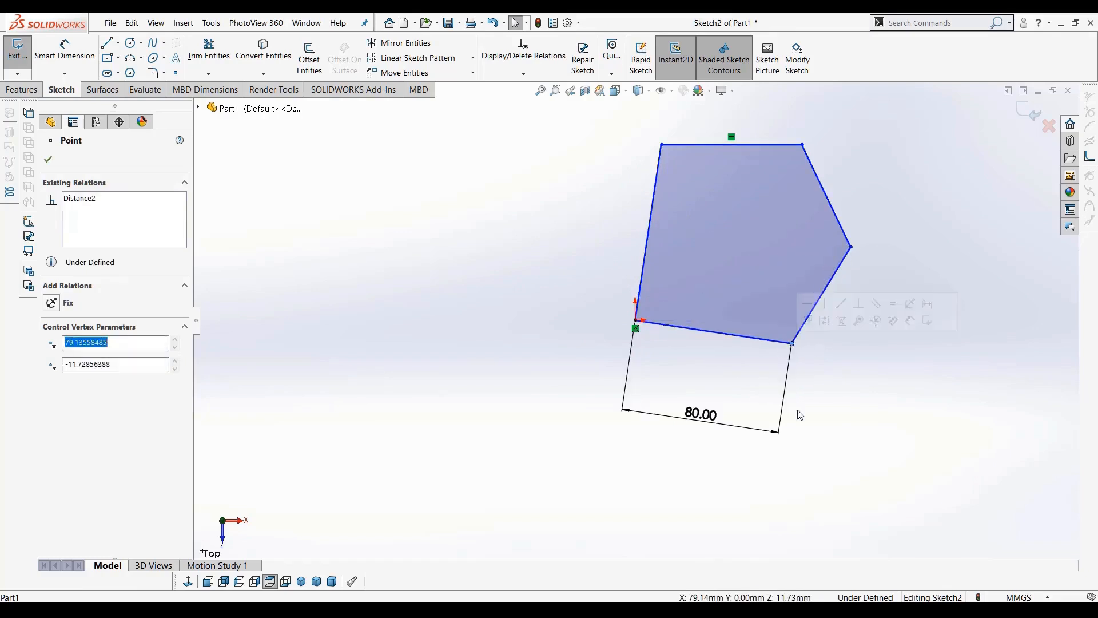
pyautogui.click(896, 421)
pyautogui.click(715, 334)
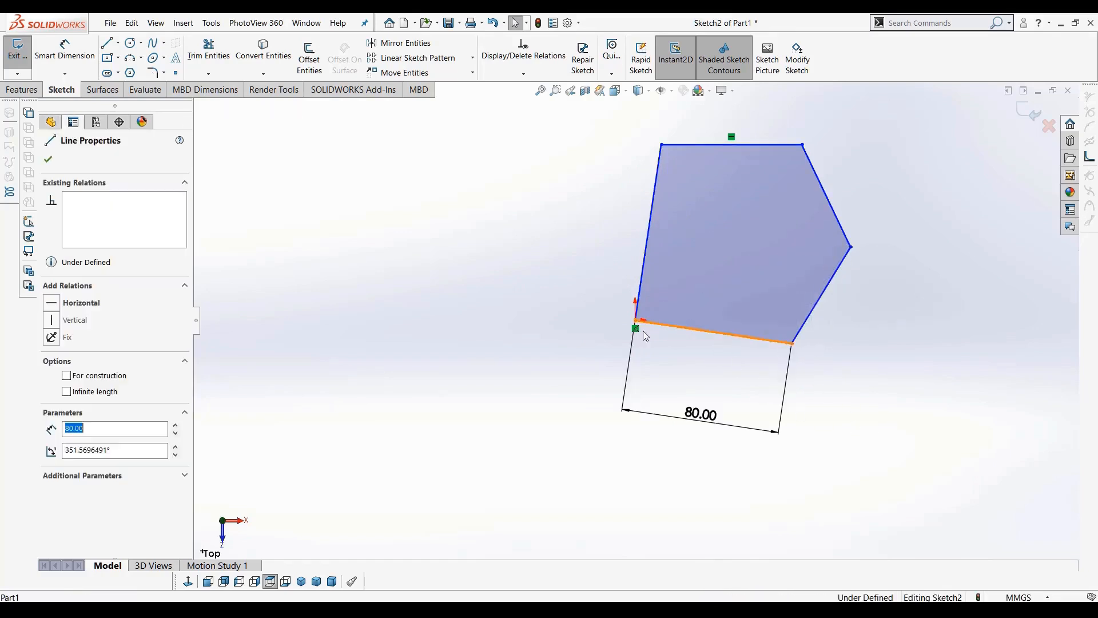
pyautogui.click(56, 309)
pyautogui.click(452, 358)
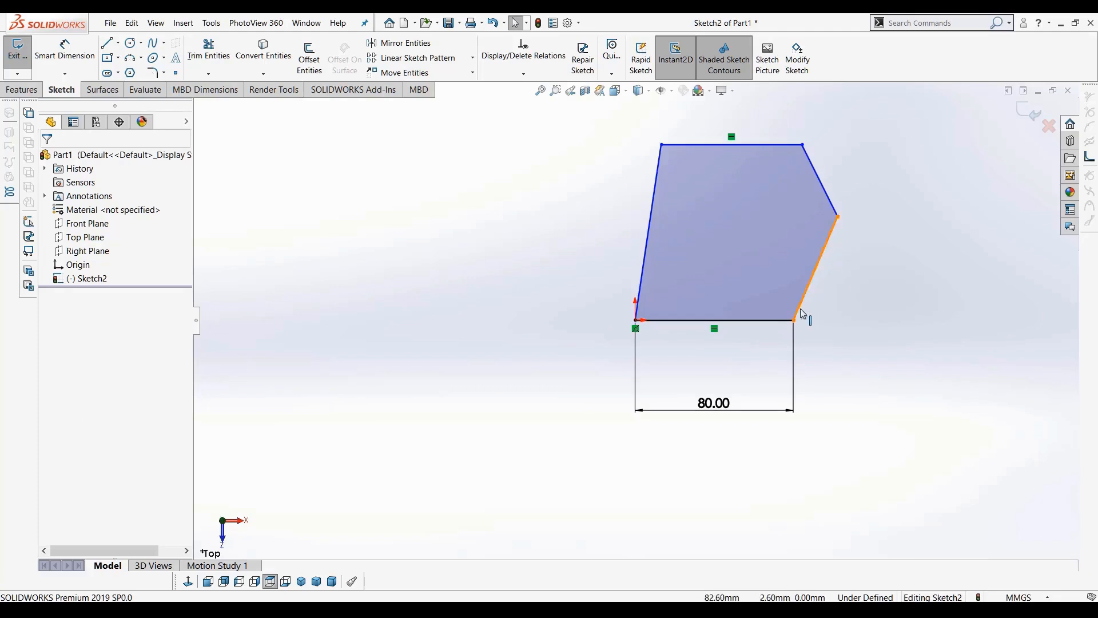
# Apply a Vertical relation to the lower right edge of the profile
pyautogui.click(822, 267)
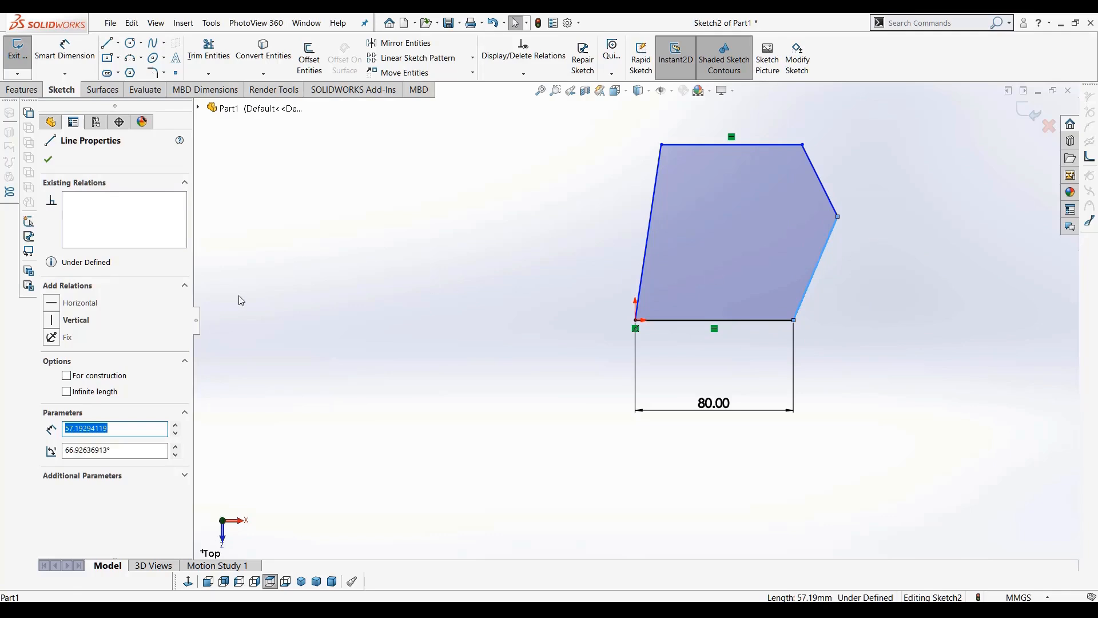
pyautogui.click(53, 320)
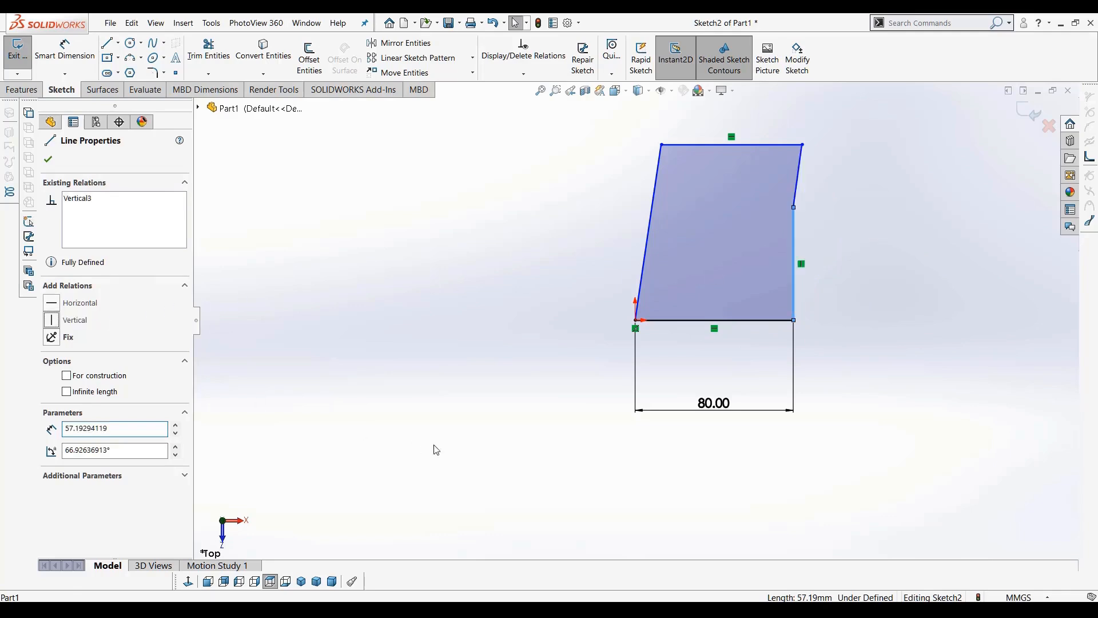
pyautogui.click(873, 349)
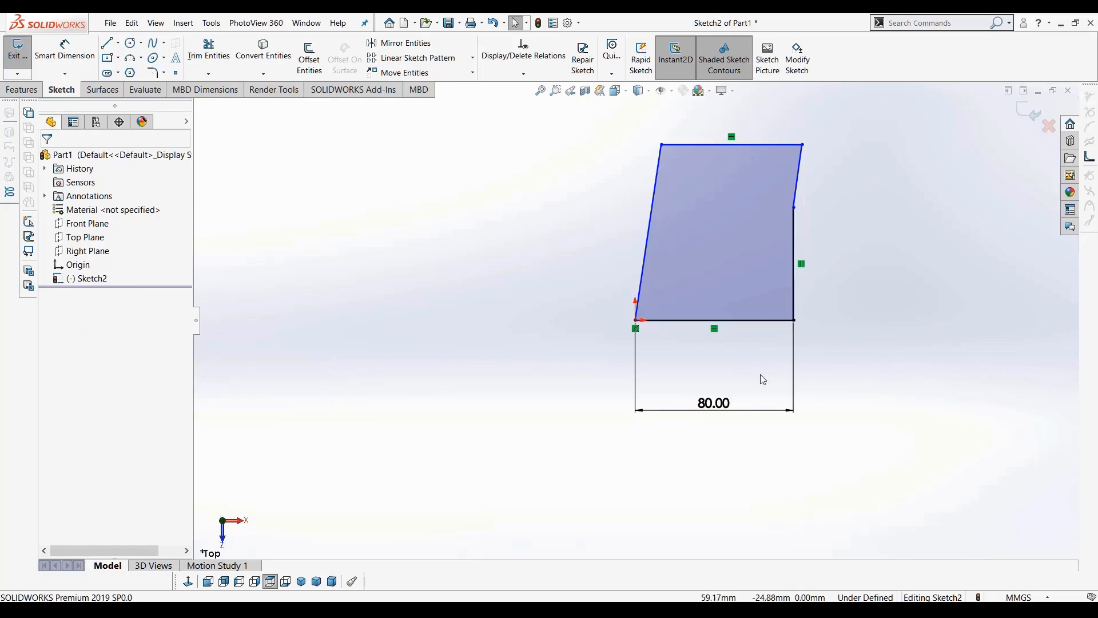
# Delete the right edge's Vertical relation, move its upper endpoint lower, and reapply Vertical to the lower right segment
pyautogui.click(802, 263)
pyautogui.press('Delete')
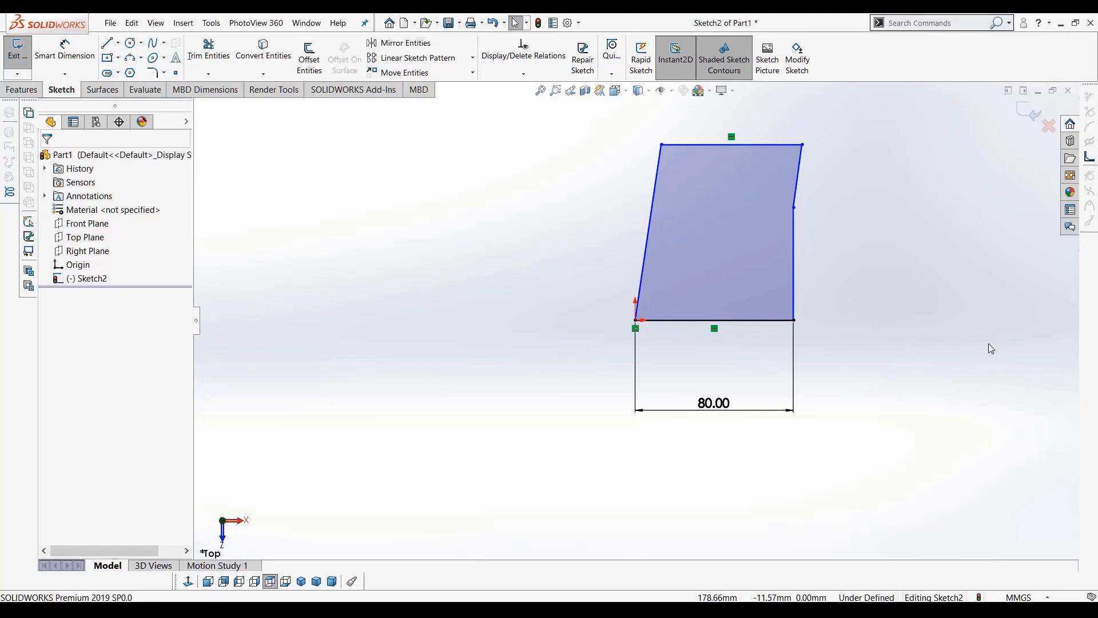
pyautogui.moveTo(866, 233); pyautogui.dragTo(795, 236)
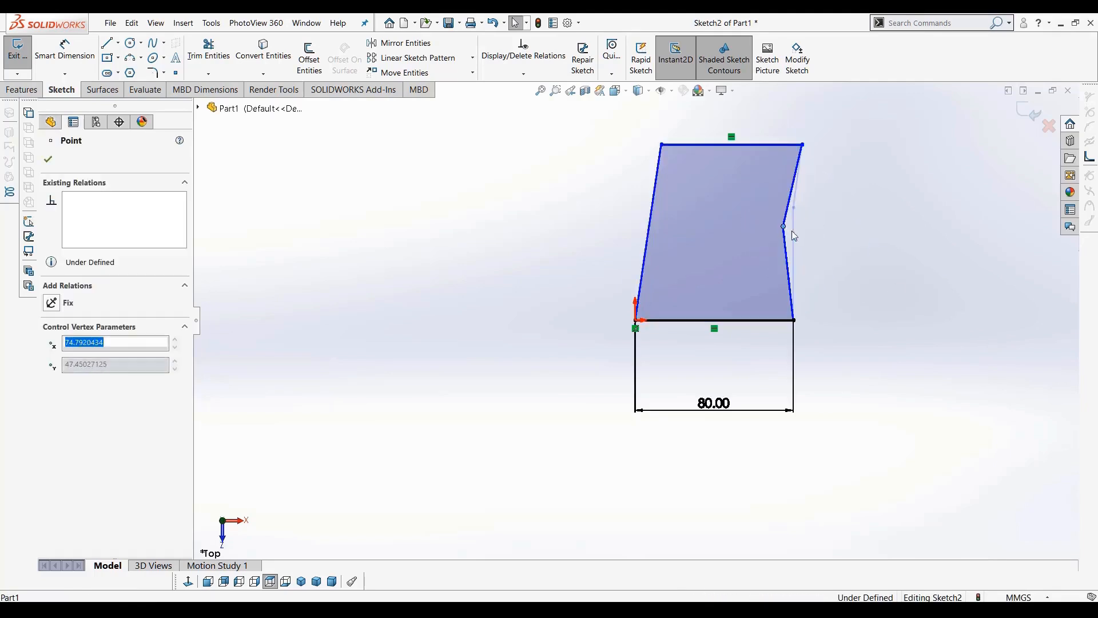
pyautogui.click(787, 275)
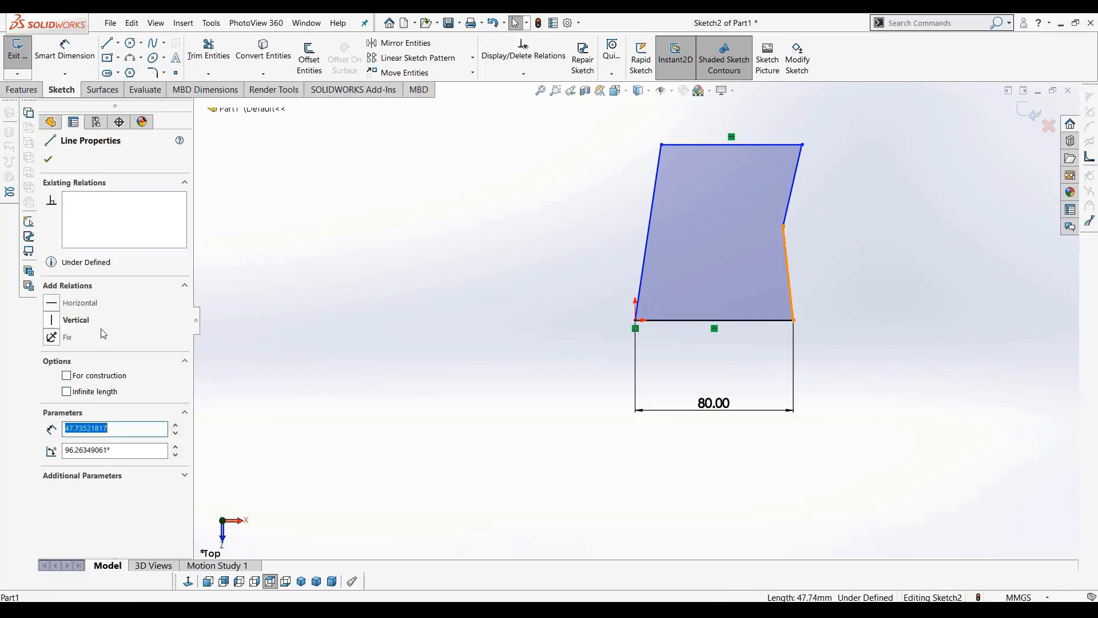
pyautogui.click(55, 320)
pyautogui.press('Escape')
# Drag the top right vertex inward to form a sloped upper right edge
pyautogui.moveTo(802, 145); pyautogui.dragTo(738, 169)
pyautogui.click(898, 280)
pyautogui.scroll(-1, 850, 274)
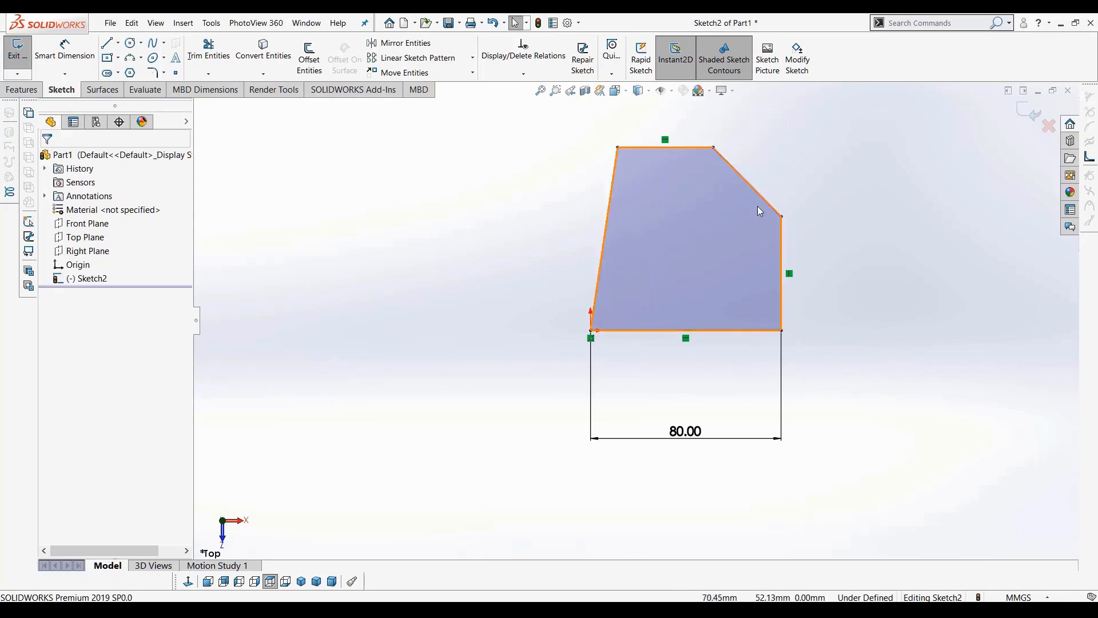
# Dimension the angle between the sloped edge and the vertical right edge as 120°
pyautogui.click(64, 51)
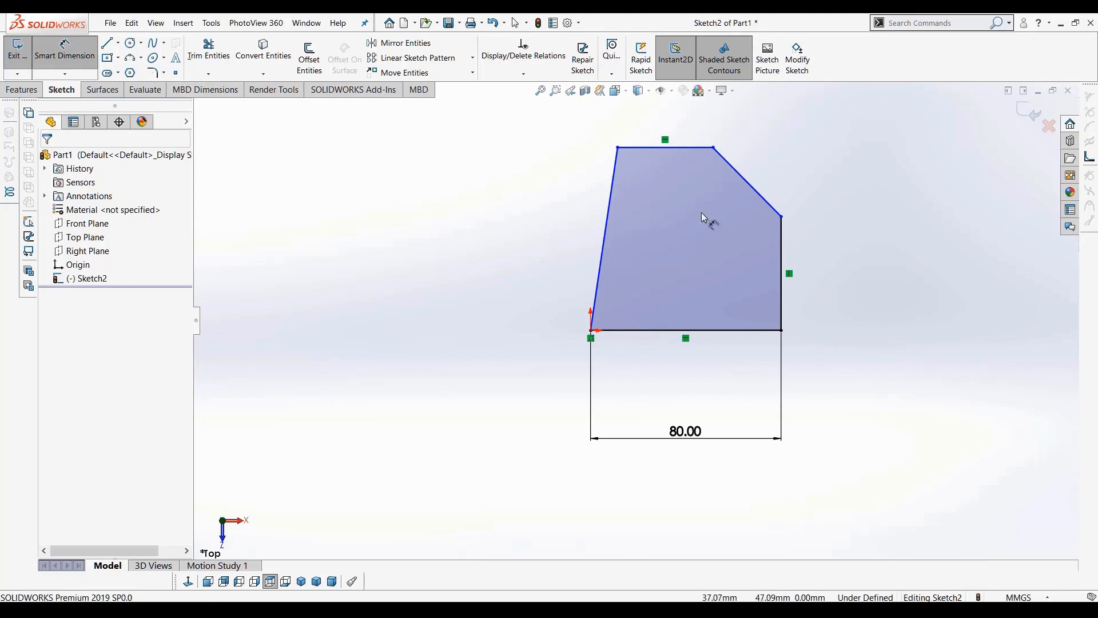
pyautogui.click(744, 182)
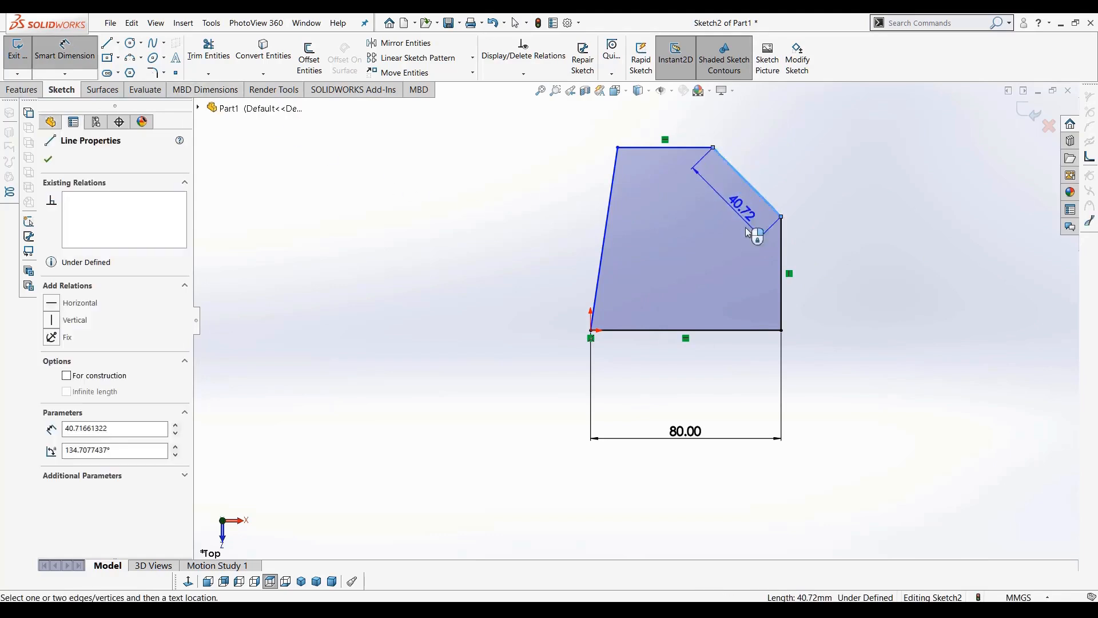
pyautogui.click(781, 264)
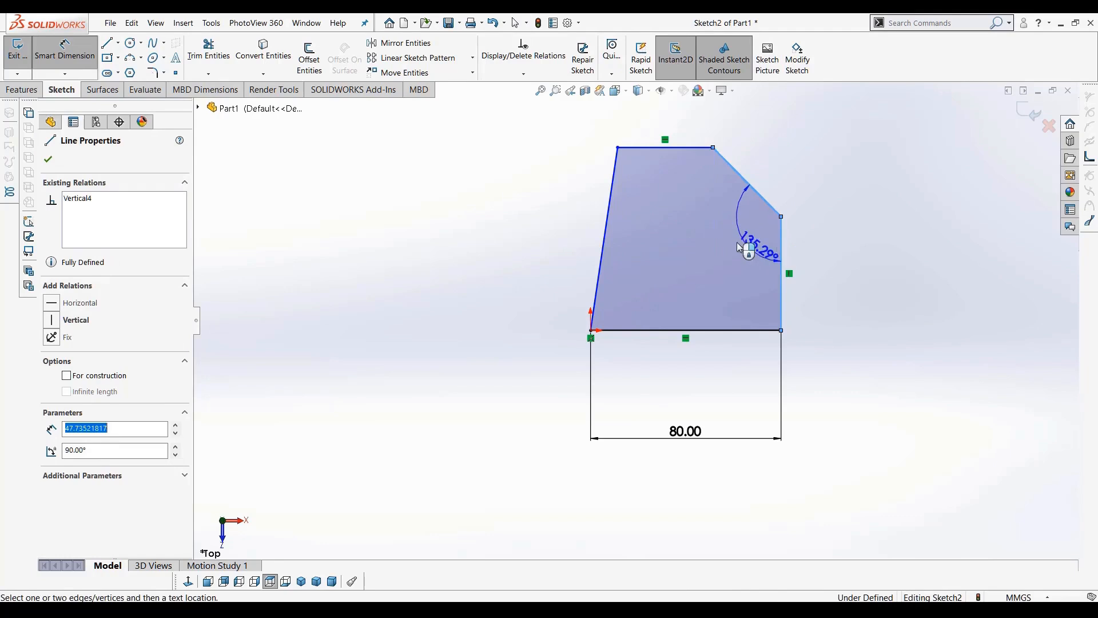
pyautogui.click(733, 254)
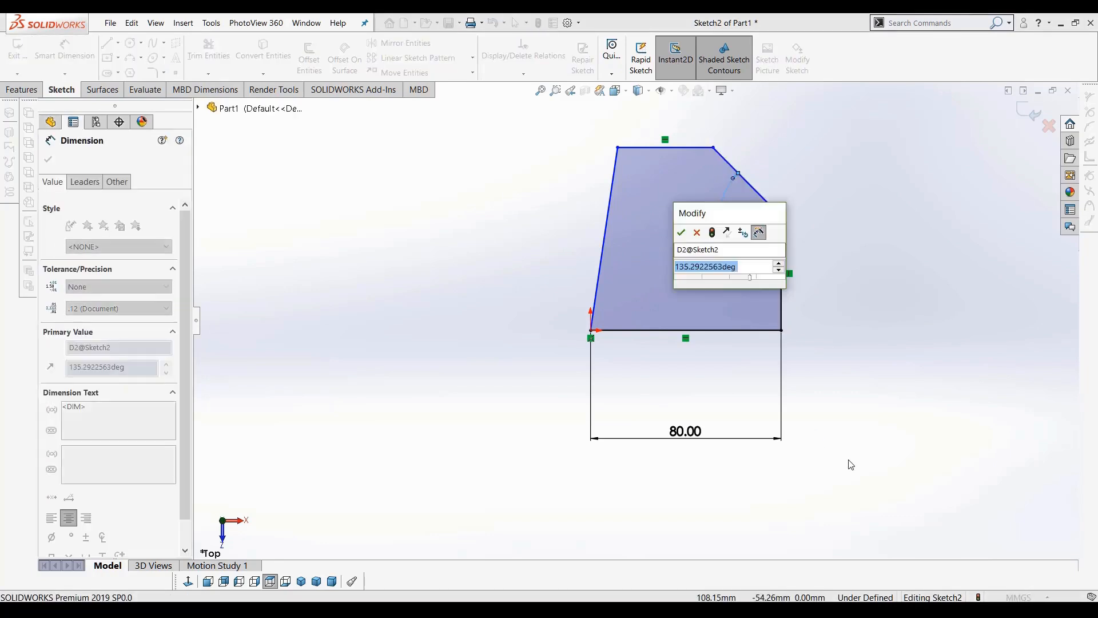
pyautogui.write('120')
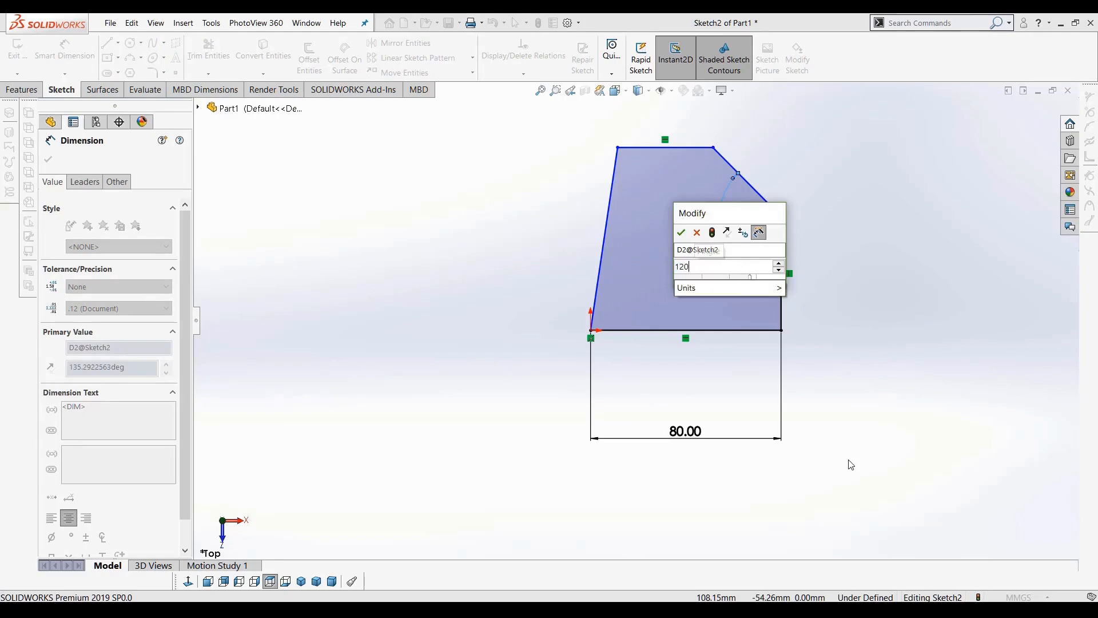
pyautogui.press('Return')
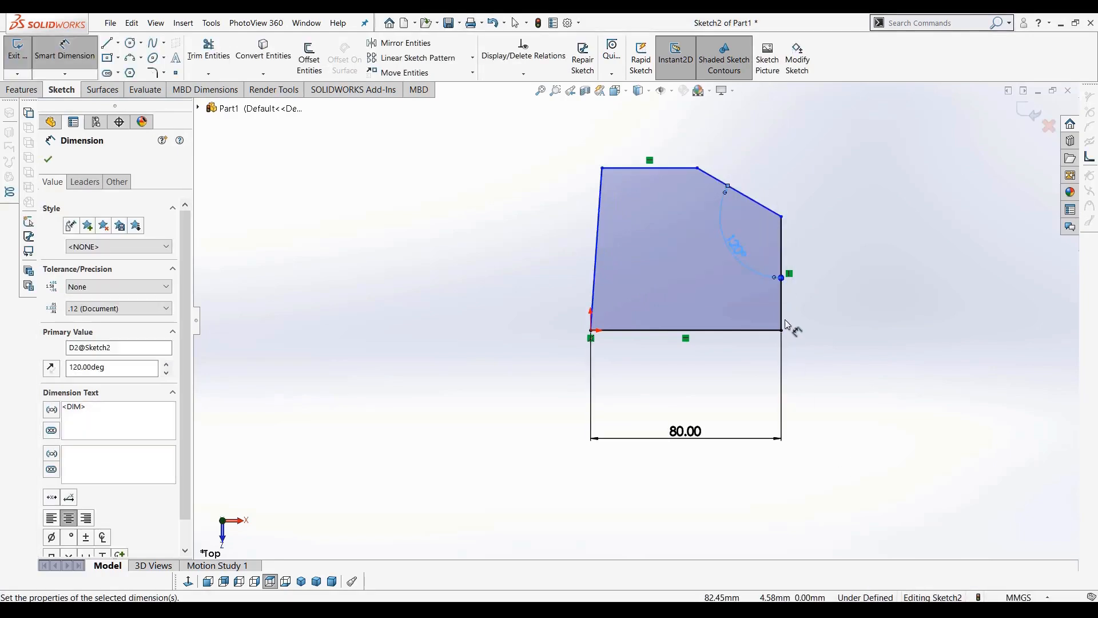
pyautogui.click(918, 334)
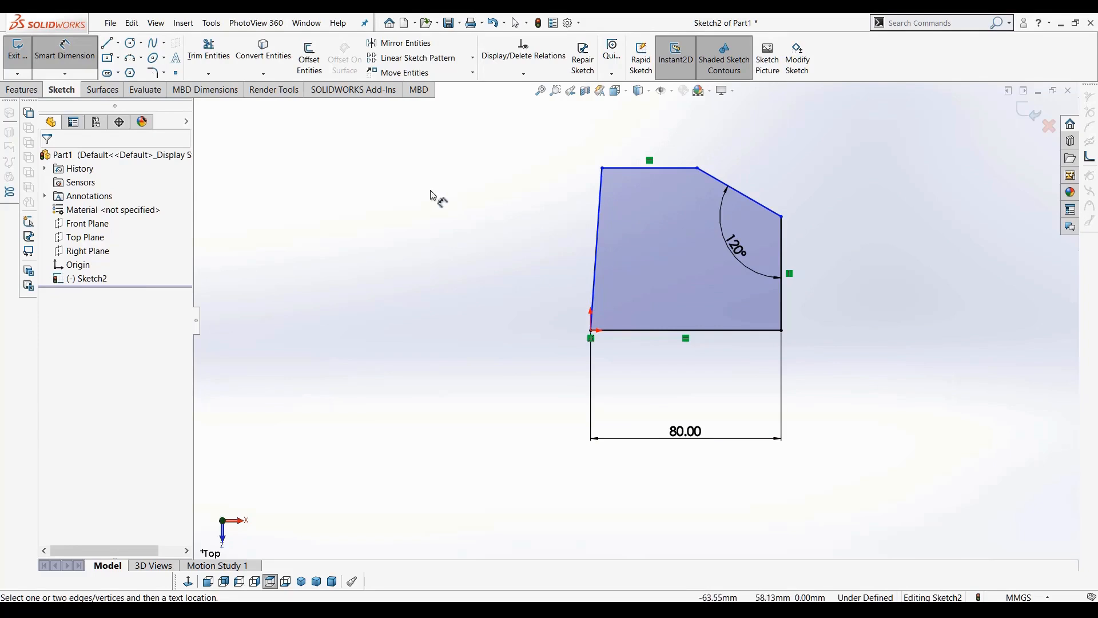
# Dimension the vertical right edge of the profile as 35 mm
pyautogui.click(65, 49)
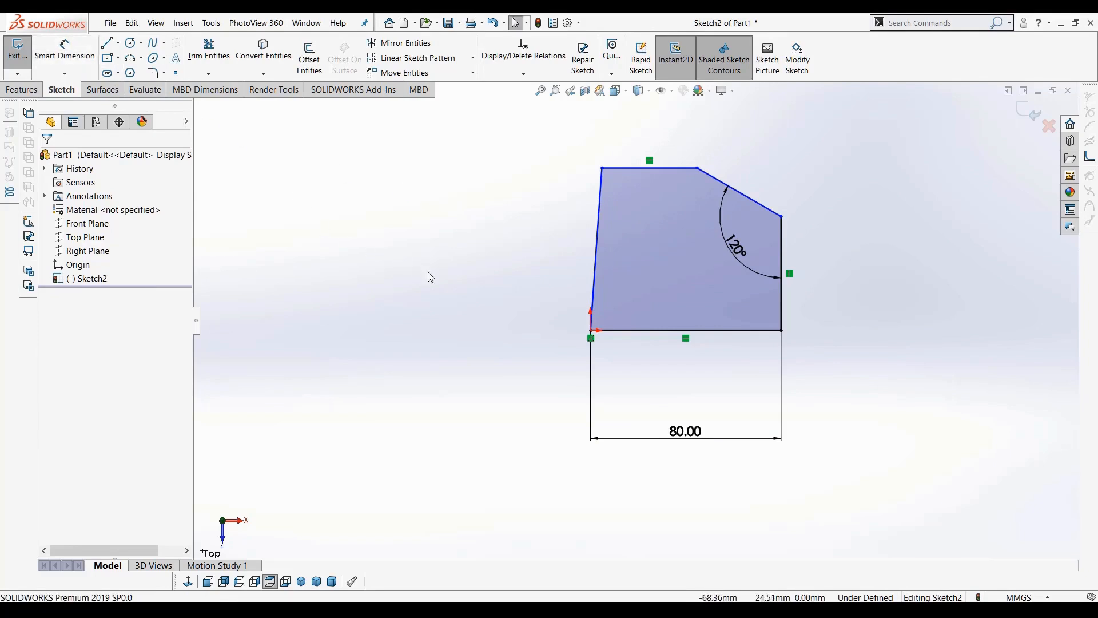
pyautogui.scroll(1, 515, 269)
pyautogui.scroll(-2, 589, 258)
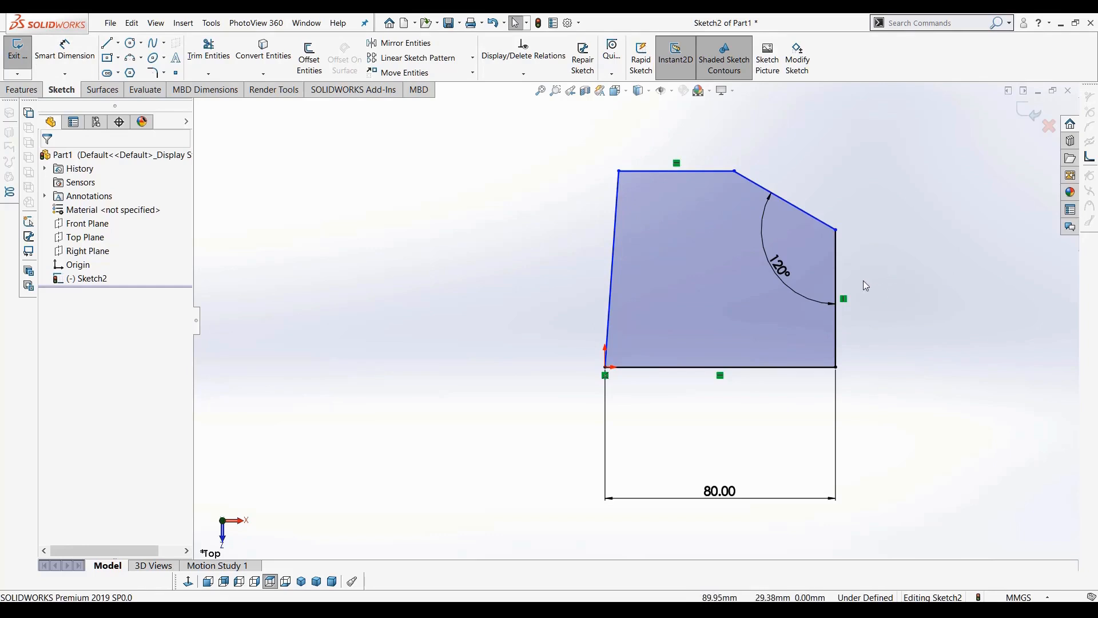
pyautogui.moveTo(838, 230)
pyautogui.mouseDown()
pyautogui.moveTo(840, 292)
pyautogui.moveTo(839, 277)
pyautogui.mouseUp()
pyautogui.click(73, 62)
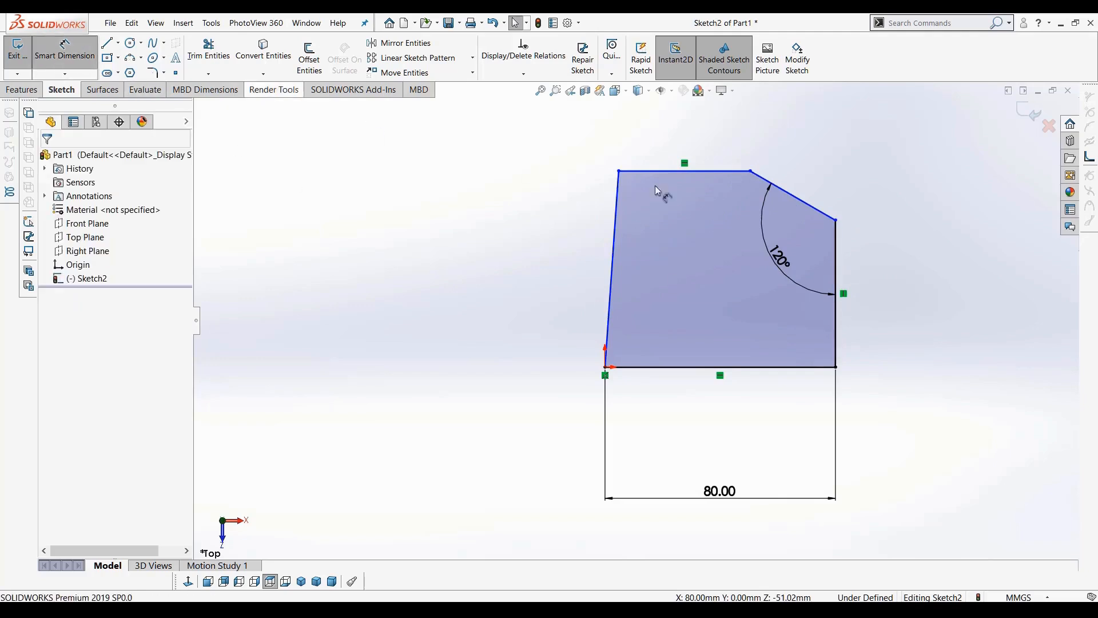
pyautogui.click(836, 239)
pyautogui.click(923, 295)
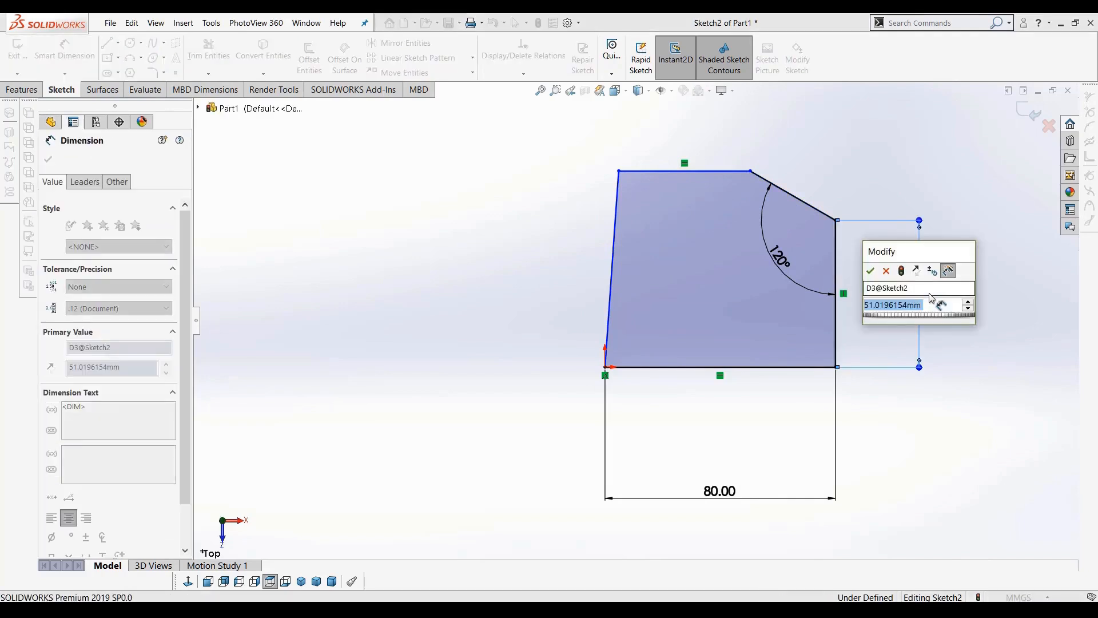
pyautogui.write('35')
pyautogui.press('Return')
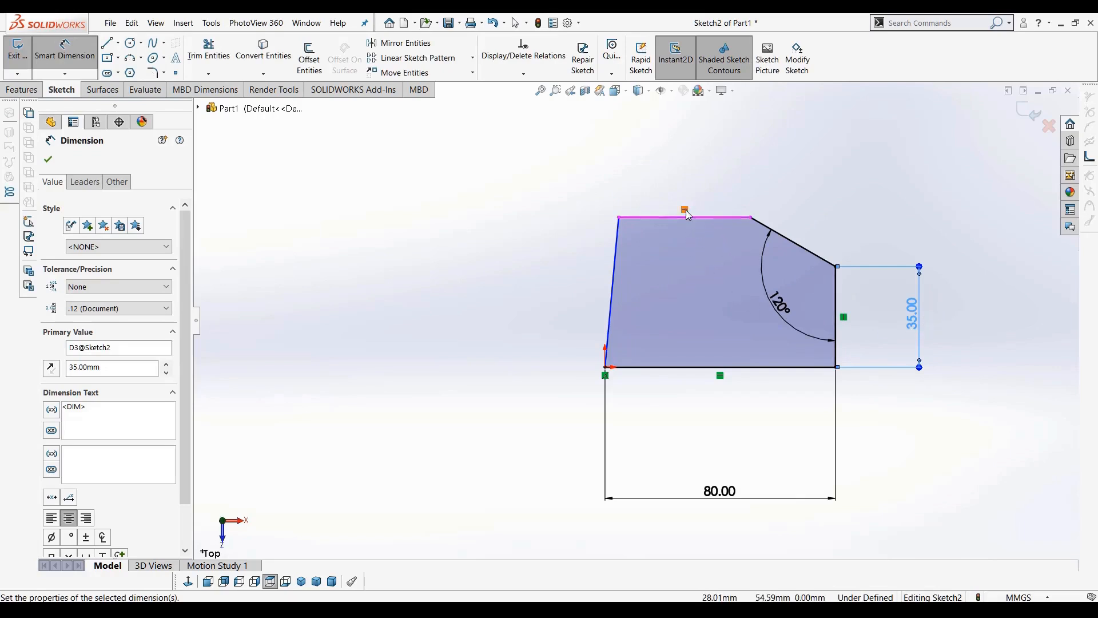
# Dimension the length of the top horizontal edge as 65 mm
pyautogui.click(709, 219)
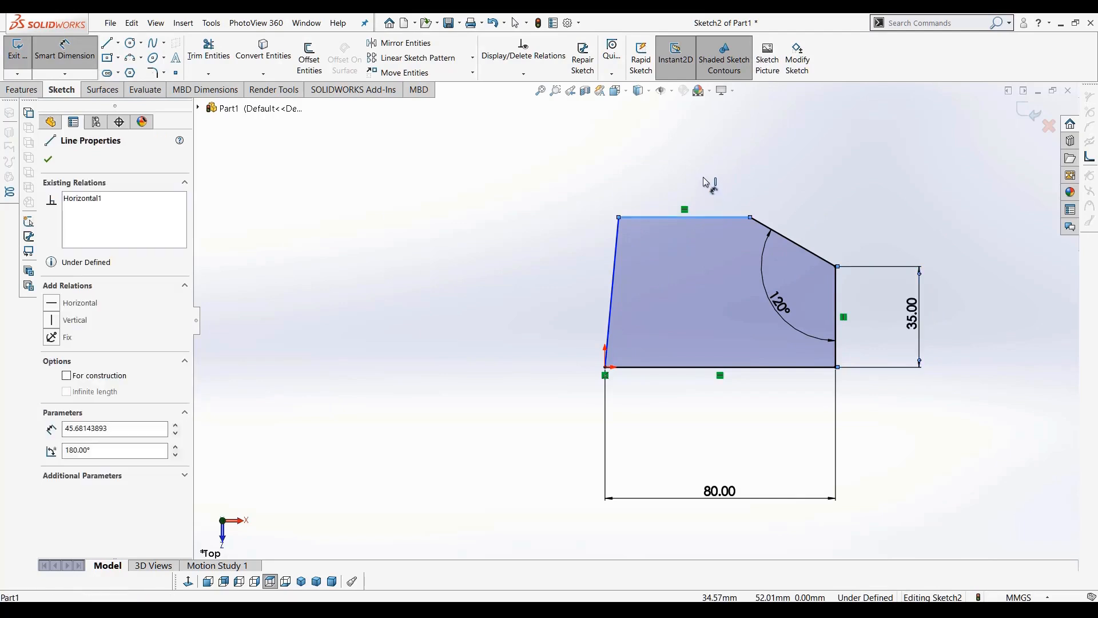
pyautogui.click(718, 189)
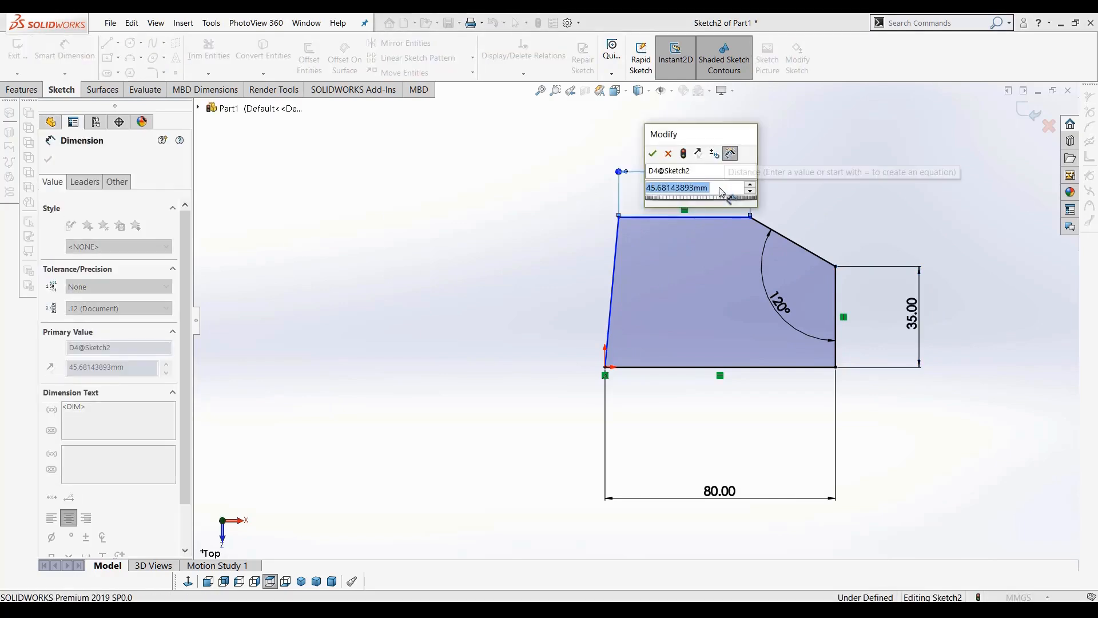
pyautogui.write('65')
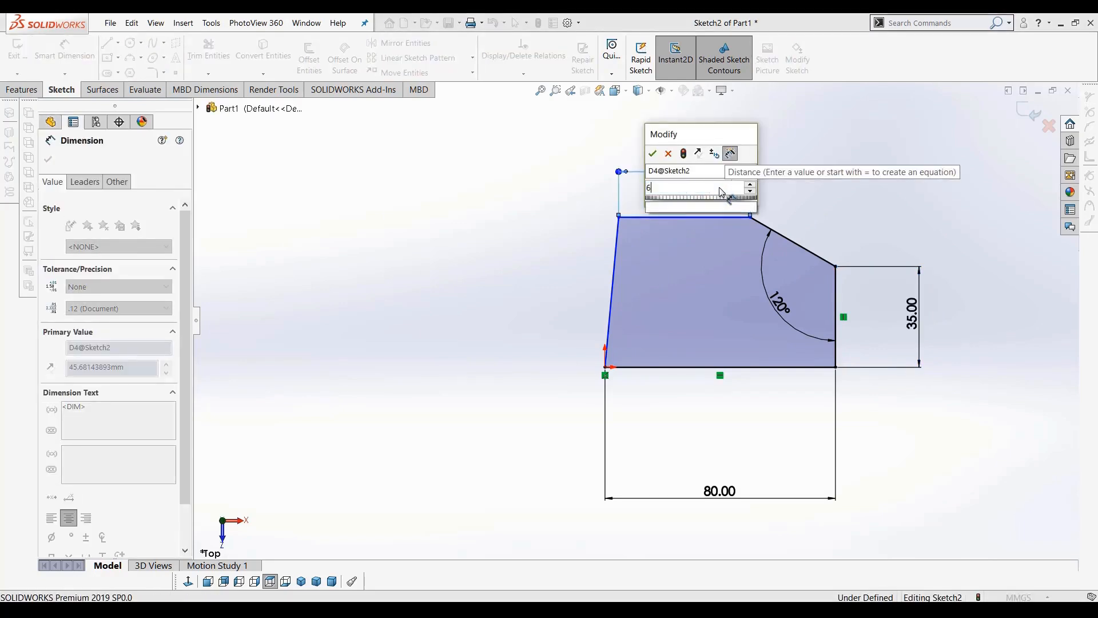
pyautogui.press('Return')
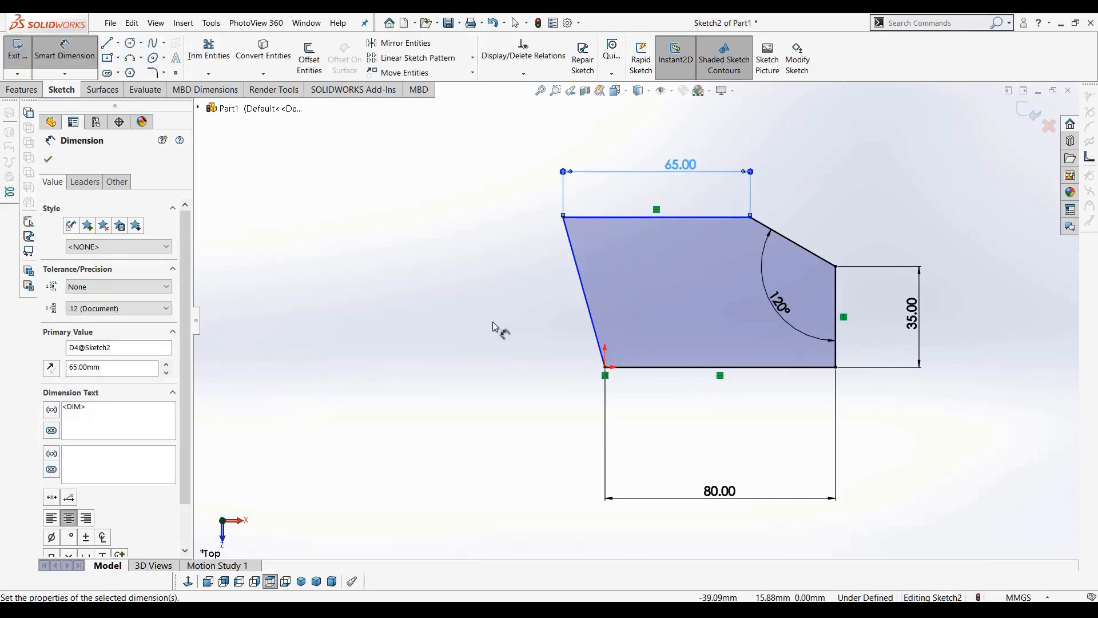
# Drag the top left vertex outward to increase the slant of the left edge
pyautogui.press('Escape')
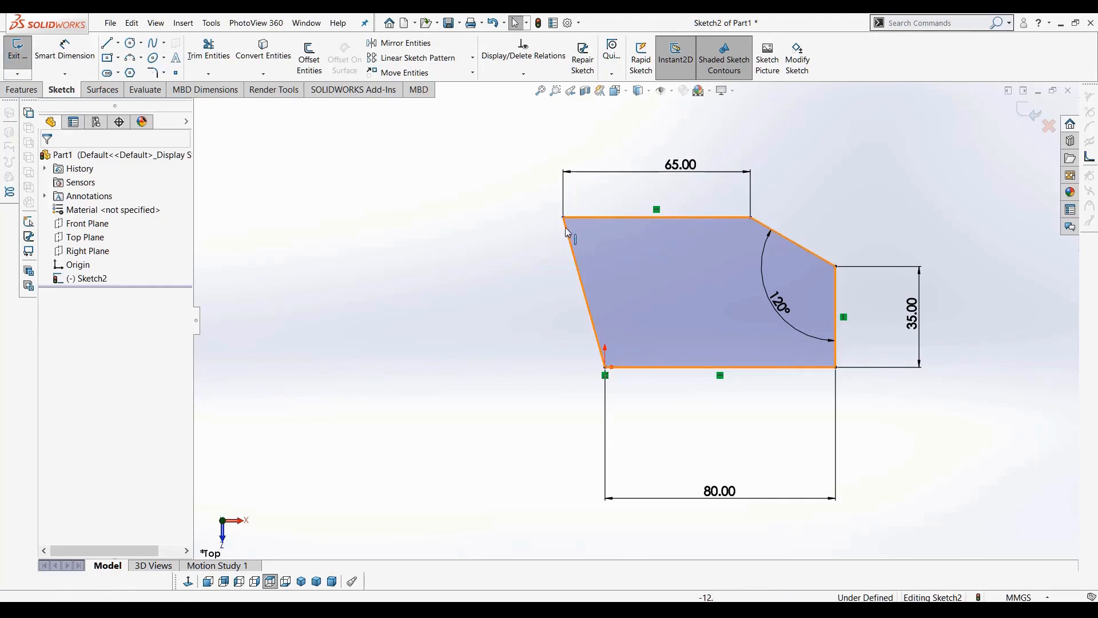
pyautogui.moveTo(563, 221)
pyautogui.mouseDown()
pyautogui.moveTo(584, 228)
pyautogui.moveTo(566, 241)
pyautogui.moveTo(544, 228)
pyautogui.moveTo(558, 220)
pyautogui.moveTo(536, 226)
pyautogui.mouseUp()
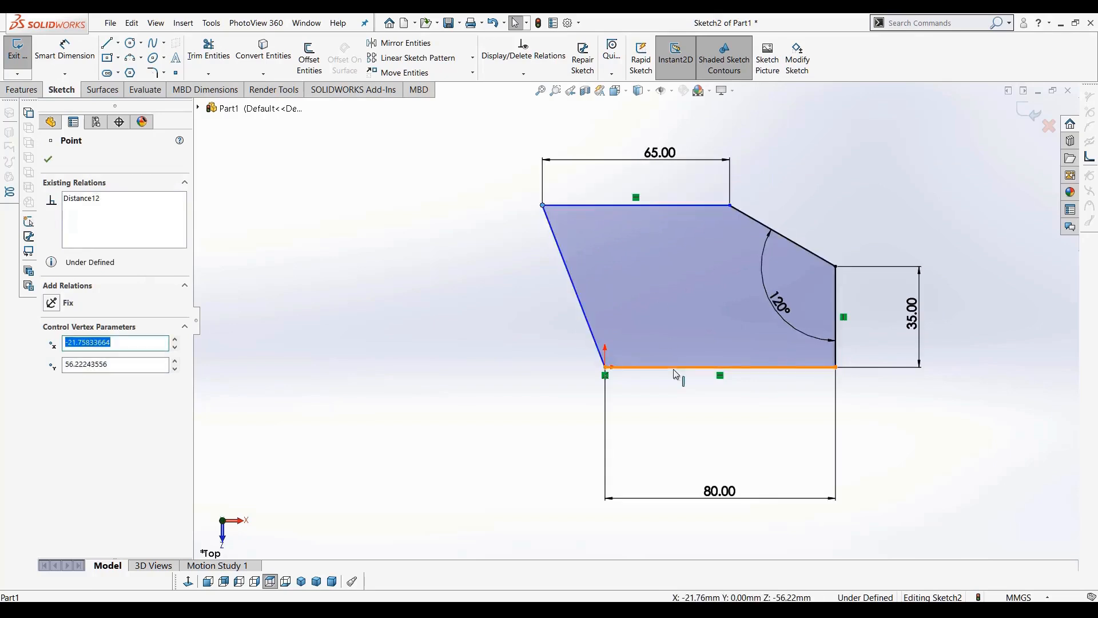
pyautogui.click(484, 298)
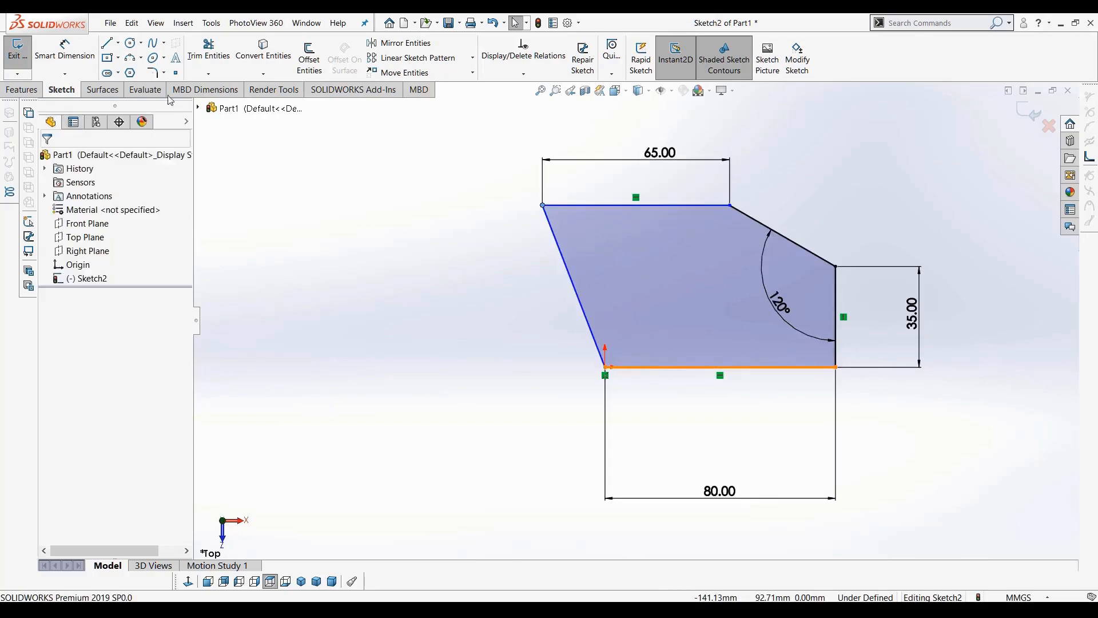
# Dimension the distance between the top and bottom edges as 65 mm
pyautogui.click(77, 62)
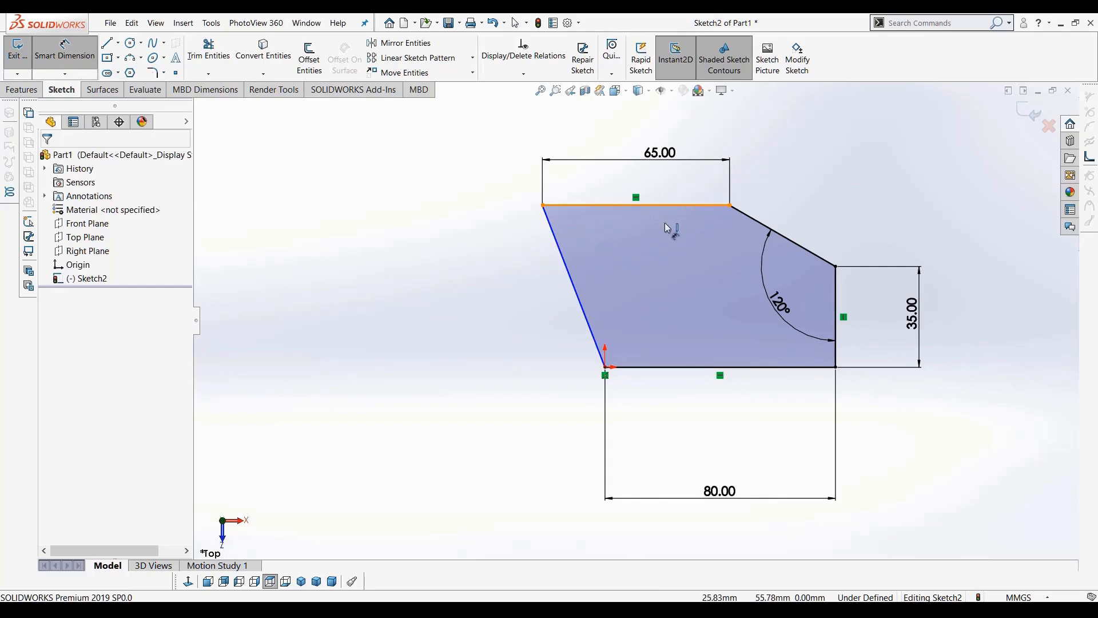
pyautogui.click(667, 226)
pyautogui.click(642, 371)
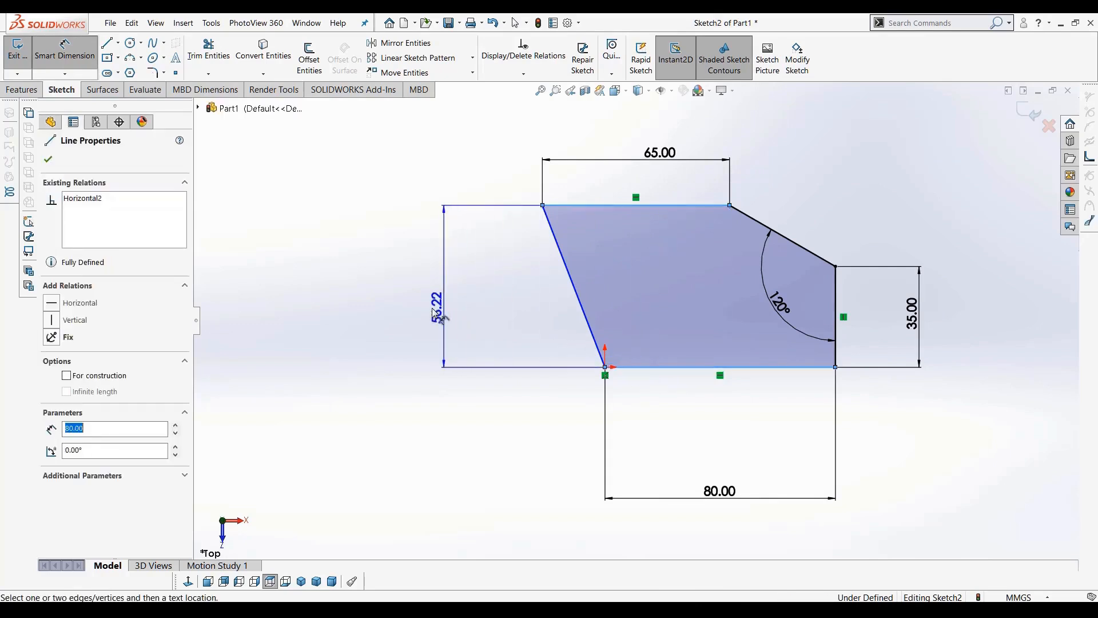
pyautogui.click(422, 316)
pyautogui.write('65')
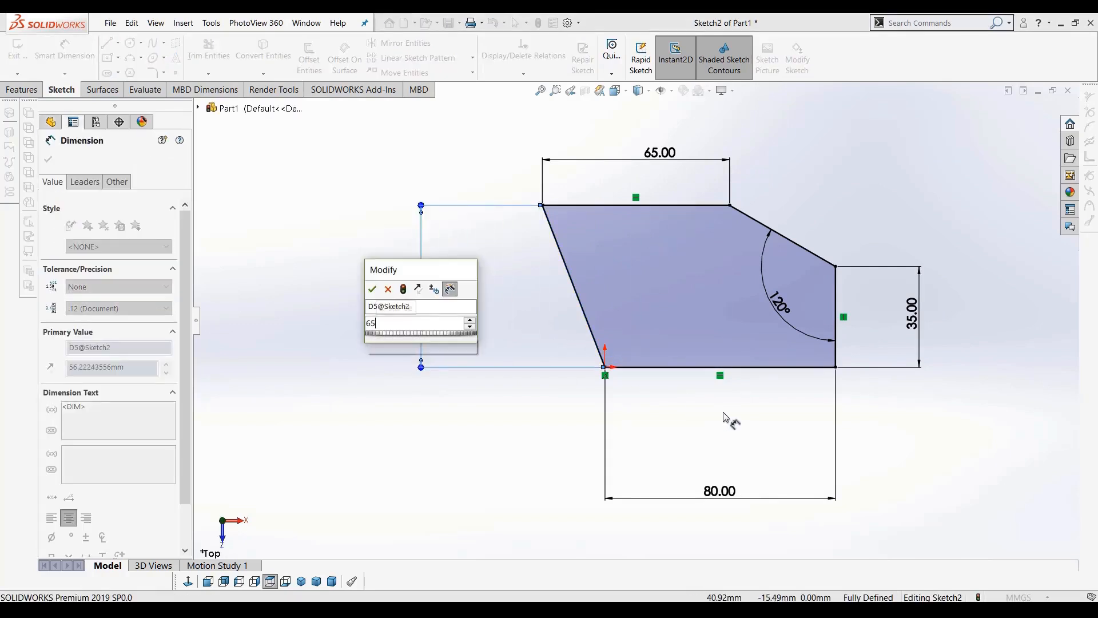
pyautogui.press('Return')
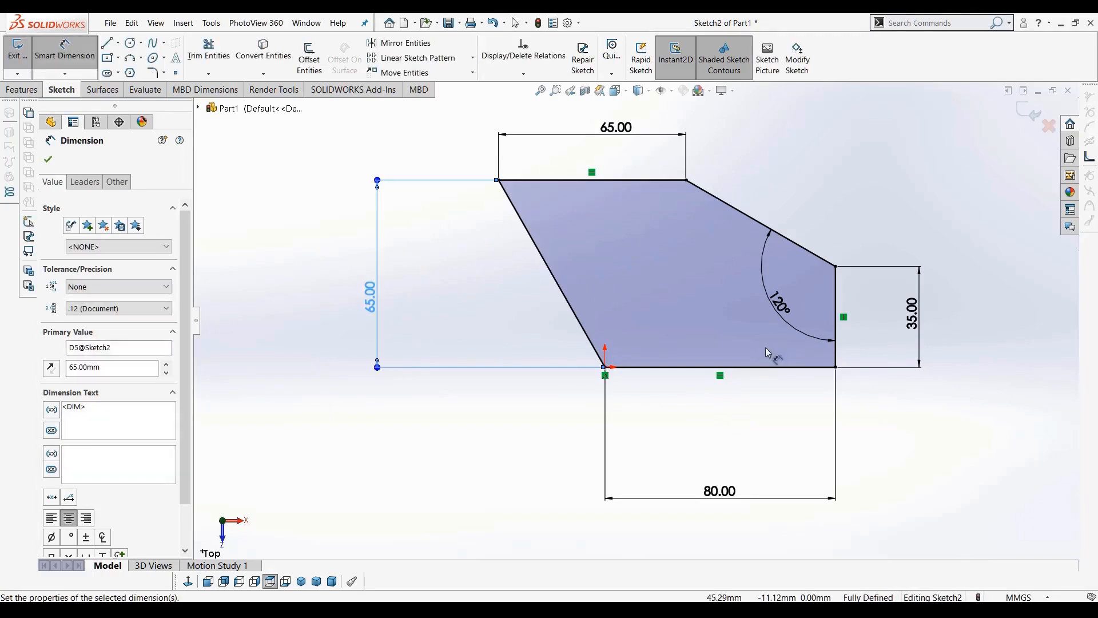
pyautogui.press('Escape')
pyautogui.press('Escape')
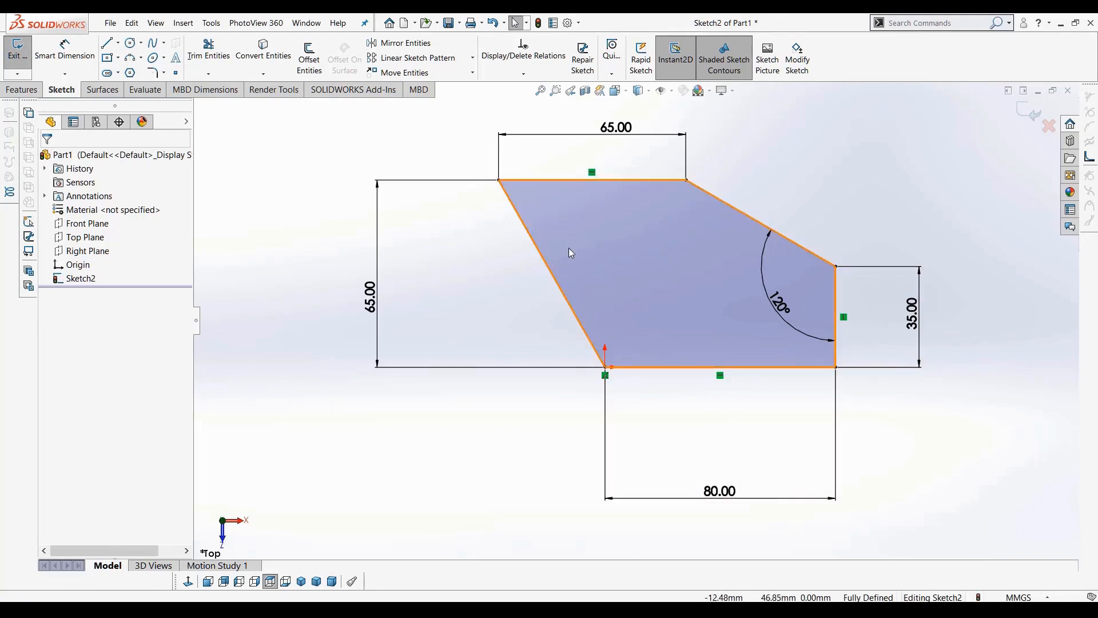
# Try to dimension the angle between the bottom edge and the sloped left edge
pyautogui.click(53, 48)
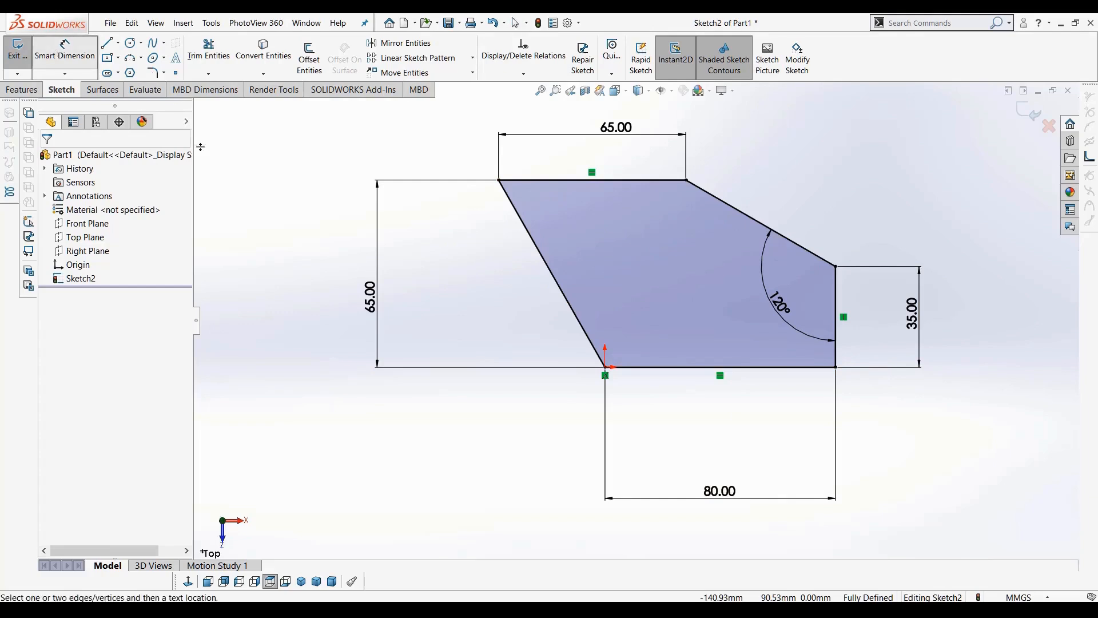
pyautogui.click(645, 372)
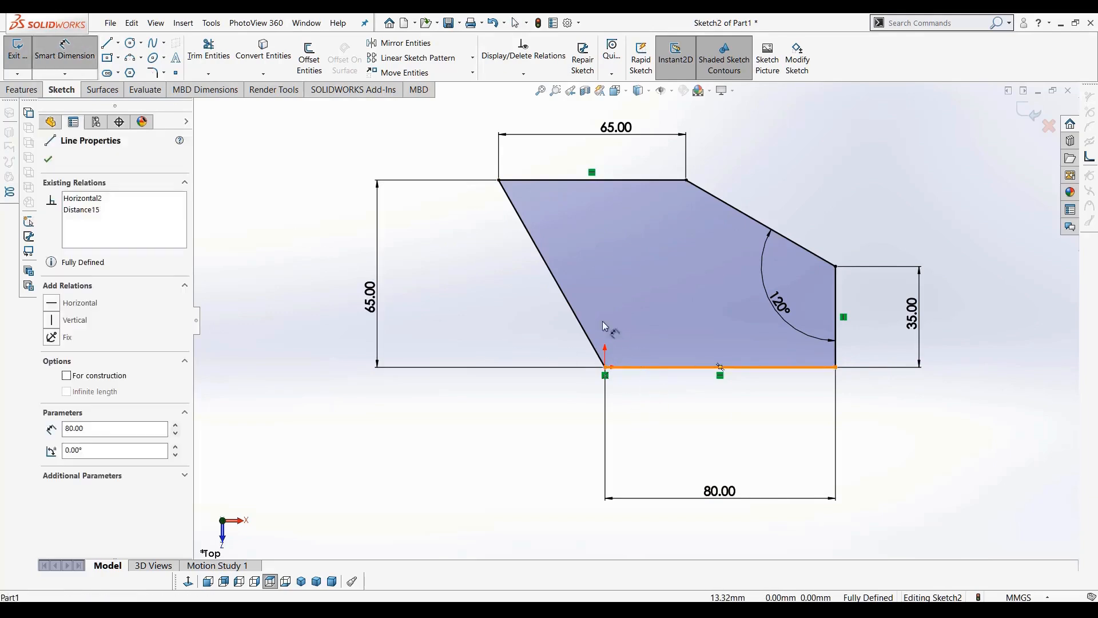
pyautogui.click(570, 304)
pyautogui.click(657, 300)
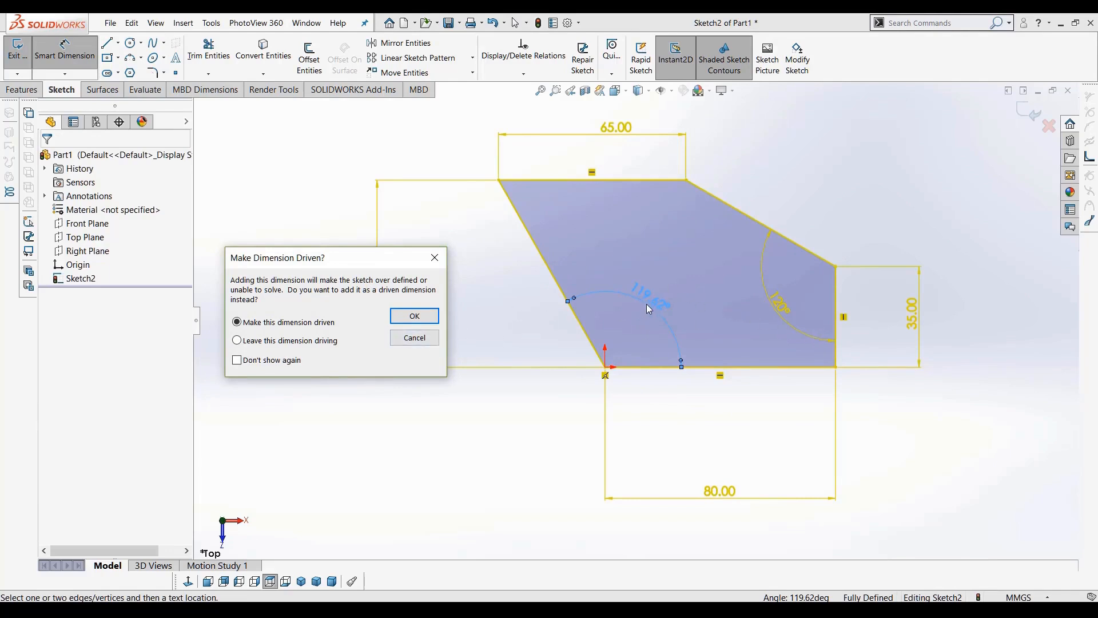
pyautogui.click(426, 338)
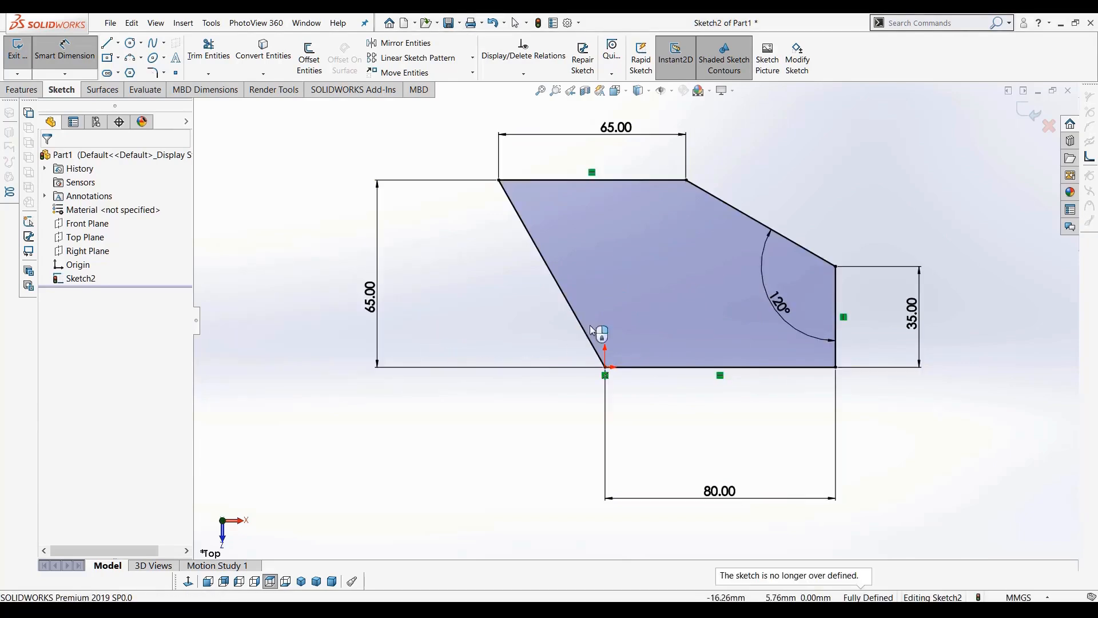
# Extrude the sketch 50 mm with Extruded Boss/Base, reversing the direction back and forth before confirming
pyautogui.scroll(1, 803, 535)
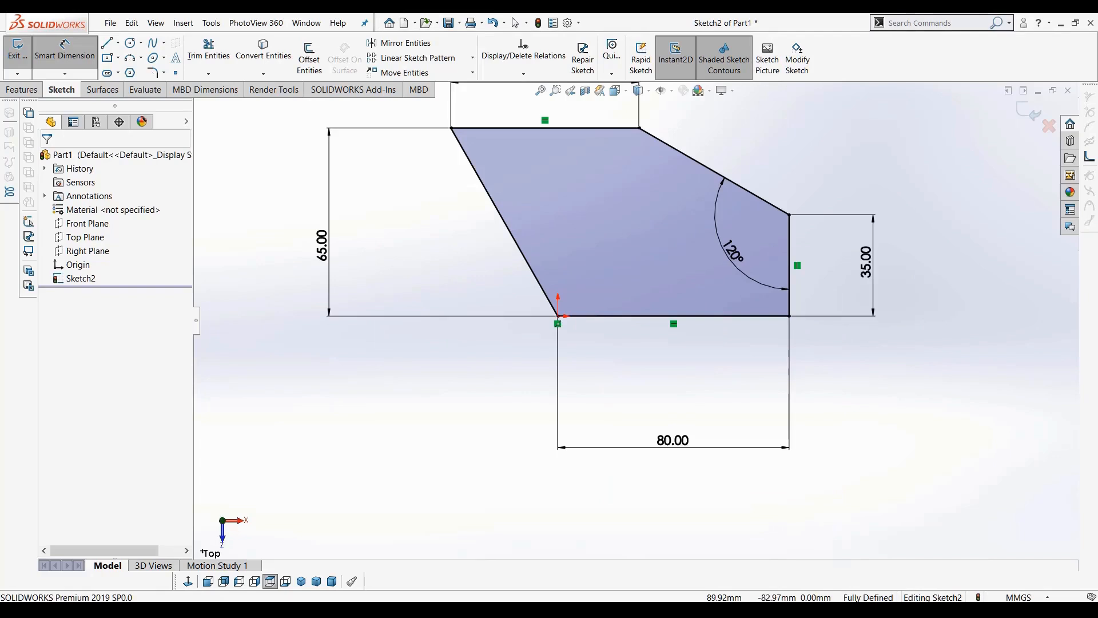
pyautogui.scroll(1, 760, 394)
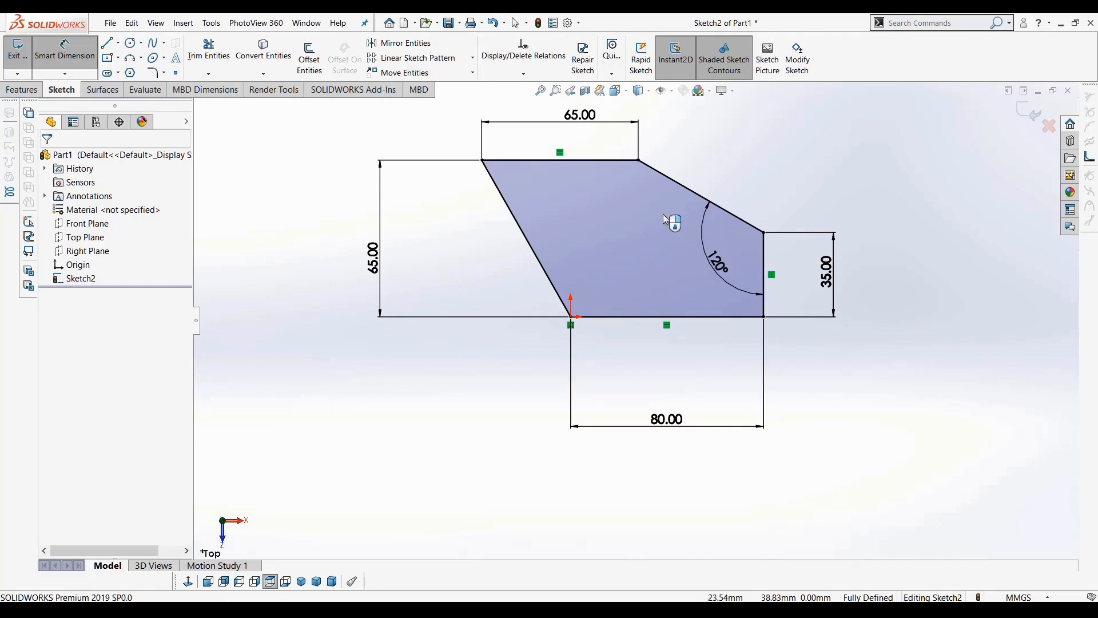
pyautogui.scroll(-1, 695, 166)
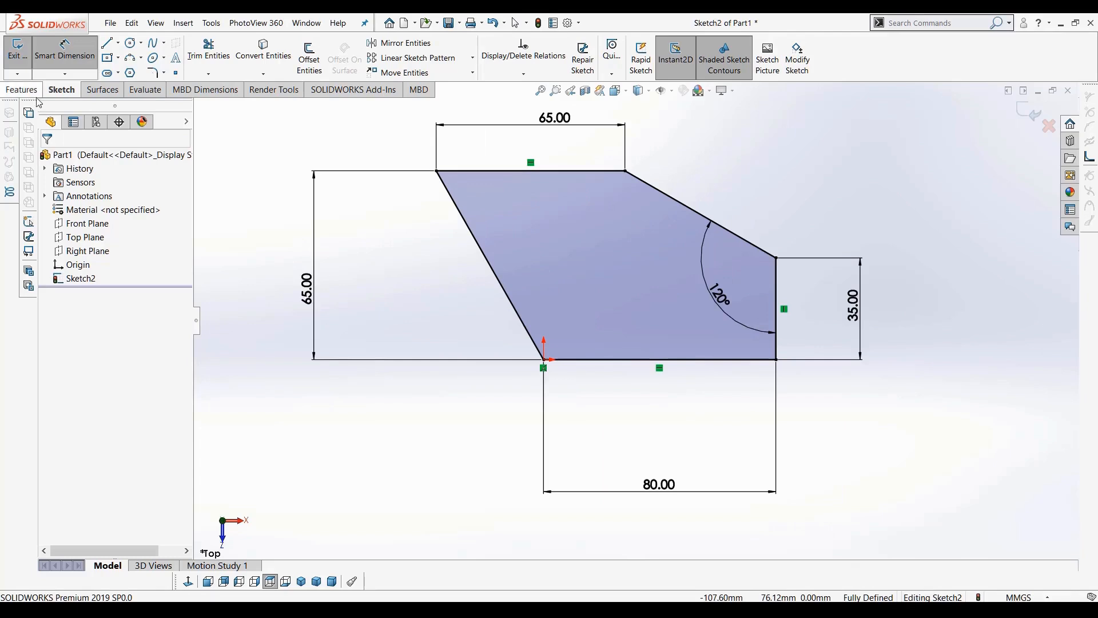
pyautogui.click(10, 92)
pyautogui.click(23, 54)
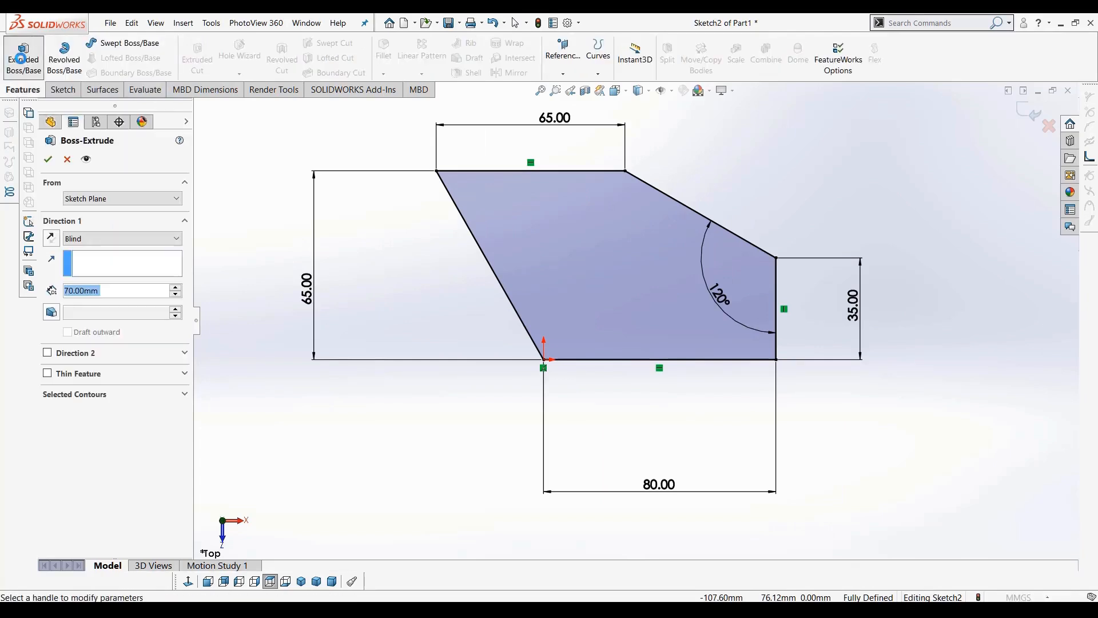
pyautogui.click(141, 290)
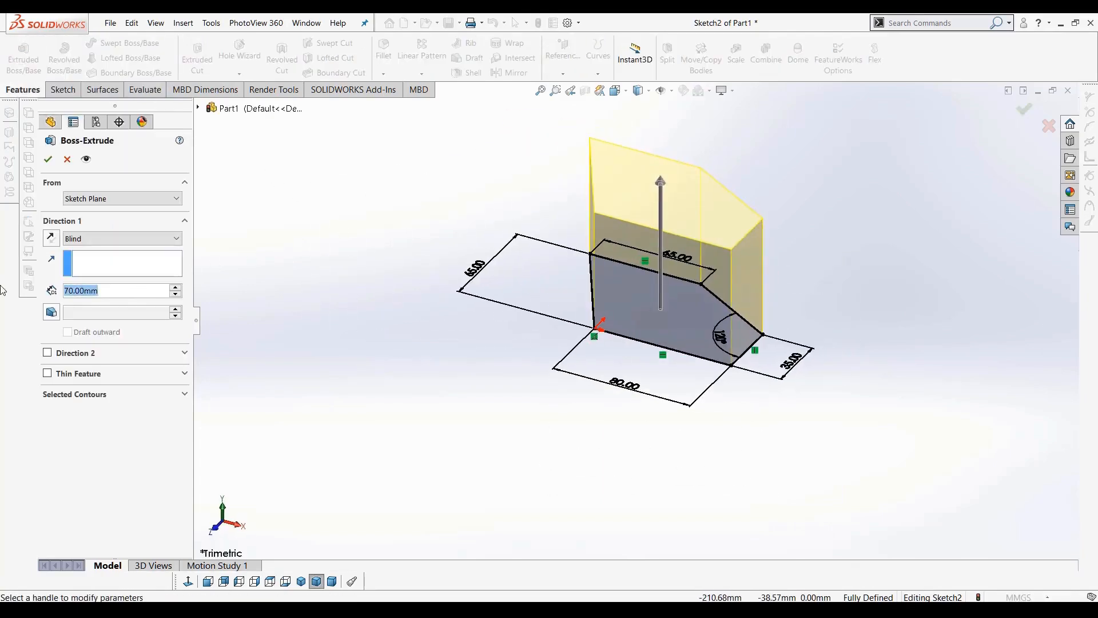
pyautogui.write('50')
pyautogui.press('Return')
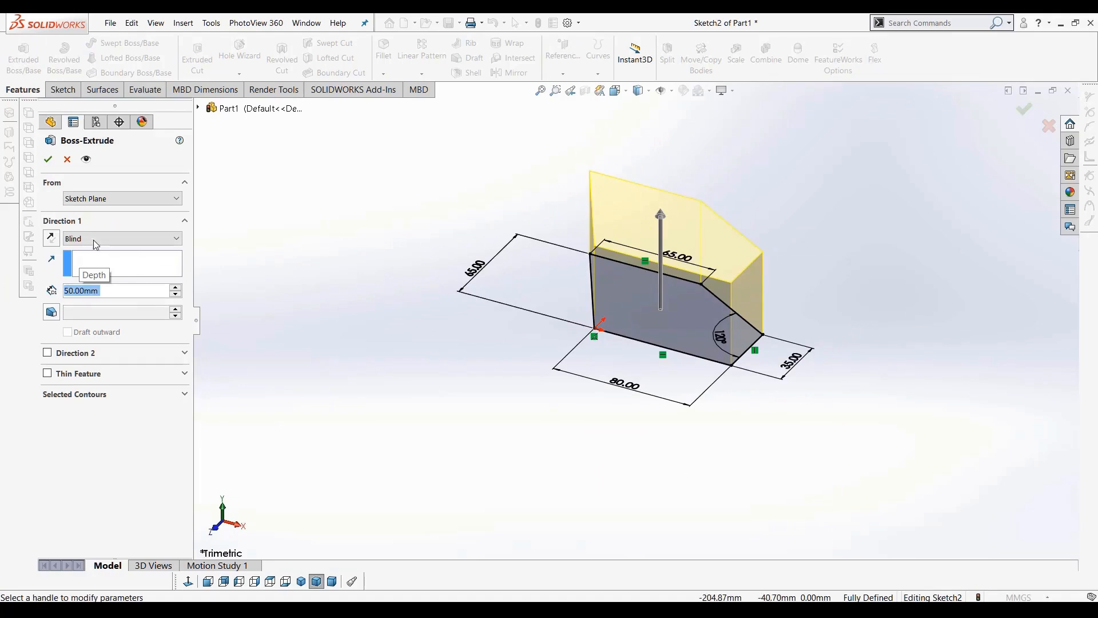
pyautogui.click(53, 238)
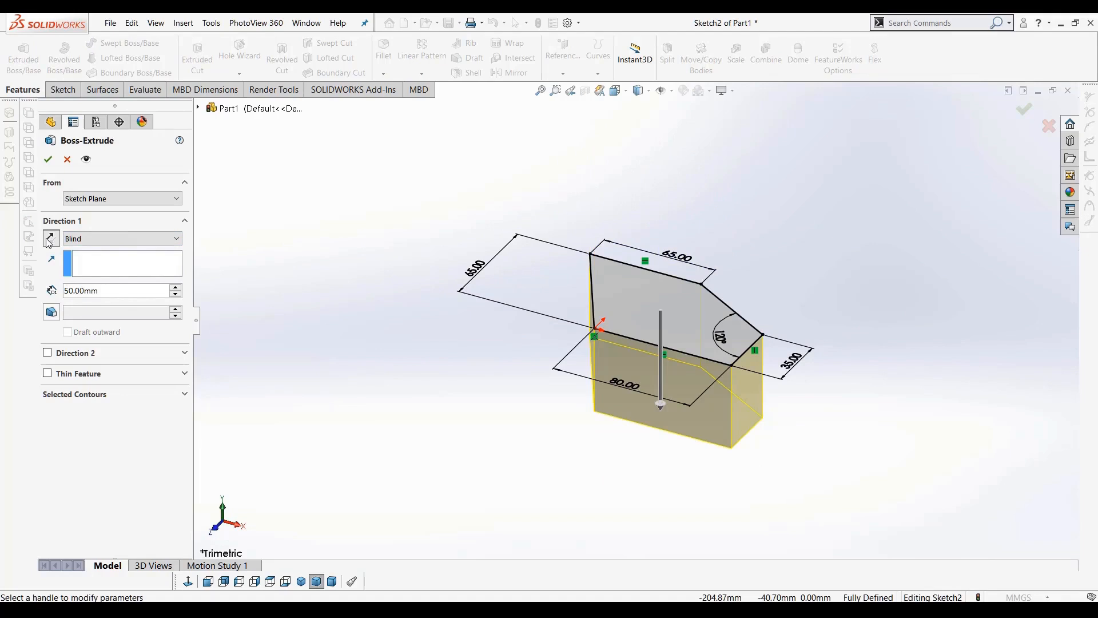
pyautogui.click(51, 239)
pyautogui.click(50, 239)
pyautogui.click(52, 240)
pyautogui.click(48, 159)
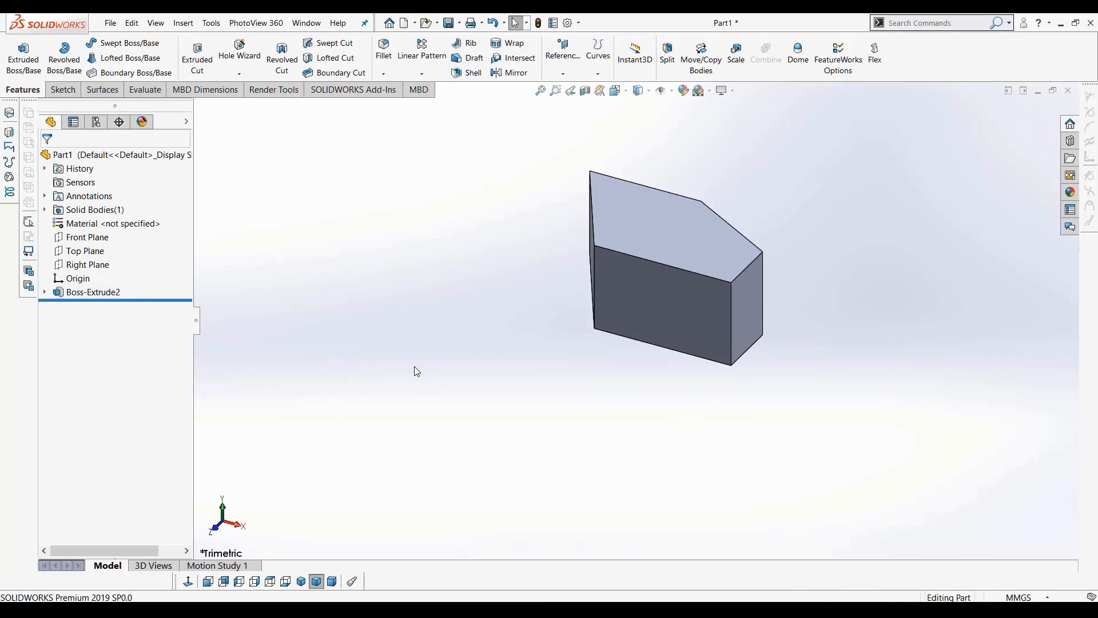
# Select the Front and Right Planes and orbit around the extruded solid to inspect it
pyautogui.moveTo(691, 366); pyautogui.dragTo(704, 373, button='middle')
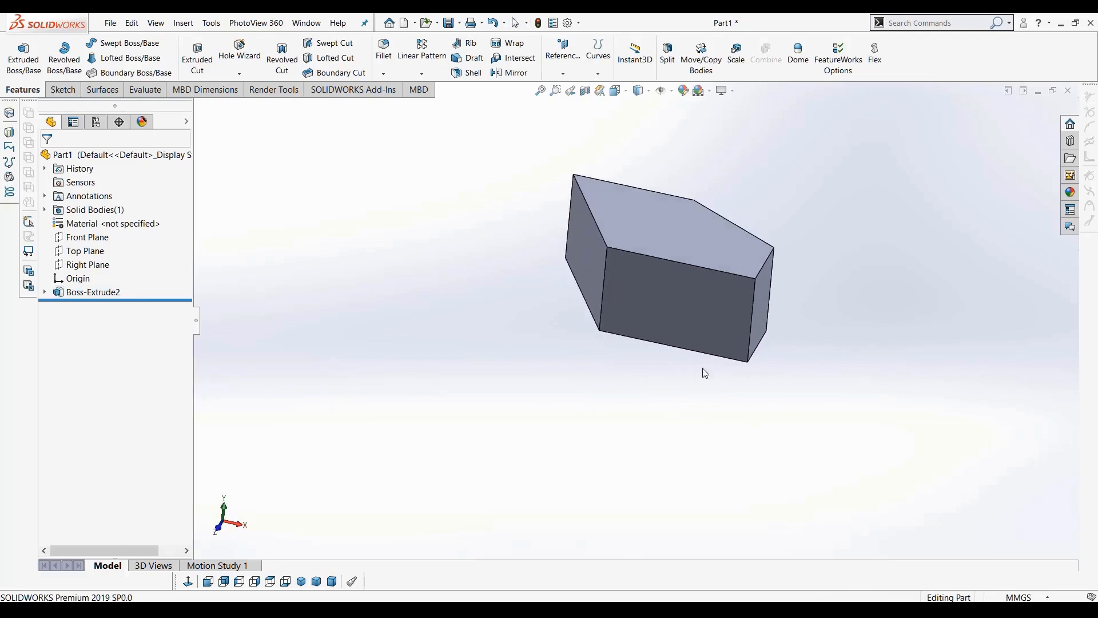
pyautogui.click(92, 243)
pyautogui.moveTo(493, 373); pyautogui.dragTo(493, 376, button='middle')
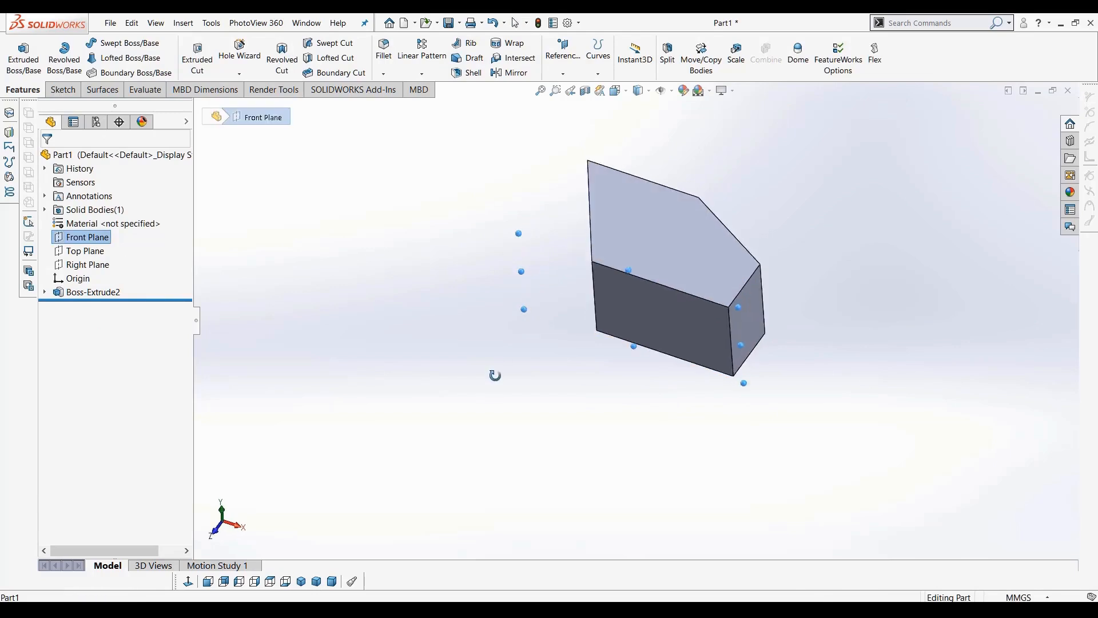
pyautogui.click(109, 263)
pyautogui.moveTo(496, 343); pyautogui.dragTo(532, 366, button='middle')
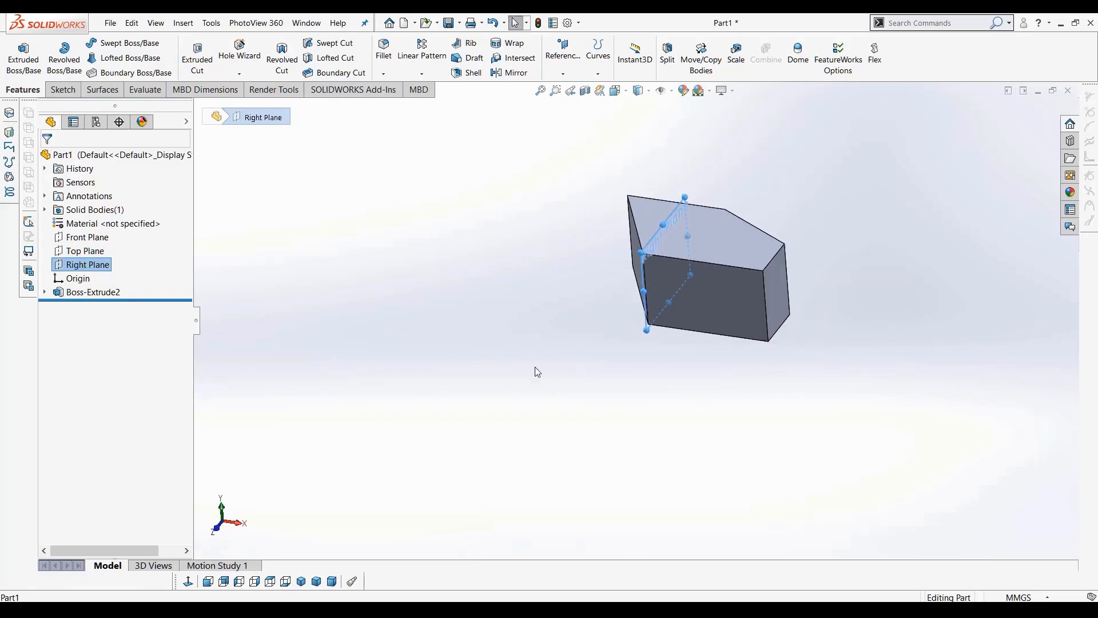
pyautogui.click(518, 387)
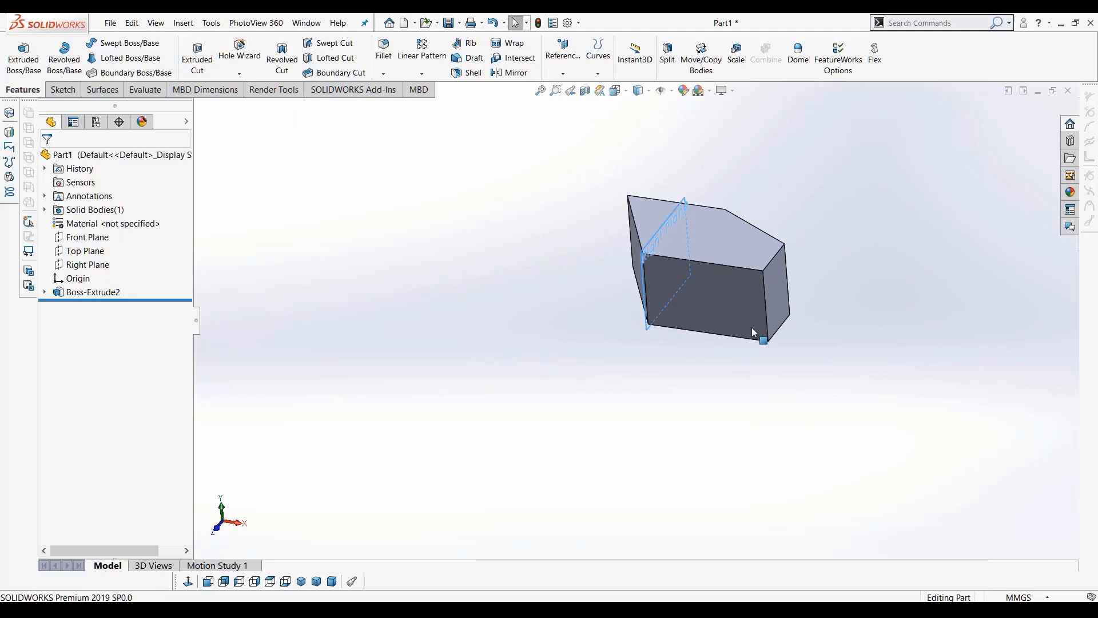
pyautogui.scroll(-2, 752, 328)
pyautogui.moveTo(665, 293)
pyautogui.mouseDown(button='middle')
pyautogui.moveTo(576, 242)
pyautogui.moveTo(703, 326)
pyautogui.moveTo(681, 301)
pyautogui.moveTo(752, 294)
pyautogui.moveTo(615, 290)
pyautogui.mouseUp(button='middle')
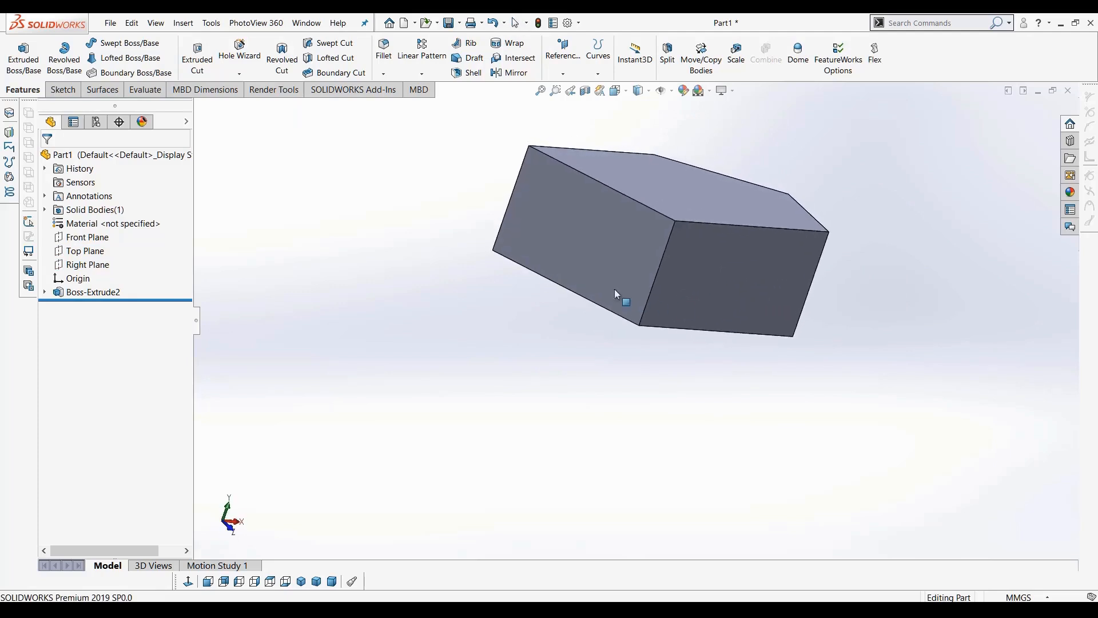
pyautogui.click(575, 226)
pyautogui.scroll(-2, 602, 262)
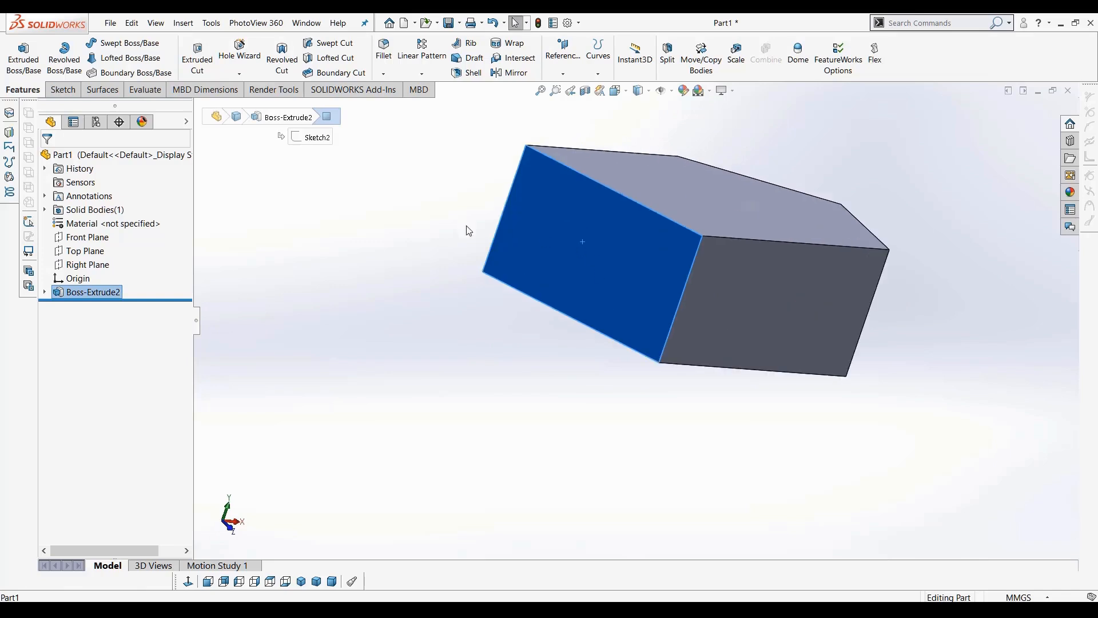
# Start a new sketch on the front face of the extruded block, viewed normal to the face
pyautogui.click(62, 90)
pyautogui.click(18, 50)
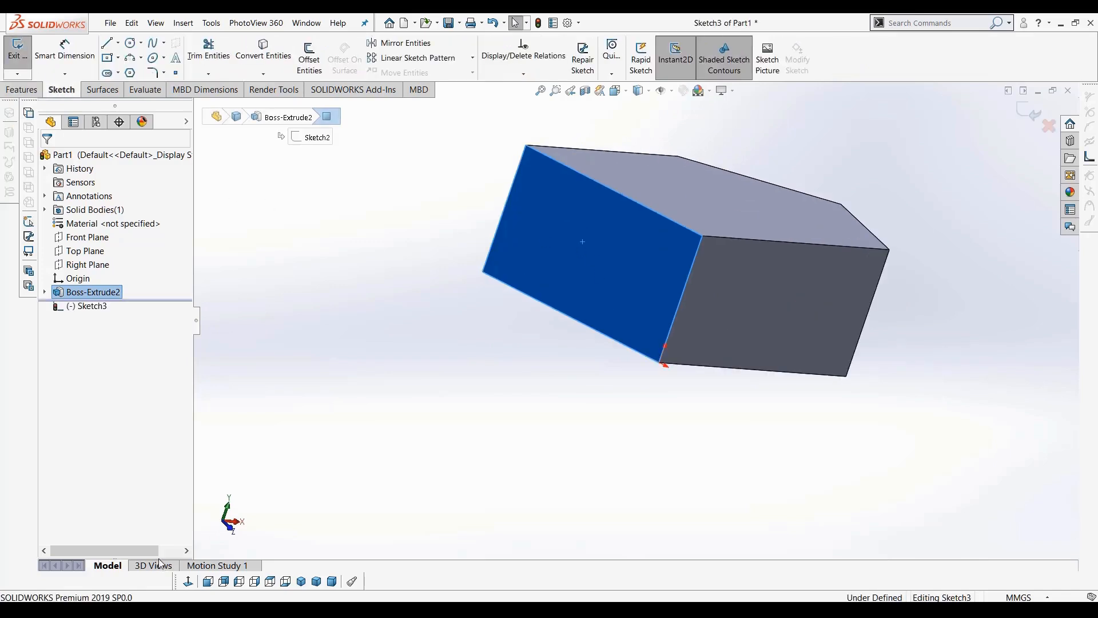
pyautogui.click(188, 583)
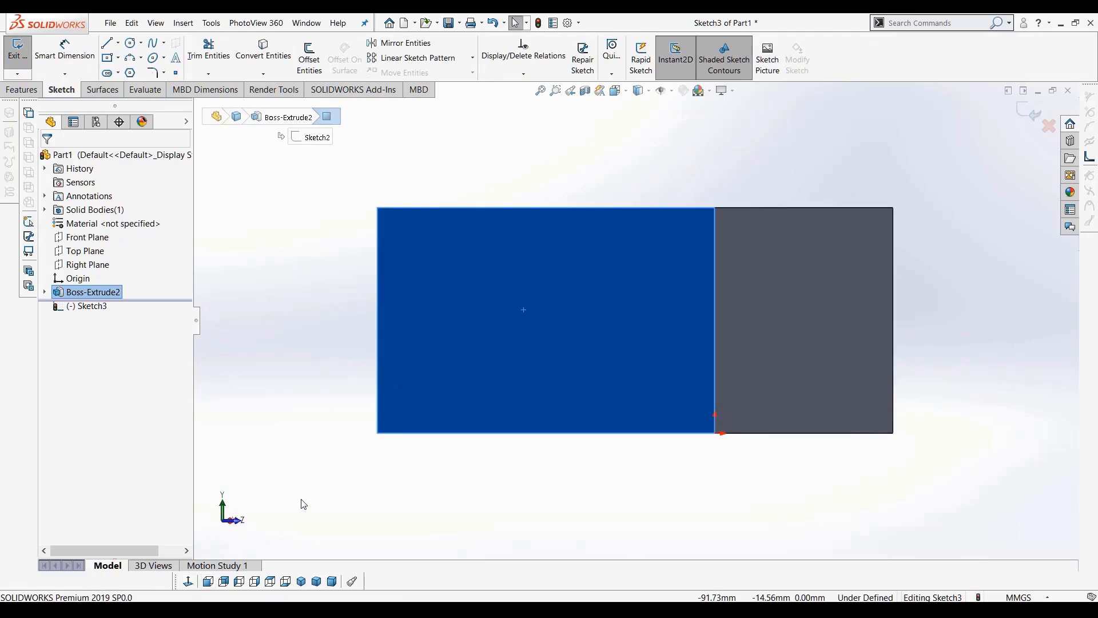
pyautogui.scroll(2, 412, 445)
pyautogui.moveTo(486, 395); pyautogui.dragTo(473, 396, button='middle')
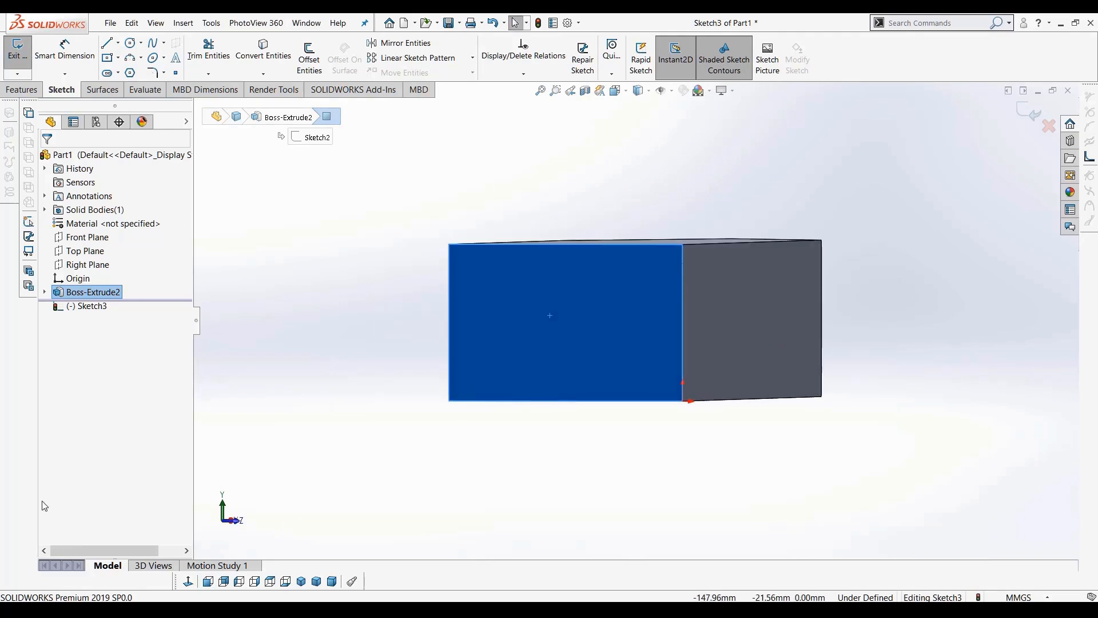
pyautogui.click(189, 582)
pyautogui.scroll(-2, 498, 258)
pyautogui.moveTo(543, 330); pyautogui.dragTo(478, 327, button='middle')
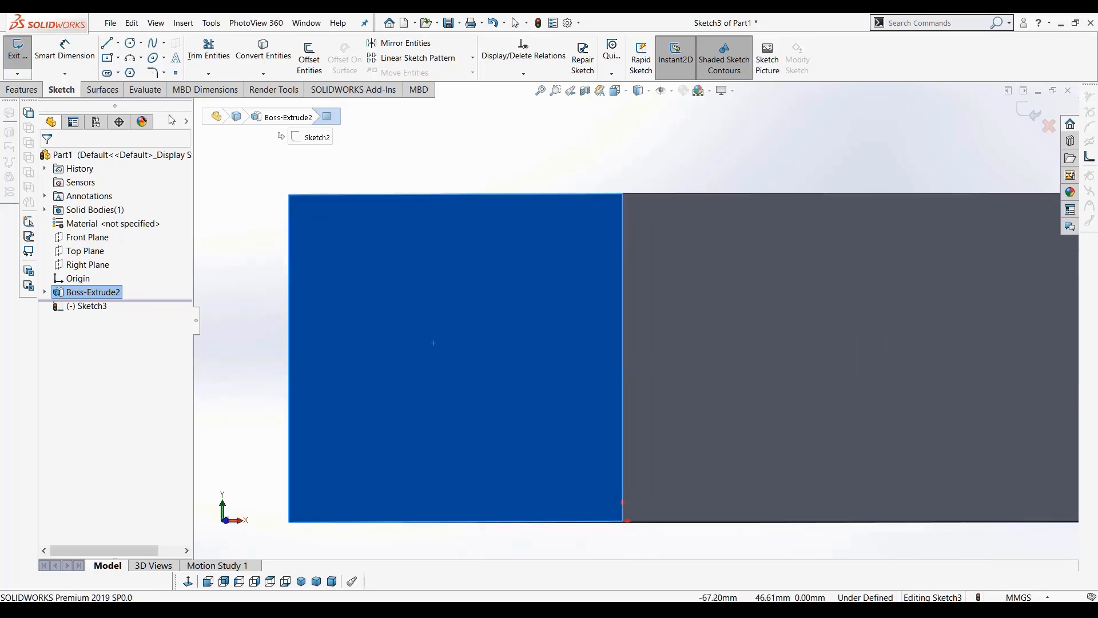
# Sketch a circle of about 6 mm radius and a small four-line rectangle above it on the face
pyautogui.click(130, 43)
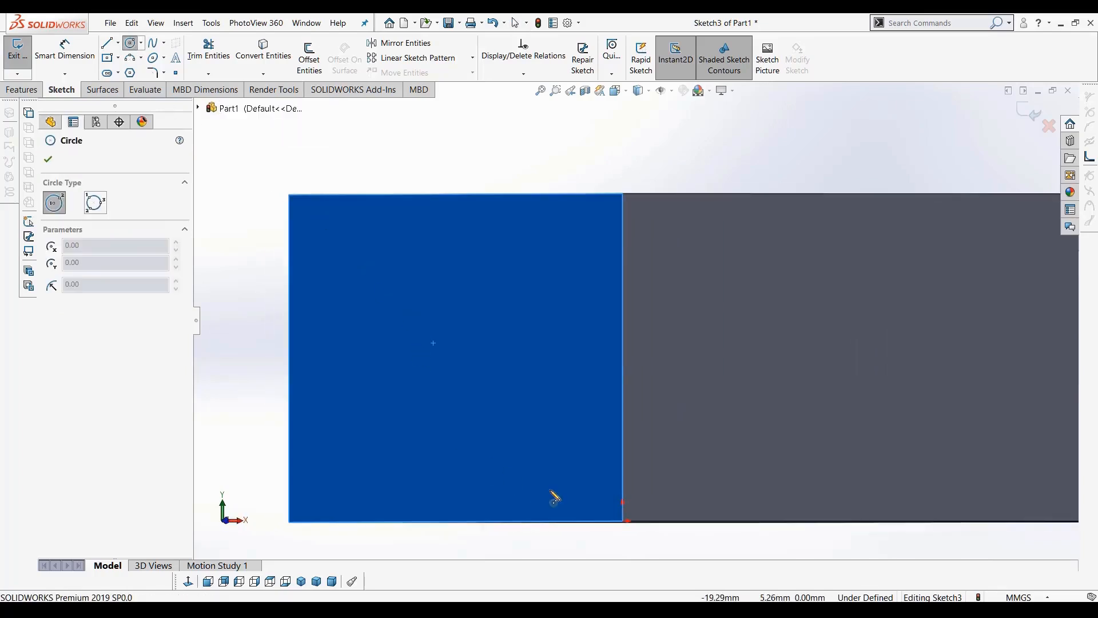
pyautogui.moveTo(446, 353); pyautogui.dragTo(443, 393)
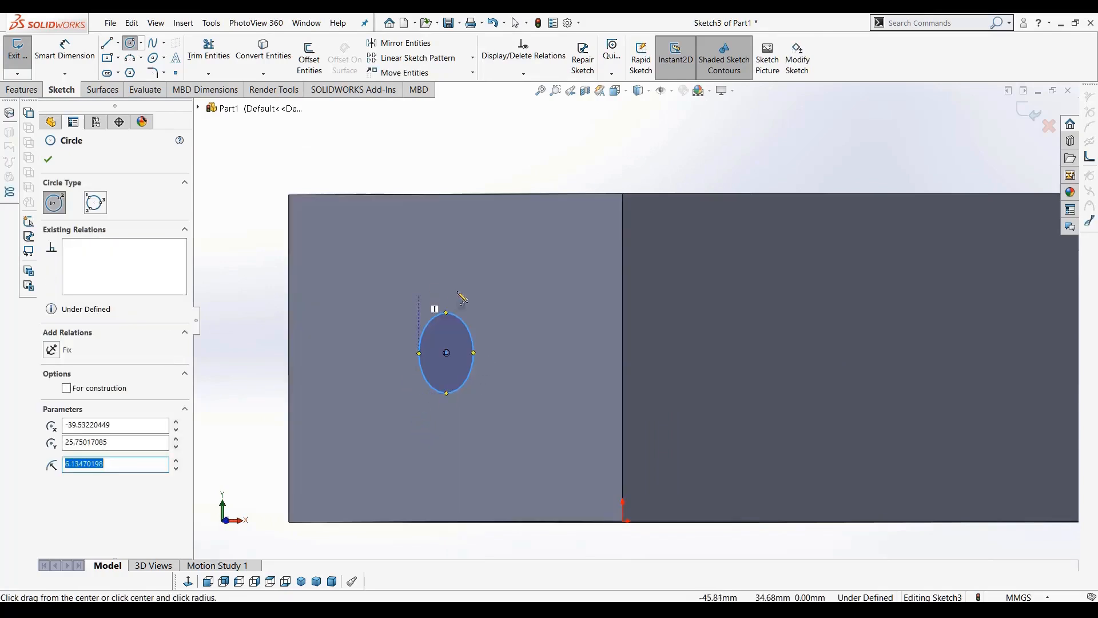
pyautogui.click(107, 43)
pyautogui.click(513, 247)
pyautogui.click(515, 245)
pyautogui.click(515, 275)
pyautogui.click(486, 275)
pyautogui.click(487, 245)
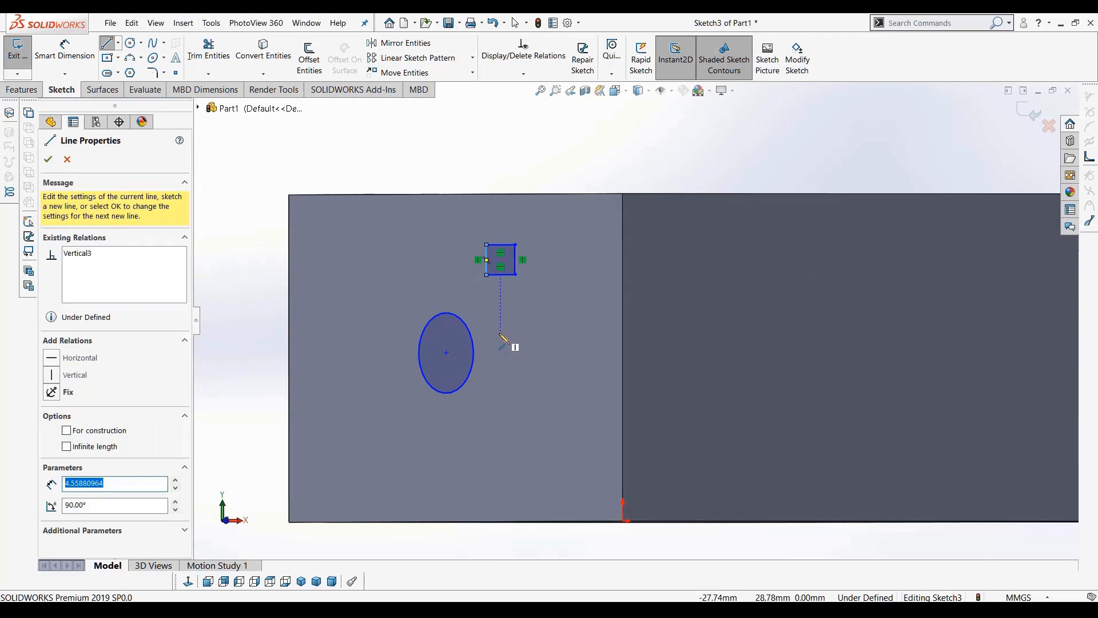
pyautogui.press('Escape')
pyautogui.moveTo(503, 348); pyautogui.dragTo(587, 356, button='middle')
# Move the circle lower and to the left, and stretch the rectangle's left side to widen it
pyautogui.scroll(-3, 637, 263)
pyautogui.scroll(5, 605, 334)
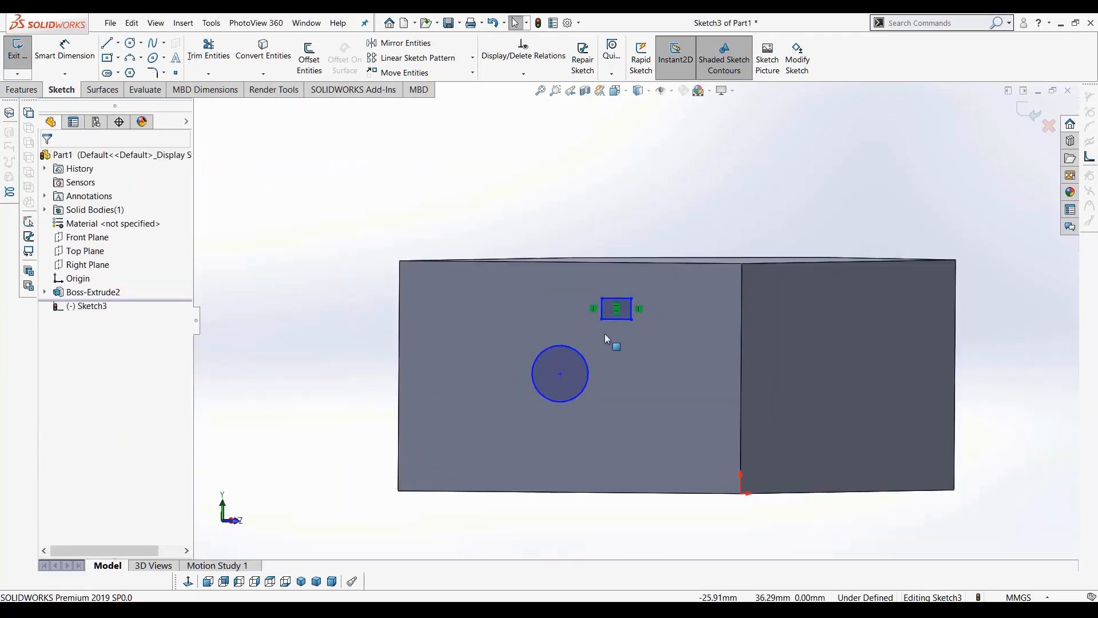
pyautogui.moveTo(574, 417); pyautogui.dragTo(555, 415, button='middle')
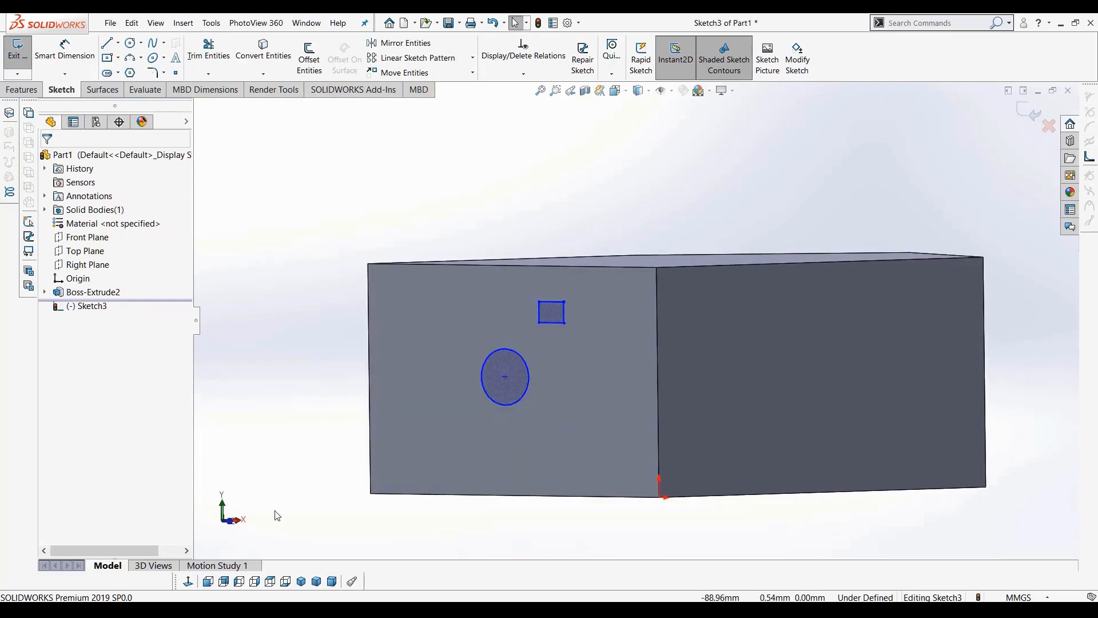
pyautogui.click(189, 582)
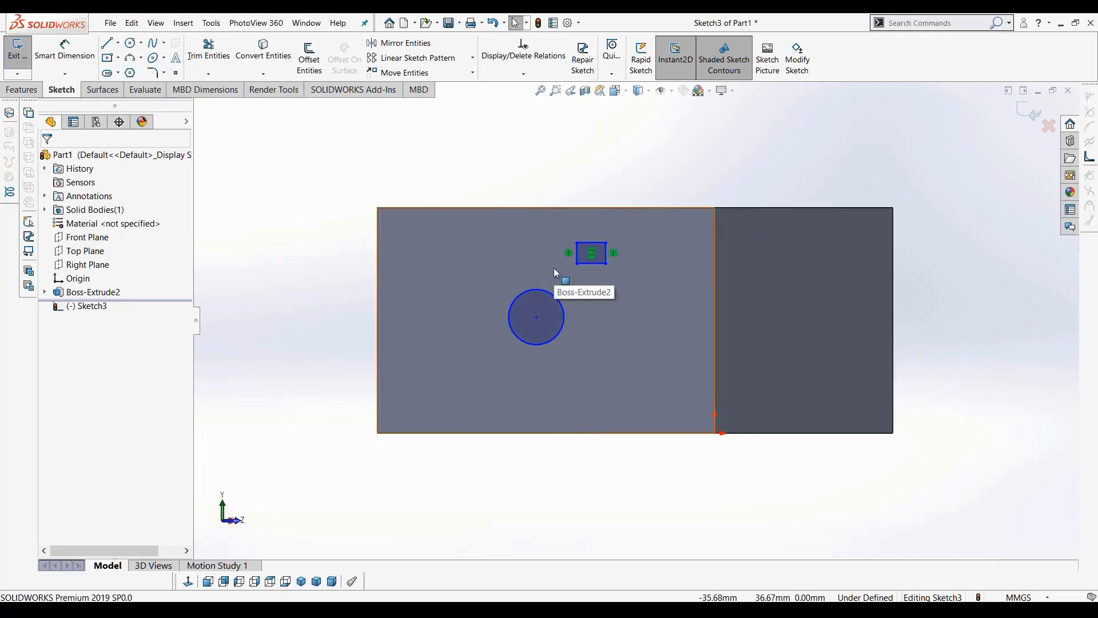
pyautogui.scroll(-3, 567, 295)
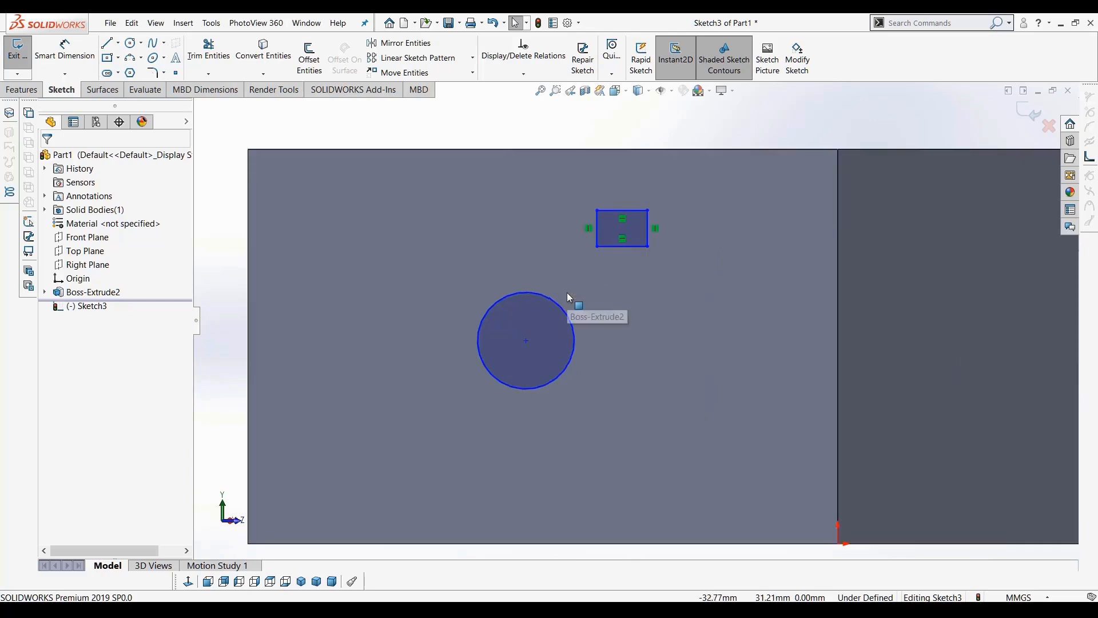
pyautogui.scroll(1, 568, 296)
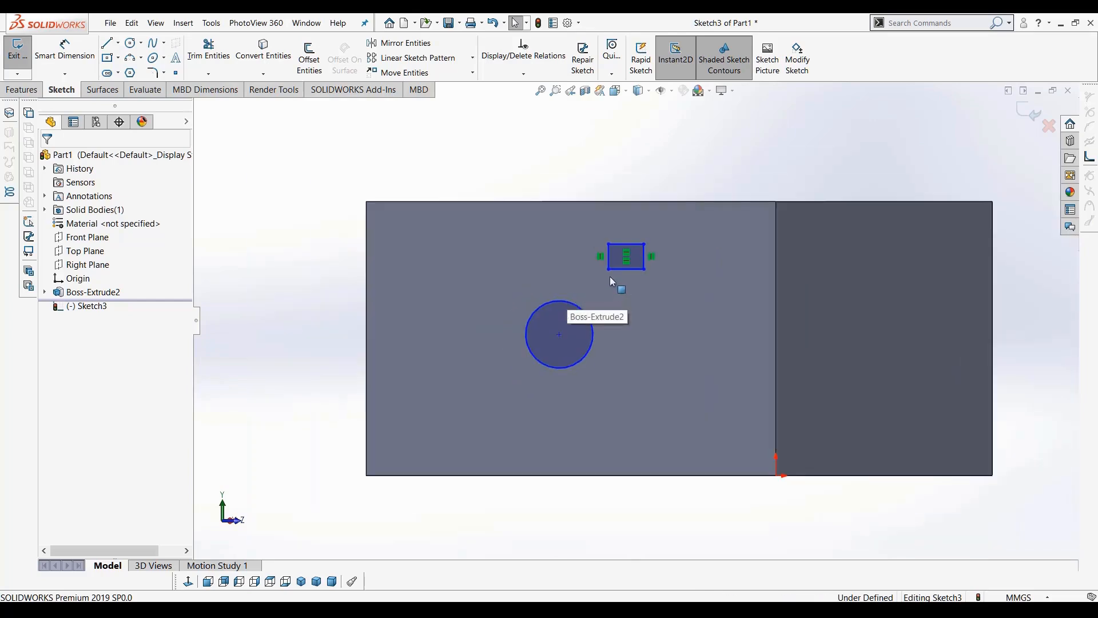
pyautogui.click(560, 337)
pyautogui.moveTo(559, 335); pyautogui.dragTo(520, 365)
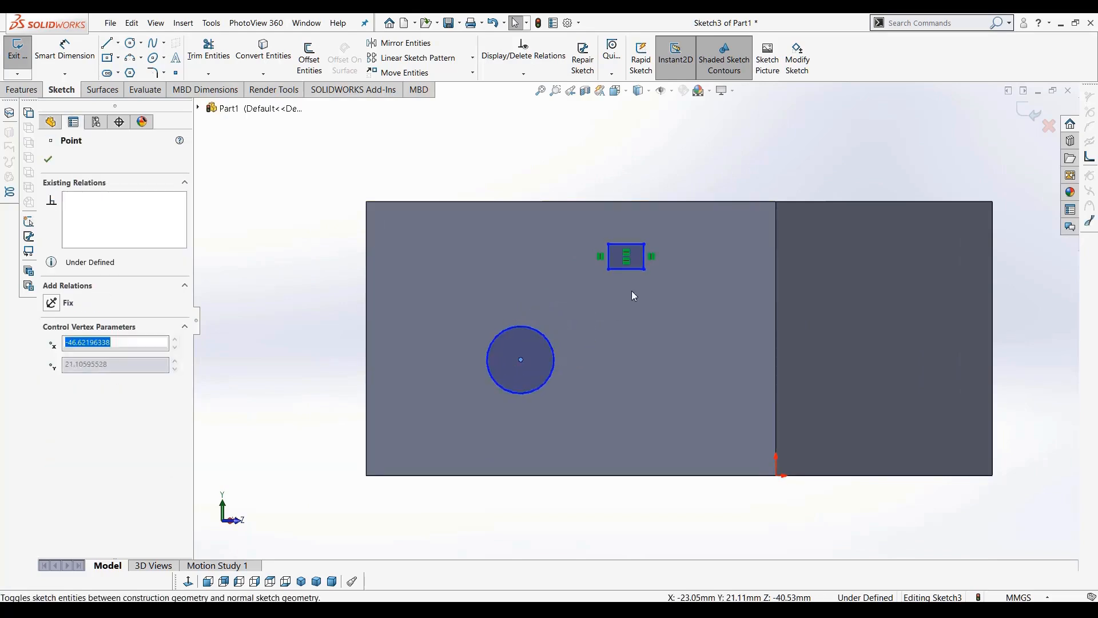
pyautogui.click(608, 245)
pyautogui.moveTo(541, 239); pyautogui.dragTo(444, 239)
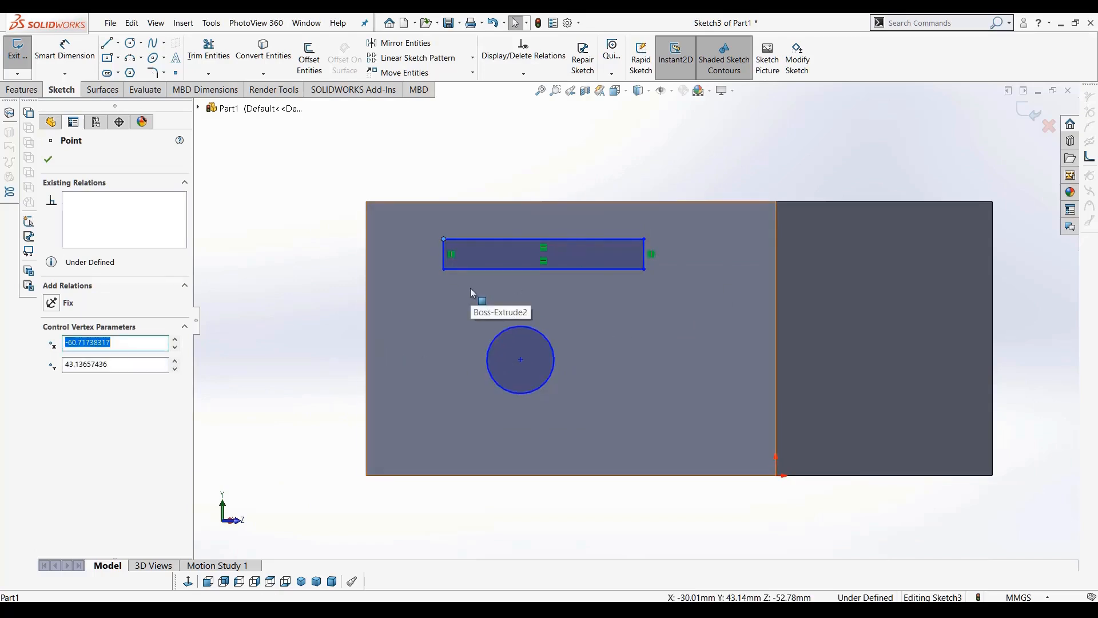
# Extrude the circle and rectangle outward from the face with Extruded Boss/Base
pyautogui.click(21, 90)
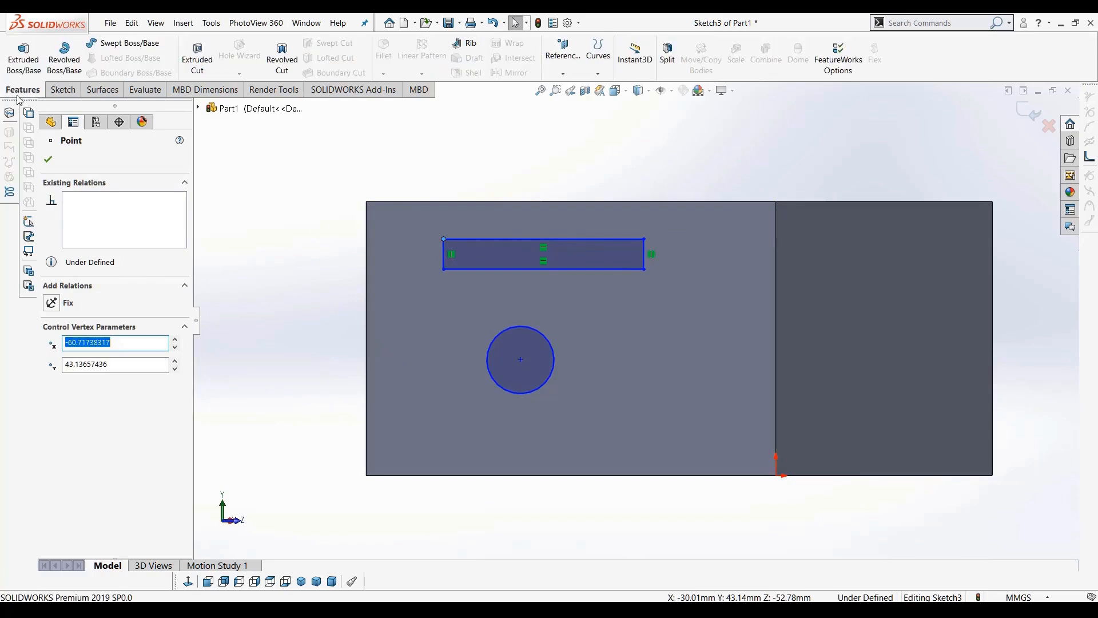
pyautogui.click(23, 57)
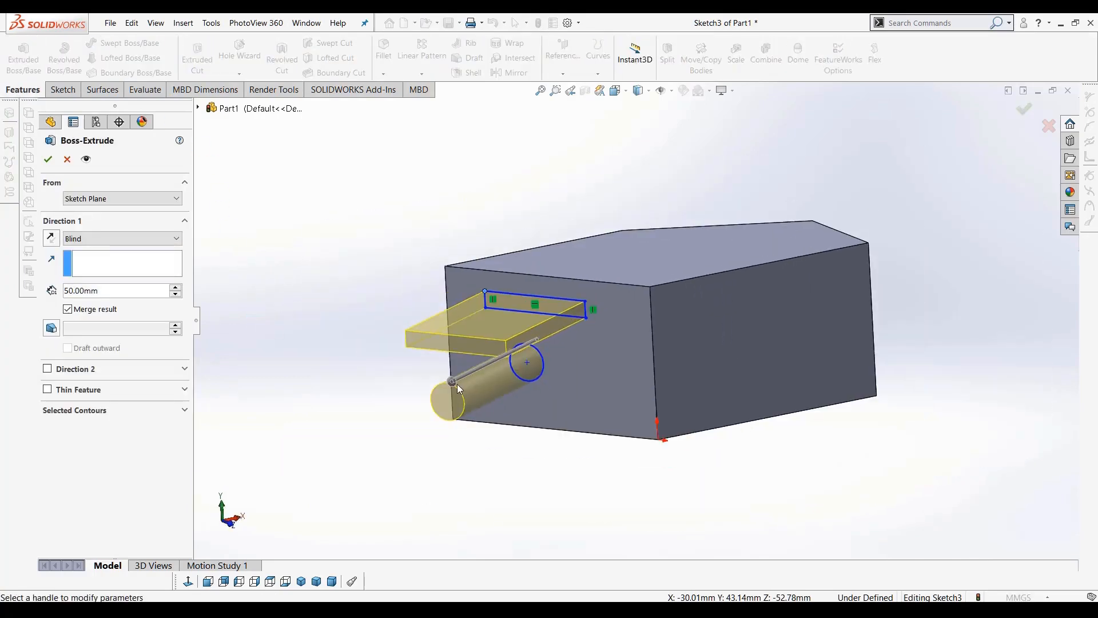
pyautogui.moveTo(472, 361); pyautogui.dragTo(510, 353)
pyautogui.moveTo(588, 379); pyautogui.dragTo(559, 353, button='middle')
pyautogui.click(47, 159)
pyautogui.moveTo(352, 350); pyautogui.dragTo(544, 369, button='middle')
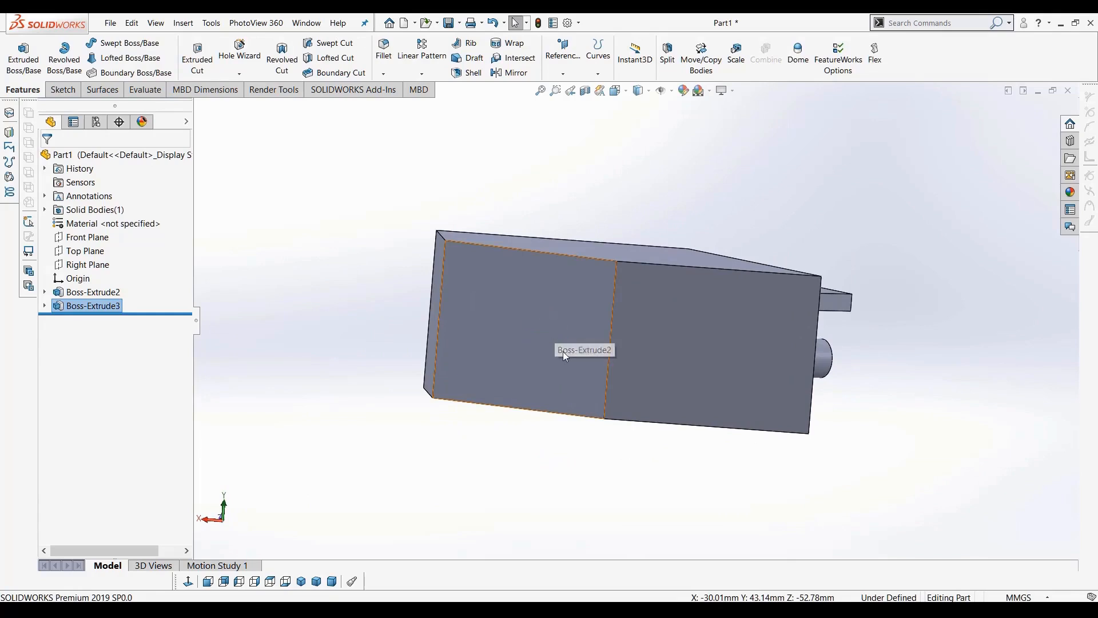
# Start a sketch on the block's side face and draw a circle of about 15 mm radius above the body
pyautogui.click(529, 298)
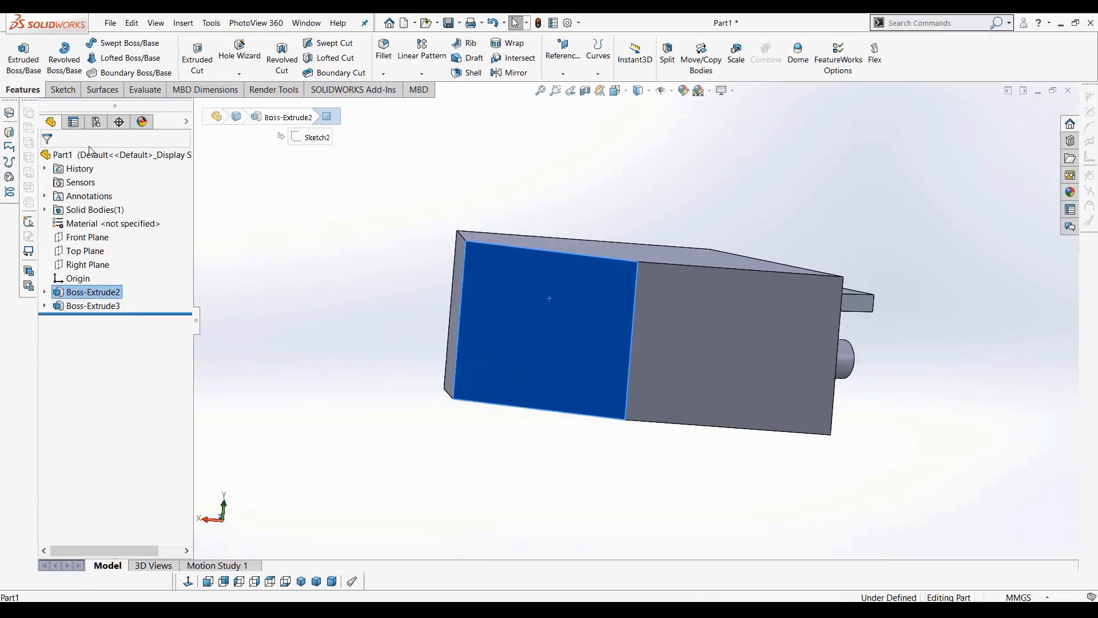
pyautogui.click(63, 90)
pyautogui.click(18, 53)
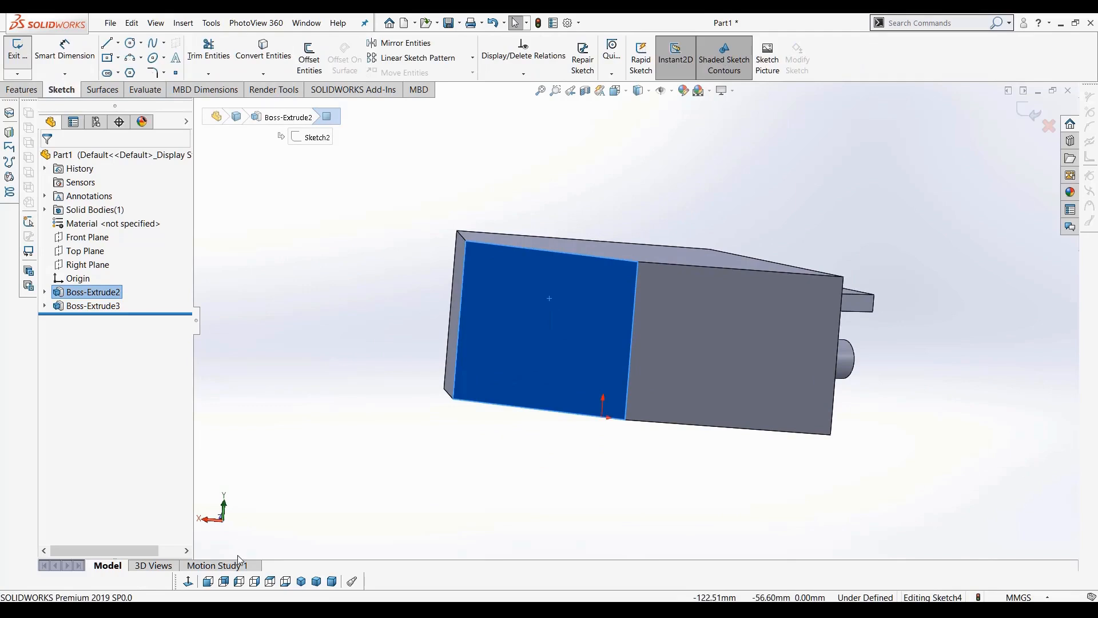
pyautogui.click(189, 582)
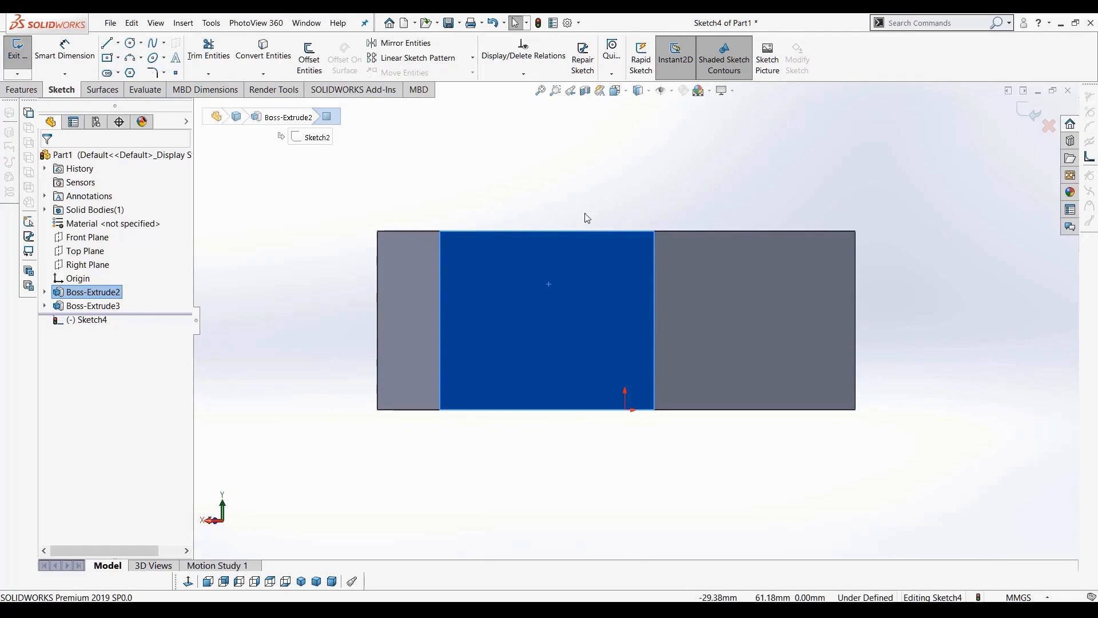
pyautogui.scroll(5, 616, 346)
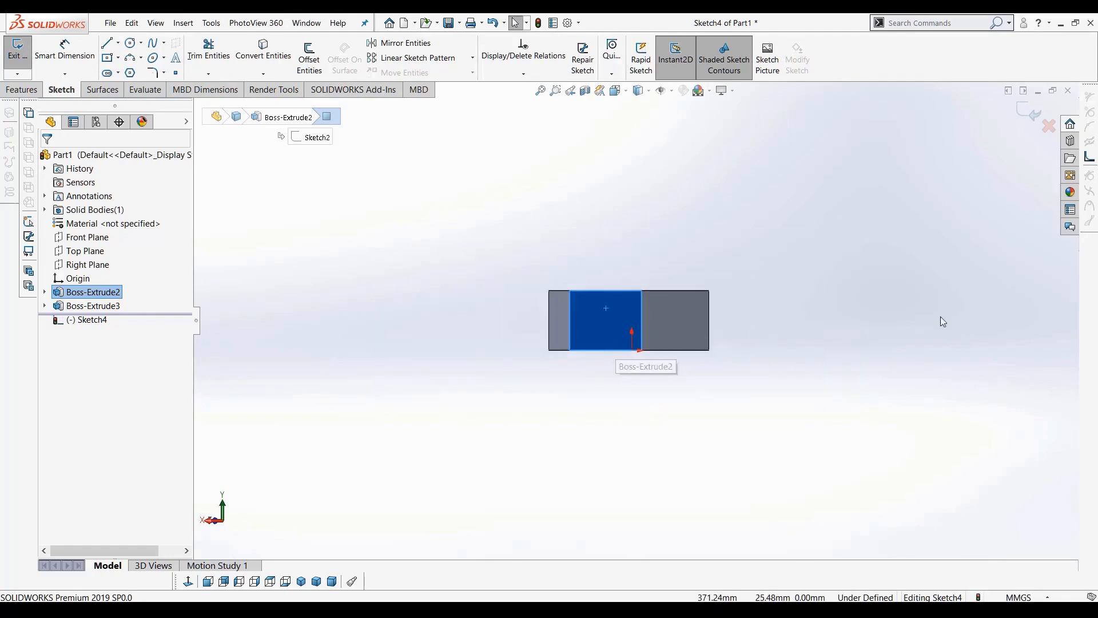
pyautogui.scroll(-5, 631, 254)
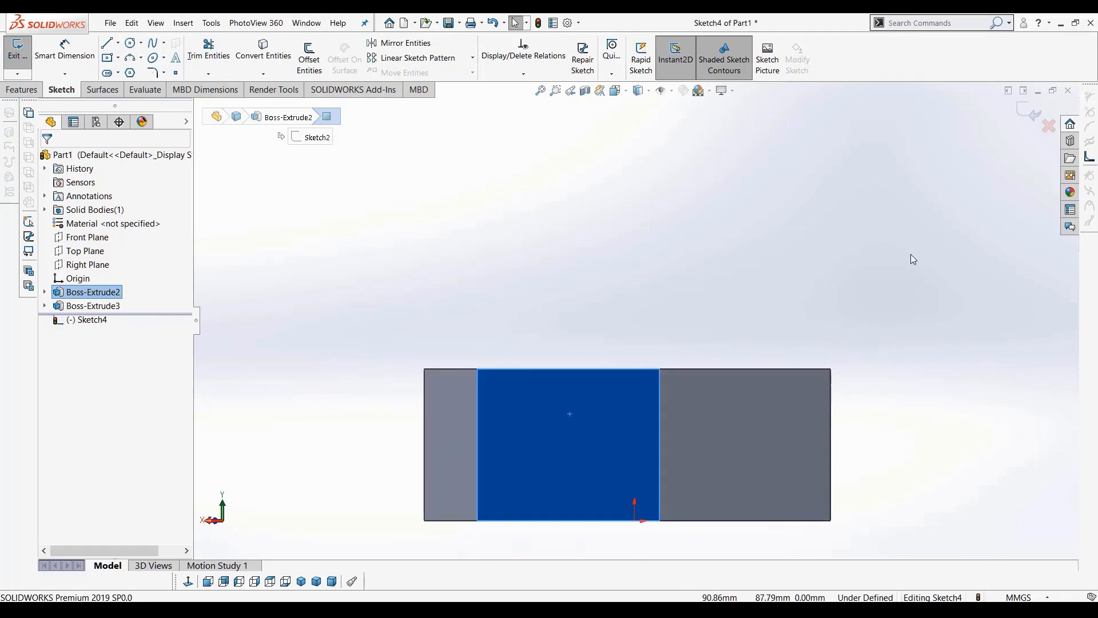
pyautogui.scroll(3, 910, 253)
pyautogui.scroll(-3, 663, 382)
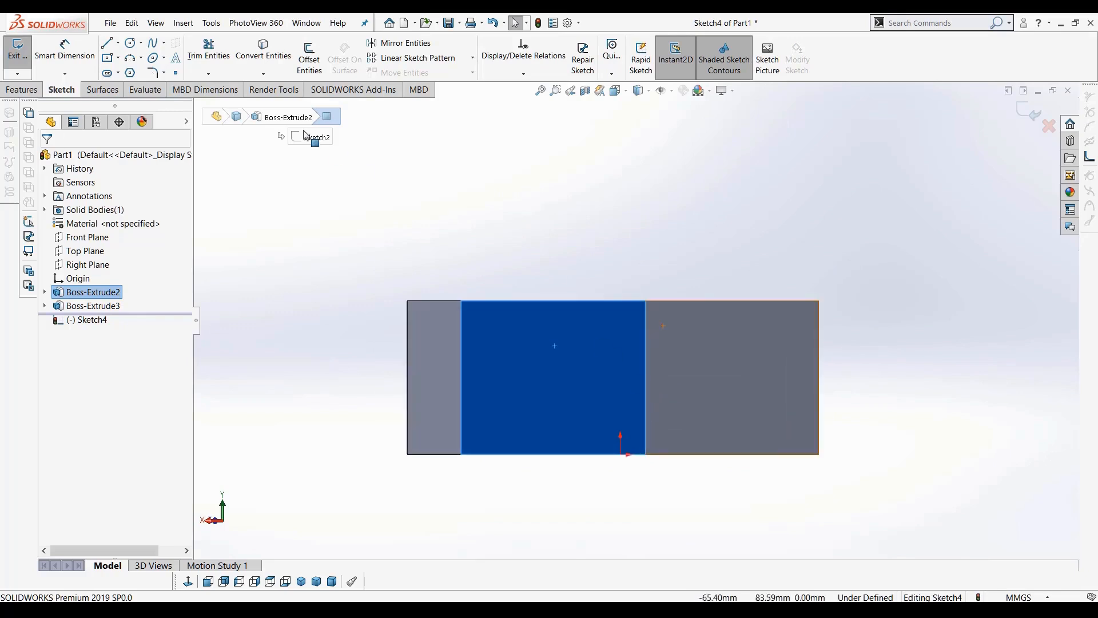
pyautogui.click(130, 43)
pyautogui.click(345, 178)
pyautogui.click(363, 218)
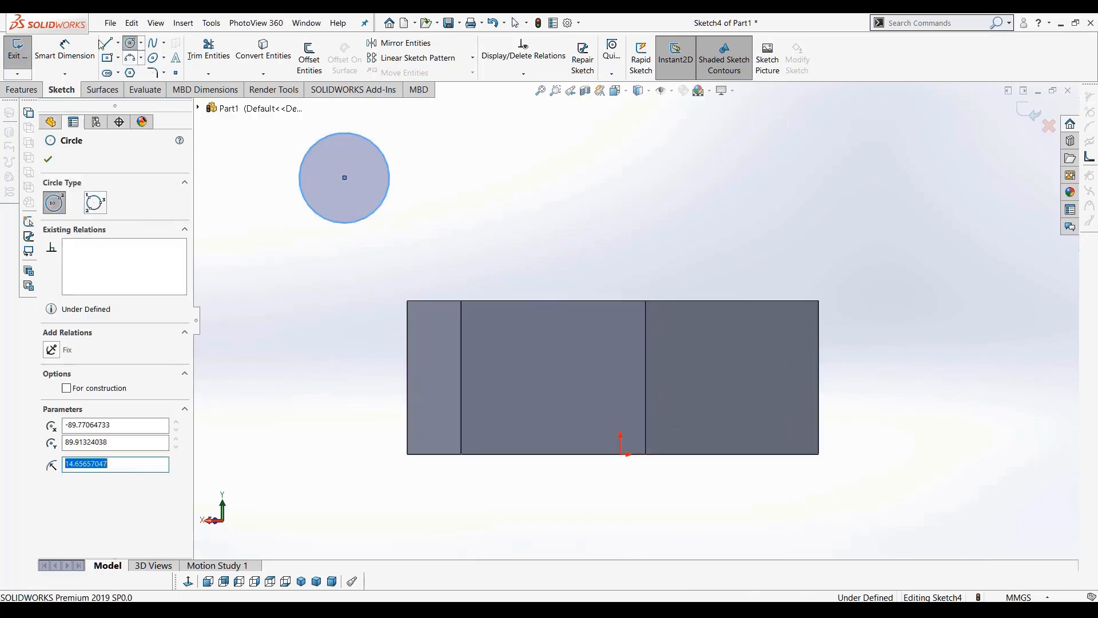
# Draw a closed triangle from three lines to the right of the body
pyautogui.click(107, 44)
pyautogui.click(982, 382)
pyautogui.click(1039, 465)
pyautogui.click(912, 490)
pyautogui.click(981, 381)
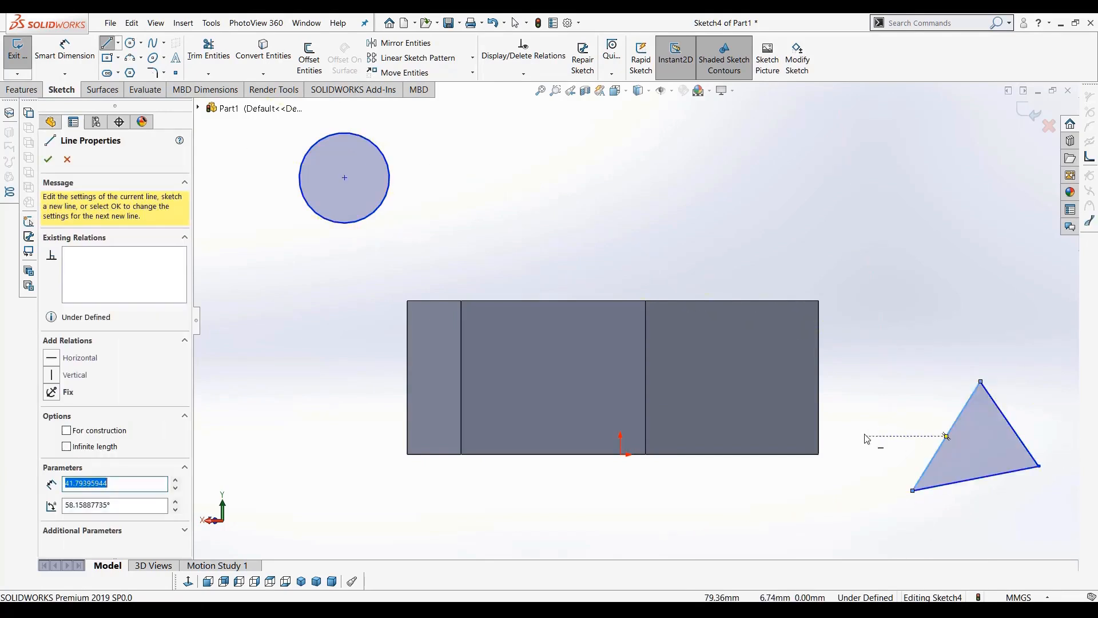
pyautogui.scroll(5, 870, 441)
pyautogui.moveTo(814, 427)
pyautogui.mouseDown(button='middle')
pyautogui.moveTo(773, 437)
pyautogui.moveTo(719, 481)
pyautogui.moveTo(674, 473)
pyautogui.moveTo(760, 439)
pyautogui.moveTo(514, 354)
pyautogui.mouseUp(button='middle')
# Extrude the circle and triangle 22 mm with Extruded Boss/Base
pyautogui.click(20, 94)
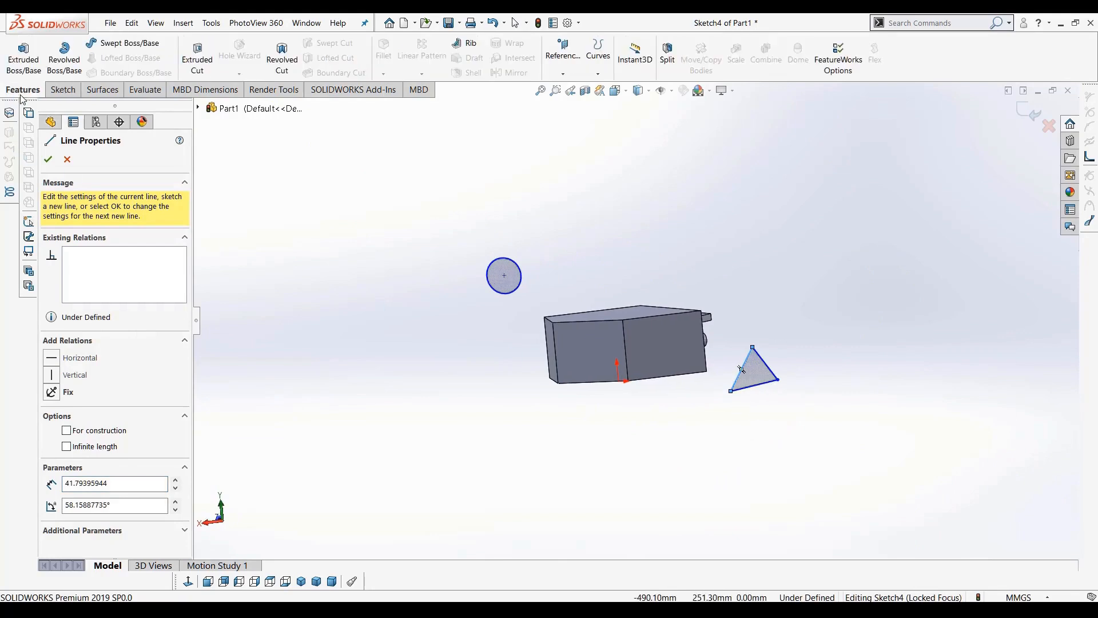
pyautogui.click(24, 61)
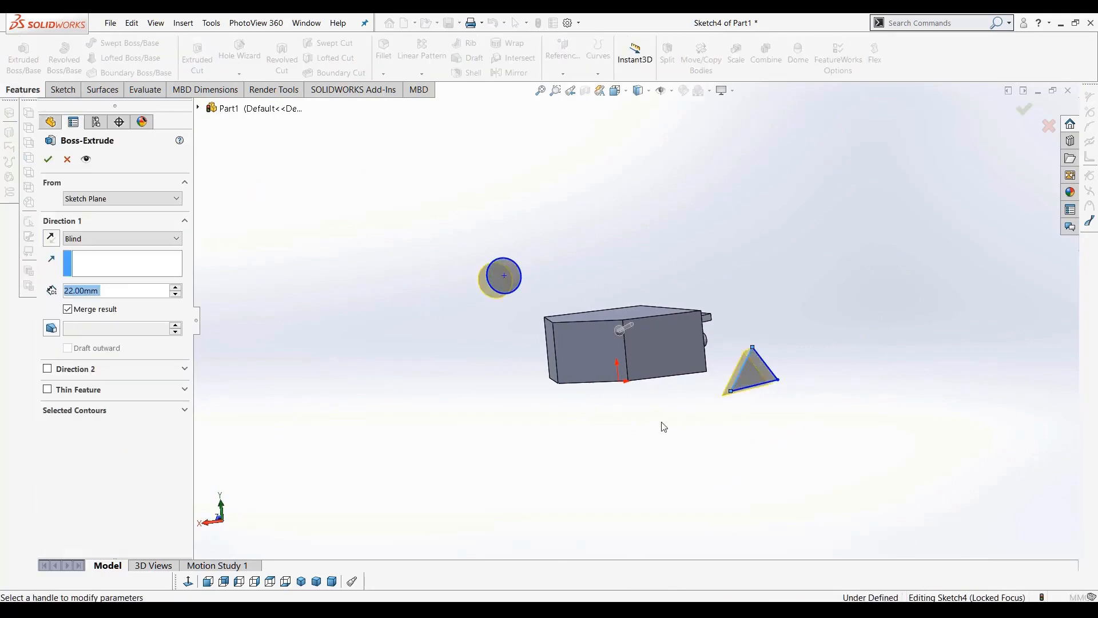
pyautogui.click(49, 162)
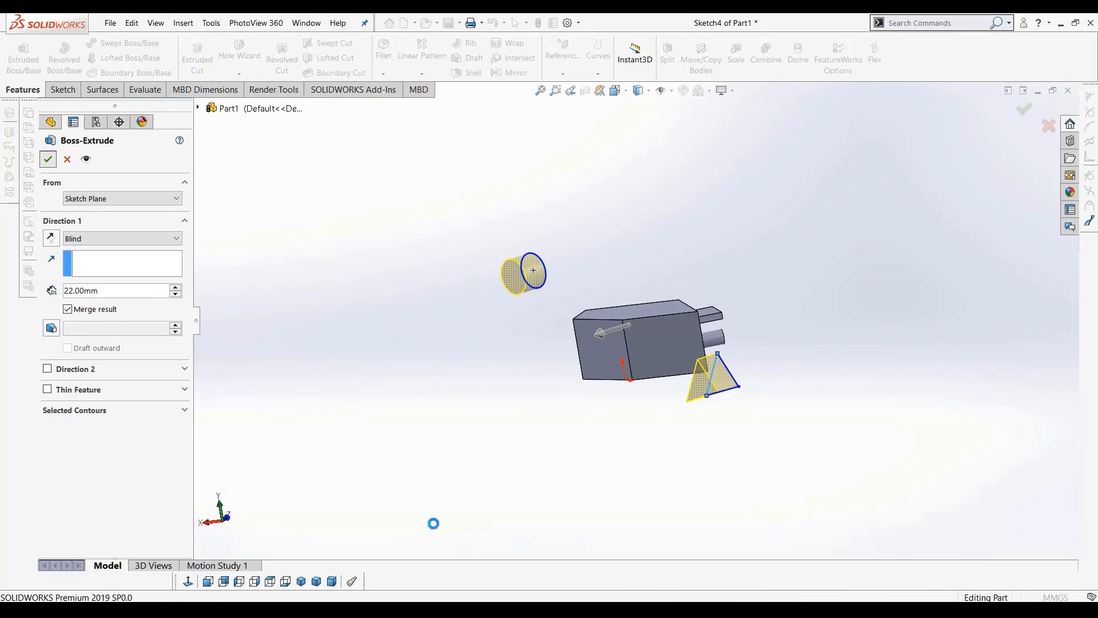
pyautogui.moveTo(556, 430); pyautogui.dragTo(540, 509, button='middle')
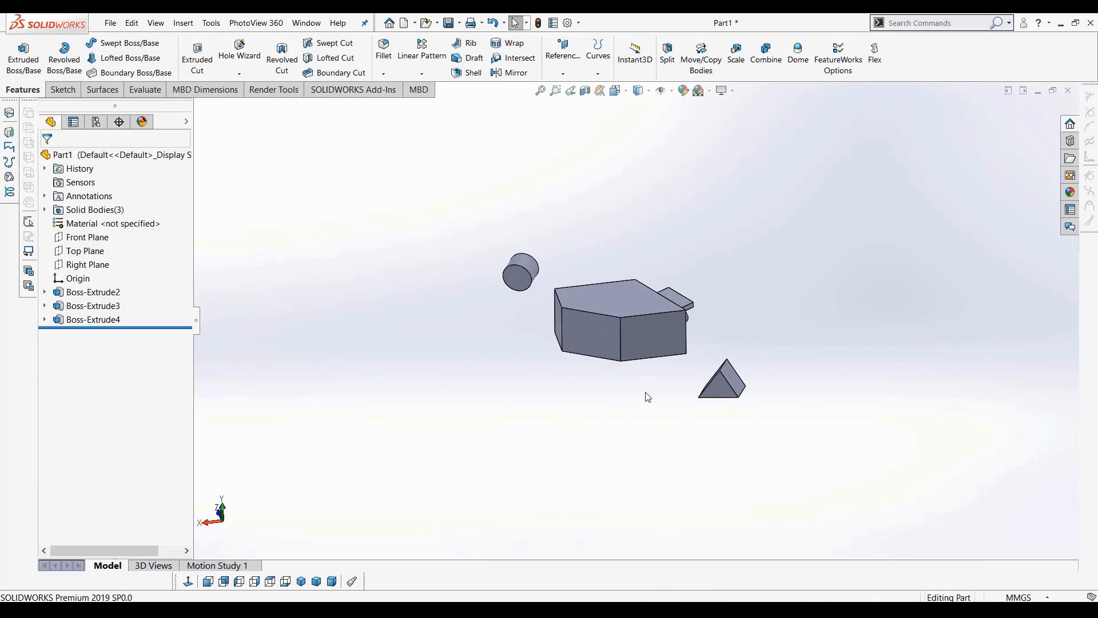
# Start a sketch on the block's top face and draw a circle of about 11 mm radius near its centre
pyautogui.scroll(-5, 648, 397)
pyautogui.moveTo(598, 283)
pyautogui.mouseDown(button='middle')
pyautogui.moveTo(612, 242)
pyautogui.moveTo(576, 292)
pyautogui.moveTo(585, 297)
pyautogui.mouseUp(button='middle')
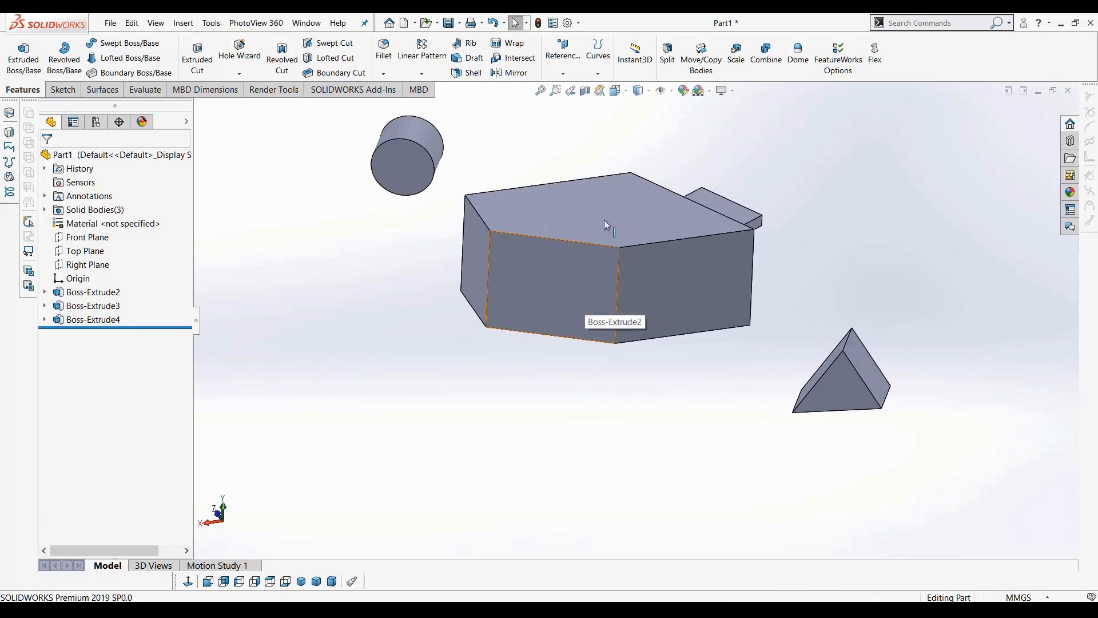
pyautogui.click(605, 244)
pyautogui.scroll(3, 623, 280)
pyautogui.scroll(-3, 627, 269)
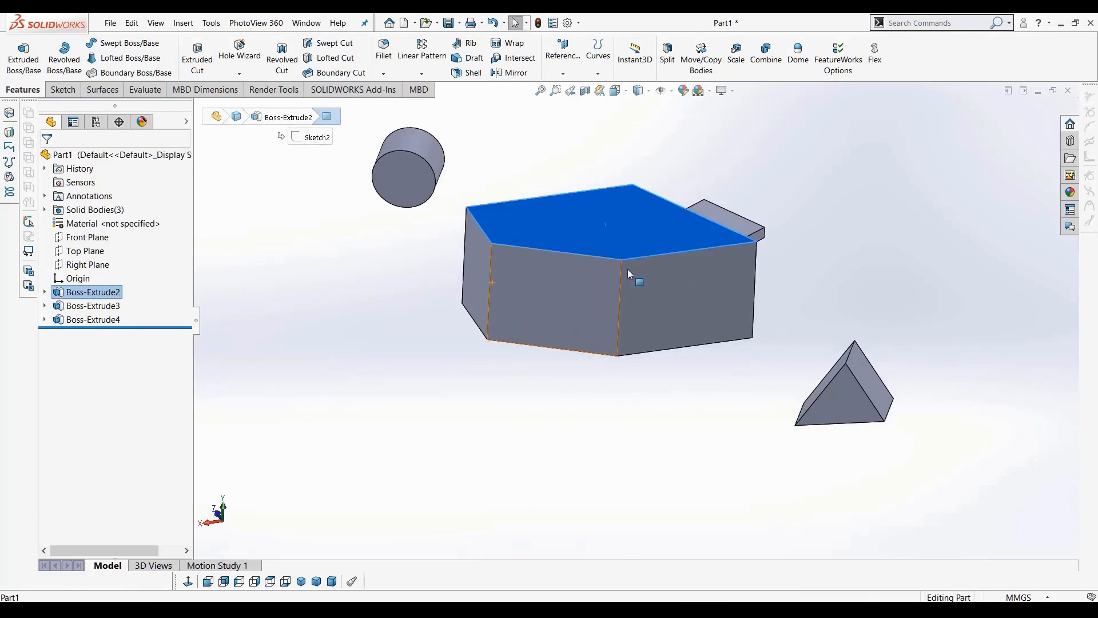
pyautogui.click(65, 93)
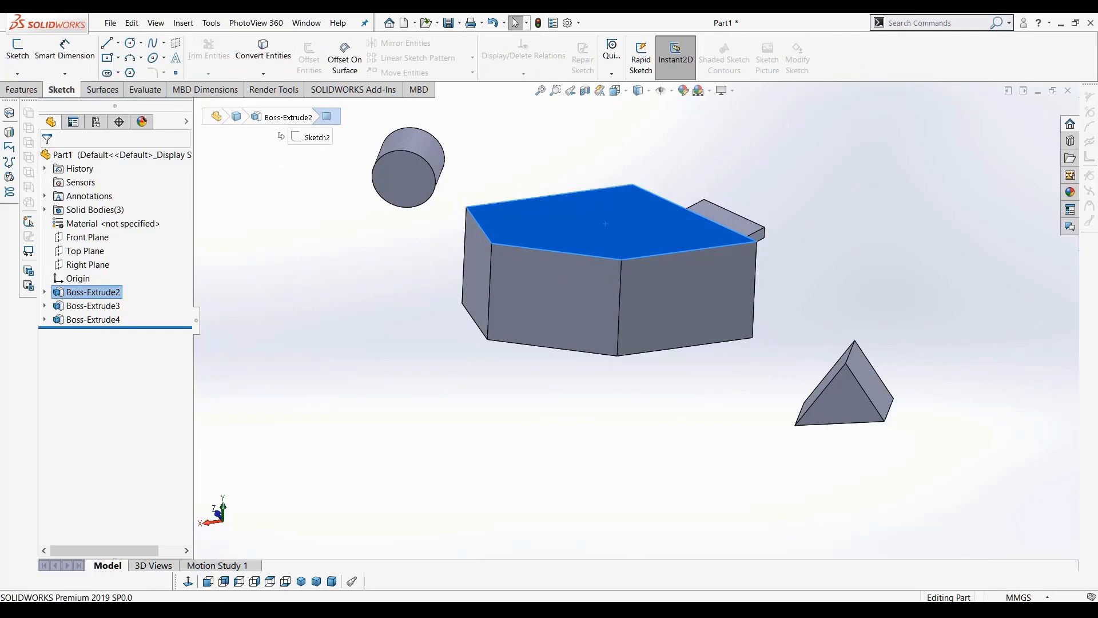
pyautogui.click(270, 581)
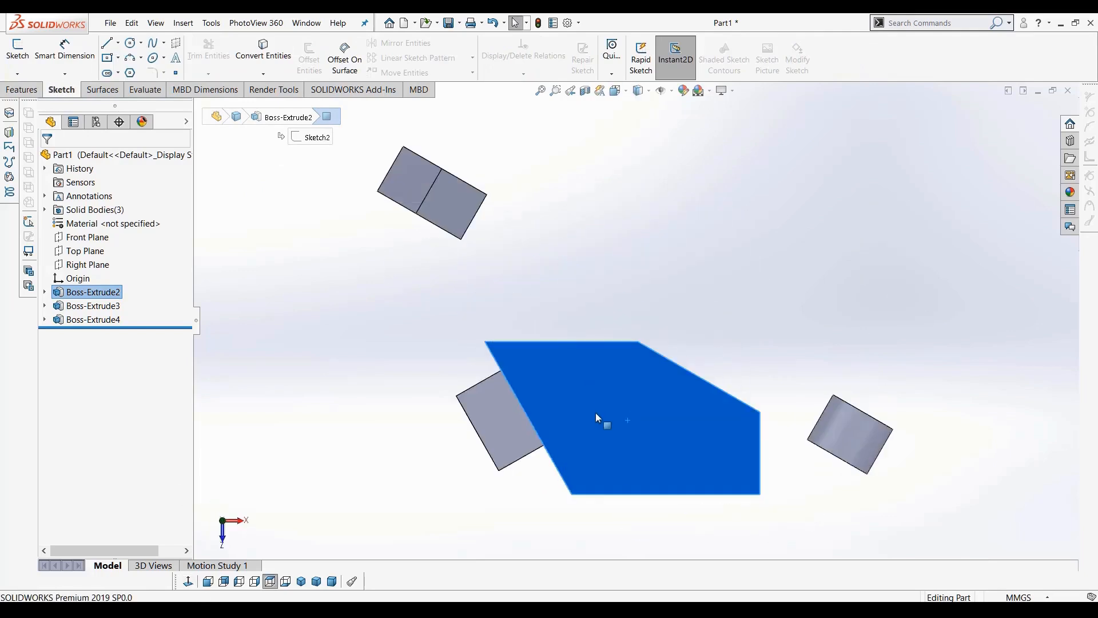
pyautogui.click(21, 66)
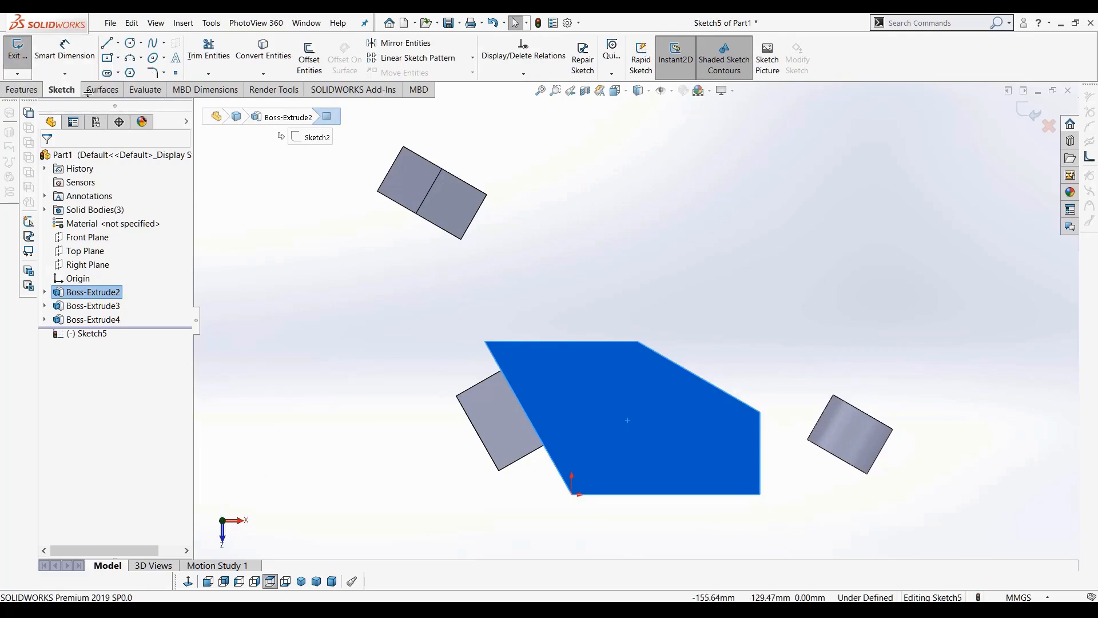
pyautogui.click(132, 43)
pyautogui.click(606, 404)
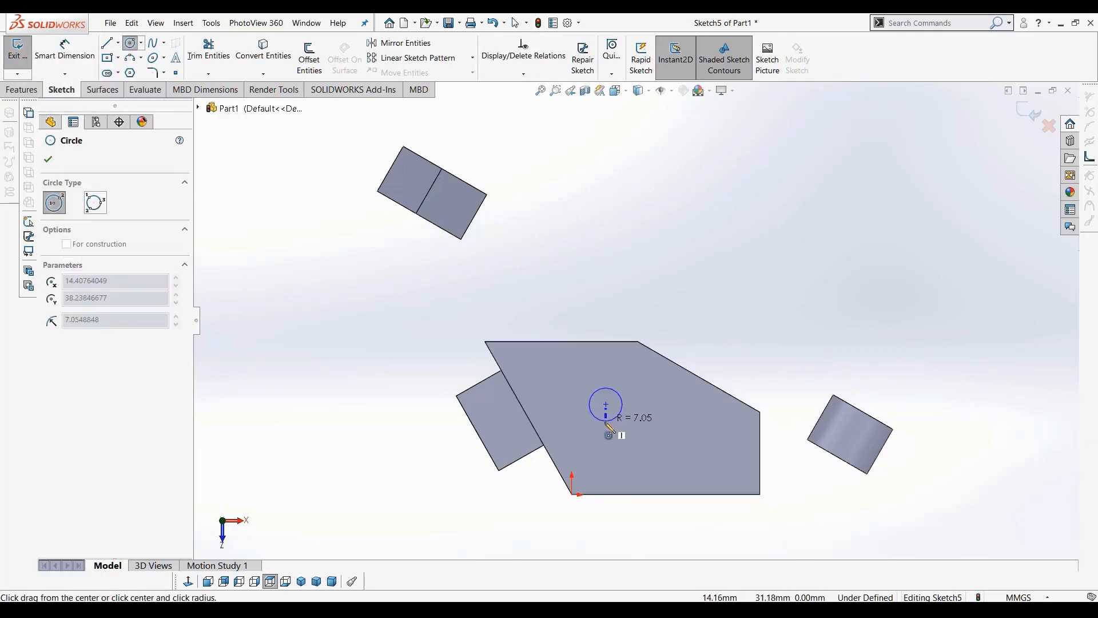
pyautogui.click(610, 431)
# Cut the circle 9 mm into the block with Extruded Cut
pyautogui.click(21, 89)
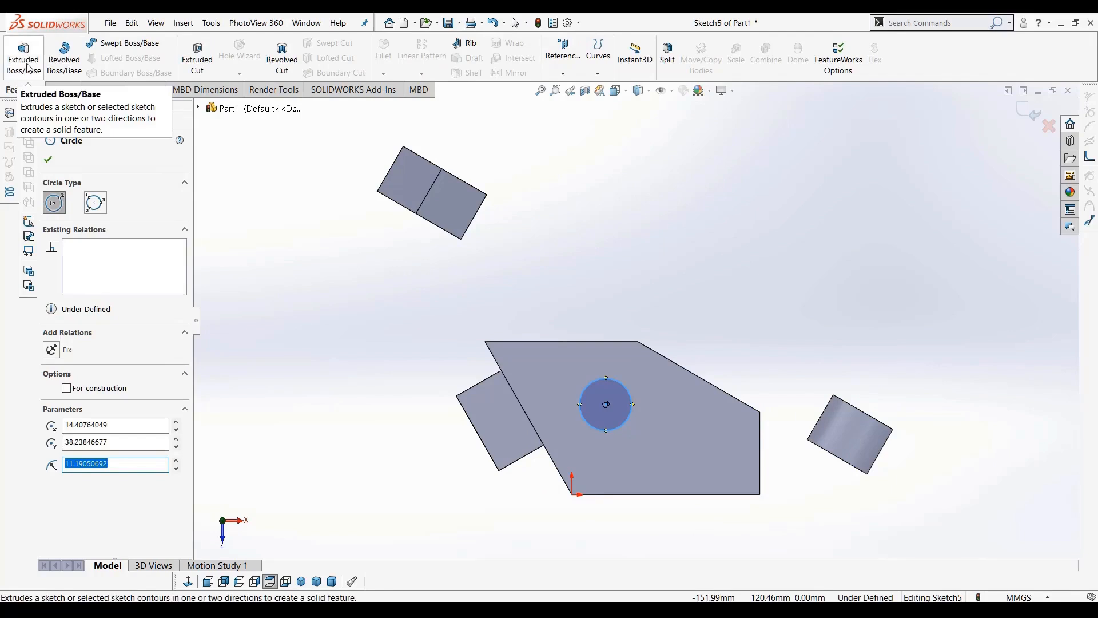
pyautogui.click(197, 56)
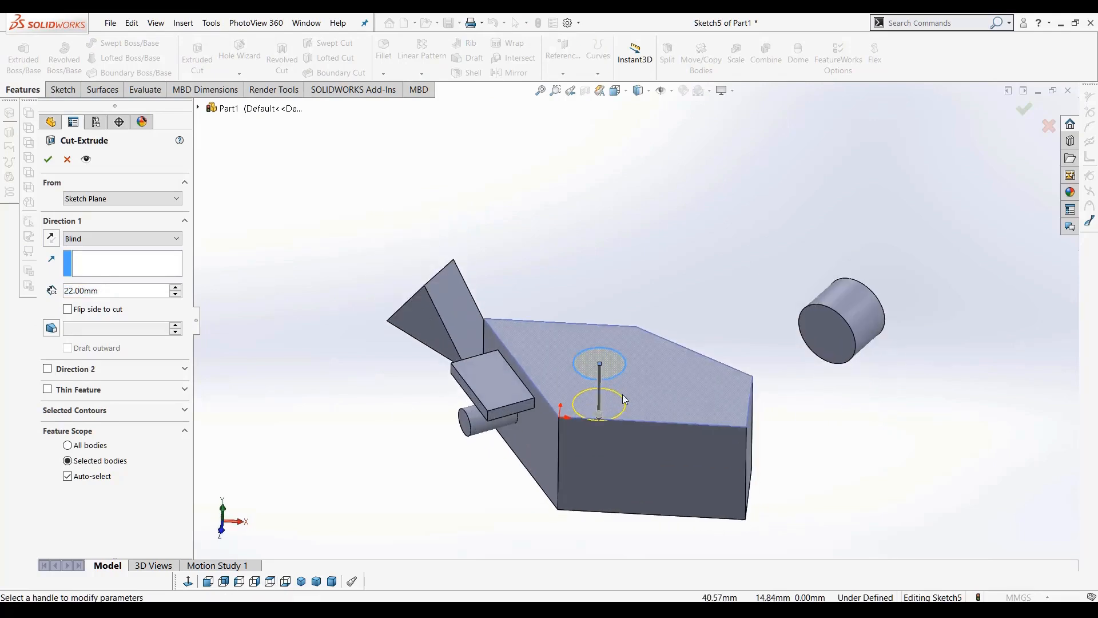
pyautogui.scroll(-5, 623, 400)
pyautogui.moveTo(567, 408); pyautogui.dragTo(564, 342)
pyautogui.moveTo(627, 395)
pyautogui.mouseDown(button='middle')
pyautogui.moveTo(626, 358)
pyautogui.moveTo(632, 394)
pyautogui.mouseUp(button='middle')
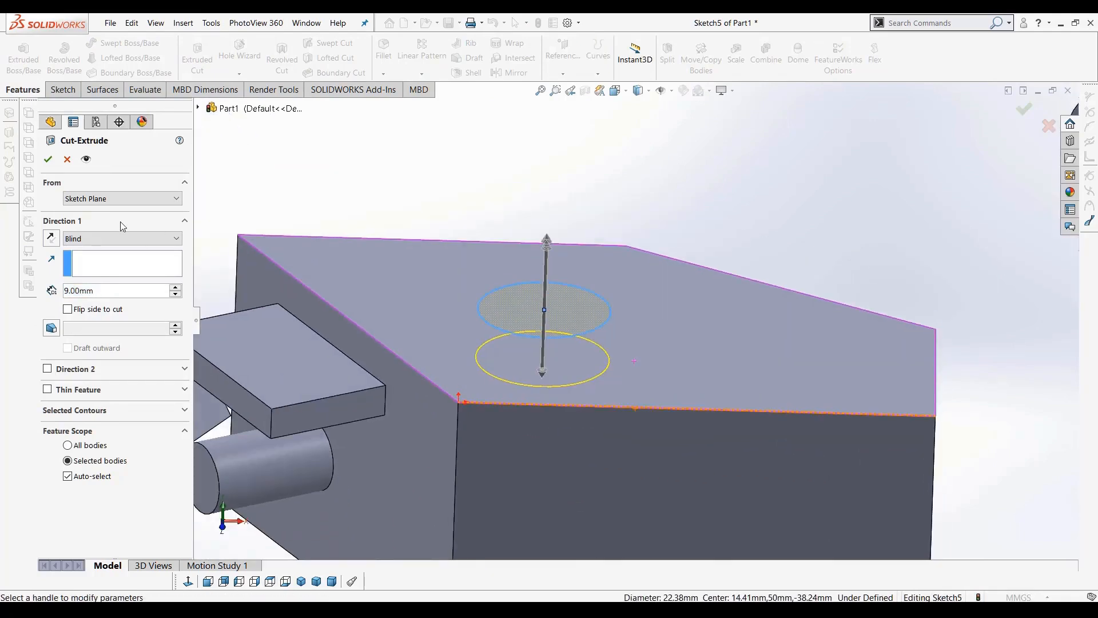
pyautogui.click(48, 164)
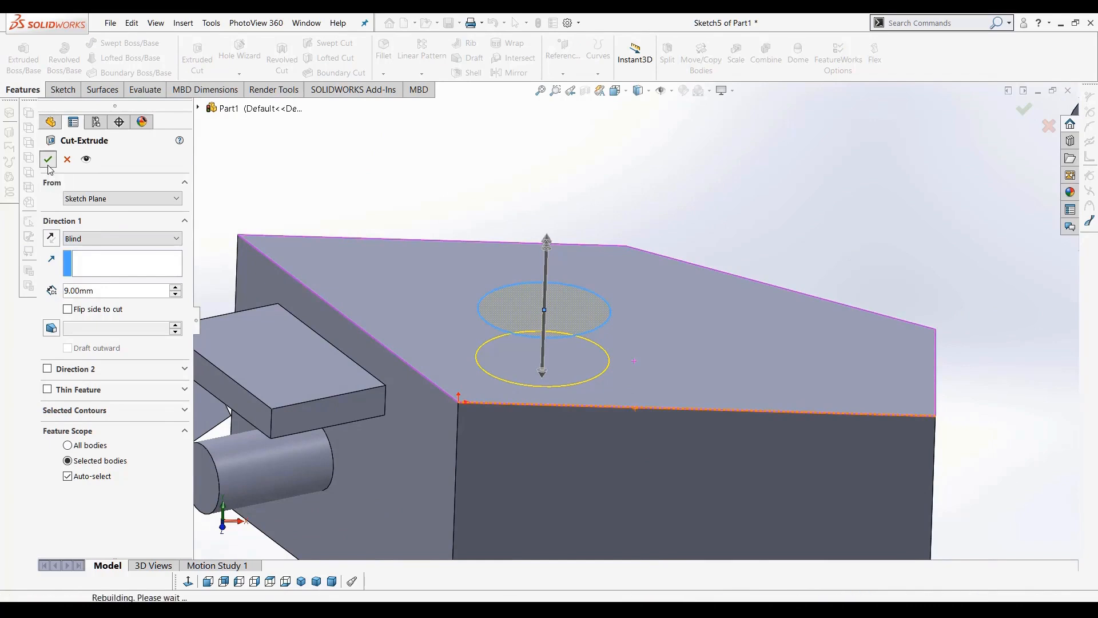
pyautogui.moveTo(513, 346); pyautogui.dragTo(517, 372, button='middle')
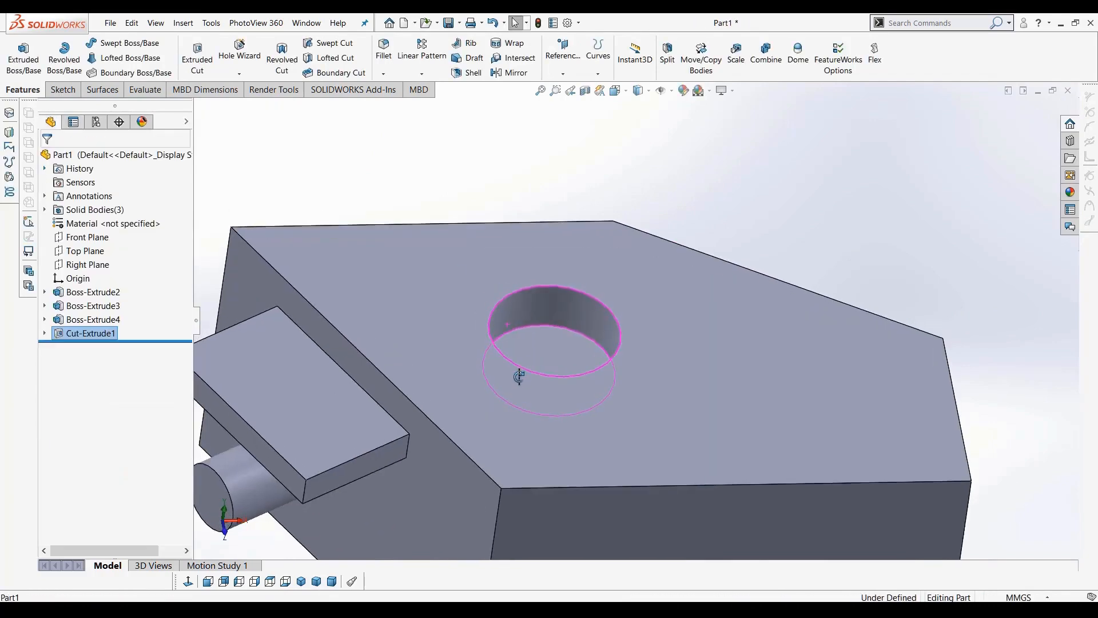
# Start a sketch on the block's side face and draw a closed triangle from three lines overlapping its right edge
pyautogui.click(928, 200)
pyautogui.scroll(3, 892, 323)
pyautogui.scroll(-2, 635, 375)
pyautogui.moveTo(635, 376)
pyautogui.mouseDown(button='middle')
pyautogui.moveTo(620, 340)
pyautogui.moveTo(637, 379)
pyautogui.mouseUp(button='middle')
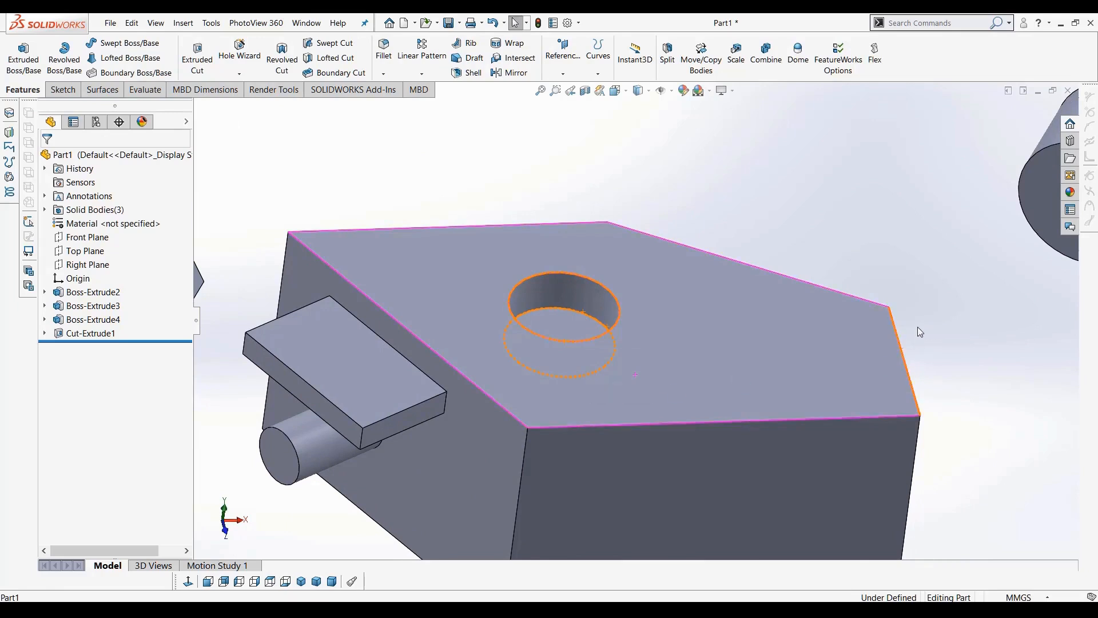
pyautogui.press('f')
pyautogui.moveTo(846, 314)
pyautogui.mouseDown(button='middle')
pyautogui.moveTo(844, 287)
pyautogui.moveTo(745, 352)
pyautogui.mouseUp(button='middle')
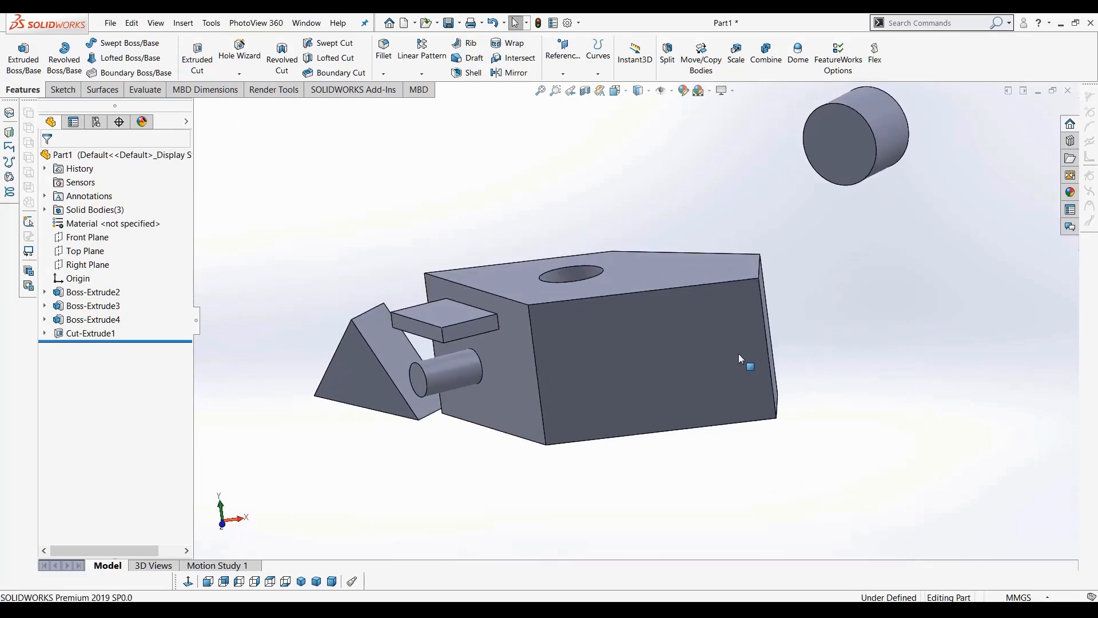
pyautogui.click(739, 354)
pyautogui.click(188, 581)
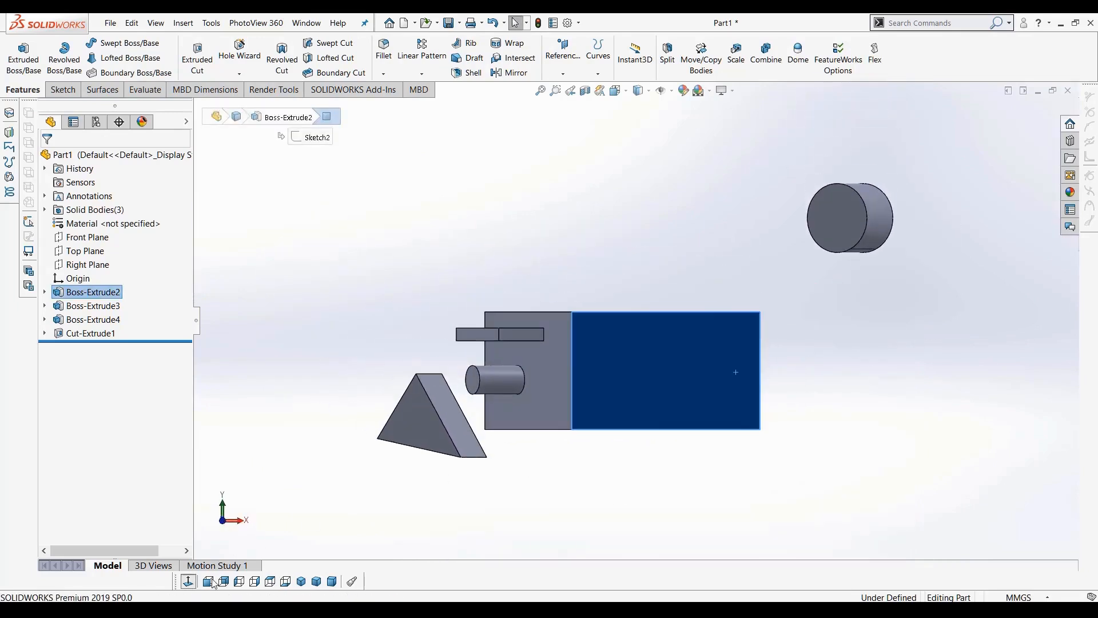
pyautogui.click(63, 90)
pyautogui.click(107, 42)
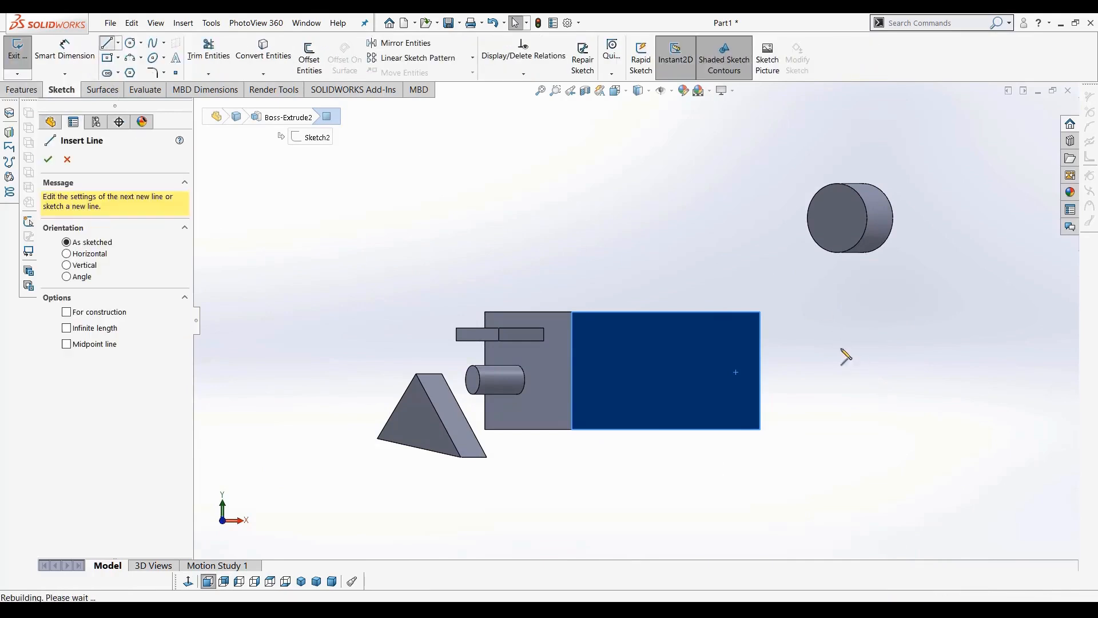
pyautogui.click(821, 314)
pyautogui.click(713, 376)
pyautogui.click(839, 423)
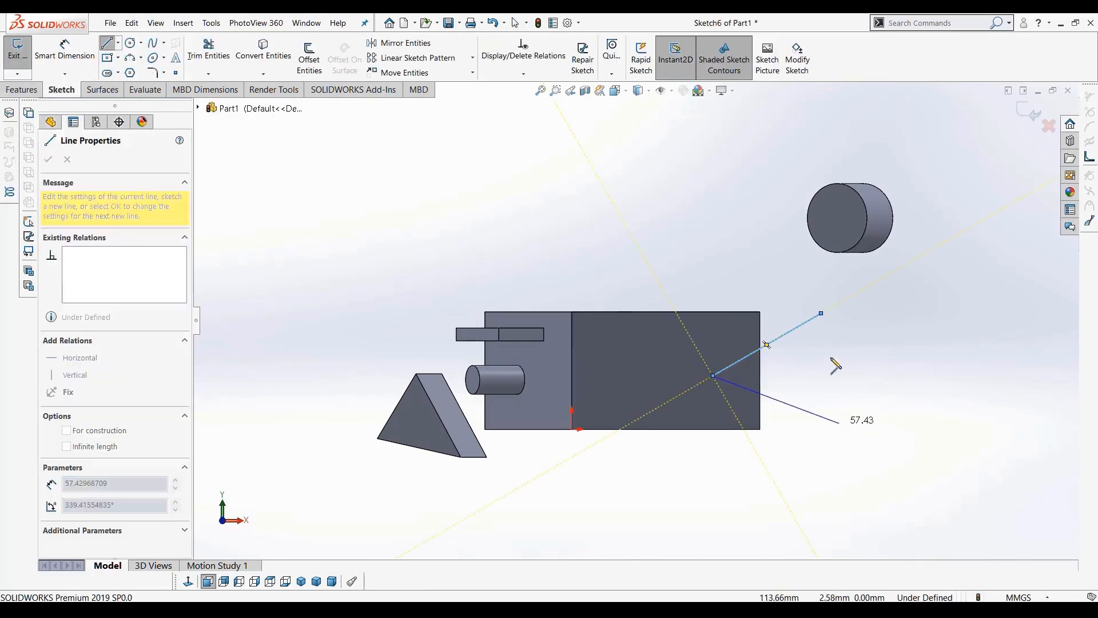
pyautogui.click(821, 314)
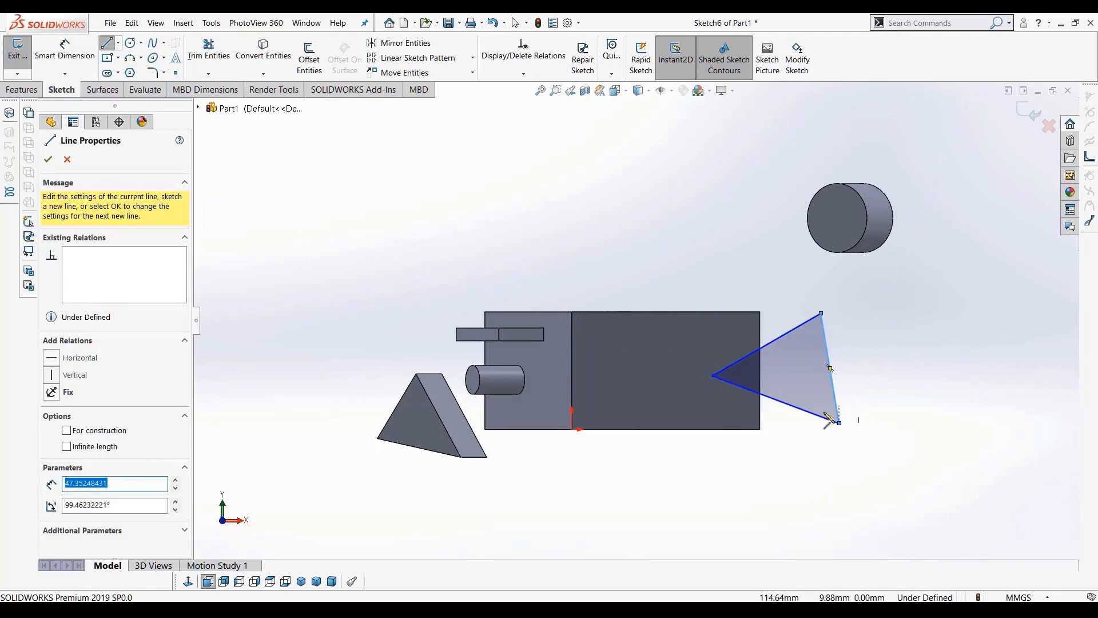
pyautogui.press('Escape')
pyautogui.scroll(-5, 812, 395)
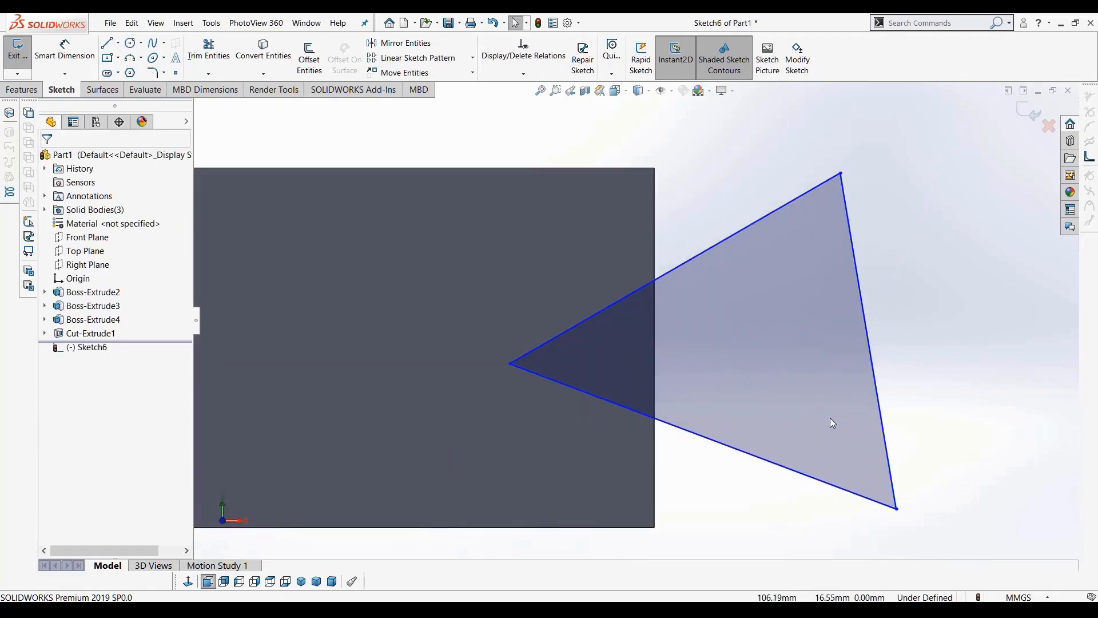
pyautogui.moveTo(820, 359); pyautogui.dragTo(911, 262, button='middle')
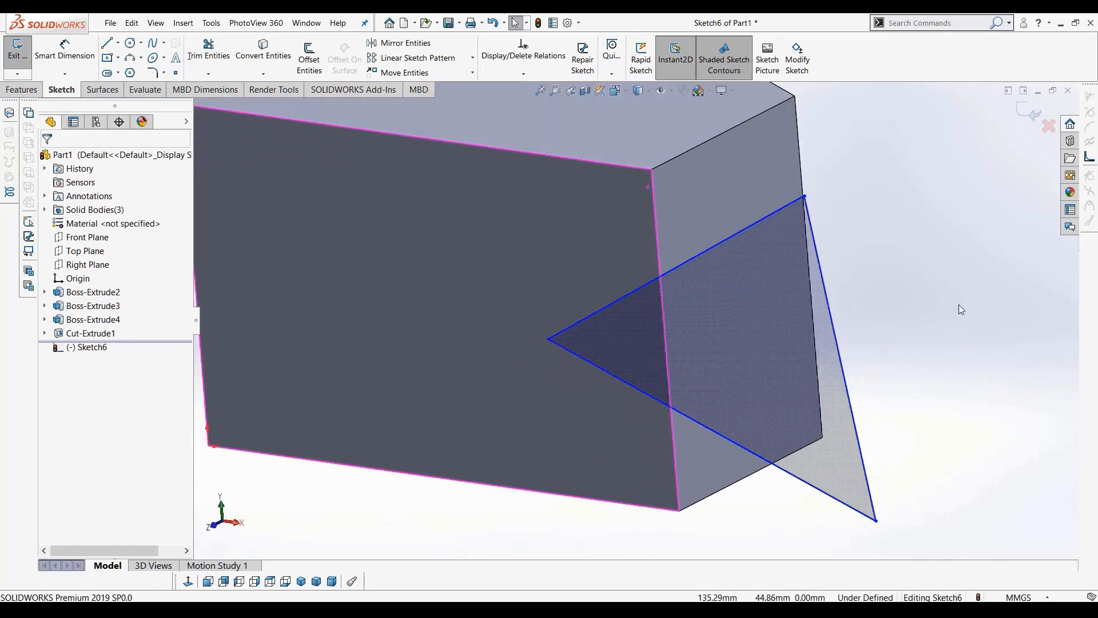
# Cut the triangle 22 mm into the block with Extruded Cut
pyautogui.click(21, 89)
pyautogui.click(198, 55)
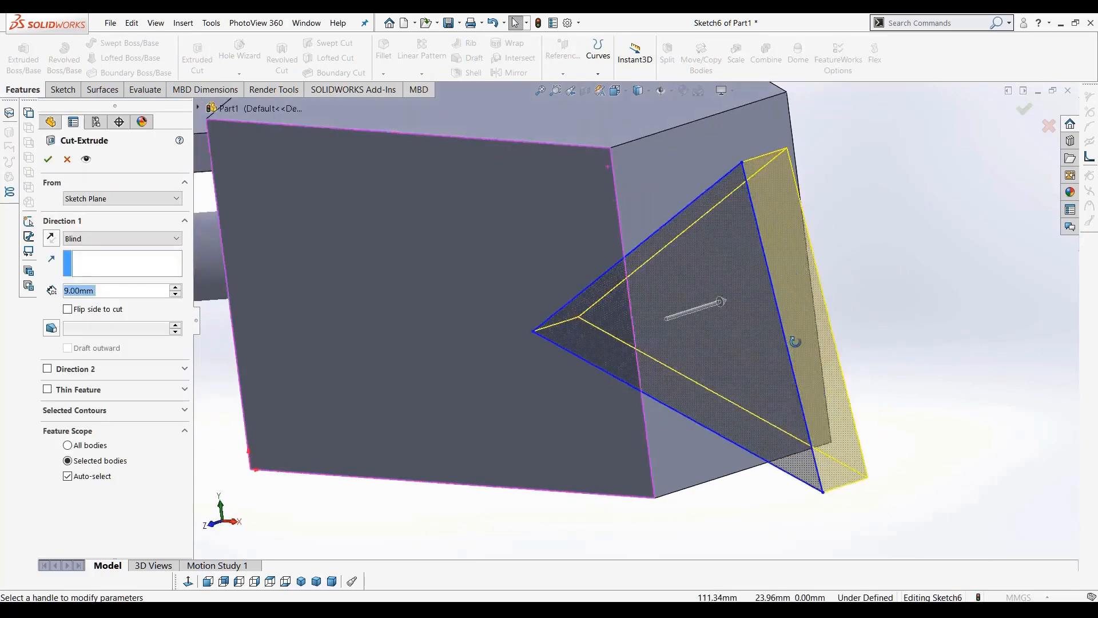
pyautogui.moveTo(684, 318); pyautogui.dragTo(765, 314)
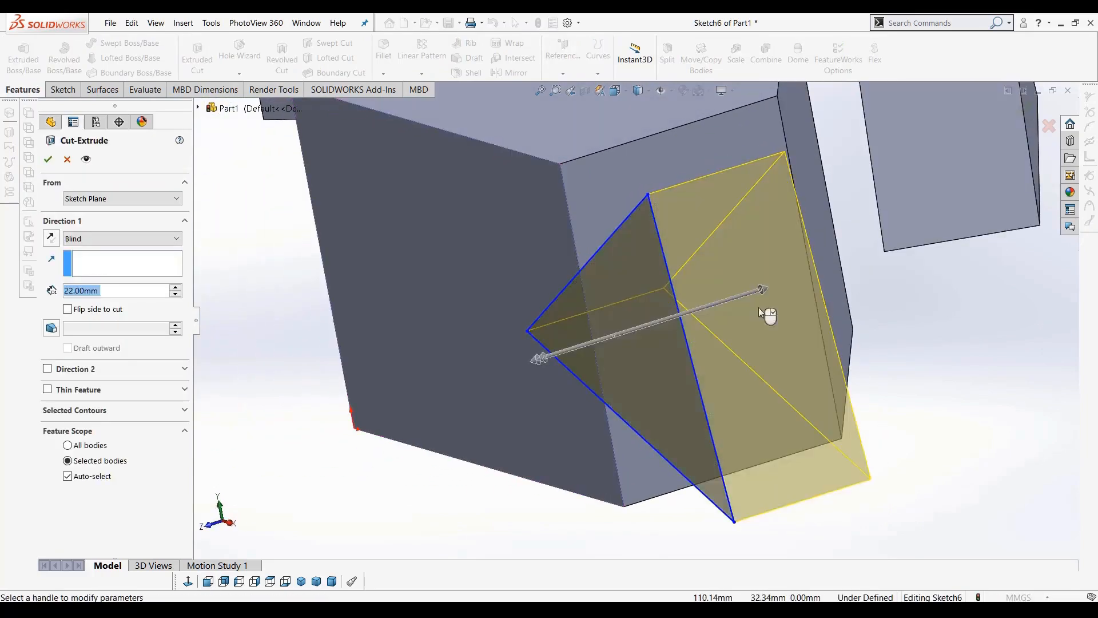
pyautogui.moveTo(804, 382); pyautogui.dragTo(831, 351, button='middle')
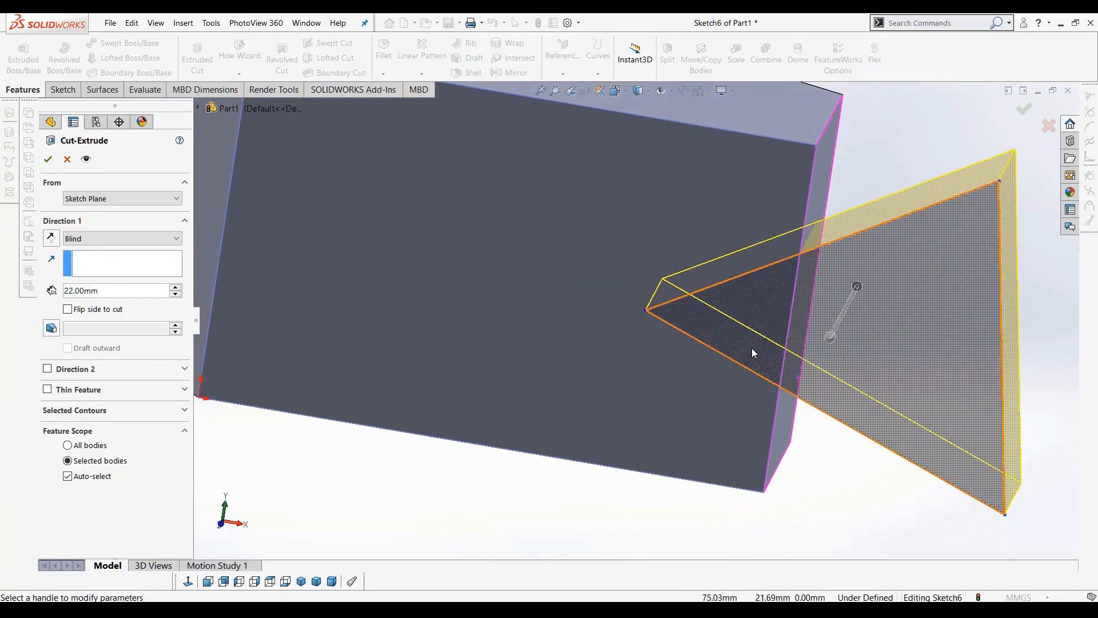
pyautogui.scroll(3, 752, 348)
pyautogui.moveTo(715, 362); pyautogui.dragTo(681, 346, button='middle')
pyautogui.click(47, 160)
pyautogui.moveTo(790, 410); pyautogui.dragTo(734, 425, button='middle')
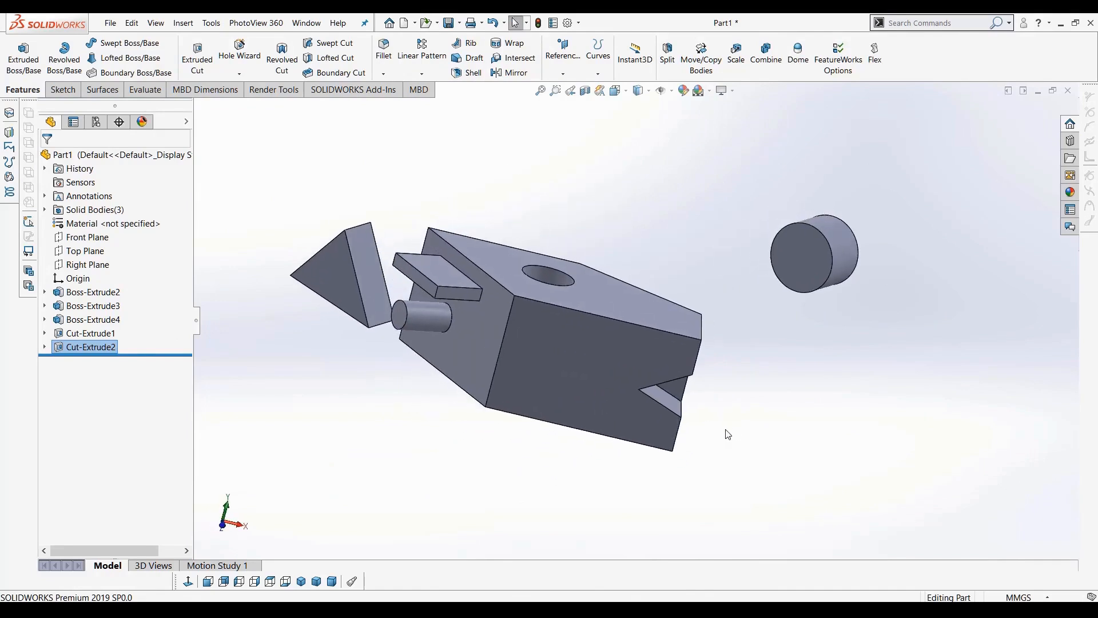
# Select each extrude and cut feature in the design tree to examine which geometry it created
pyautogui.moveTo(545, 349); pyautogui.dragTo(550, 384, button='middle')
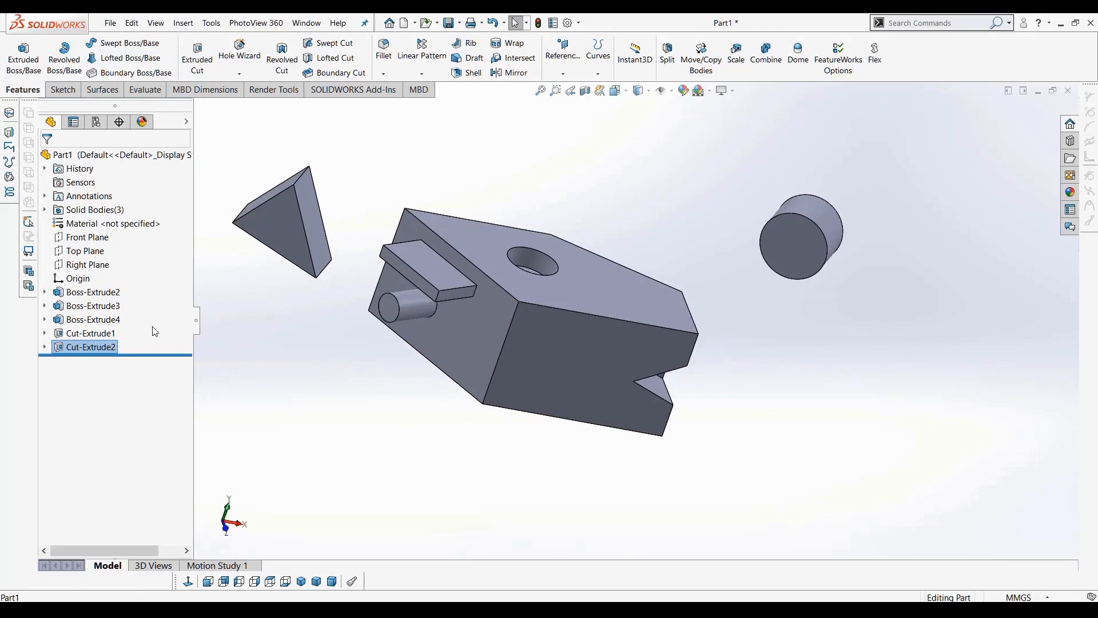
pyautogui.click(100, 293)
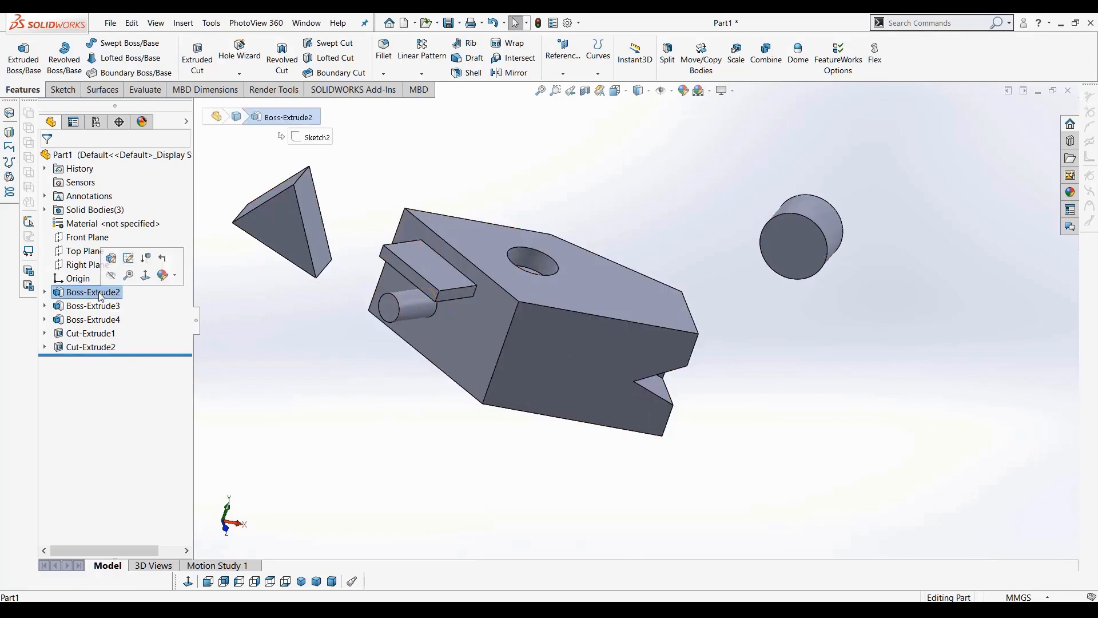
pyautogui.scroll(1, 255, 331)
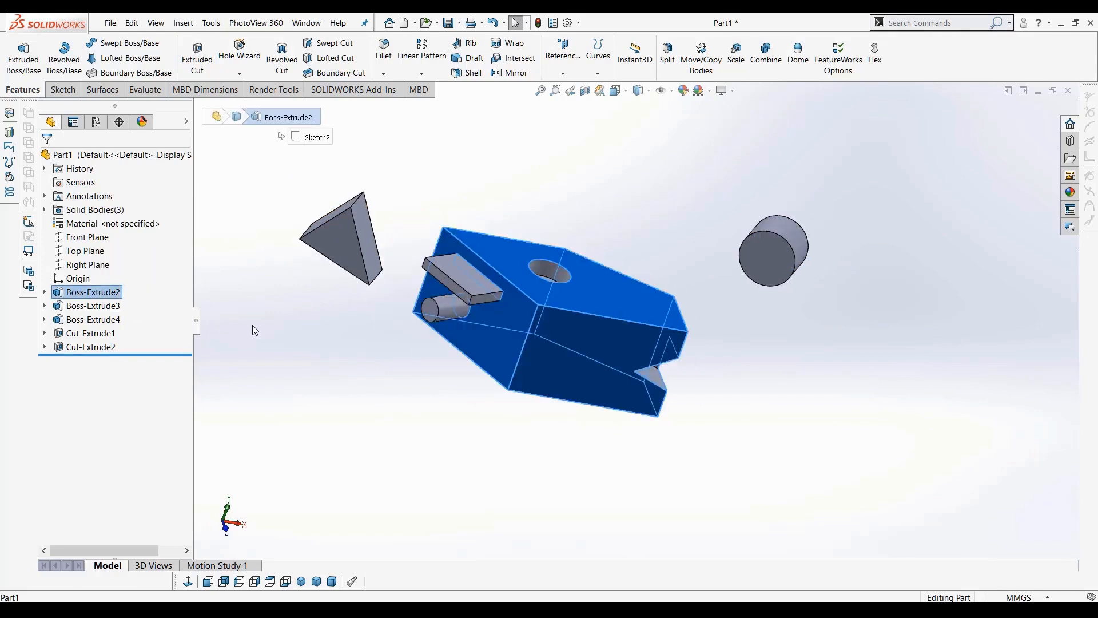
pyautogui.click(91, 306)
pyautogui.scroll(1, 306, 372)
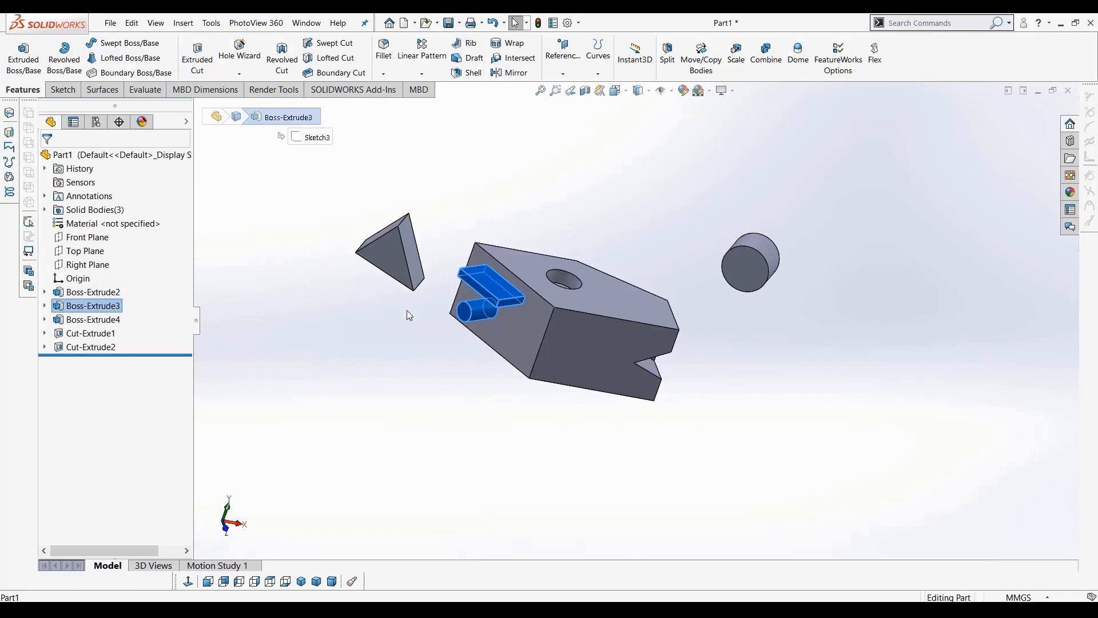
pyautogui.click(86, 323)
pyautogui.scroll(1, 405, 309)
pyautogui.scroll(-1, 406, 310)
pyautogui.click(90, 347)
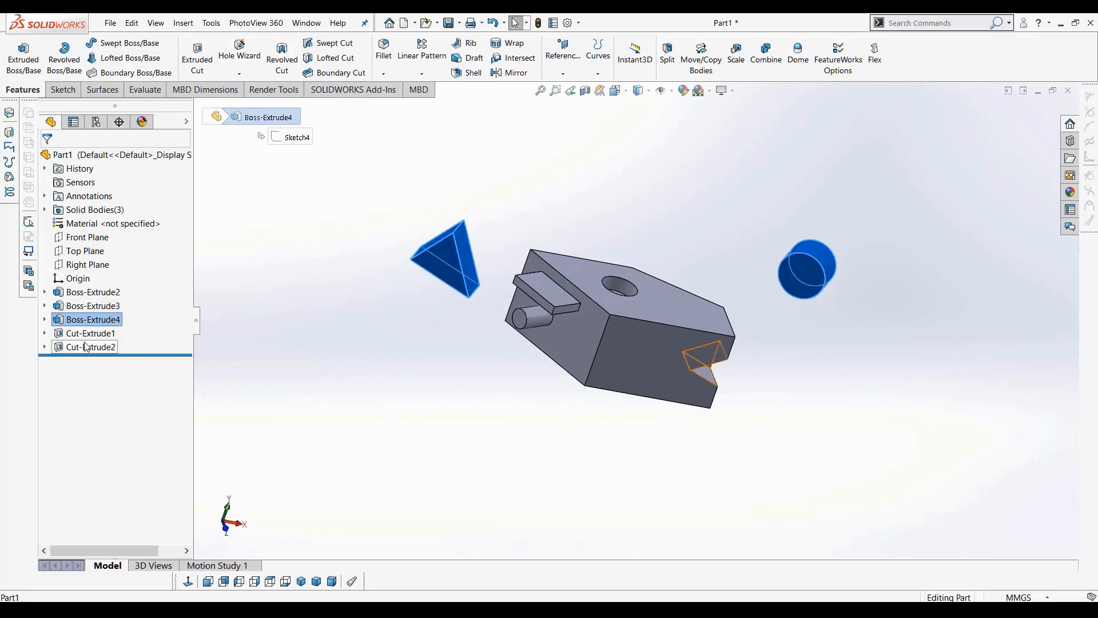
pyautogui.moveTo(456, 443); pyautogui.dragTo(434, 449, button='middle')
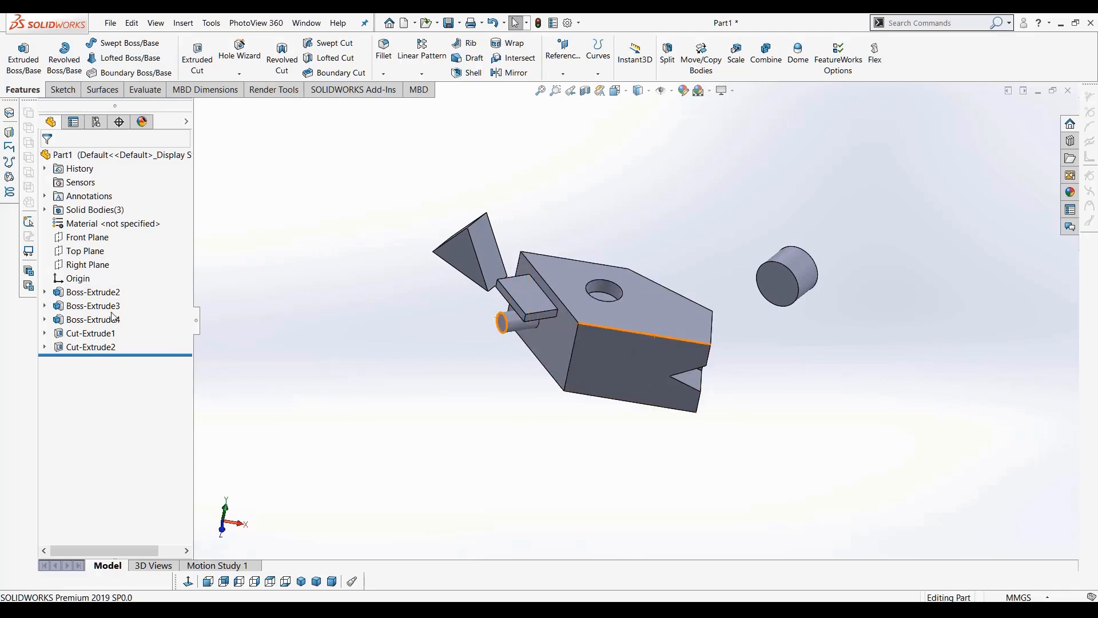
# Edit the Boss-Extrude2 feature, adjust its depth with the spin control, and apply the change
pyautogui.rightClick(87, 295)
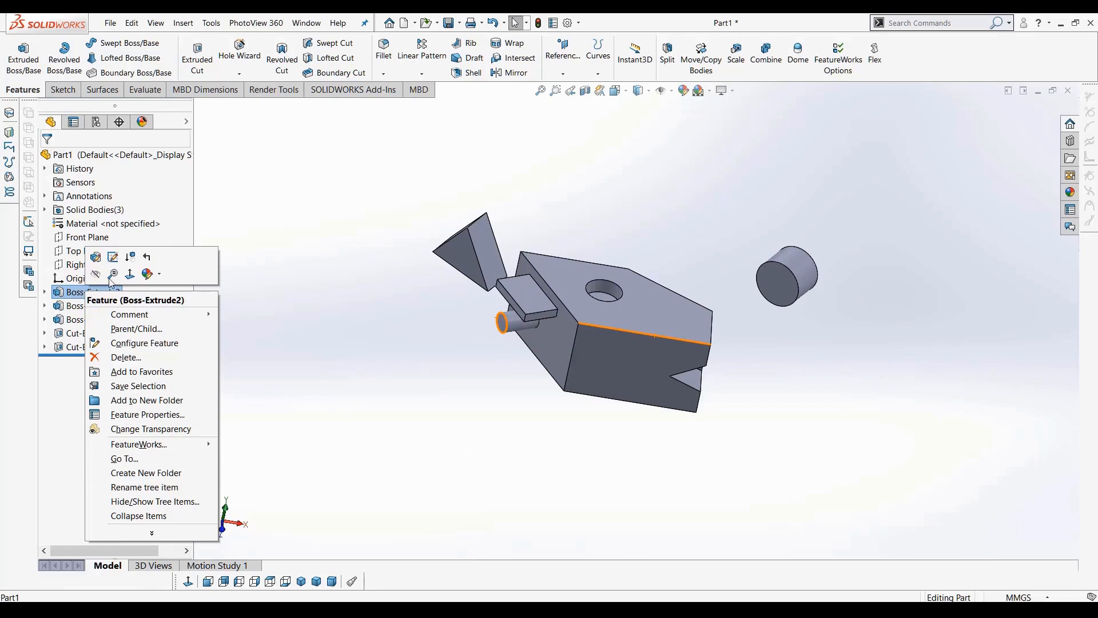
pyautogui.click(97, 259)
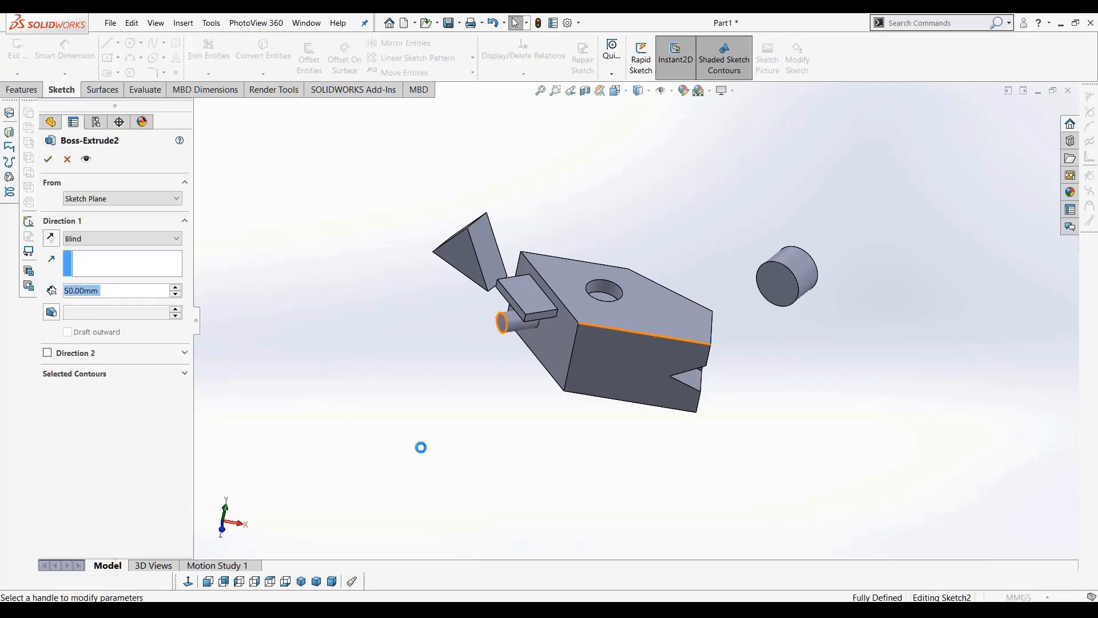
pyautogui.moveTo(558, 395); pyautogui.dragTo(515, 389, button='middle')
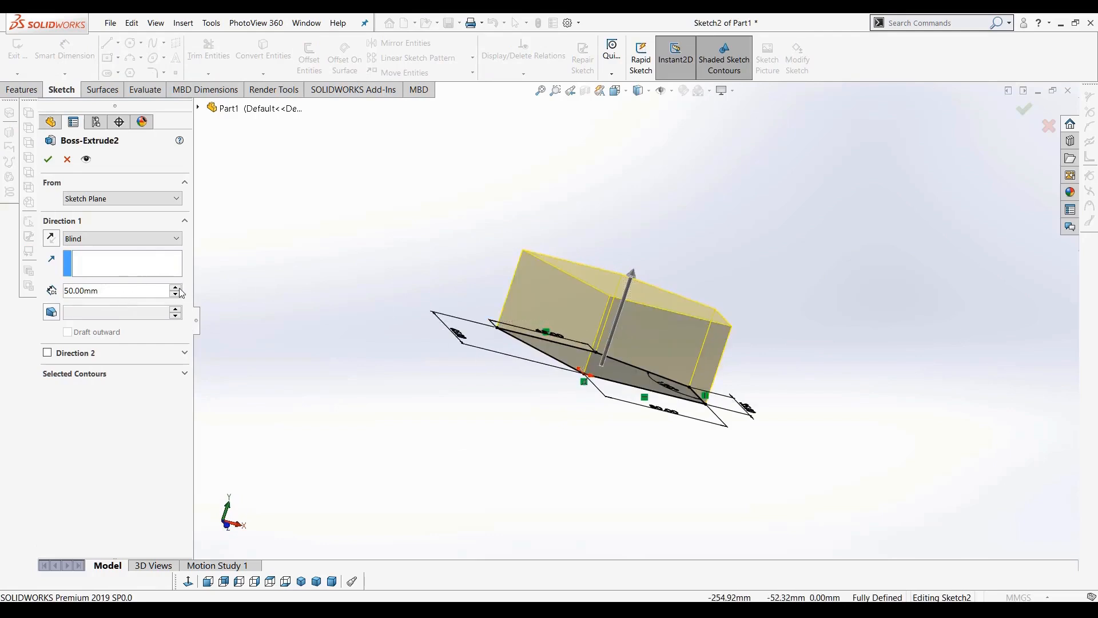
pyautogui.click(174, 290)
pyautogui.click(174, 289)
pyautogui.click(174, 289)
pyautogui.click(174, 289)
pyautogui.click(47, 160)
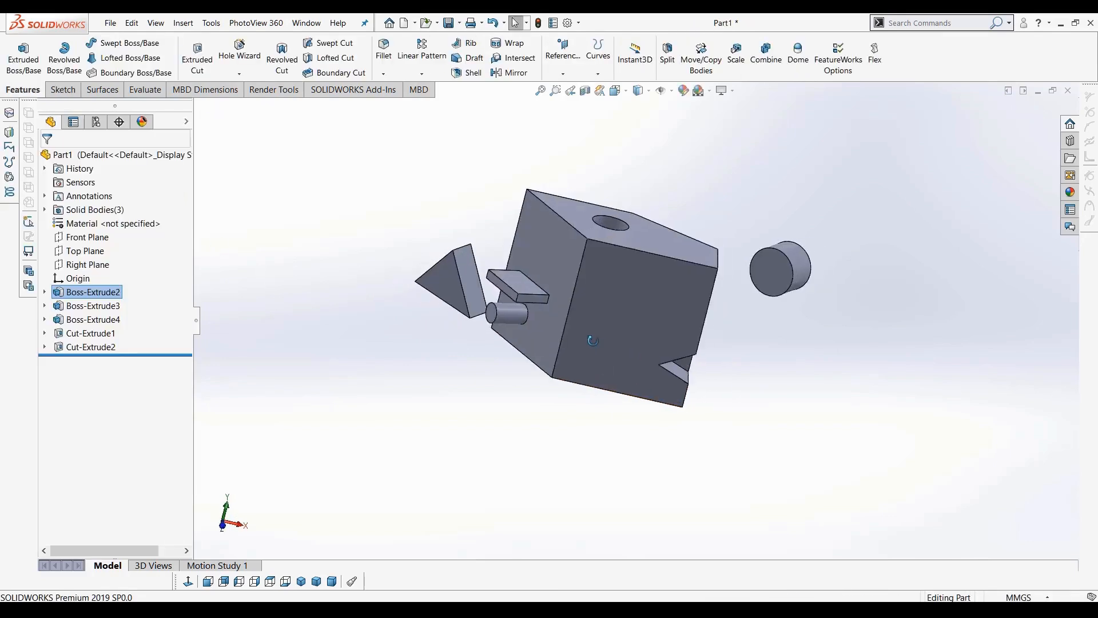
# Edit the Boss-Extrude2 sketch, set its bottom dimension to 50 mm, rebuild, and close the error dialog
pyautogui.moveTo(561, 332); pyautogui.dragTo(592, 323, button='middle')
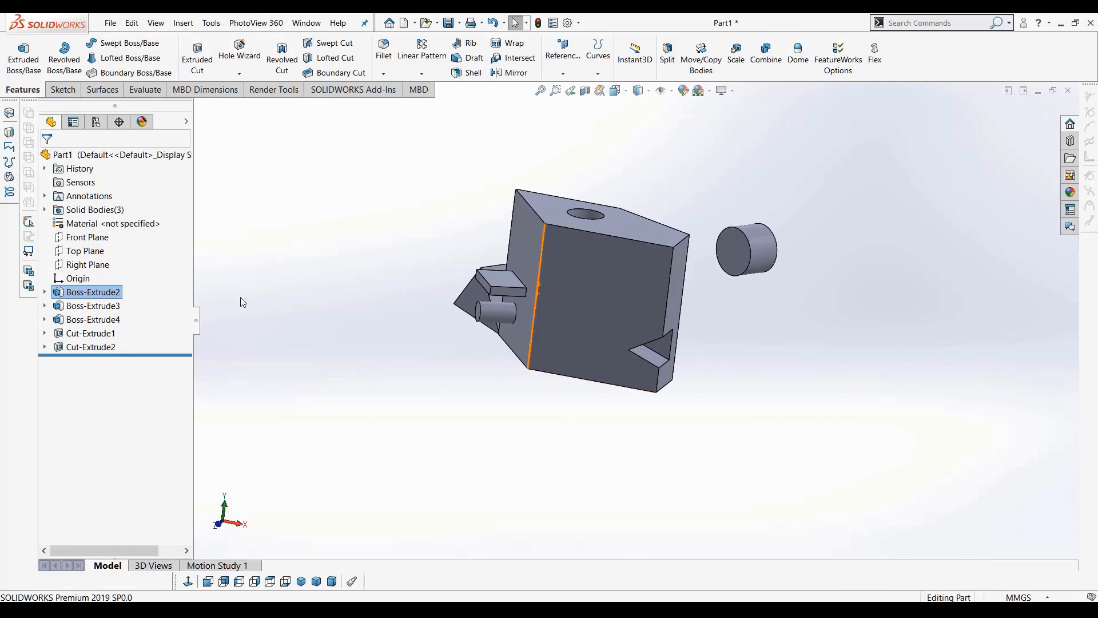
pyautogui.rightClick(65, 293)
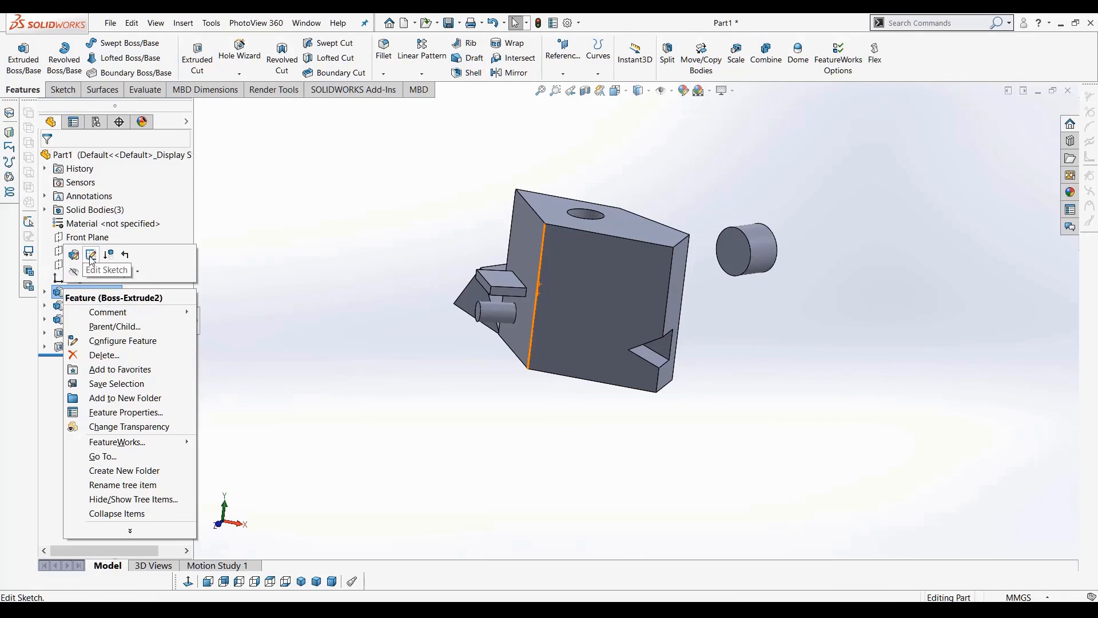
pyautogui.click(91, 256)
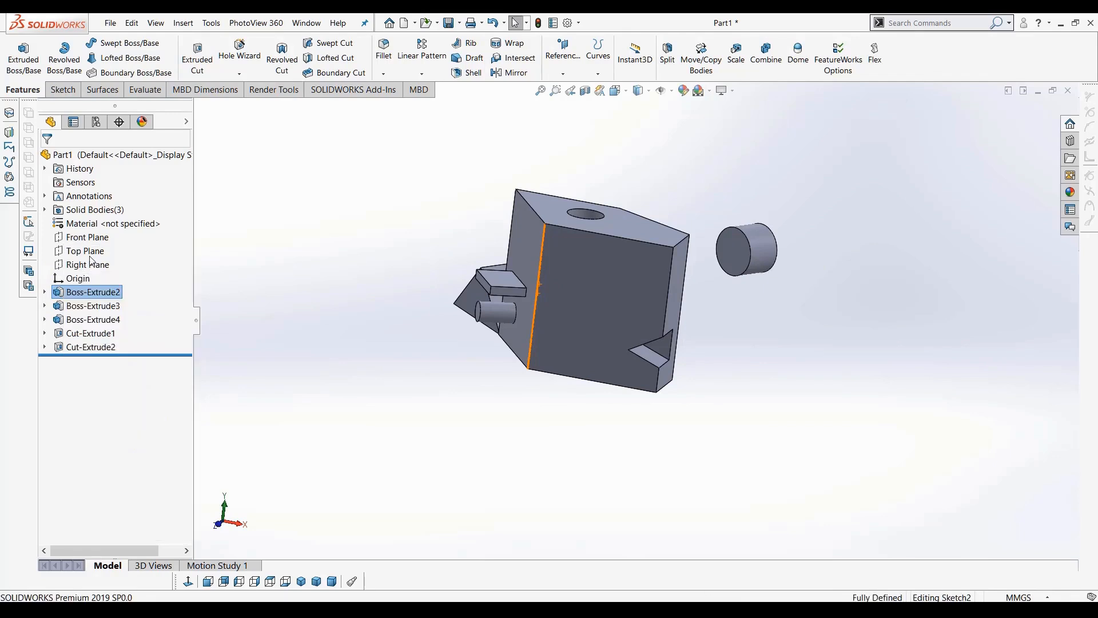
pyautogui.click(189, 581)
pyautogui.doubleClick(702, 471)
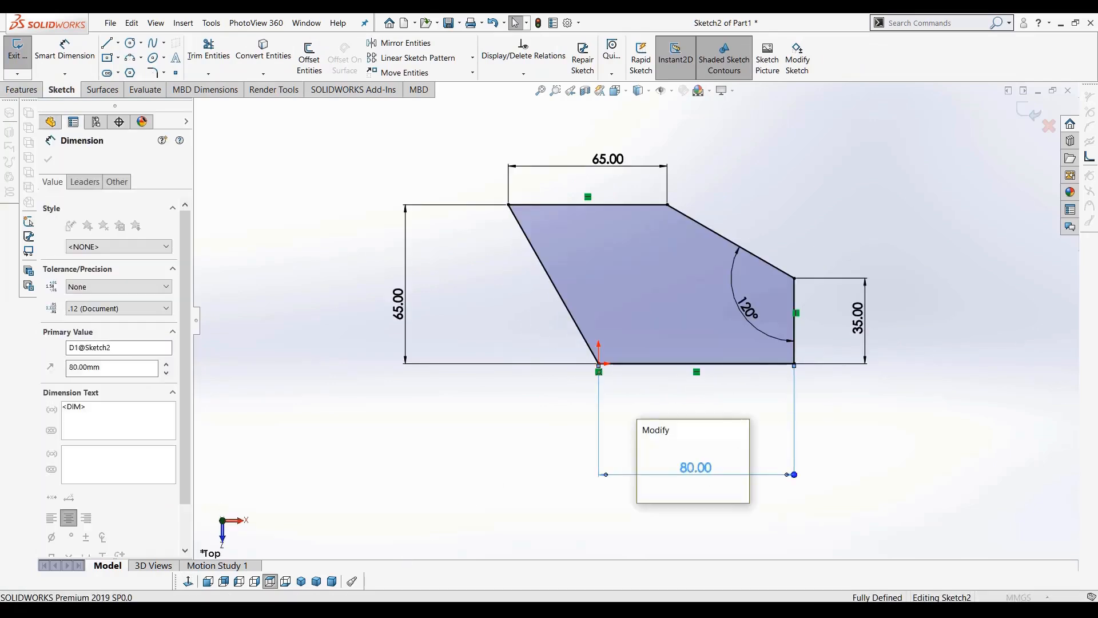
pyautogui.write('50')
pyautogui.press('Return')
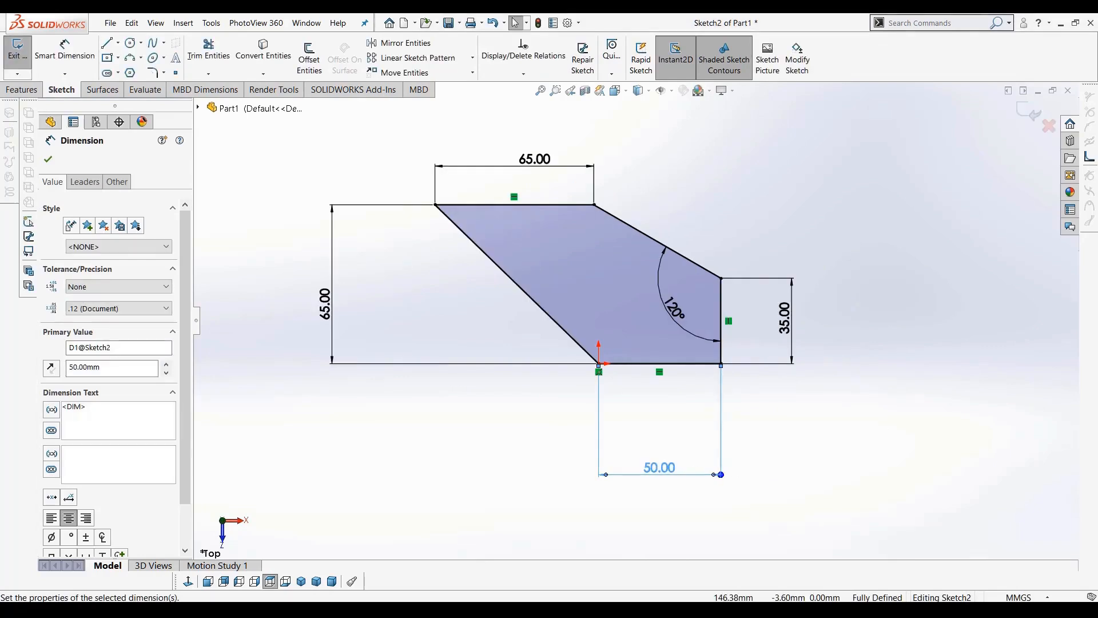
pyautogui.click(1030, 112)
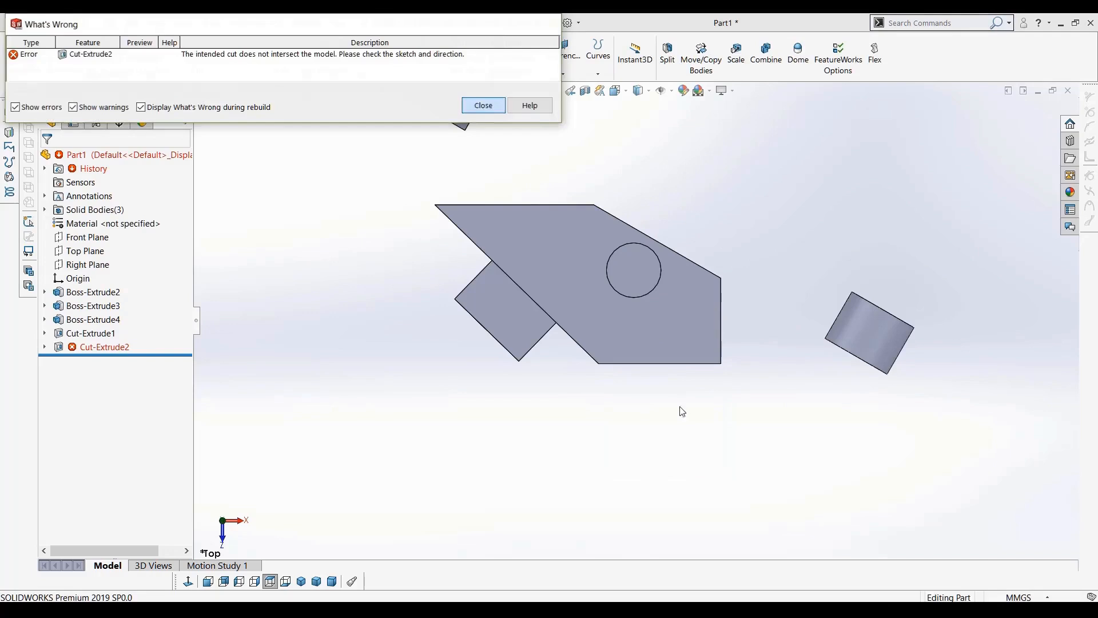
pyautogui.click(482, 105)
# Edit the Cut-Extrude2 sketch and move the triangle's left vertex onto the block's front face
pyautogui.moveTo(696, 309)
pyautogui.mouseDown(button='middle')
pyautogui.moveTo(698, 278)
pyautogui.moveTo(700, 325)
pyautogui.moveTo(655, 307)
pyautogui.moveTo(686, 307)
pyautogui.mouseUp(button='middle')
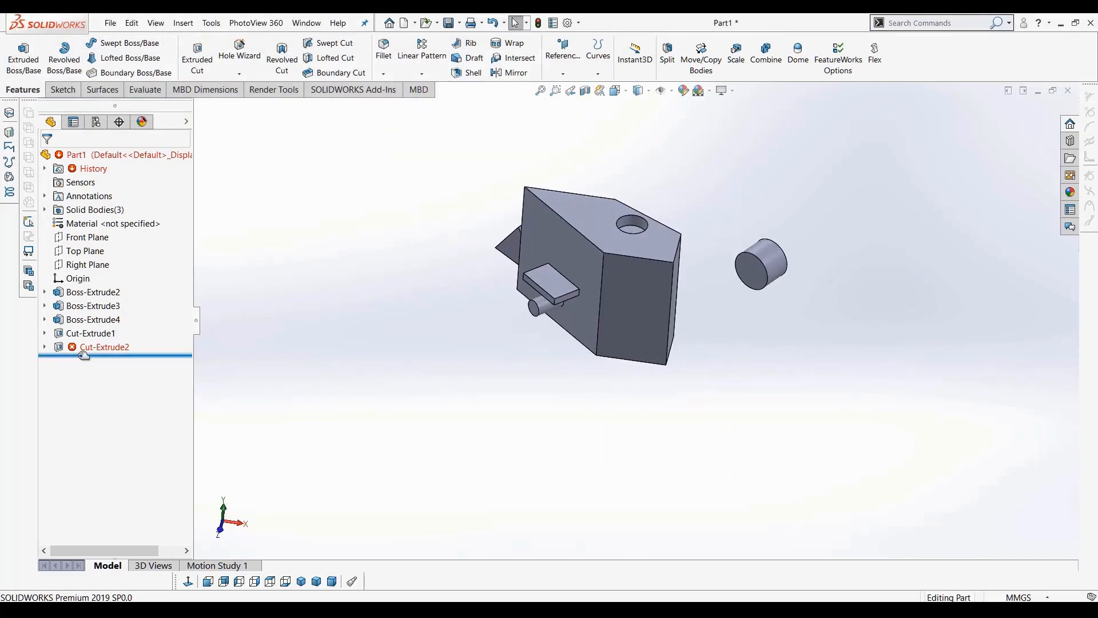
pyautogui.scroll(-2, 704, 307)
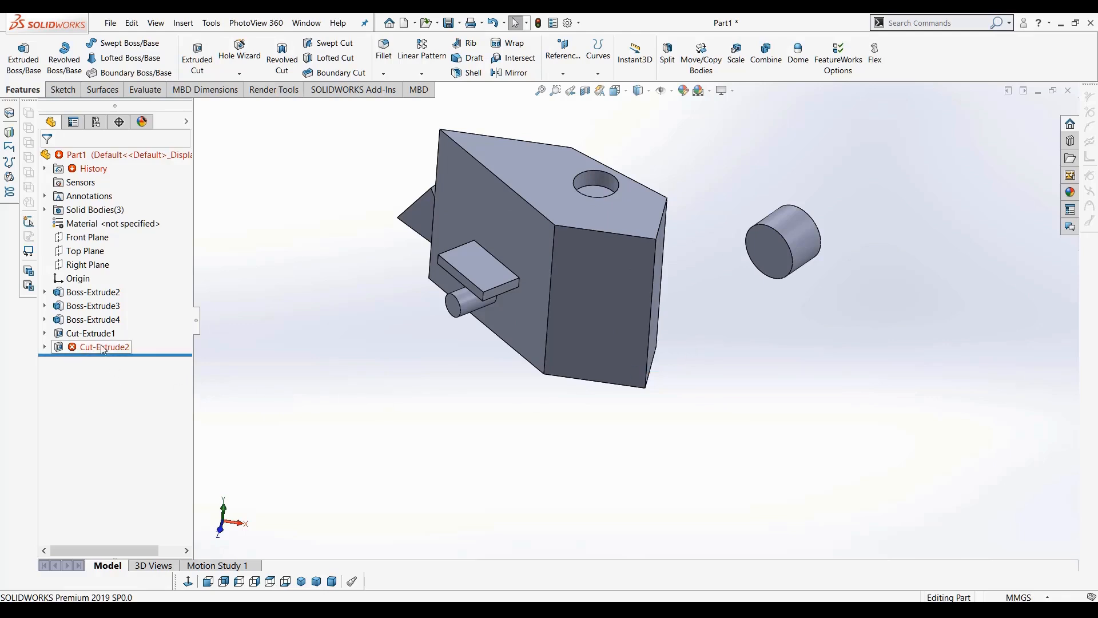
pyautogui.moveTo(118, 351)
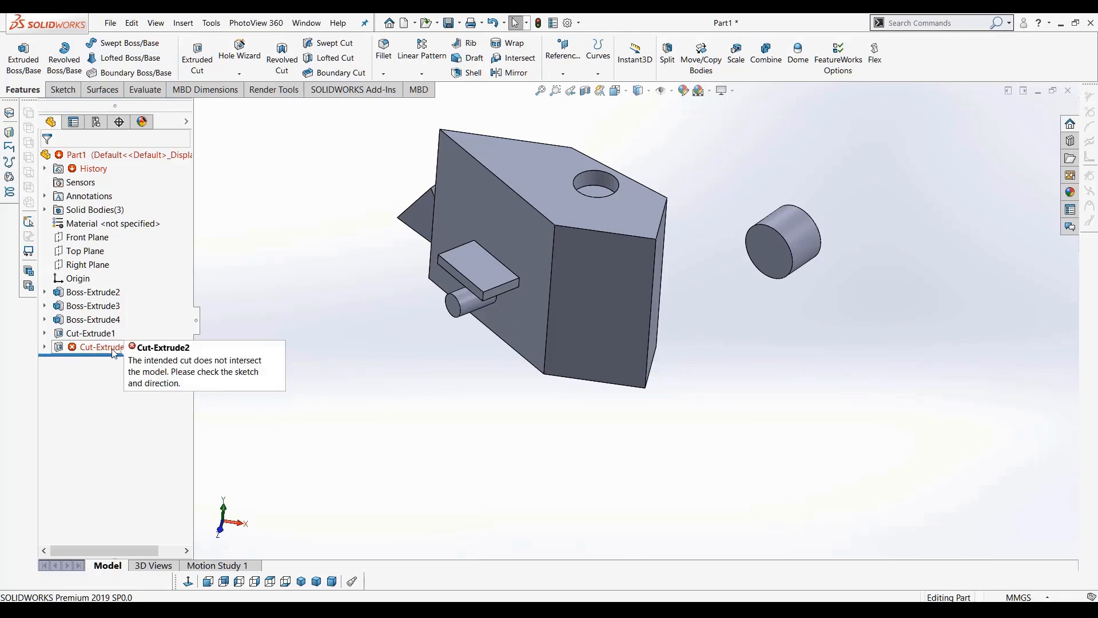
pyautogui.click(45, 348)
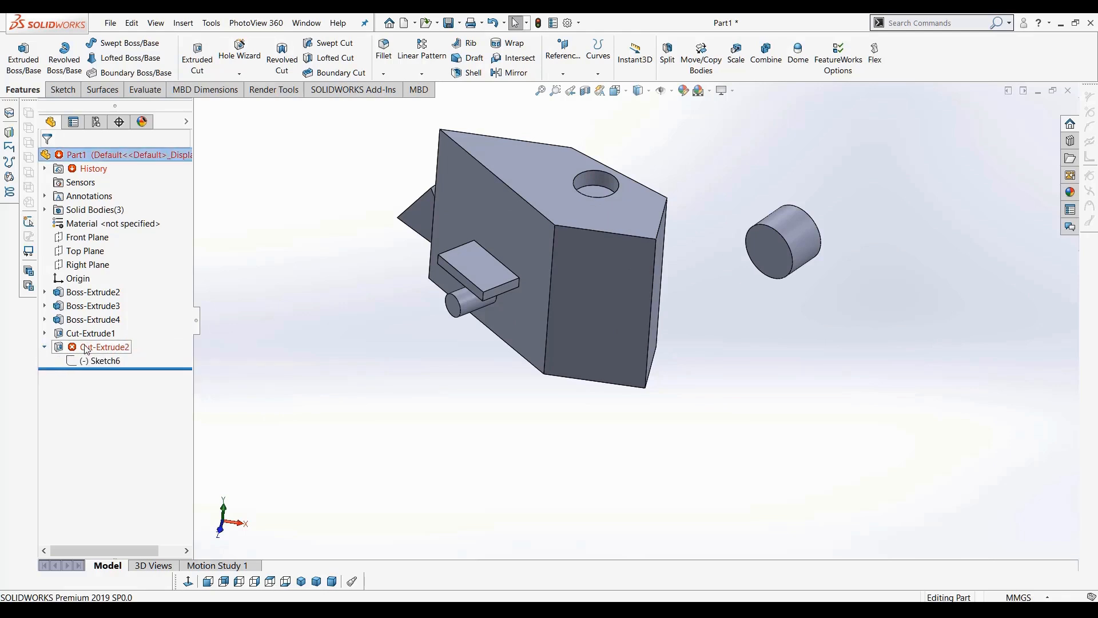
pyautogui.rightClick(101, 364)
pyautogui.click(104, 347)
pyautogui.rightClick(104, 348)
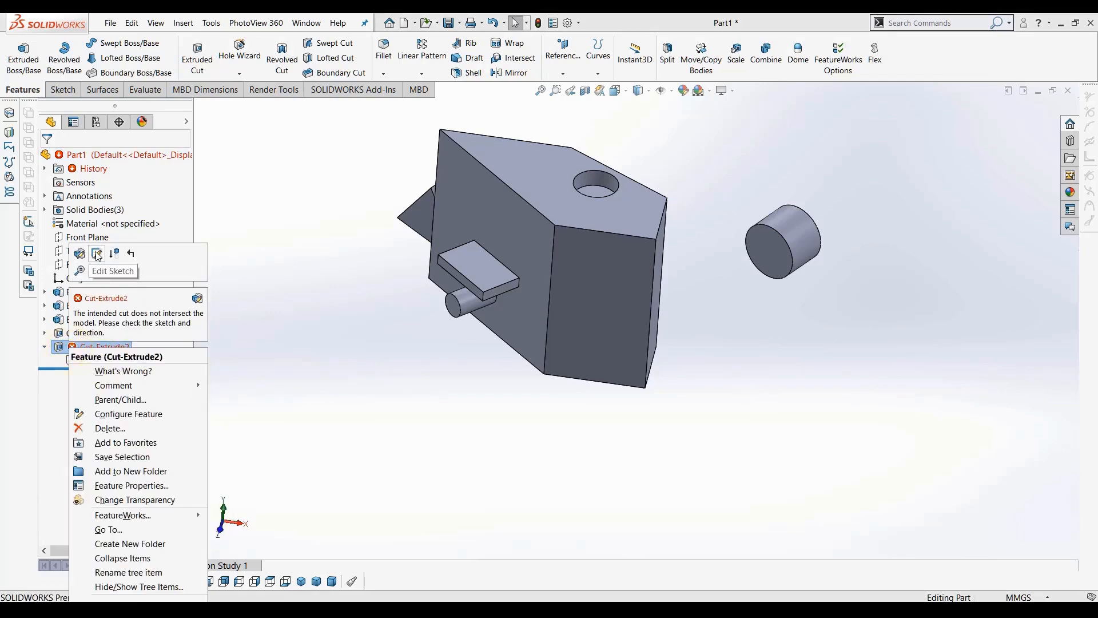
pyautogui.click(97, 255)
pyautogui.click(188, 582)
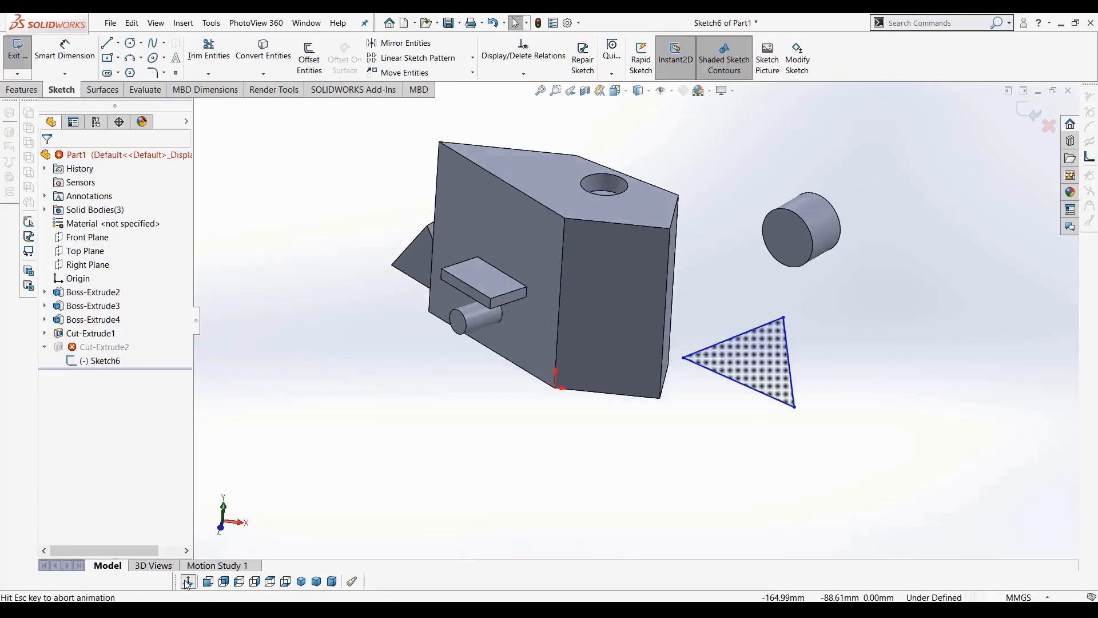
pyautogui.moveTo(731, 376); pyautogui.dragTo(649, 365)
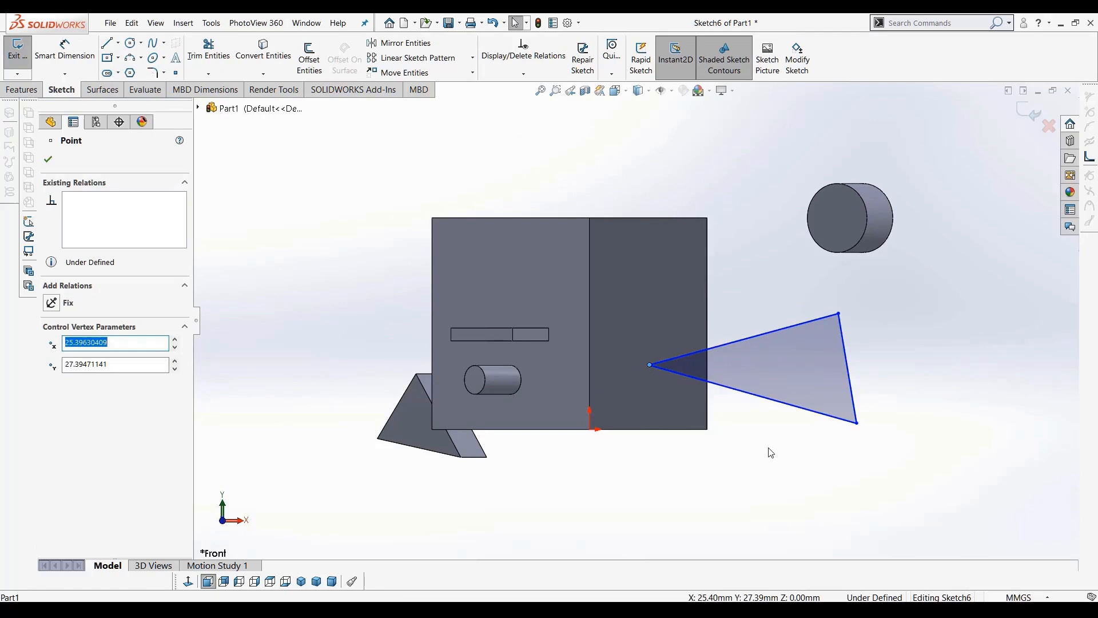
pyautogui.scroll(-3, 738, 406)
pyautogui.scroll(2, 596, 372)
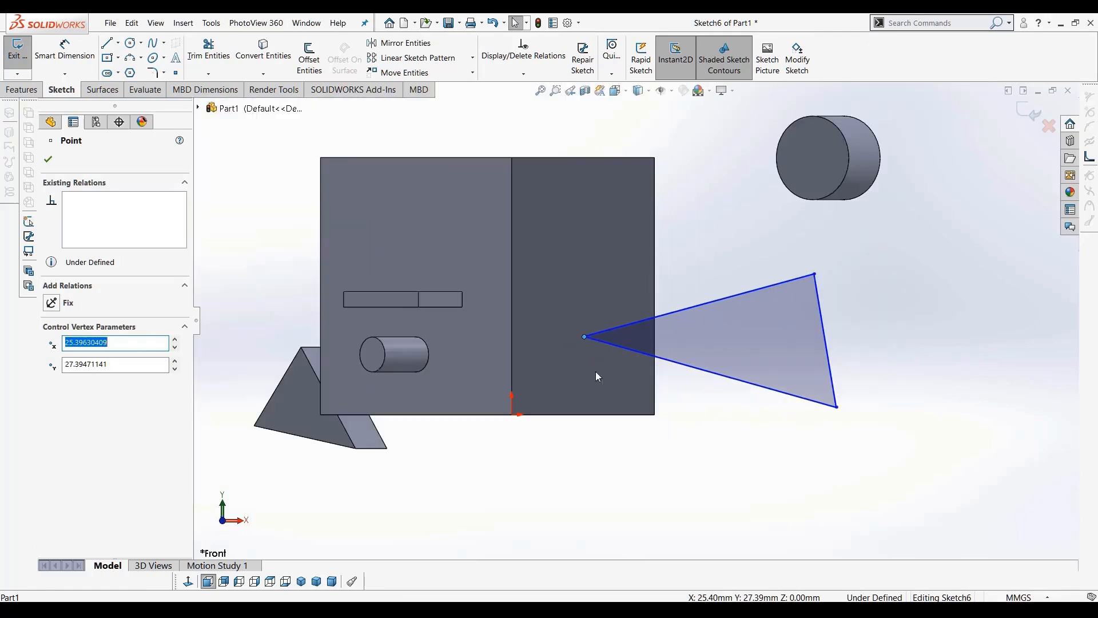
pyautogui.click(65, 51)
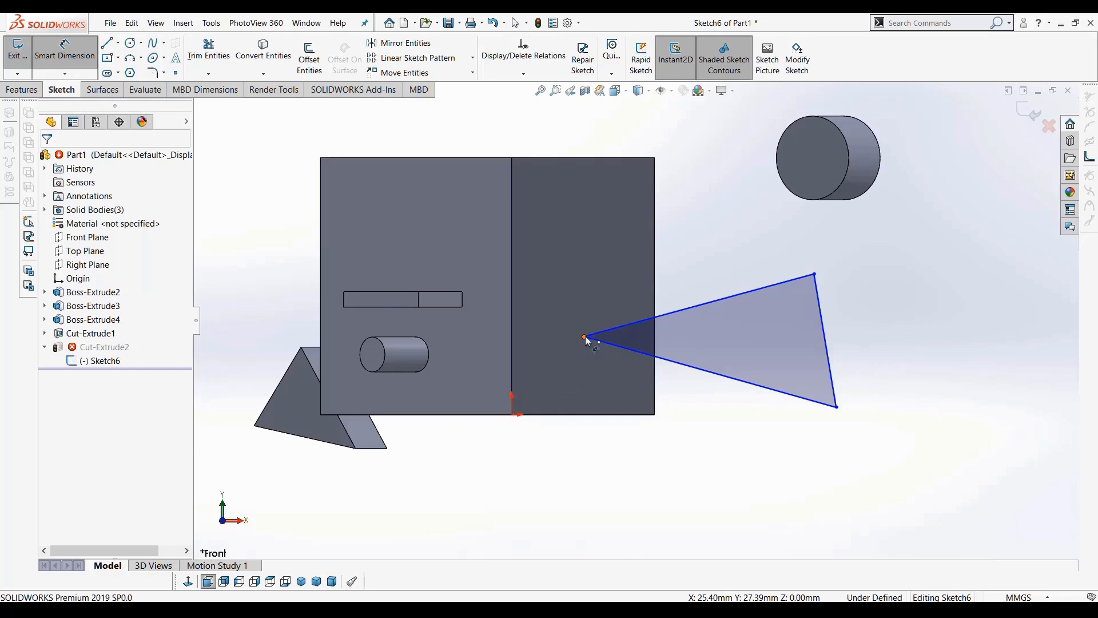
pyautogui.click(585, 337)
pyautogui.click(513, 415)
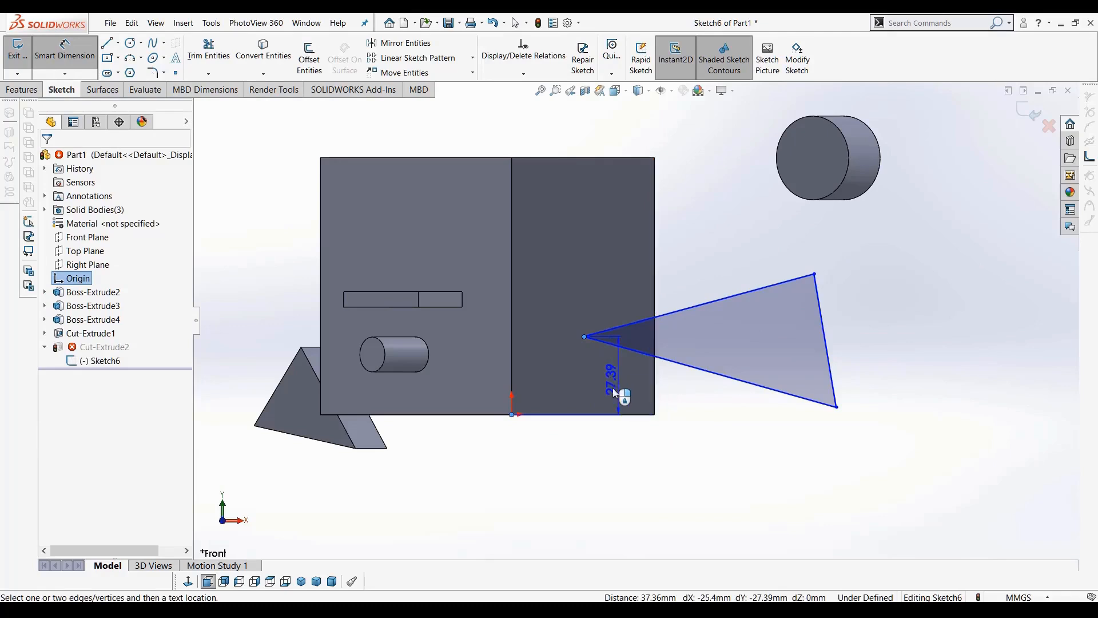
pyautogui.press('Escape')
pyautogui.click(63, 56)
pyautogui.press('Escape')
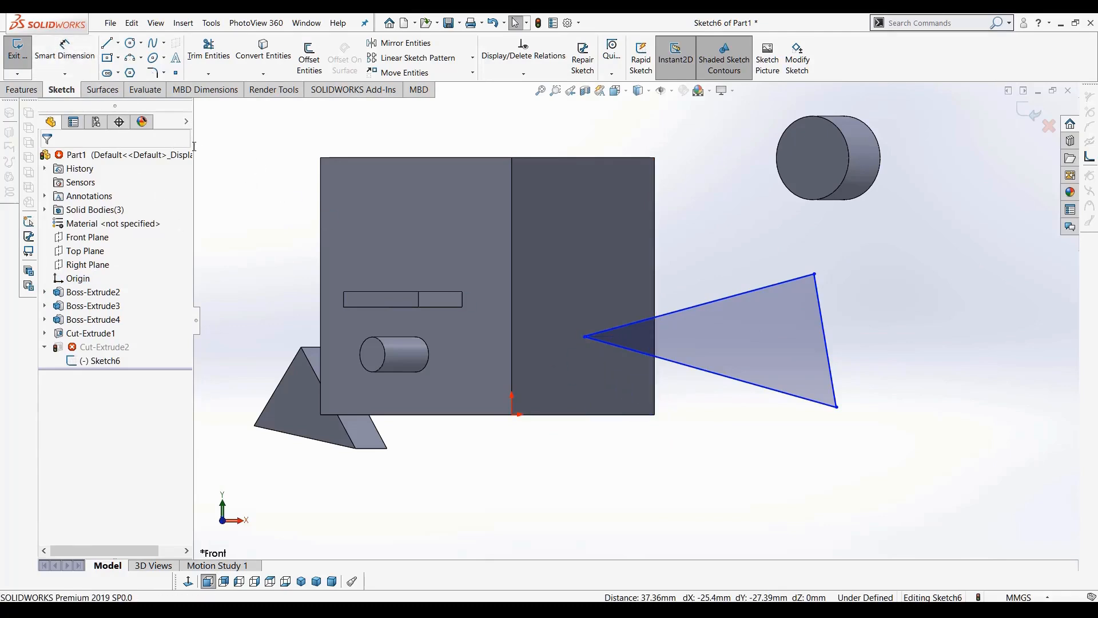
# Dimension the triangle's left vertex 20 mm from the block's right edge and exit the sketch
pyautogui.click(64, 55)
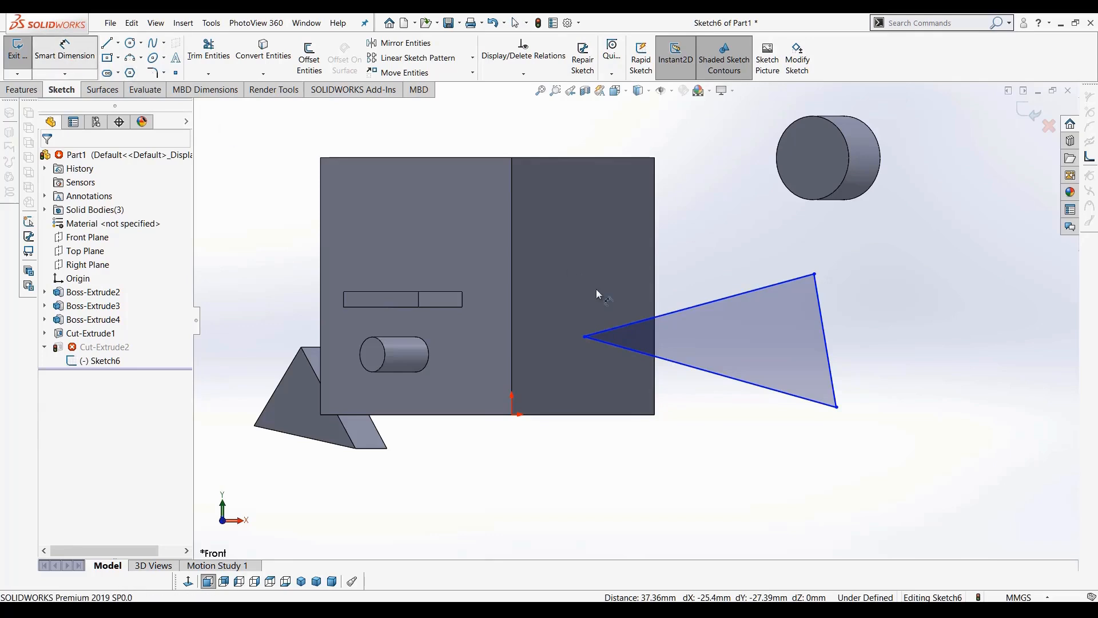
pyautogui.click(585, 337)
pyautogui.click(655, 393)
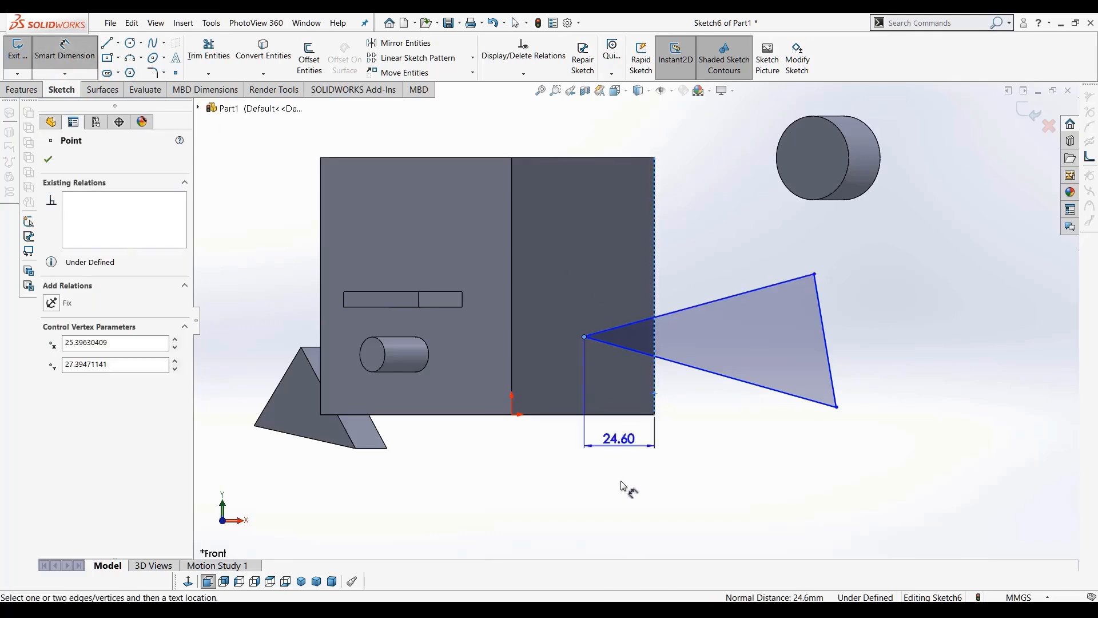
pyautogui.click(622, 482)
pyautogui.write('20')
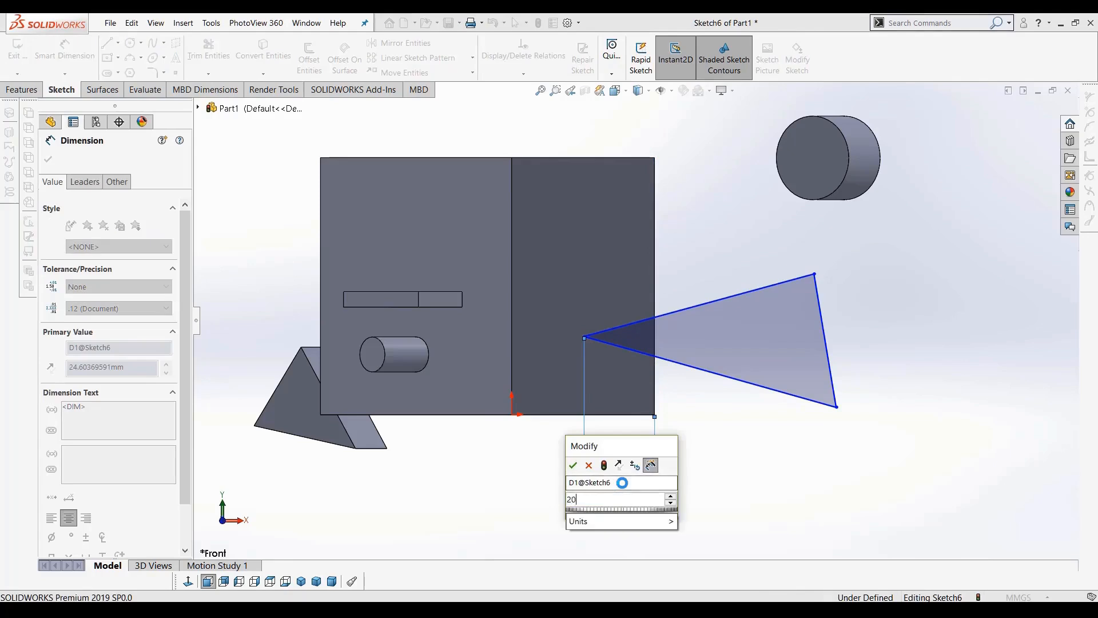
pyautogui.press('Return')
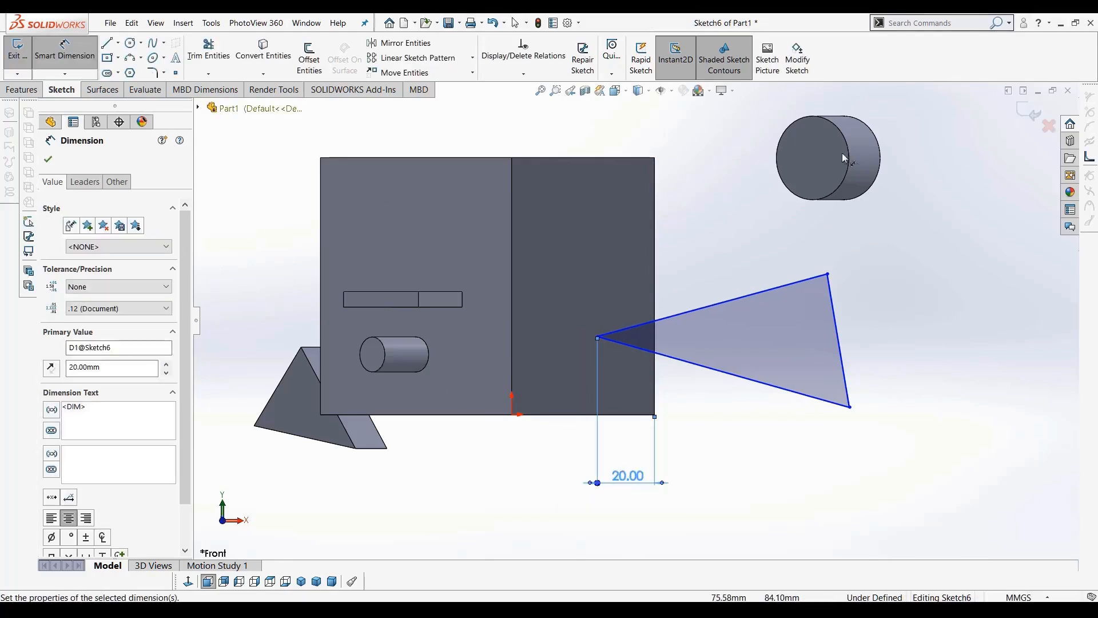
pyautogui.click(1021, 120)
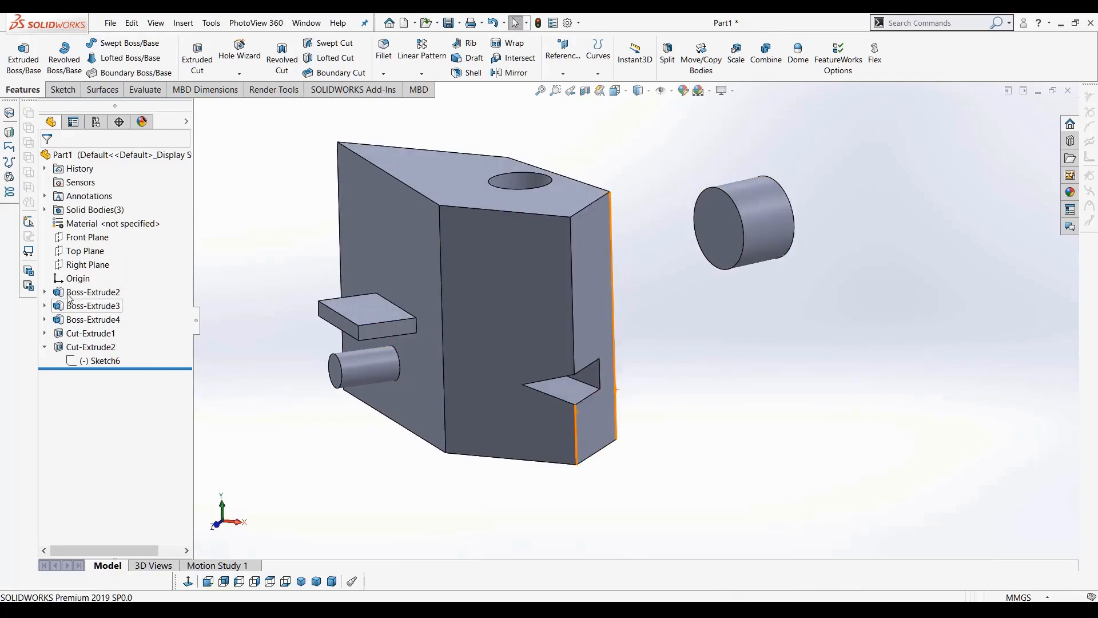
# Edit the Boss-Extrude2 sketch, set its bottom dimension to 30 mm, and rebuild the part
pyautogui.click(45, 293)
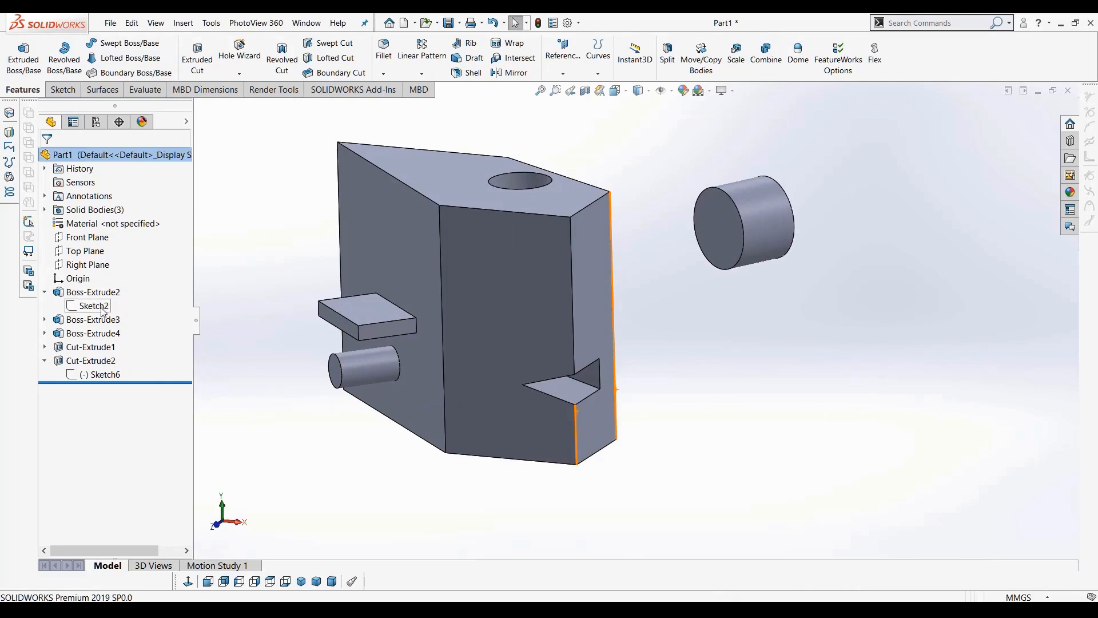
pyautogui.rightClick(101, 310)
pyautogui.click(109, 273)
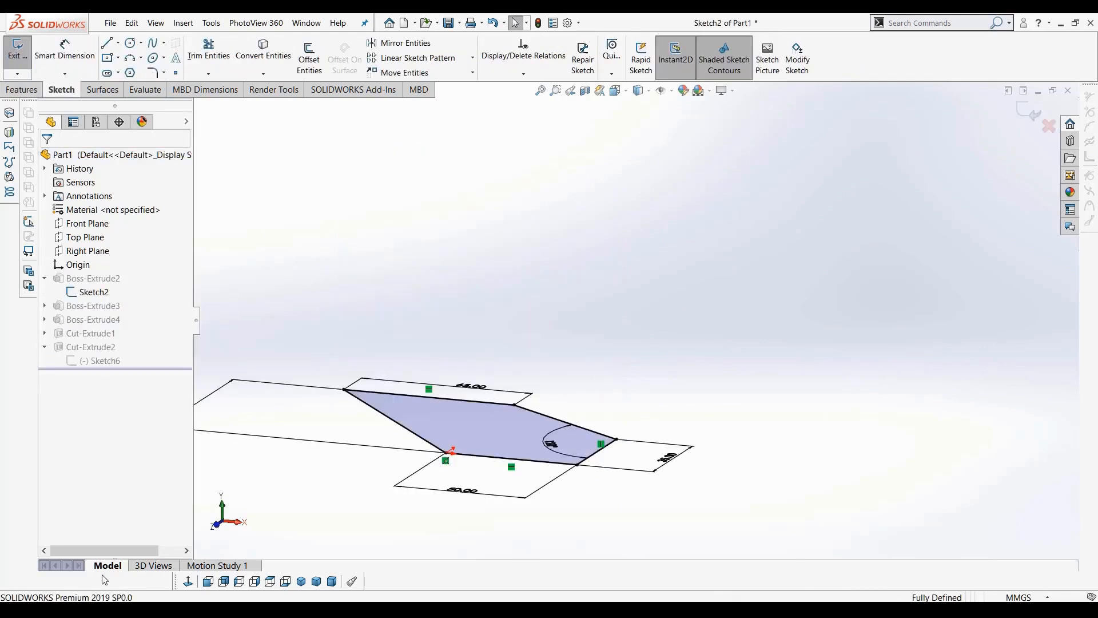
pyautogui.click(190, 581)
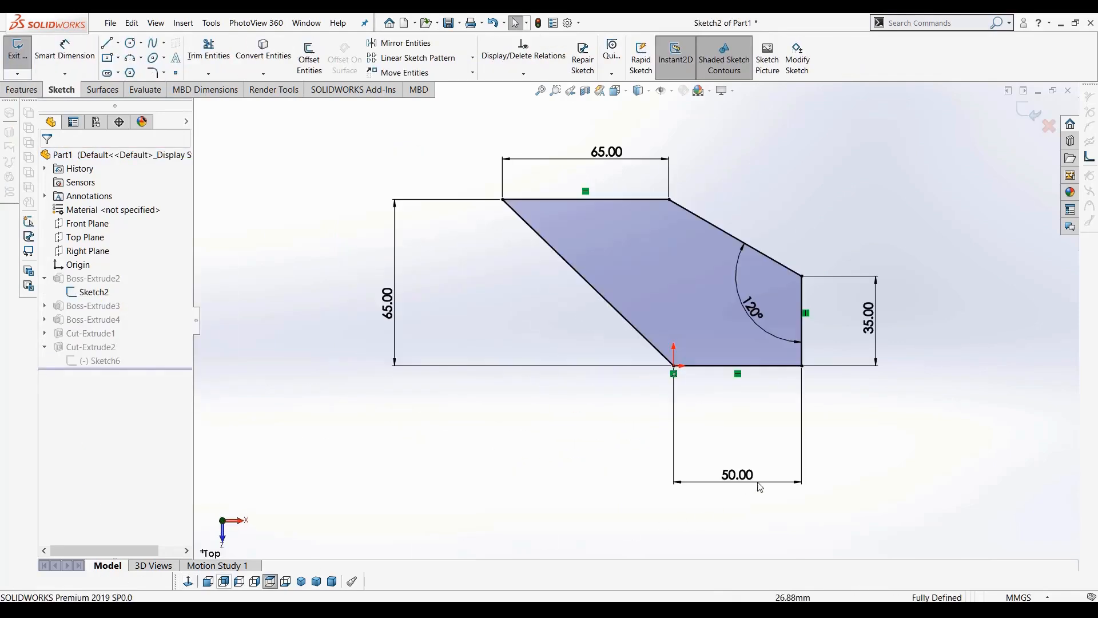
pyautogui.doubleClick(738, 475)
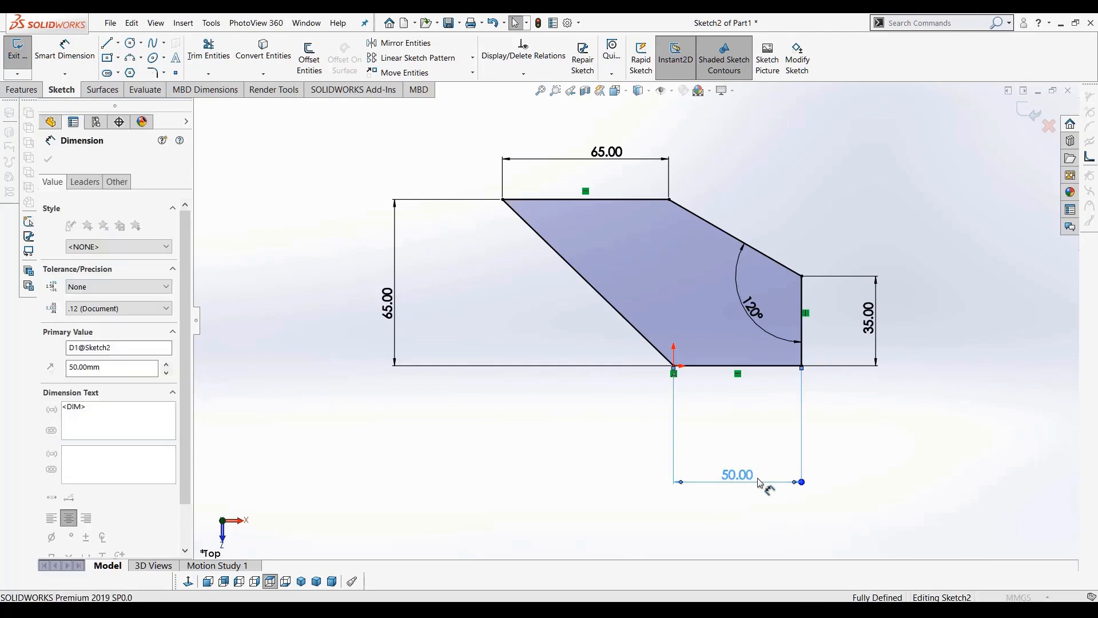
pyautogui.write('30')
pyautogui.press('Return')
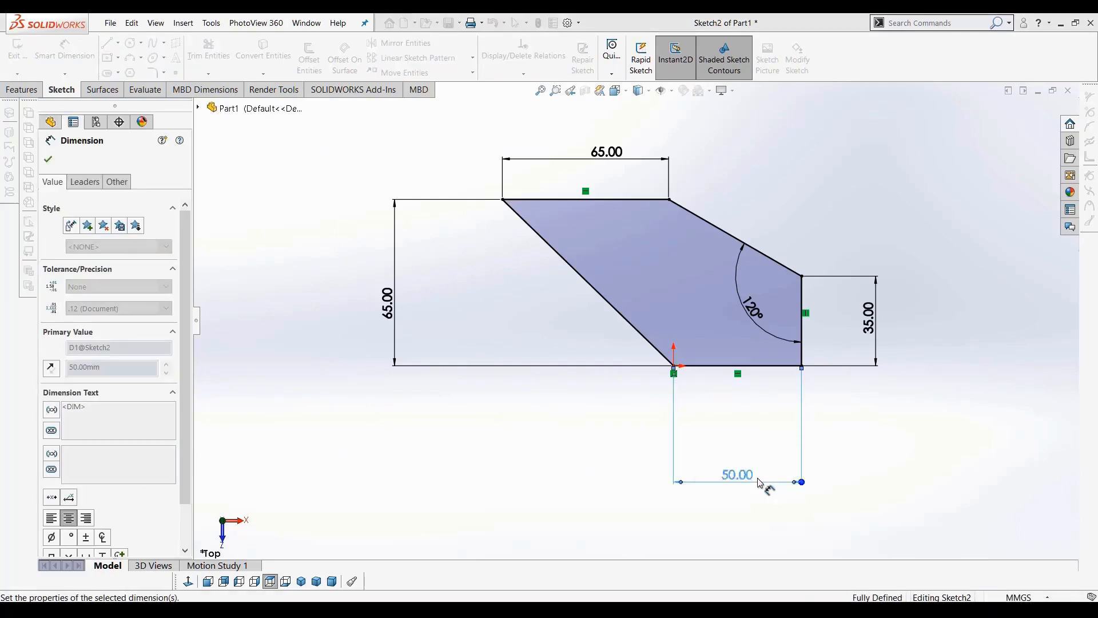
pyautogui.click(1033, 122)
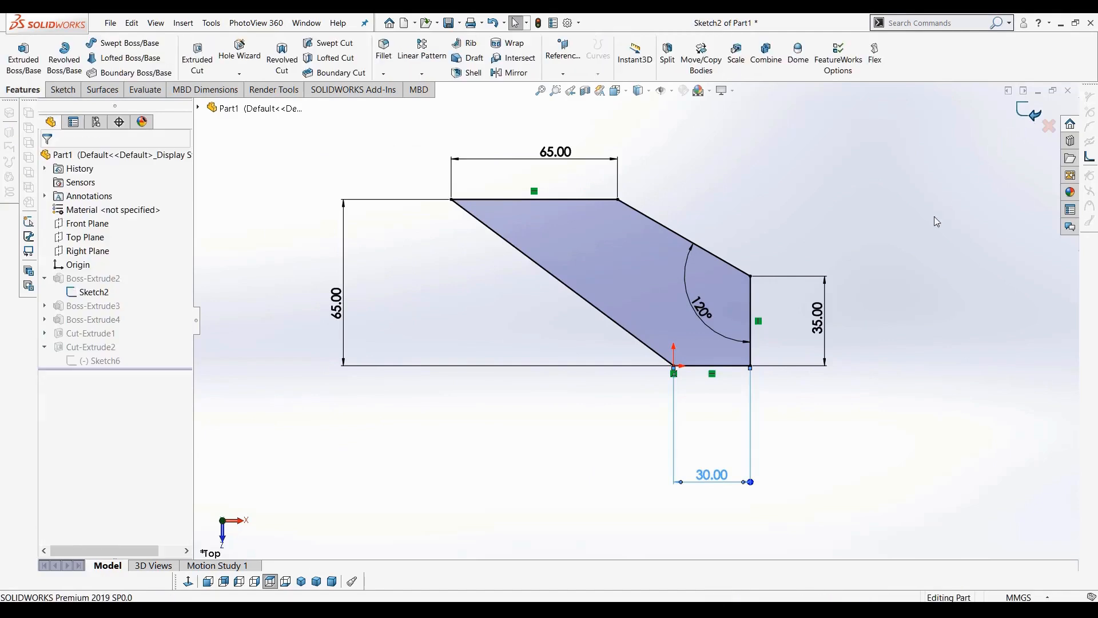
# Rotate and zoom around the part to examine the rebuilt geometry
pyautogui.moveTo(827, 362); pyautogui.dragTo(806, 109, button='middle')
pyautogui.scroll(-4, 744, 268)
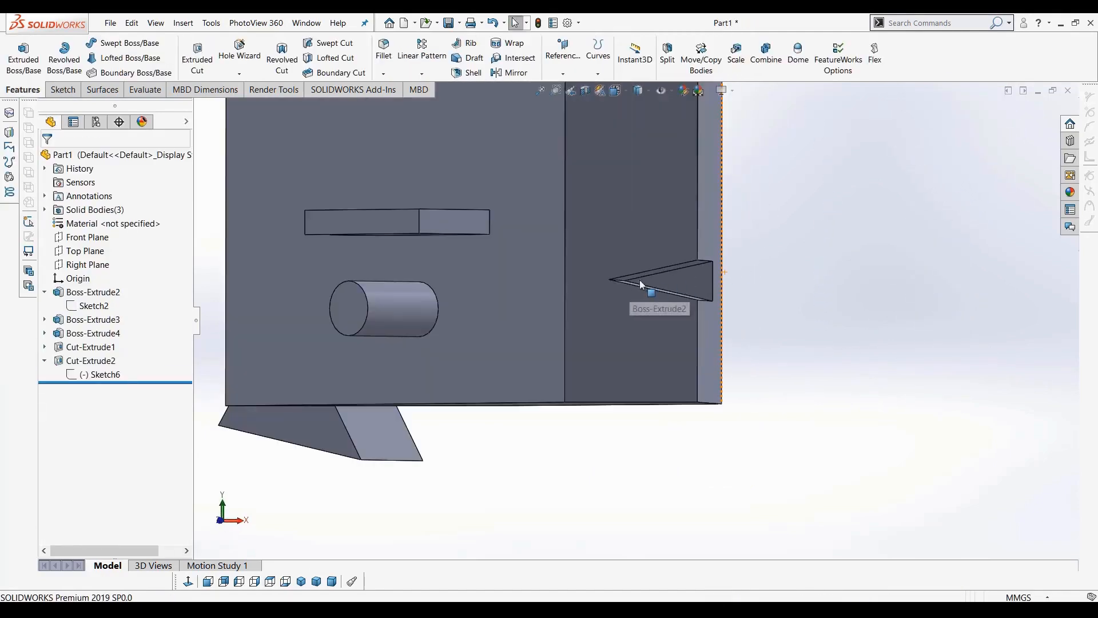
pyautogui.scroll(4, 682, 282)
pyautogui.moveTo(667, 294); pyautogui.dragTo(680, 338, button='middle')
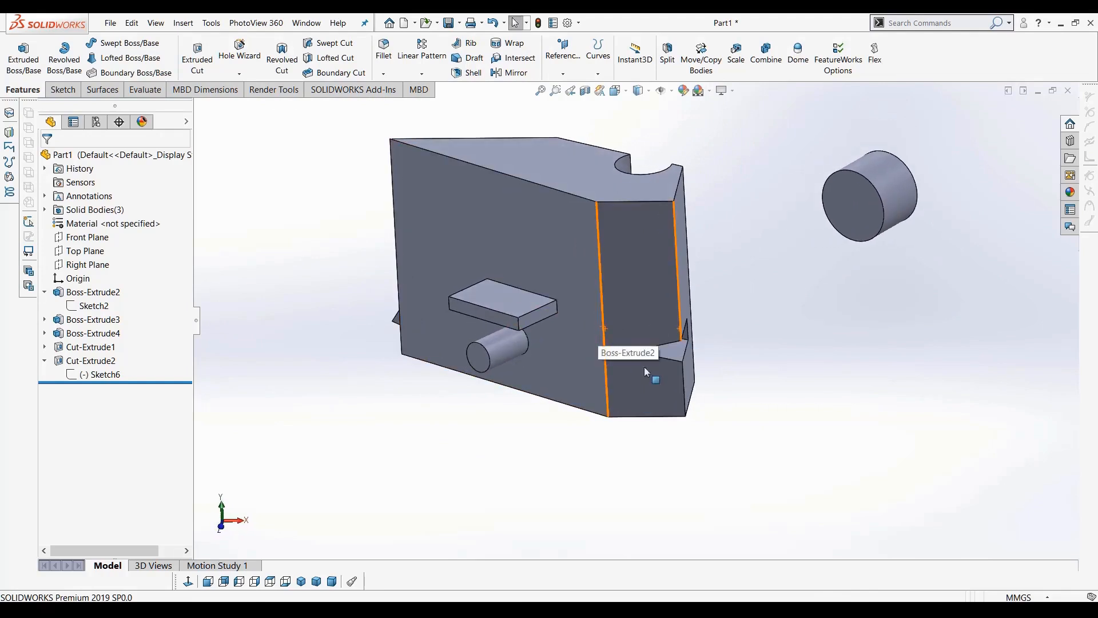
pyautogui.keyDown('ctrl'); pyautogui.click(696, 374); pyautogui.keyUp('ctrl')
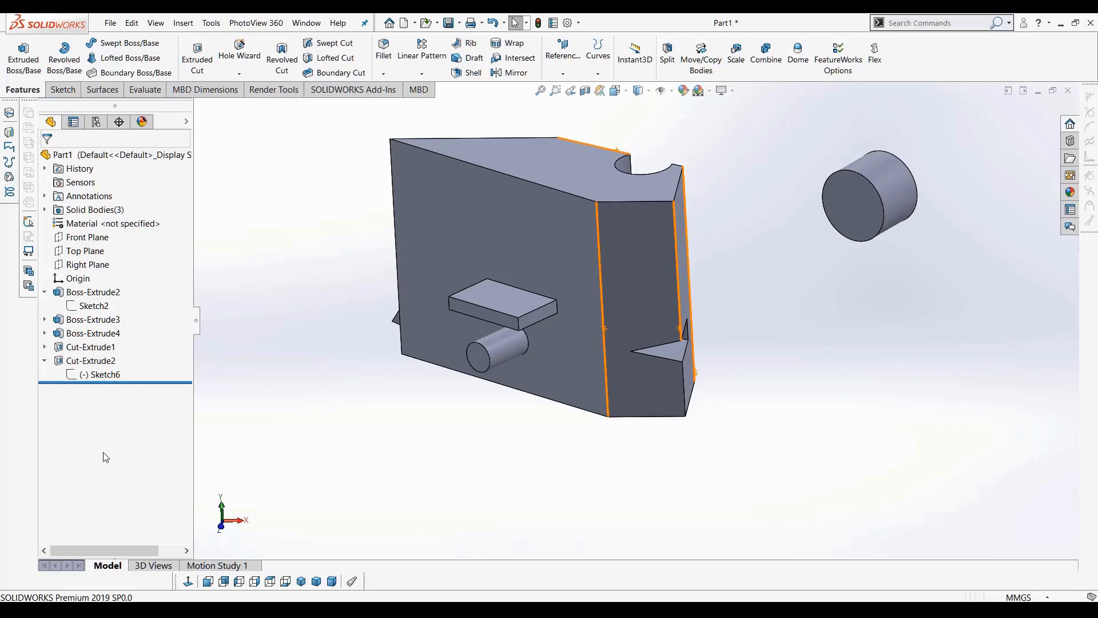
pyautogui.moveTo(799, 341); pyautogui.dragTo(788, 411, button='middle')
pyautogui.moveTo(413, 257); pyautogui.dragTo(544, 310, button='middle')
pyautogui.scroll(6, 543, 310)
pyautogui.click(543, 310)
pyautogui.scroll(-3, 660, 182)
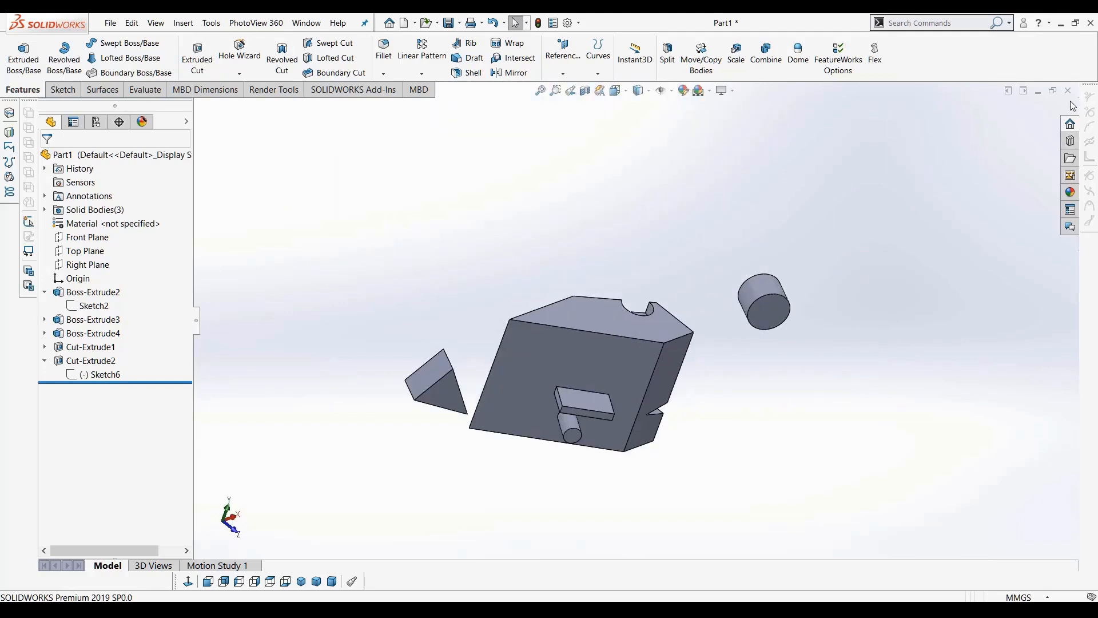
pyautogui.moveTo(663, 238); pyautogui.dragTo(606, 307, button='middle')
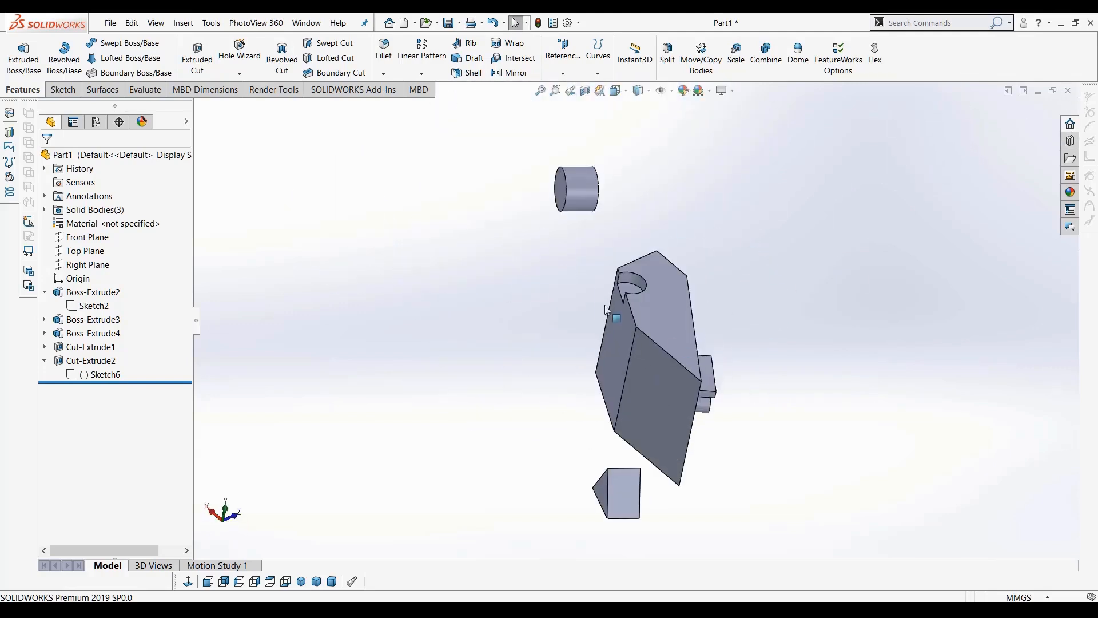
# Start a fillet on the block's top front edge and set its radius to 5 mm
pyautogui.click(642, 295)
pyautogui.click(382, 46)
pyautogui.moveTo(476, 289); pyautogui.dragTo(627, 399, button='middle')
pyautogui.scroll(-3, 626, 399)
pyautogui.moveTo(765, 442); pyautogui.dragTo(738, 350, button='middle')
pyautogui.moveTo(499, 313); pyautogui.dragTo(364, 250, button='middle')
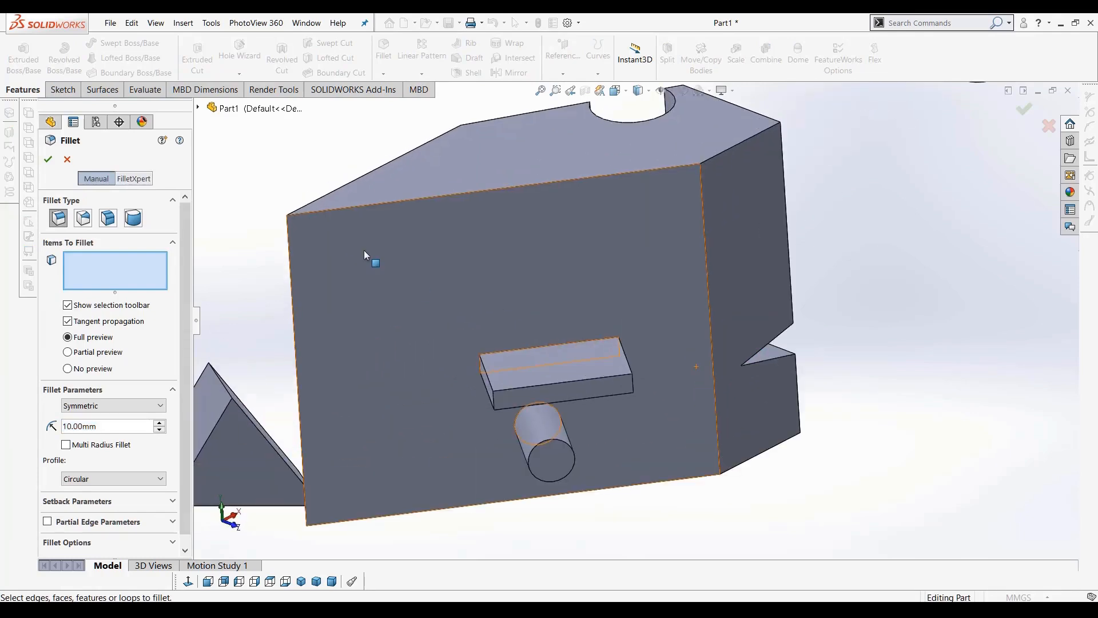
pyautogui.click(78, 372)
pyautogui.click(97, 341)
pyautogui.click(459, 195)
pyautogui.moveTo(475, 266); pyautogui.dragTo(518, 270, button='middle')
pyautogui.scroll(1, 472, 262)
pyautogui.scroll(-2, 471, 256)
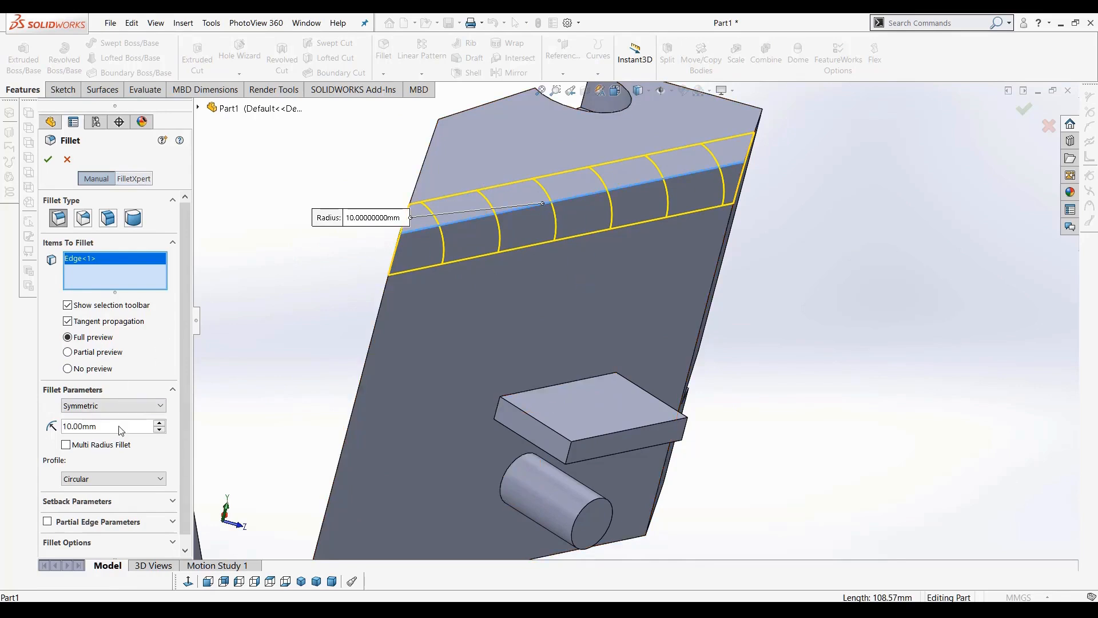
pyautogui.moveTo(137, 426); pyautogui.dragTo(2, 435)
pyautogui.write('5')
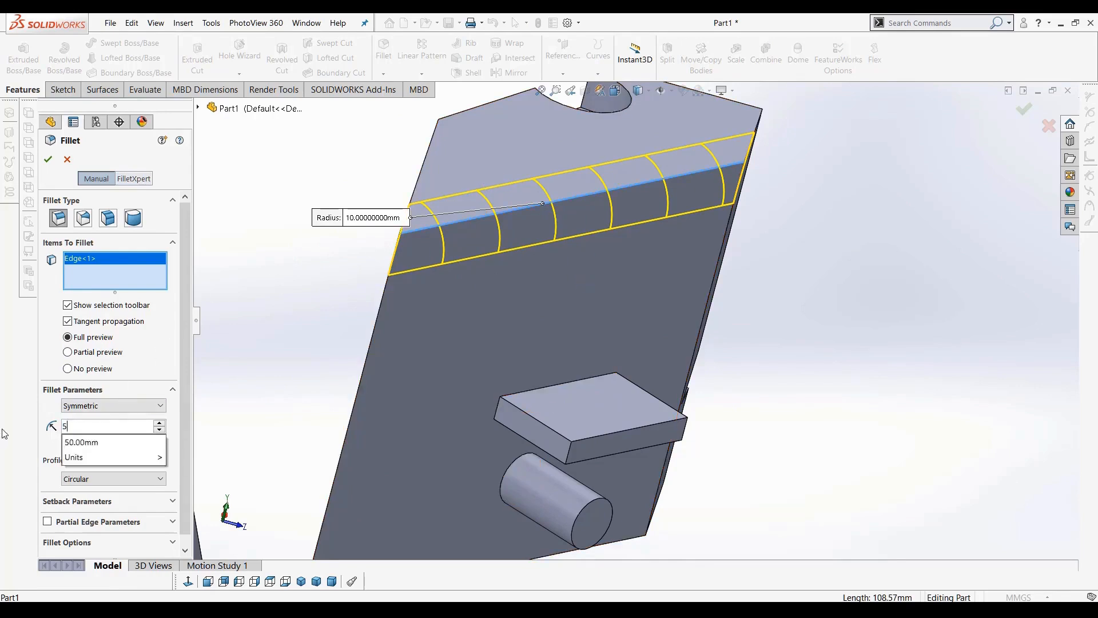
pyautogui.press('Return')
# Add the adjoining top side edge and the vertical corner edge to the fillet and apply it
pyautogui.moveTo(637, 294); pyautogui.dragTo(775, 166, button='middle')
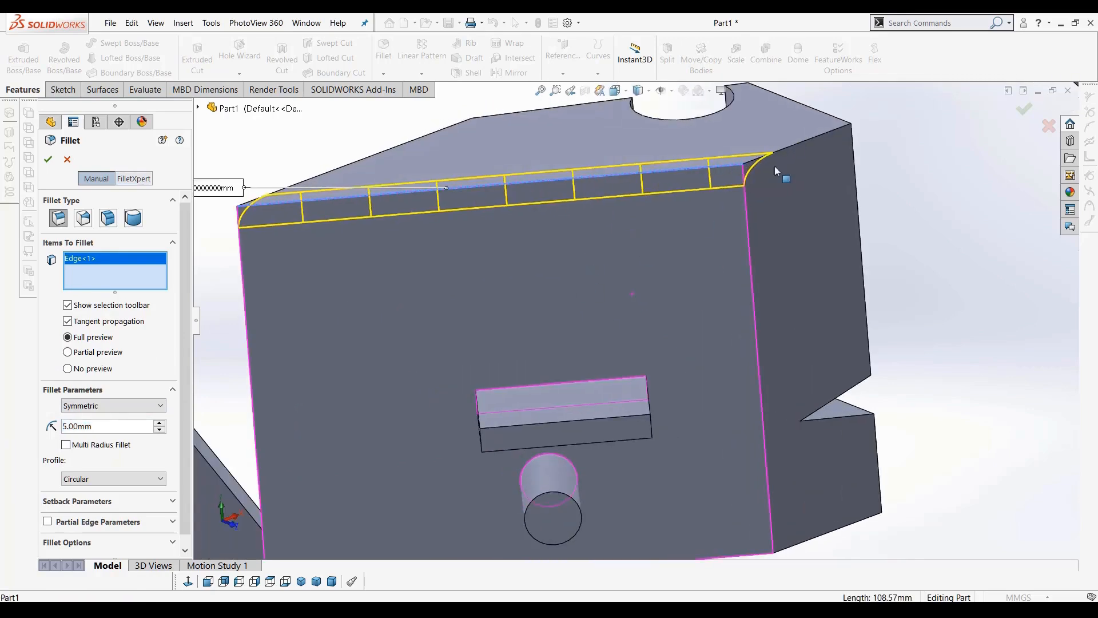
pyautogui.click(803, 143)
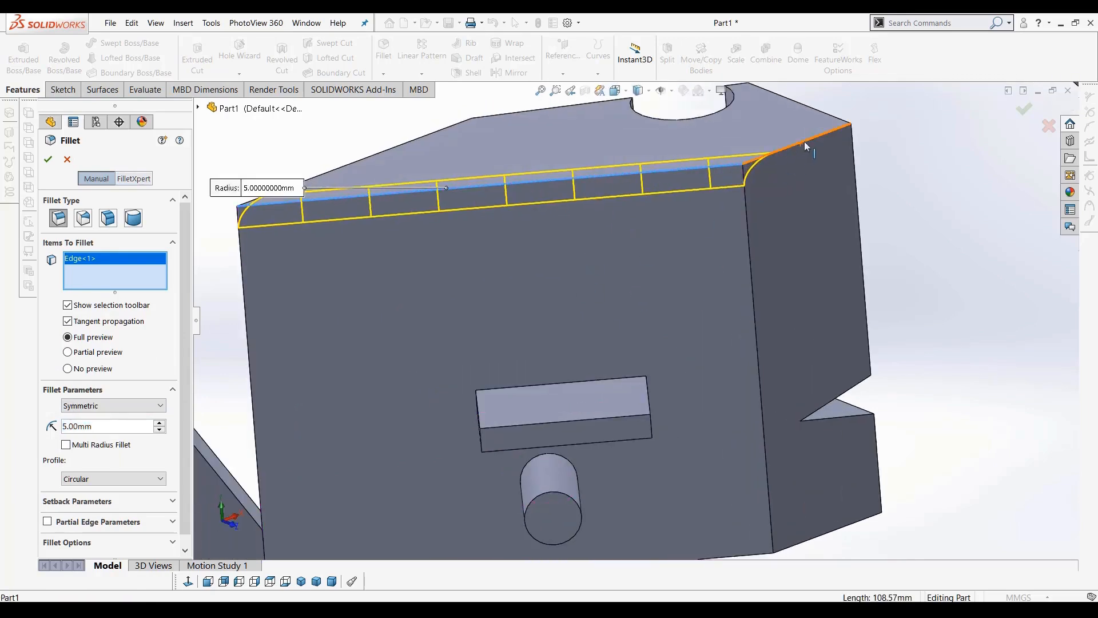
pyautogui.click(746, 211)
pyautogui.scroll(5, 722, 273)
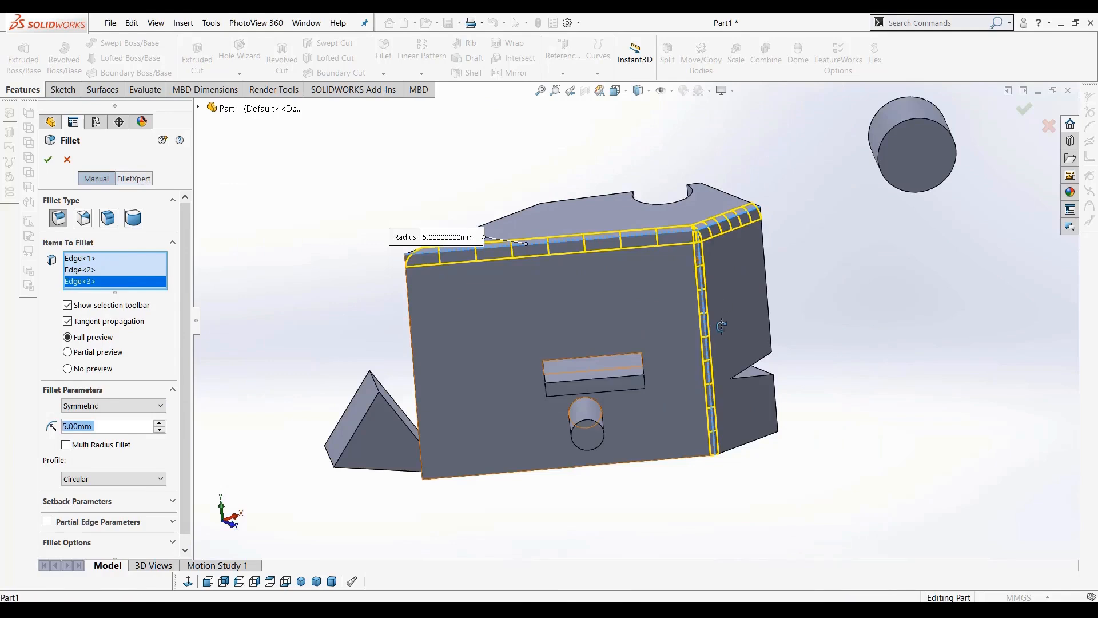
pyautogui.moveTo(722, 273); pyautogui.dragTo(716, 328, button='middle')
pyautogui.click(48, 160)
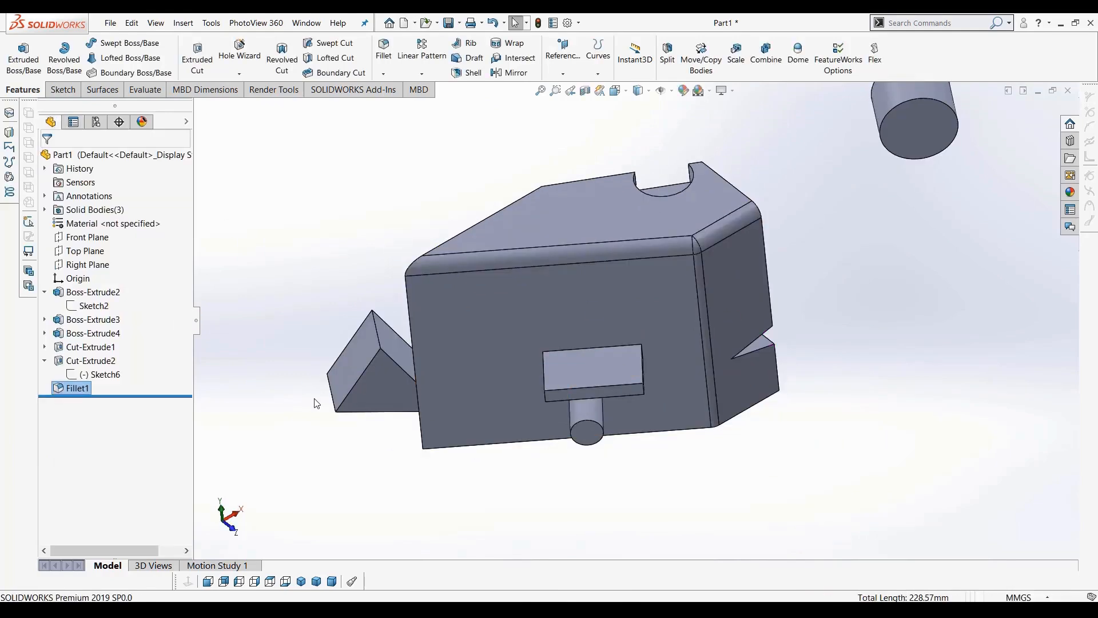
# Fillet the block's front left vertical edge at 5 mm, then delete that new fillet
pyautogui.click(703, 273)
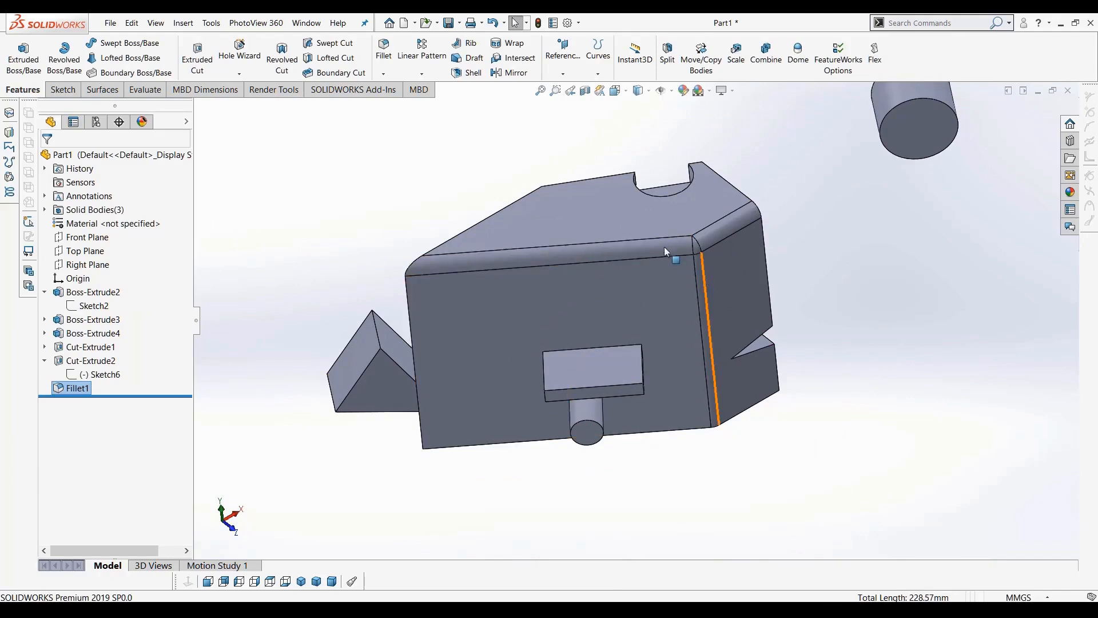
pyautogui.click(384, 50)
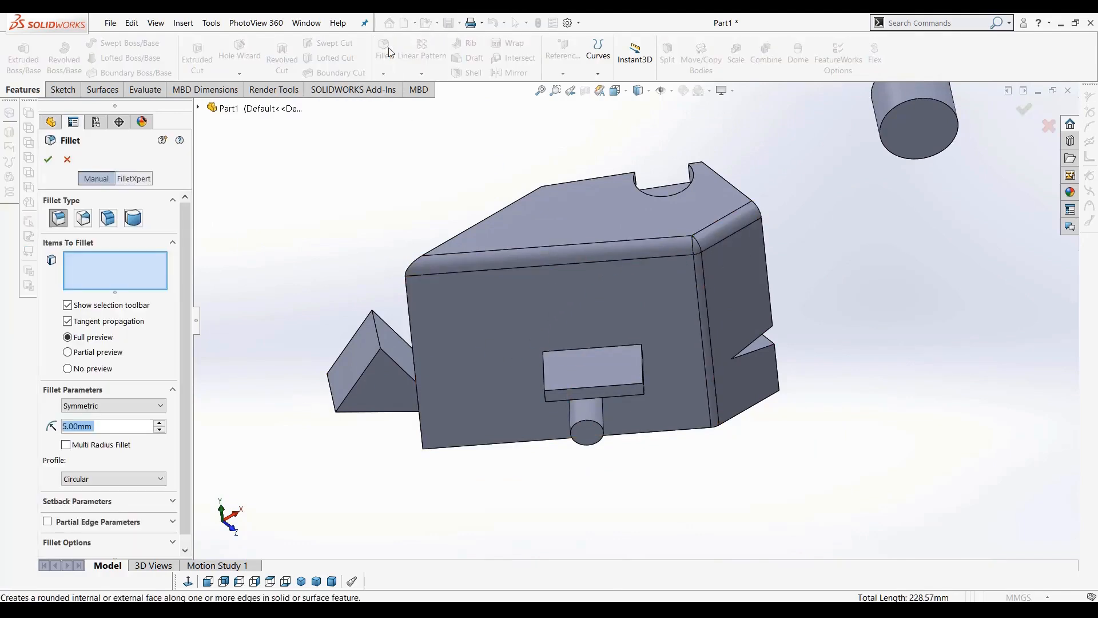
pyautogui.click(409, 308)
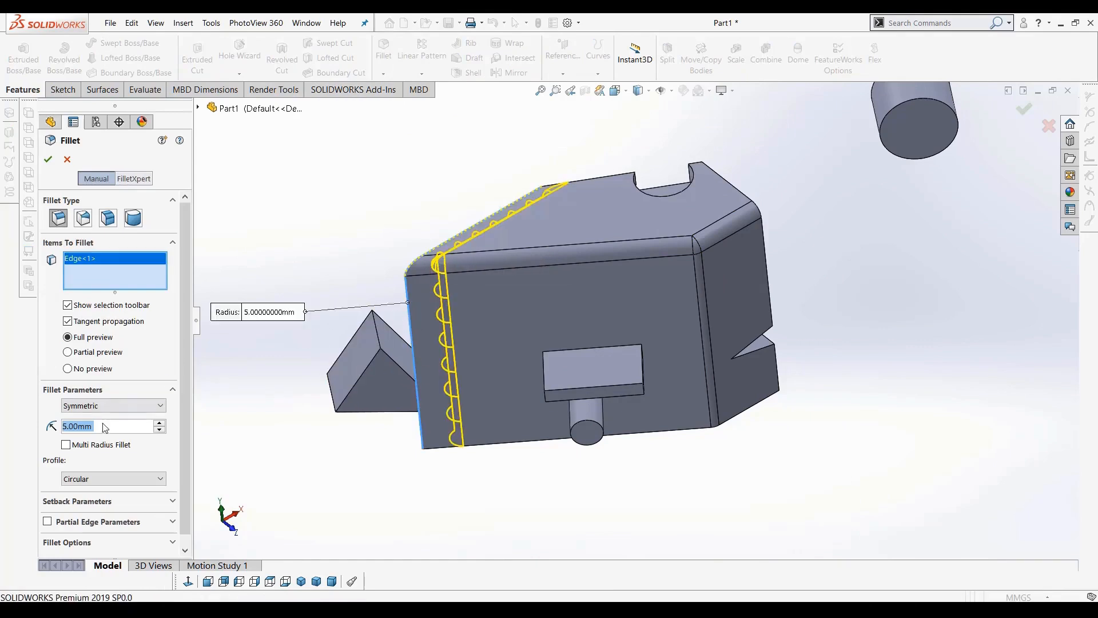
pyautogui.click(48, 159)
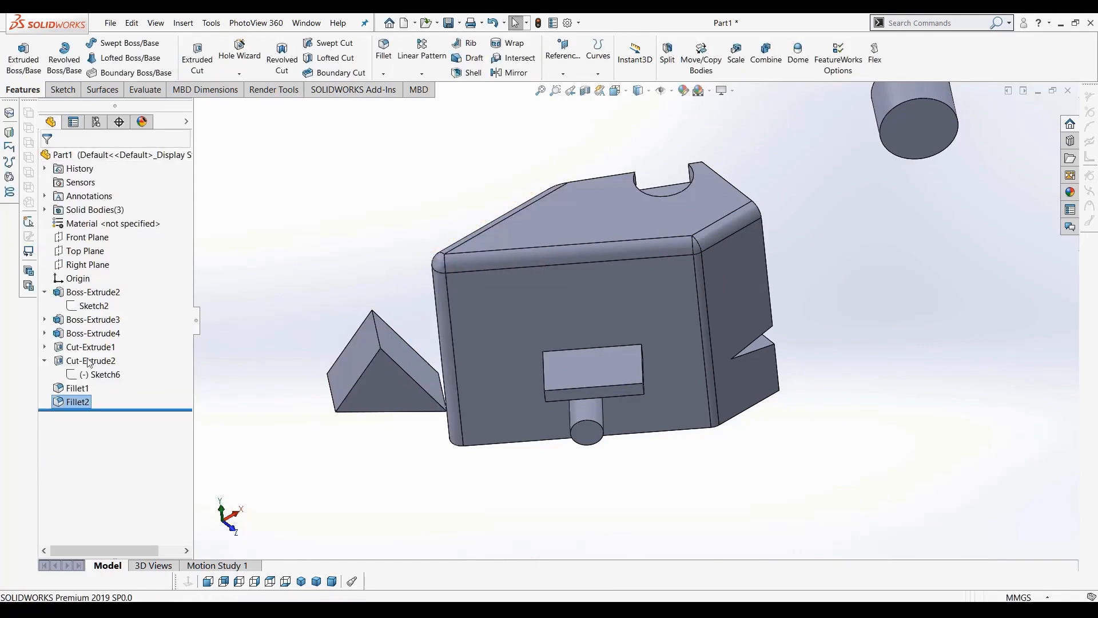
pyautogui.press('Delete')
pyautogui.press('Return')
# Edit Fillet1 to add the block's front left vertical edge
pyautogui.rightClick(69, 392)
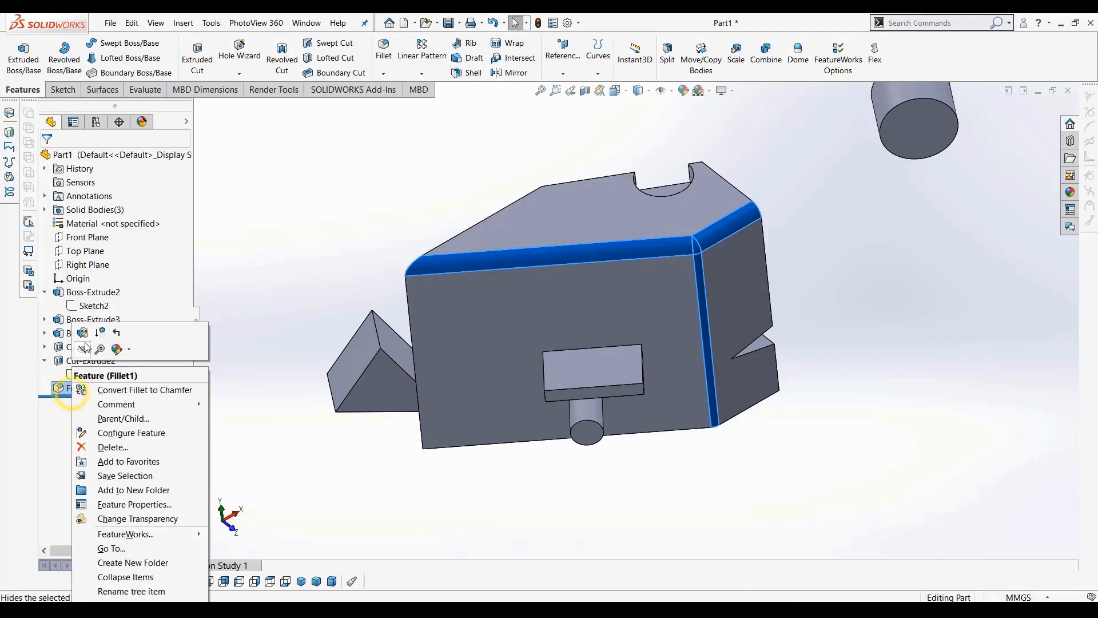
pyautogui.click(83, 333)
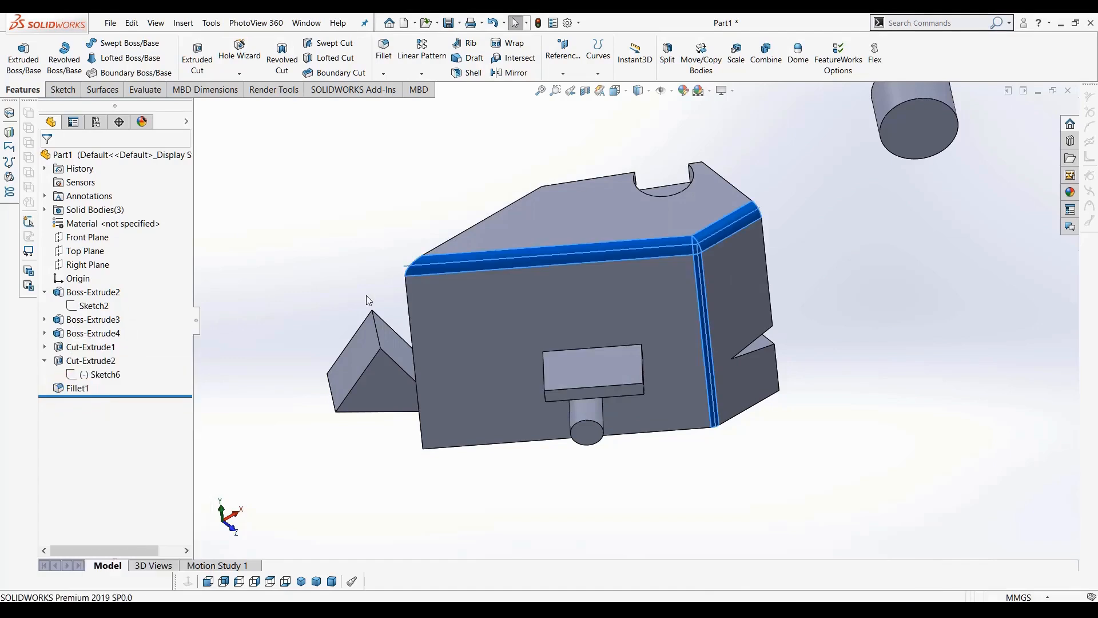
pyautogui.click(409, 301)
pyautogui.moveTo(521, 444); pyautogui.dragTo(554, 441, button='middle')
pyautogui.click(48, 160)
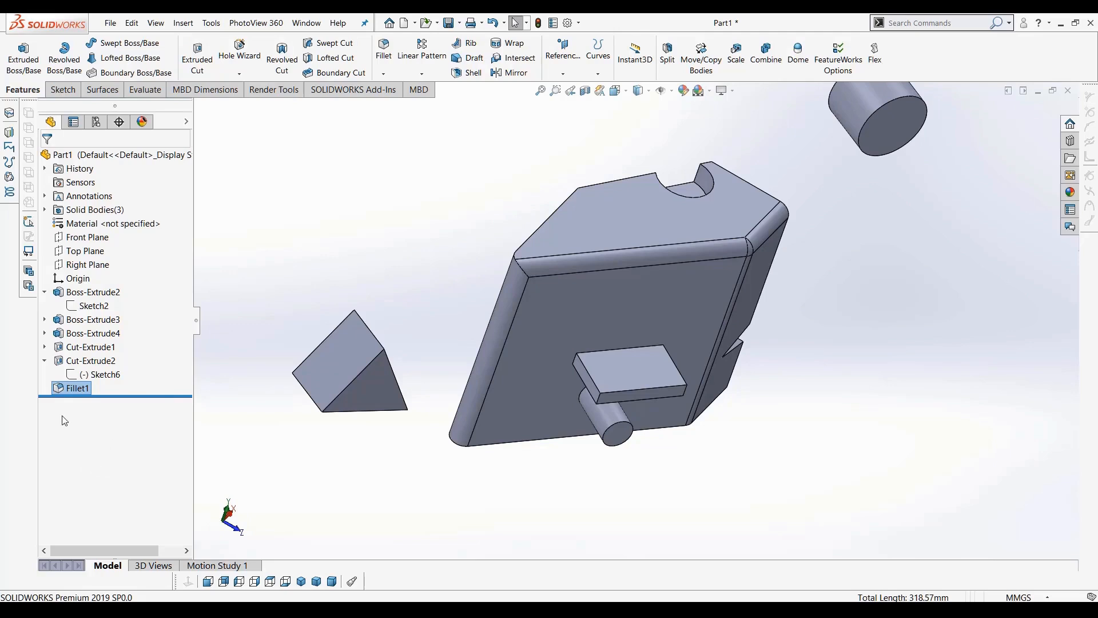
# Edit Fillet1 and set its radius to 2 mm
pyautogui.rightClick(72, 391)
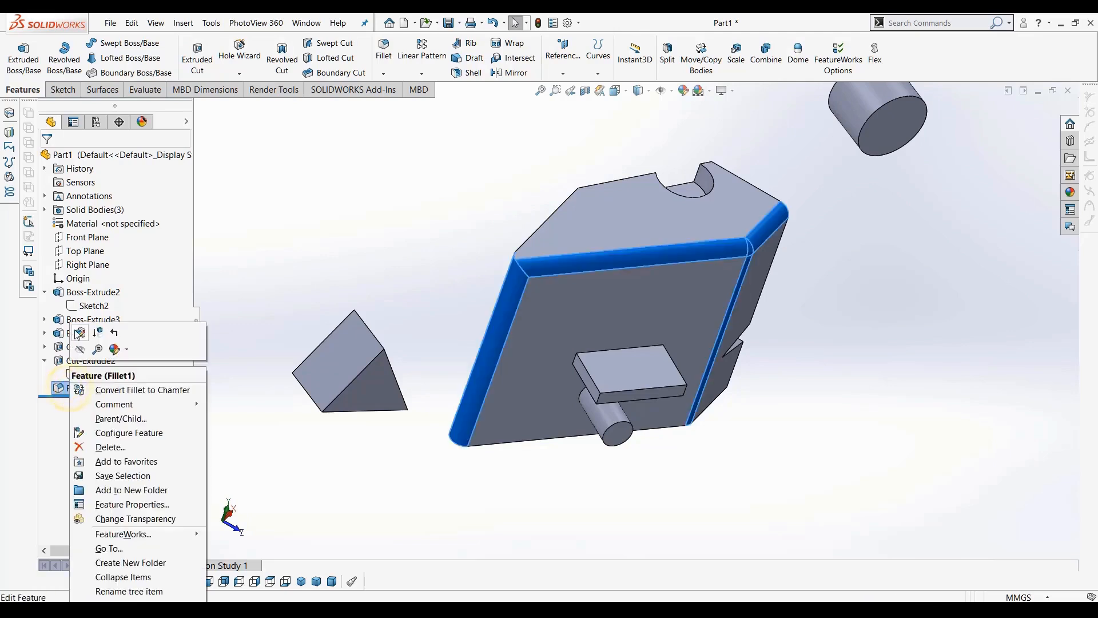
pyautogui.click(77, 335)
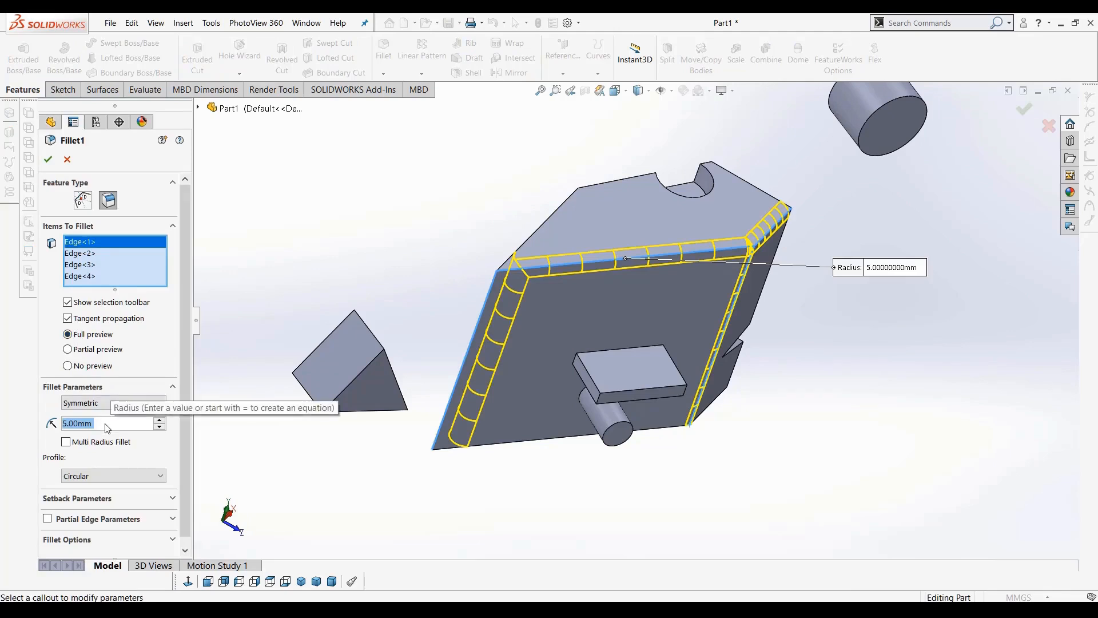
pyautogui.write('2')
pyautogui.press('Return')
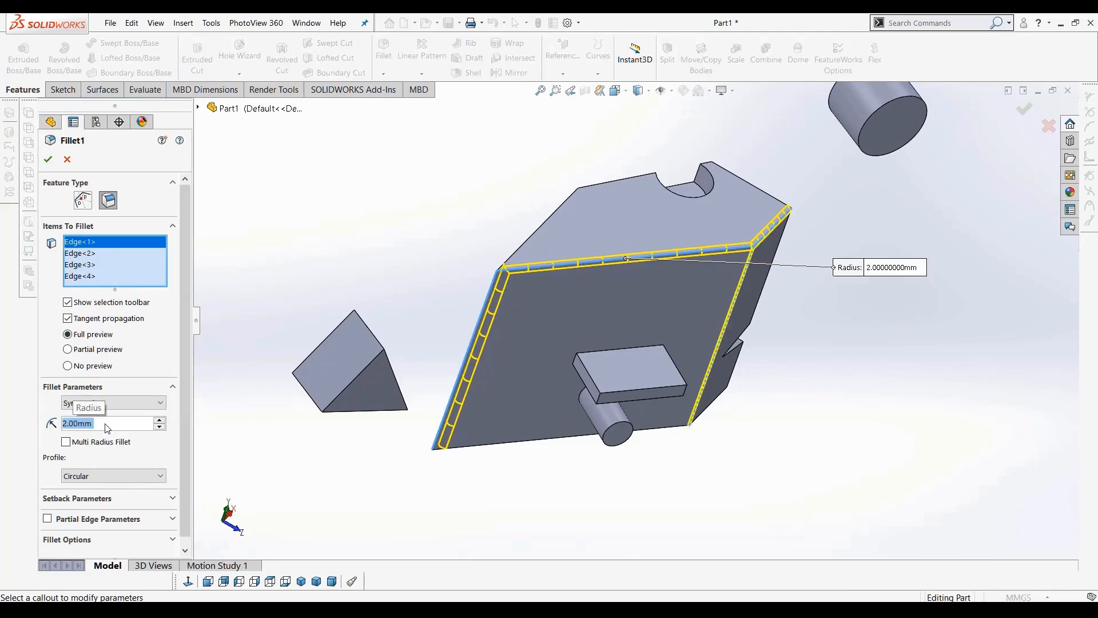
pyautogui.click(48, 158)
# Edit Fillet1 and raise its radius to 22 mm
pyautogui.rightClick(74, 388)
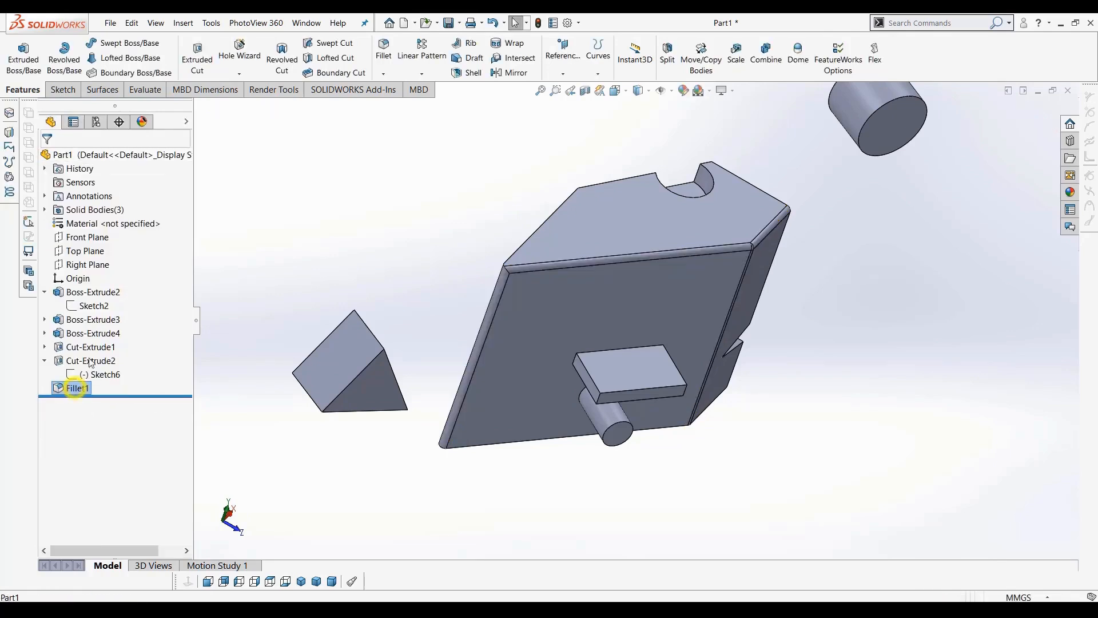
pyautogui.click(85, 333)
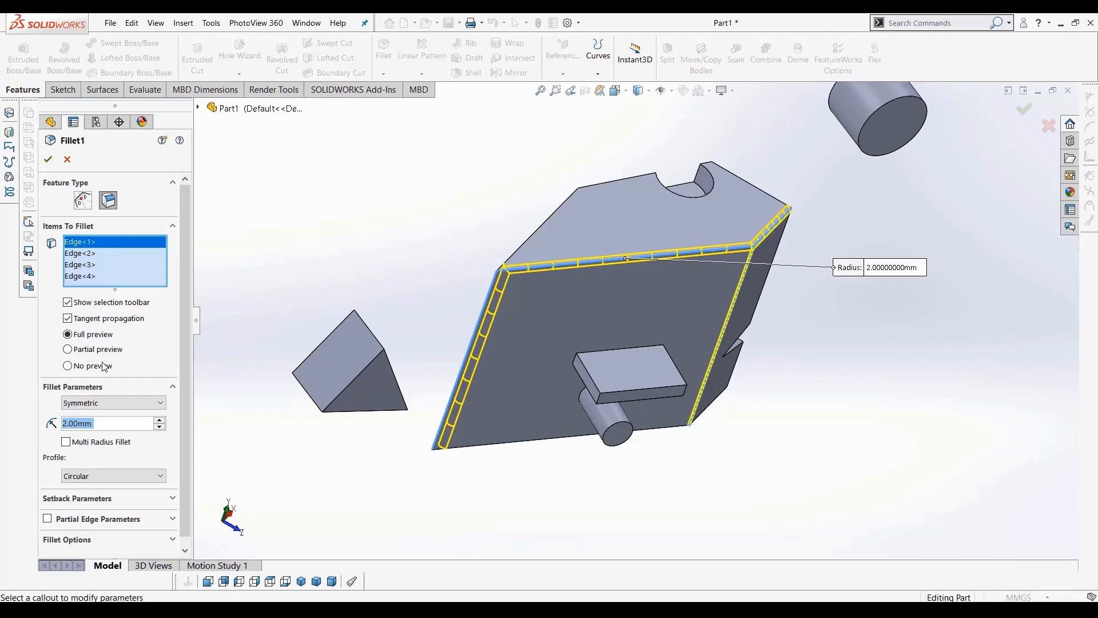
pyautogui.click(159, 421)
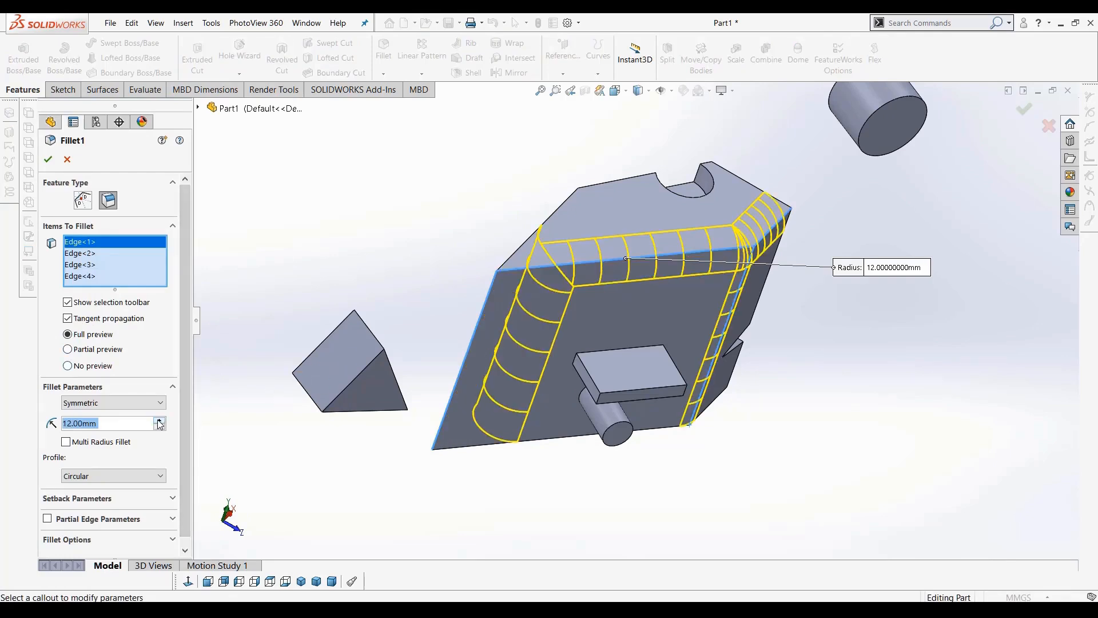
pyautogui.click(160, 421)
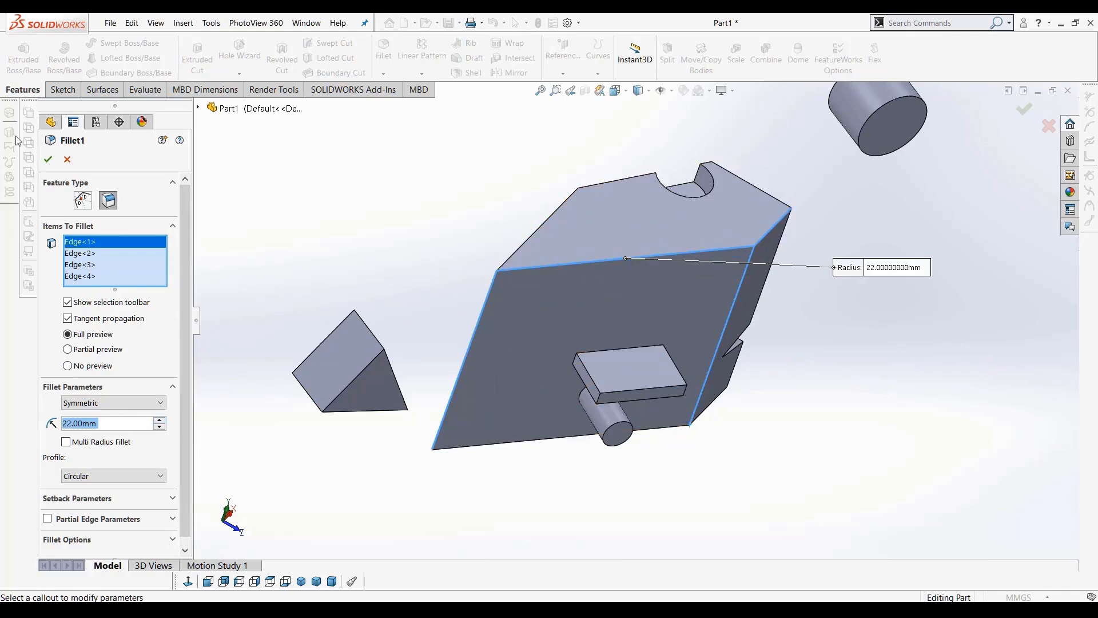
pyautogui.click(48, 160)
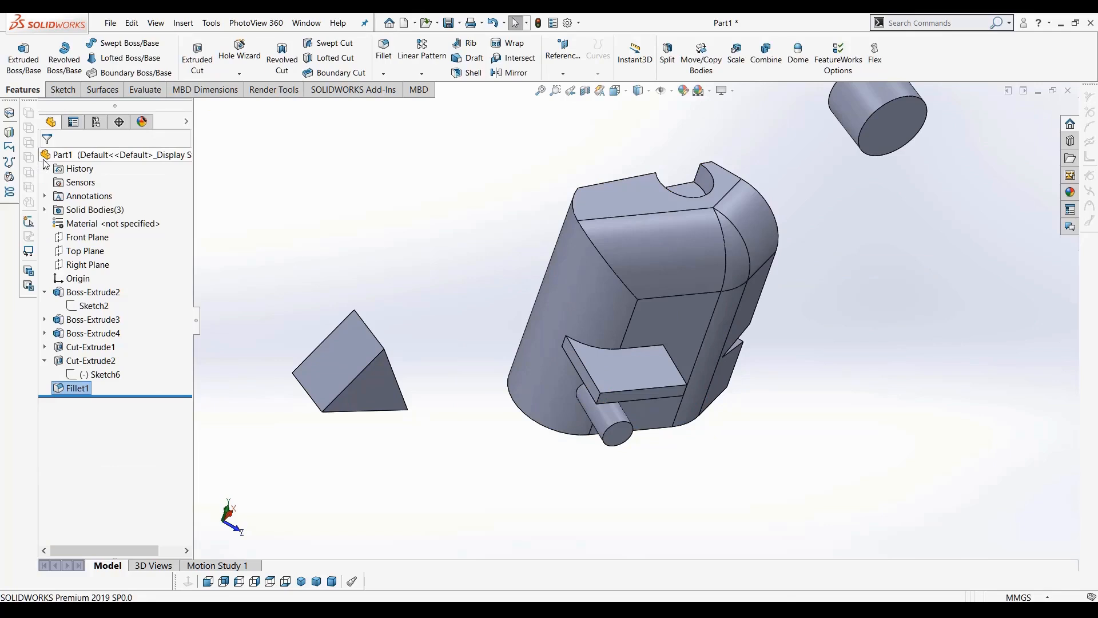
# Edit Fillet1 and try to apply a 32 mm radius
pyautogui.moveTo(471, 319); pyautogui.dragTo(492, 366, button='middle')
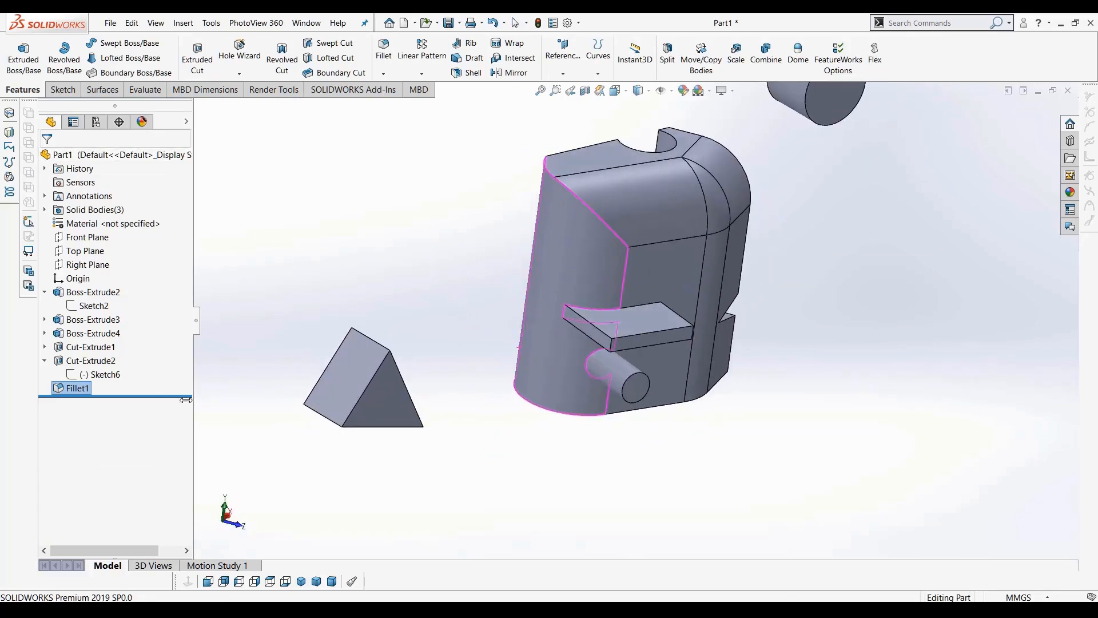
pyautogui.rightClick(69, 389)
pyautogui.click(86, 337)
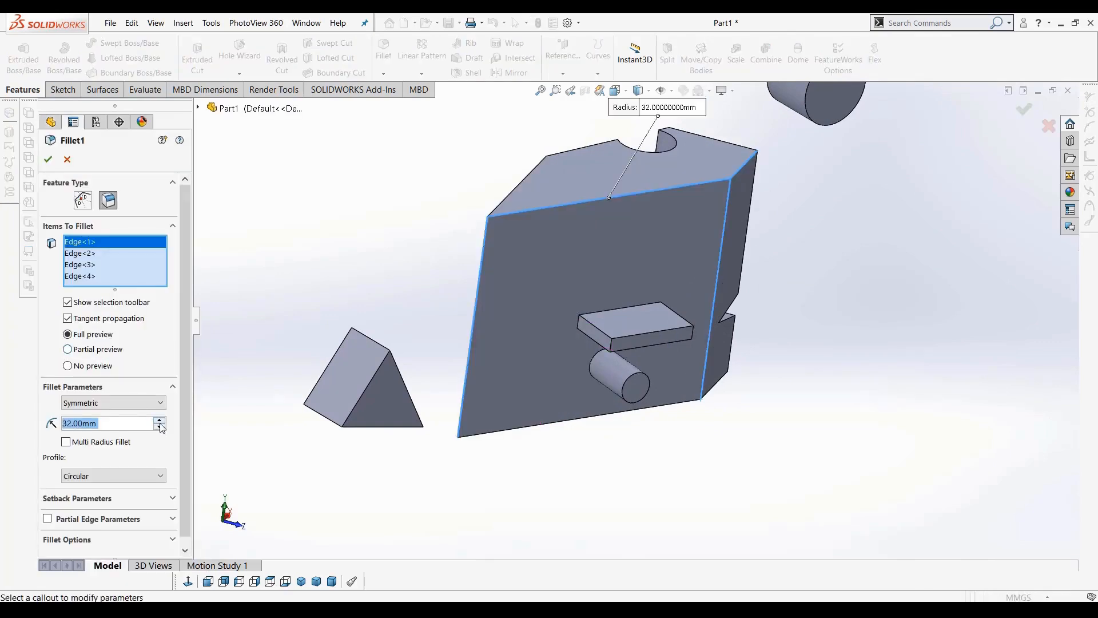
pyautogui.click(48, 160)
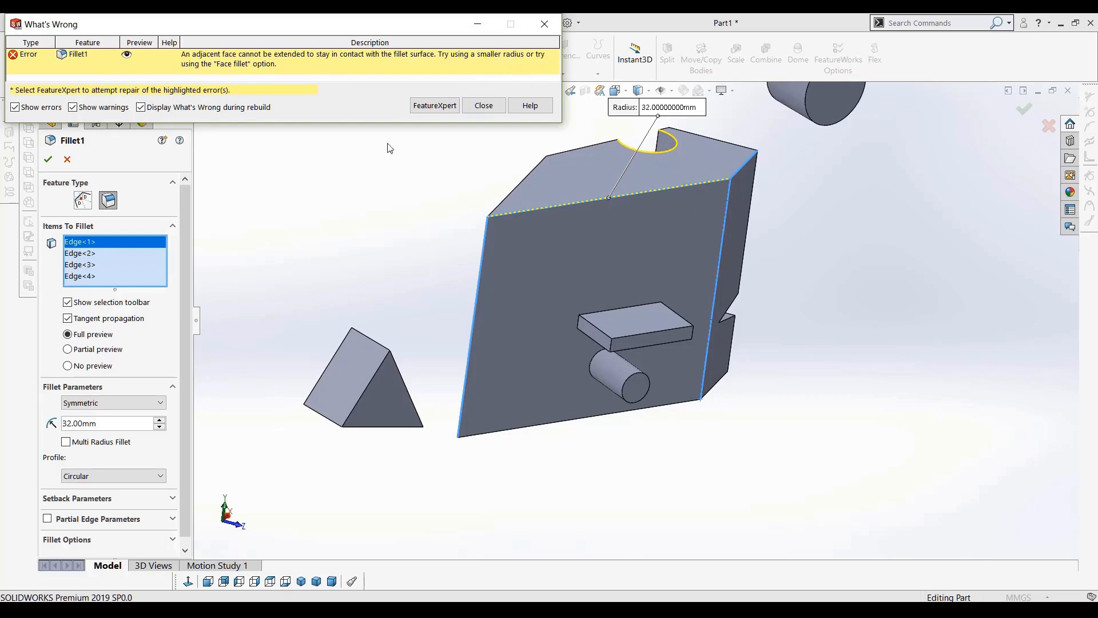
# Set Fillet1's radius to 10 mm, close the error dialog, and apply the fillet
pyautogui.moveTo(103, 424); pyautogui.dragTo(16, 424)
pyautogui.moveTo(119, 422); pyautogui.dragTo(2, 435)
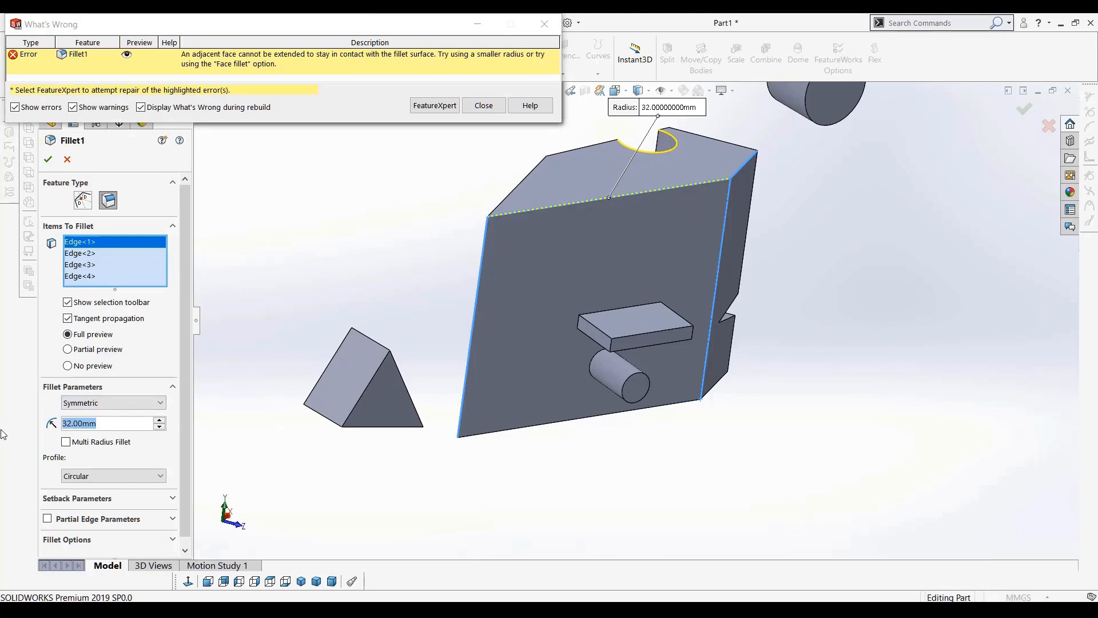
pyautogui.write('10')
pyautogui.press('Return')
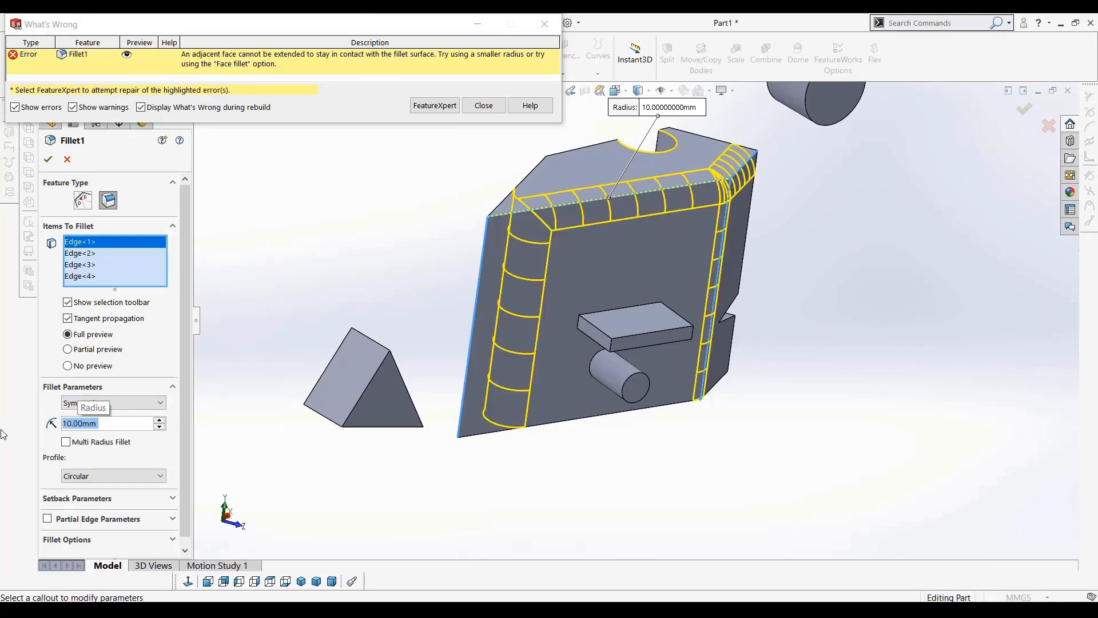
pyautogui.click(484, 107)
pyautogui.click(48, 160)
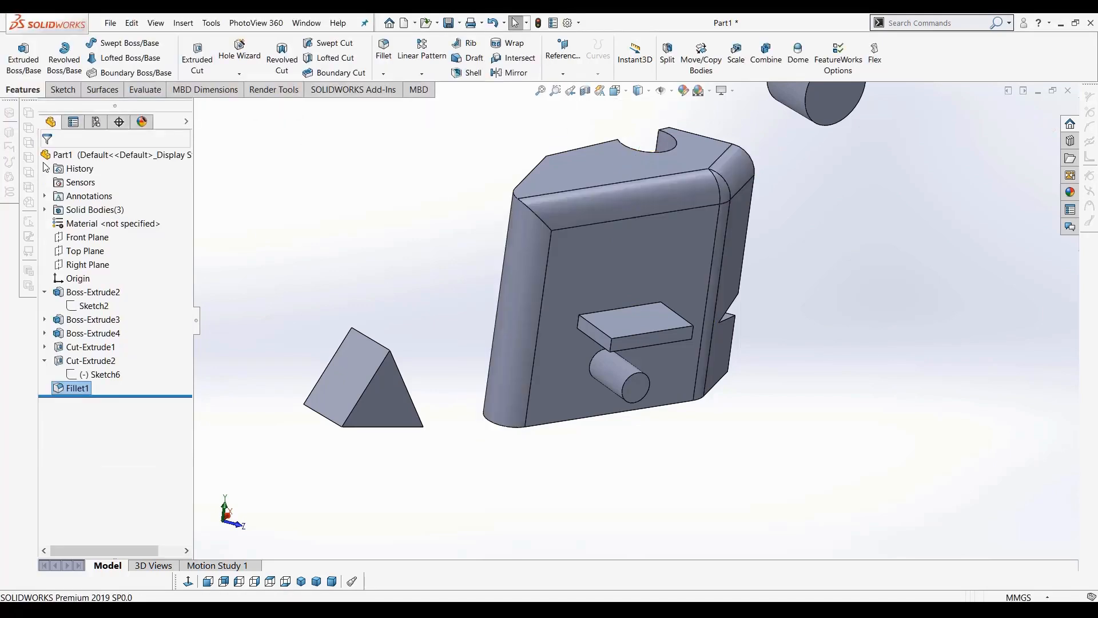
# Fillet the two edges along the block's angled side face with a 5 mm radius
pyautogui.moveTo(730, 375); pyautogui.dragTo(679, 437, button='middle')
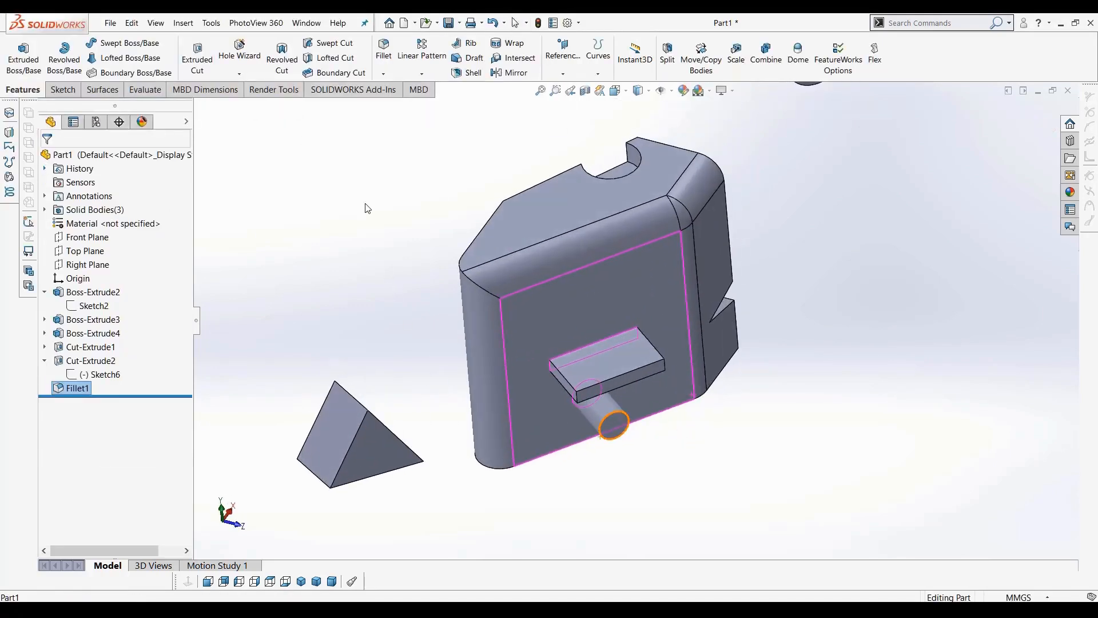
pyautogui.click(384, 55)
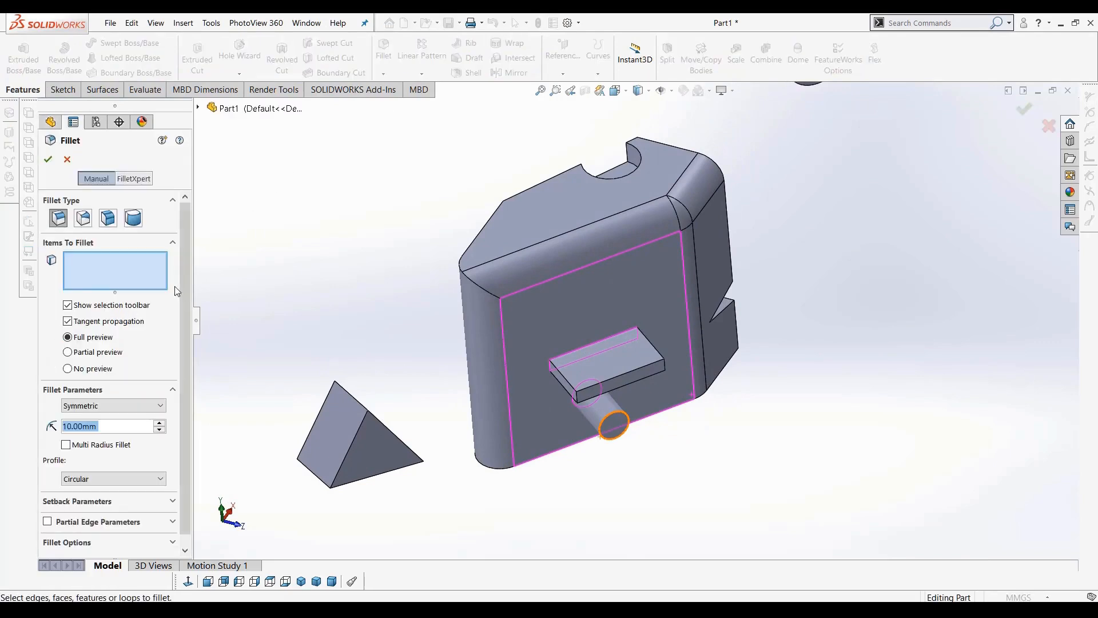
pyautogui.moveTo(400, 255); pyautogui.dragTo(458, 338, button='middle')
pyautogui.click(121, 427)
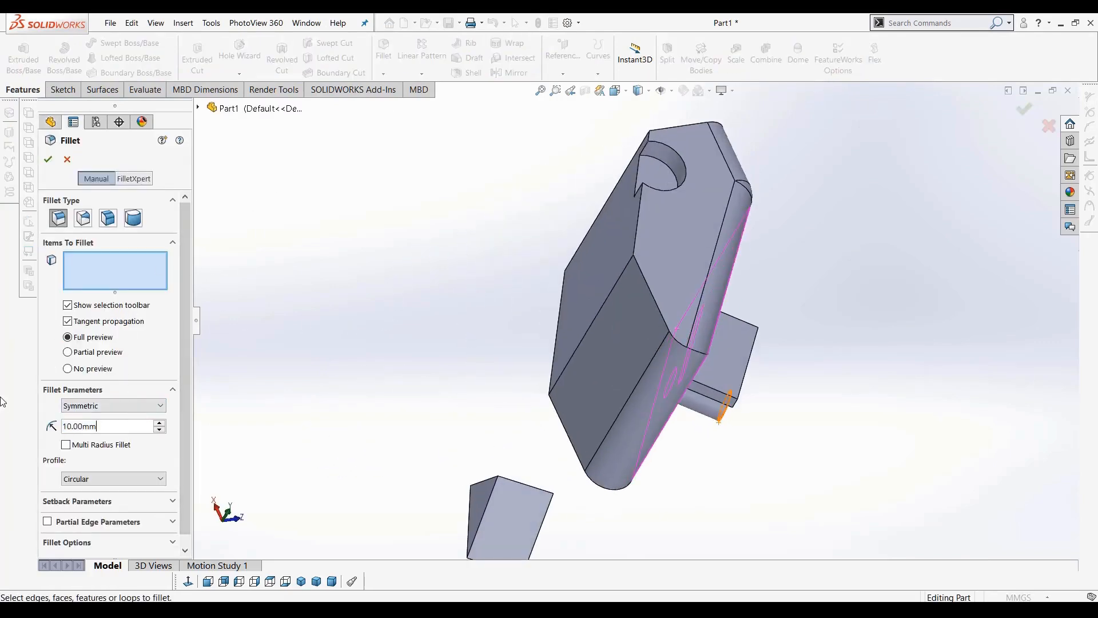
pyautogui.hotkey('ctrl', 'a')
pyautogui.write('5')
pyautogui.press('Return')
pyautogui.click(623, 276)
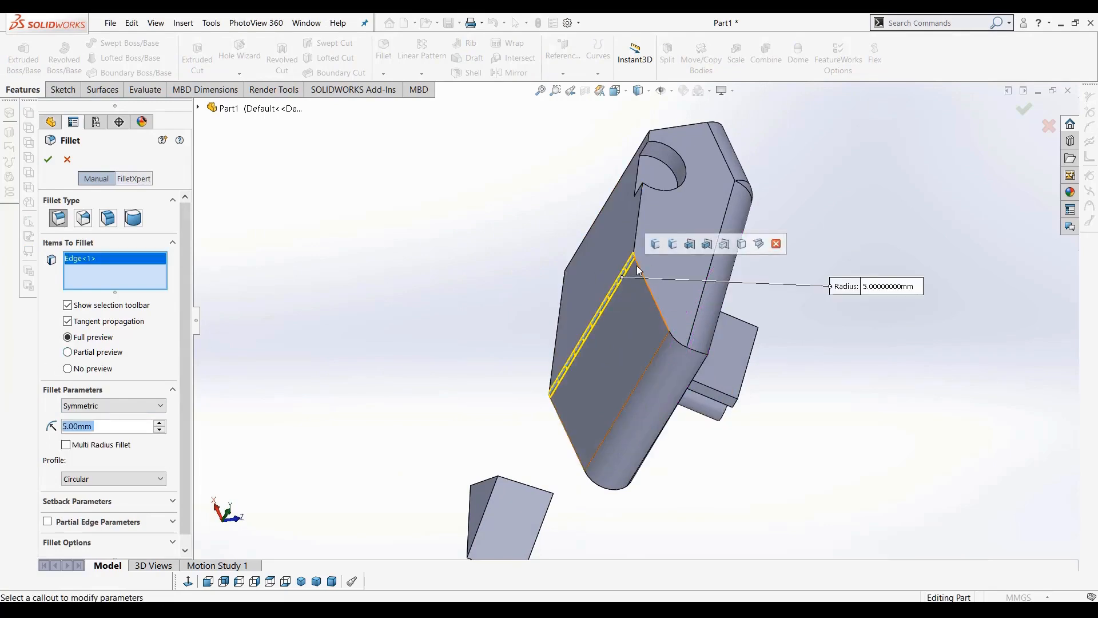
pyautogui.click(639, 269)
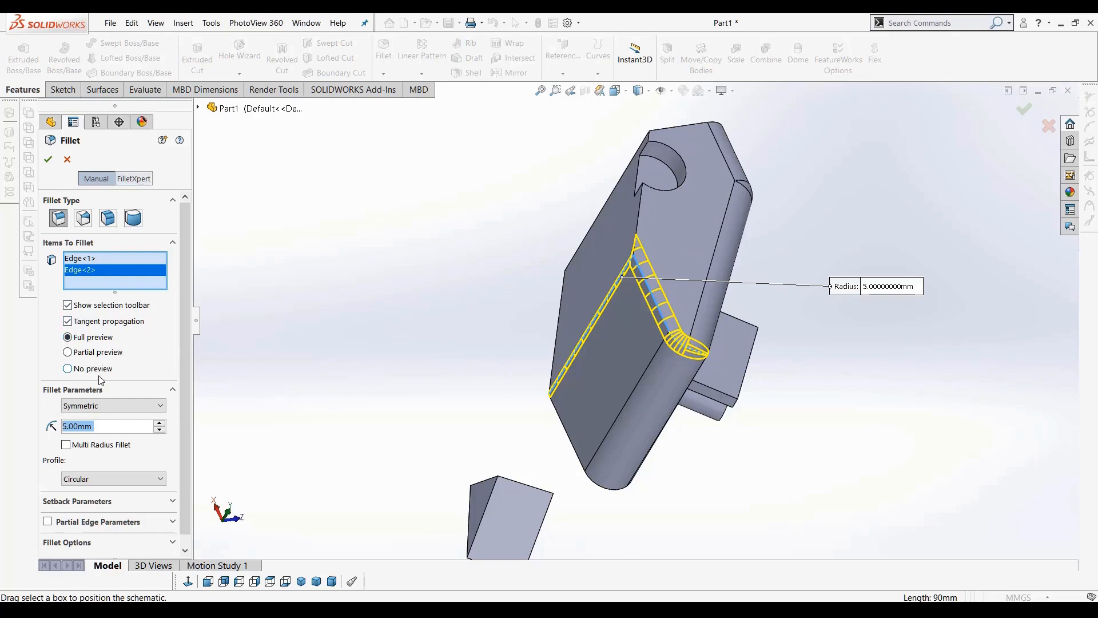
pyautogui.click(50, 162)
pyautogui.moveTo(399, 322); pyautogui.dragTo(396, 316, button='middle')
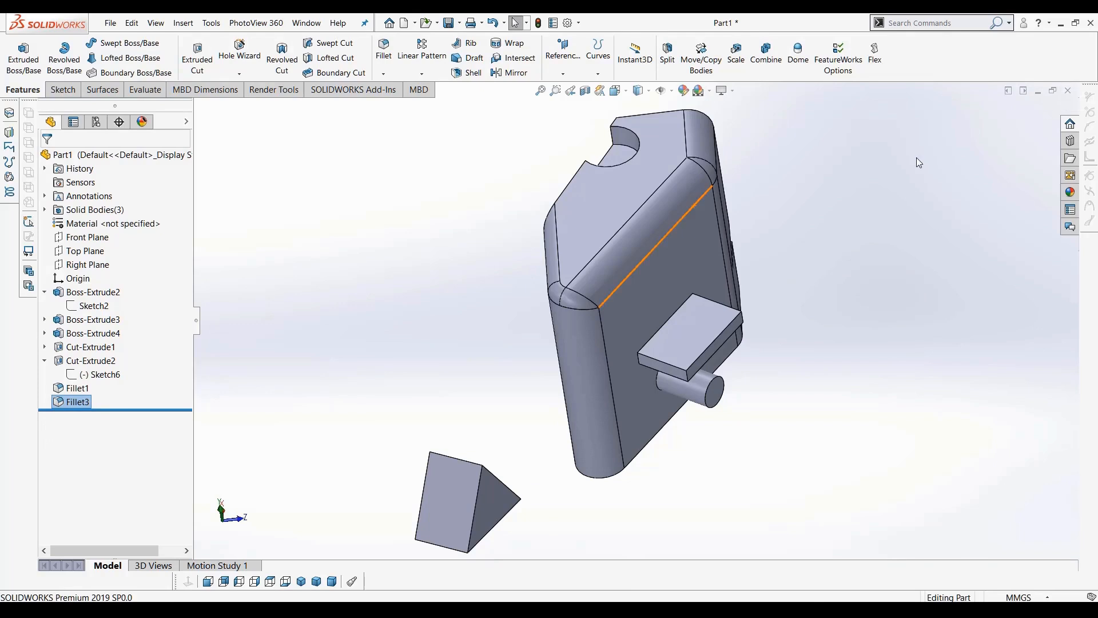
# Close the current part and create a new part document
pyautogui.click(1067, 91)
pyautogui.click(475, 338)
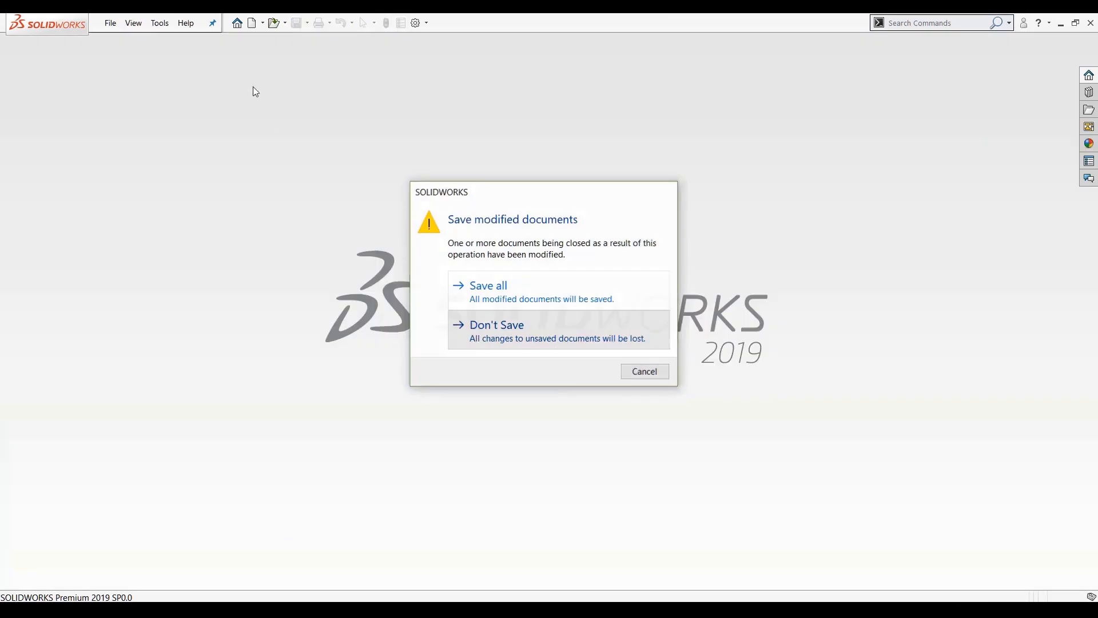
pyautogui.click(110, 23)
pyautogui.click(131, 43)
pyautogui.click(636, 392)
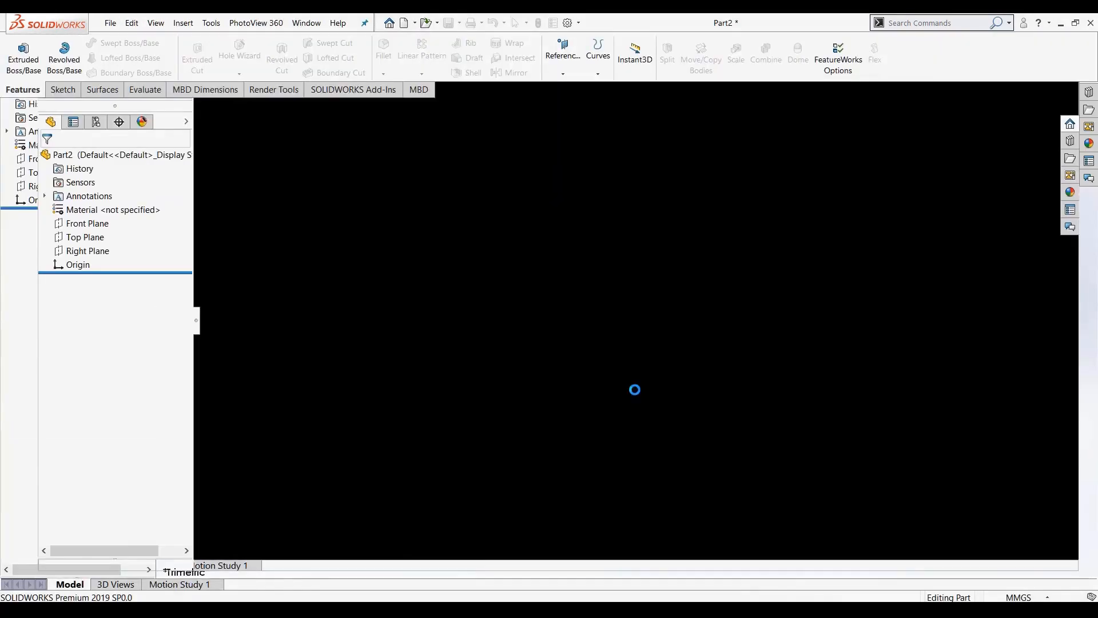
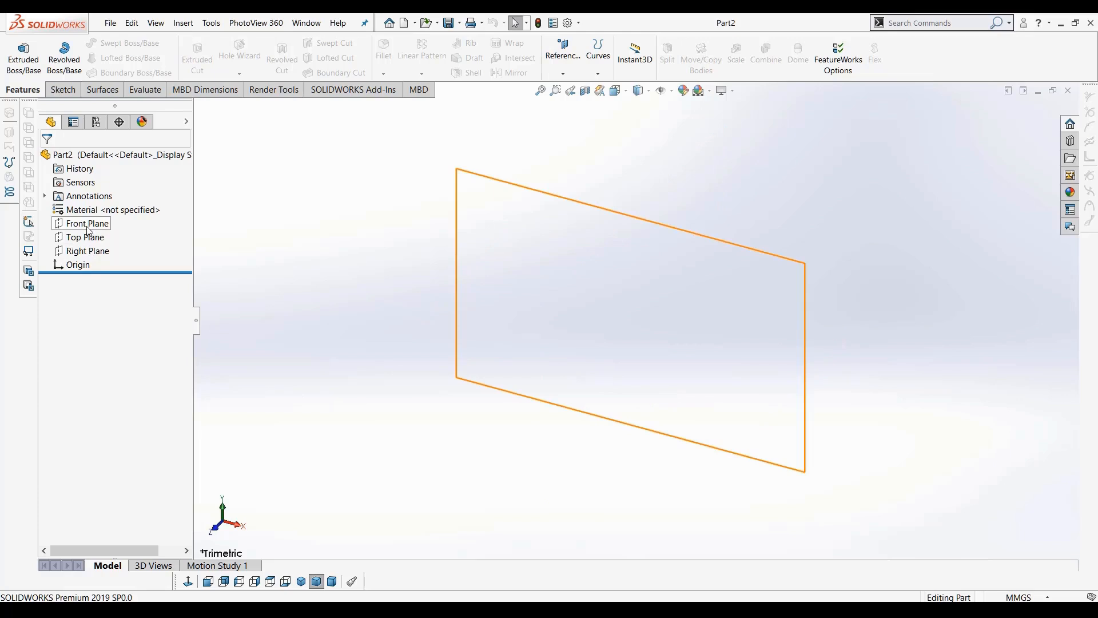
pyautogui.click(89, 231)
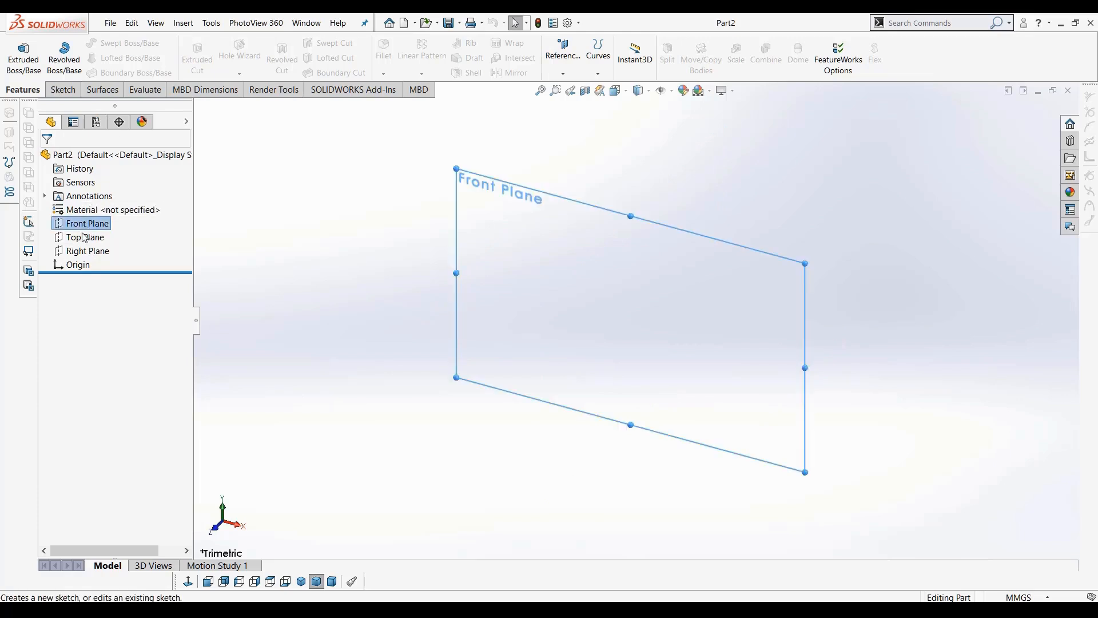
pyautogui.click(290, 222)
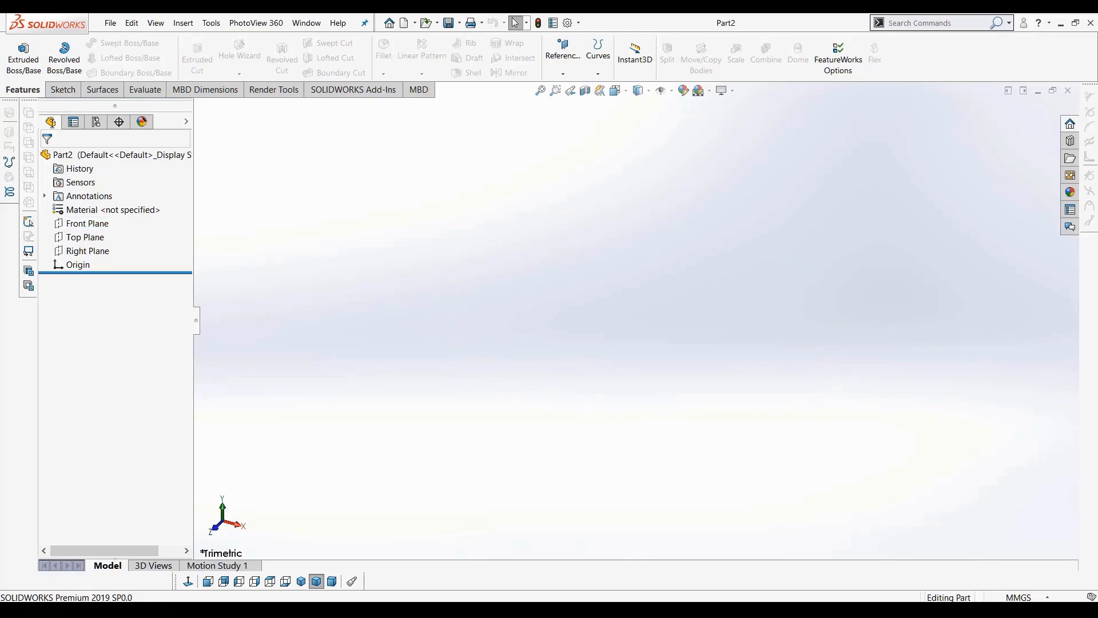
pyautogui.click(63, 90)
pyautogui.click(18, 49)
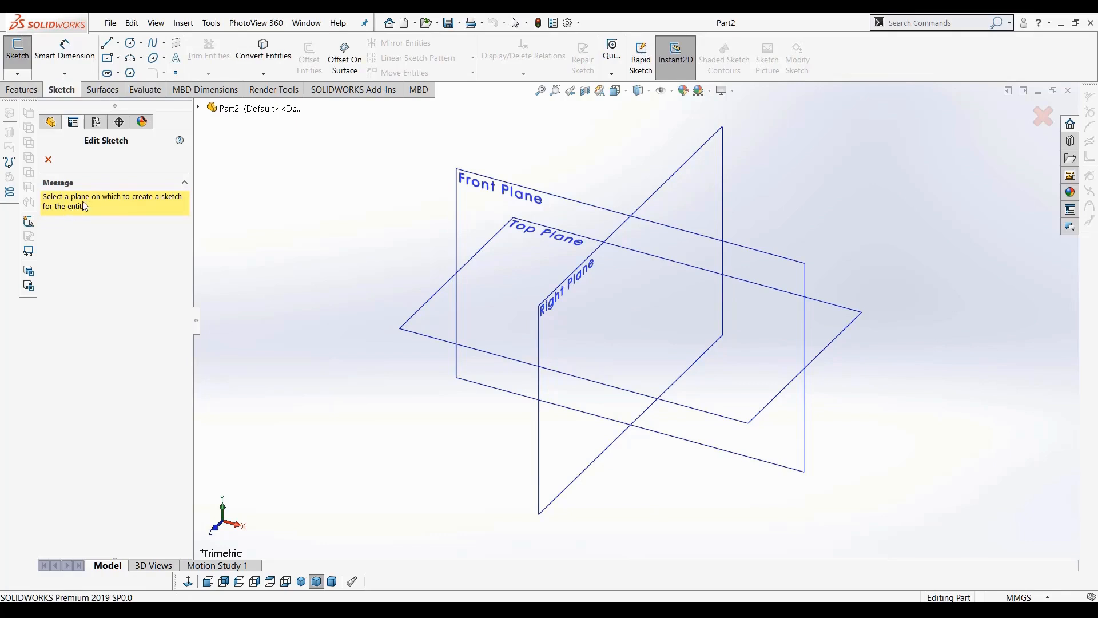
pyautogui.click(199, 108)
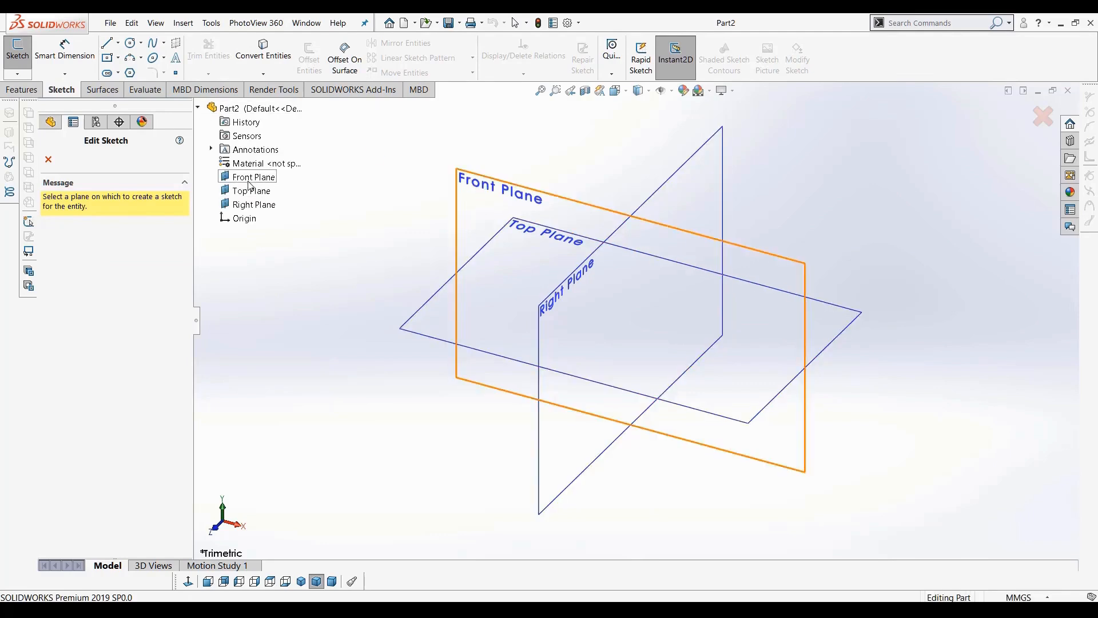
pyautogui.click(249, 182)
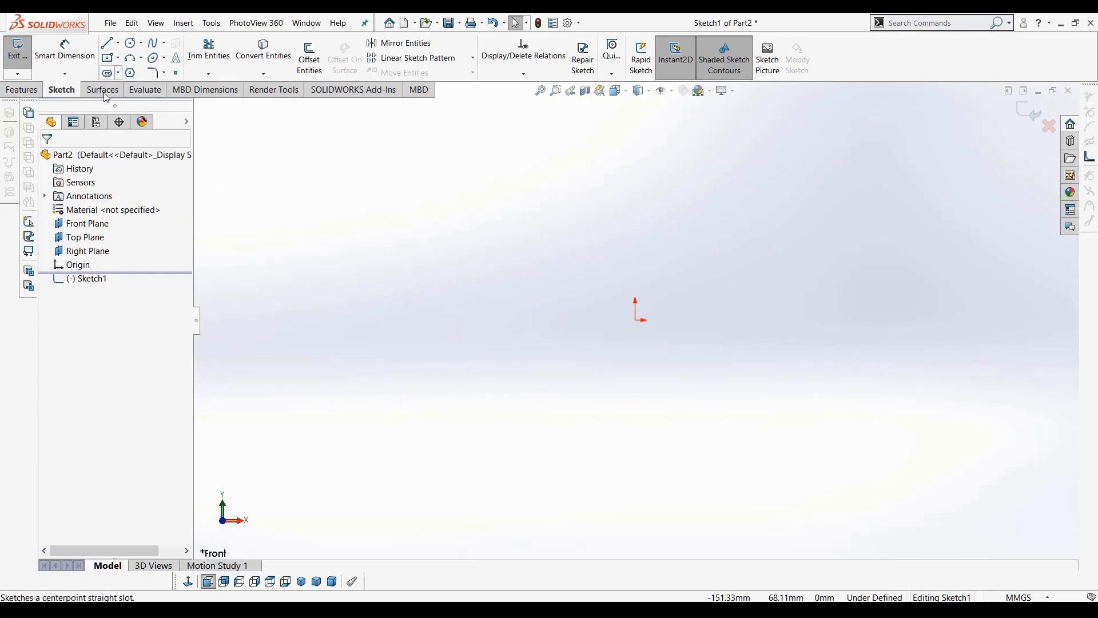
pyautogui.click(1028, 112)
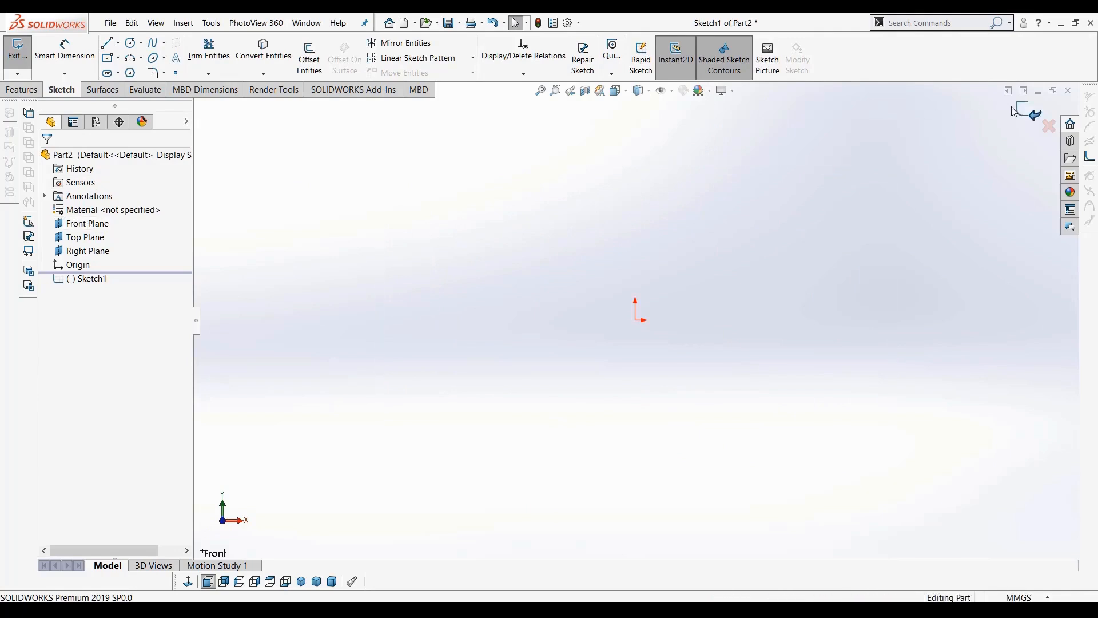
pyautogui.click(86, 223)
pyautogui.click(18, 58)
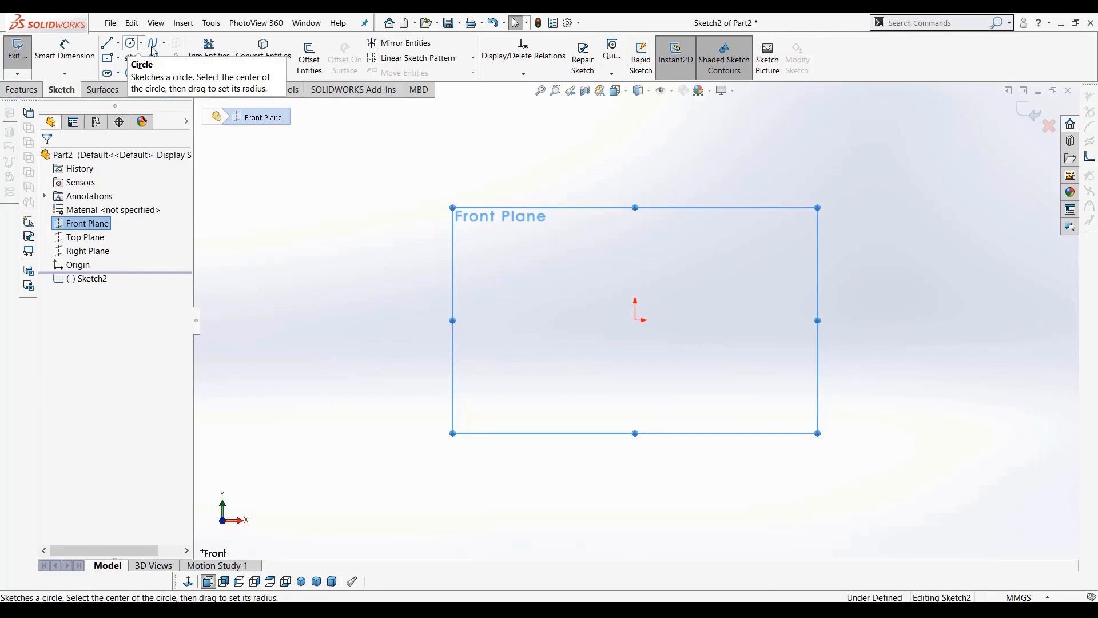
# Start a sketch on the Right Plane and draw a closed thin rectangle about 222 mm long leftward from the origin
pyautogui.click(78, 254)
pyautogui.click(24, 50)
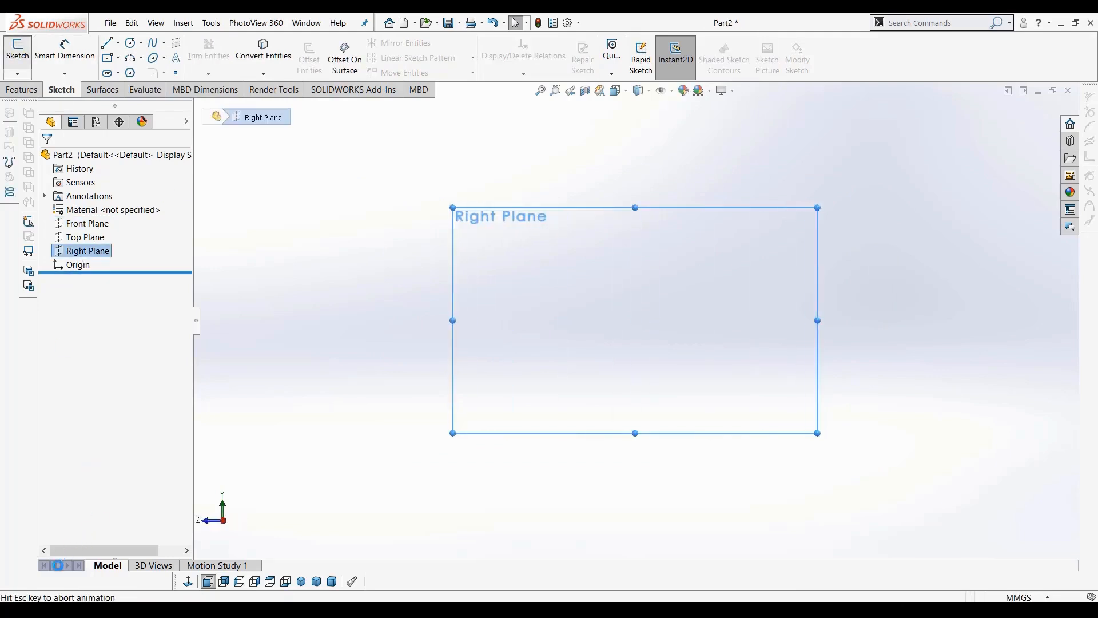
pyautogui.click(107, 43)
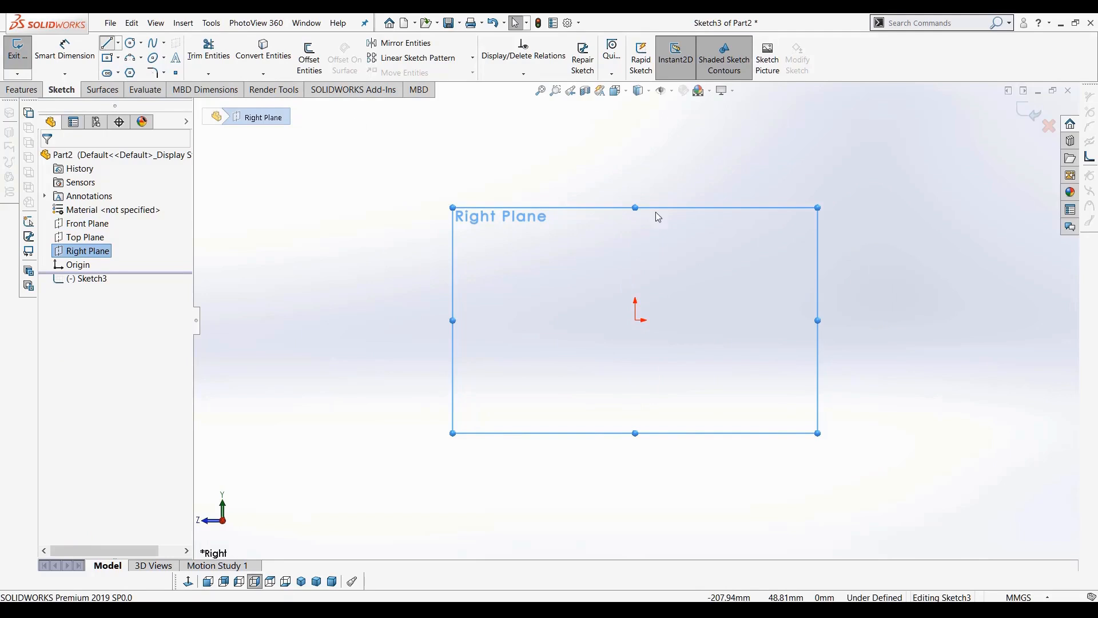
pyautogui.click(636, 319)
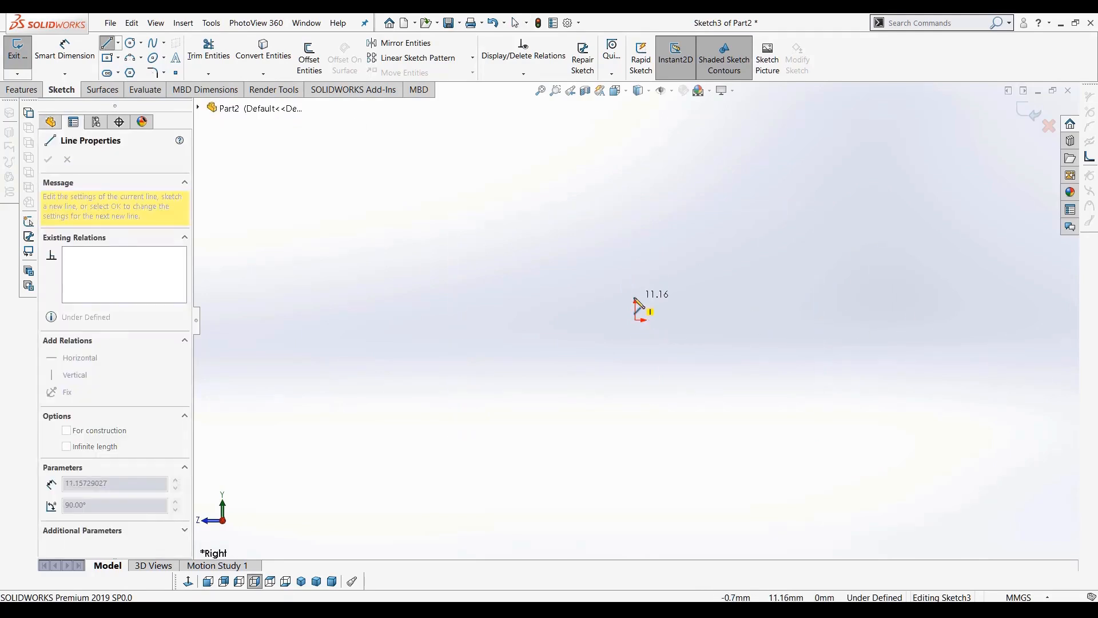
pyautogui.click(318, 305)
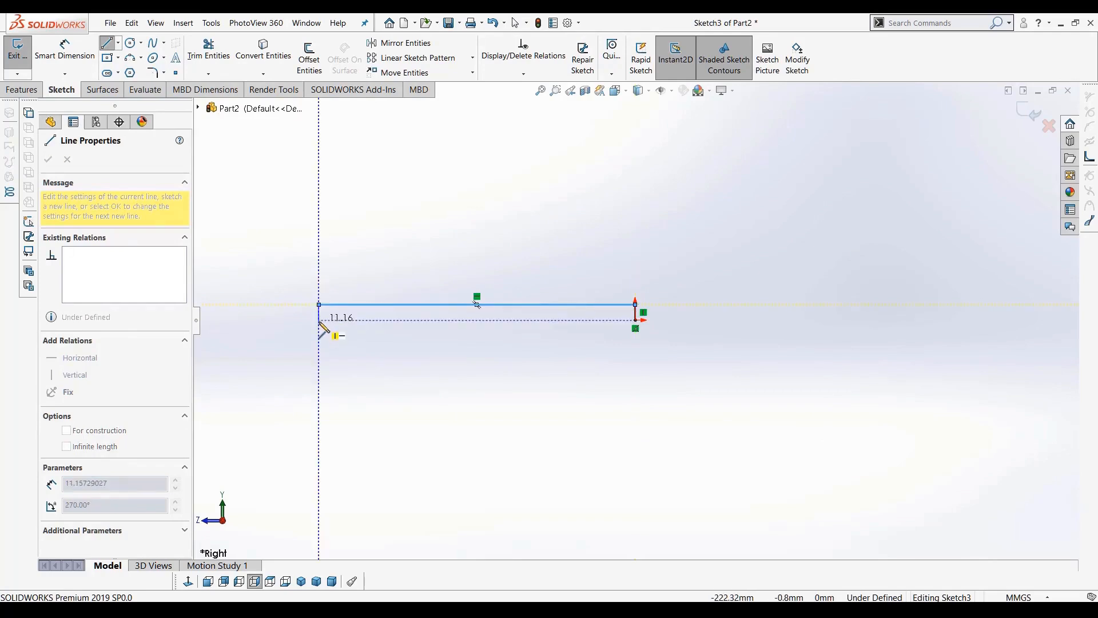
pyautogui.click(319, 320)
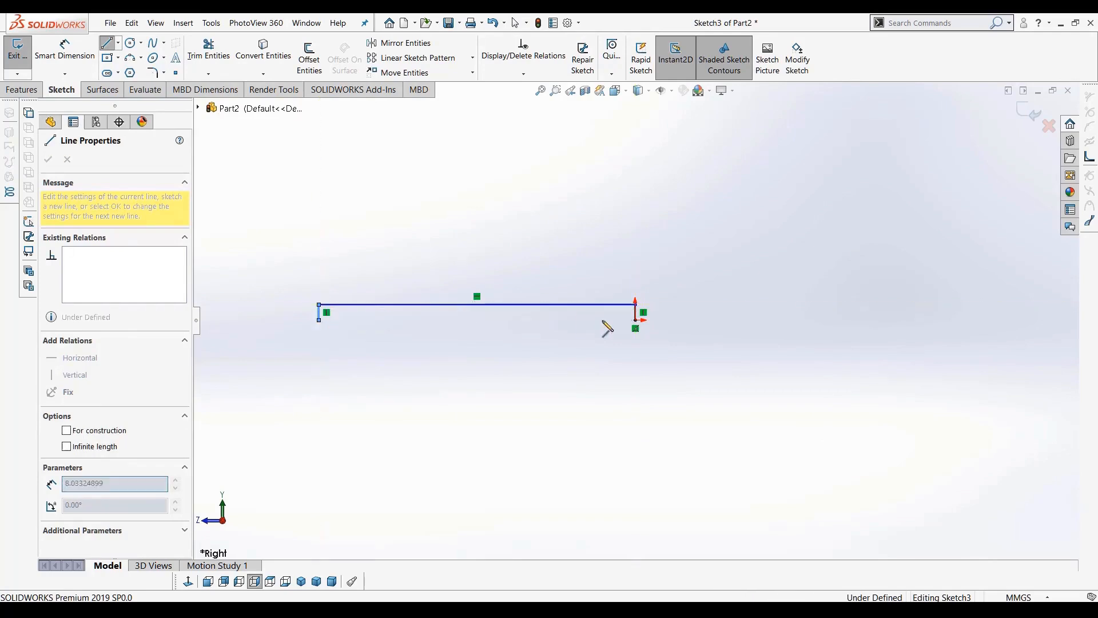
pyautogui.click(636, 321)
pyautogui.scroll(-3, 447, 296)
pyautogui.scroll(1, 447, 296)
pyautogui.scroll(1, 447, 309)
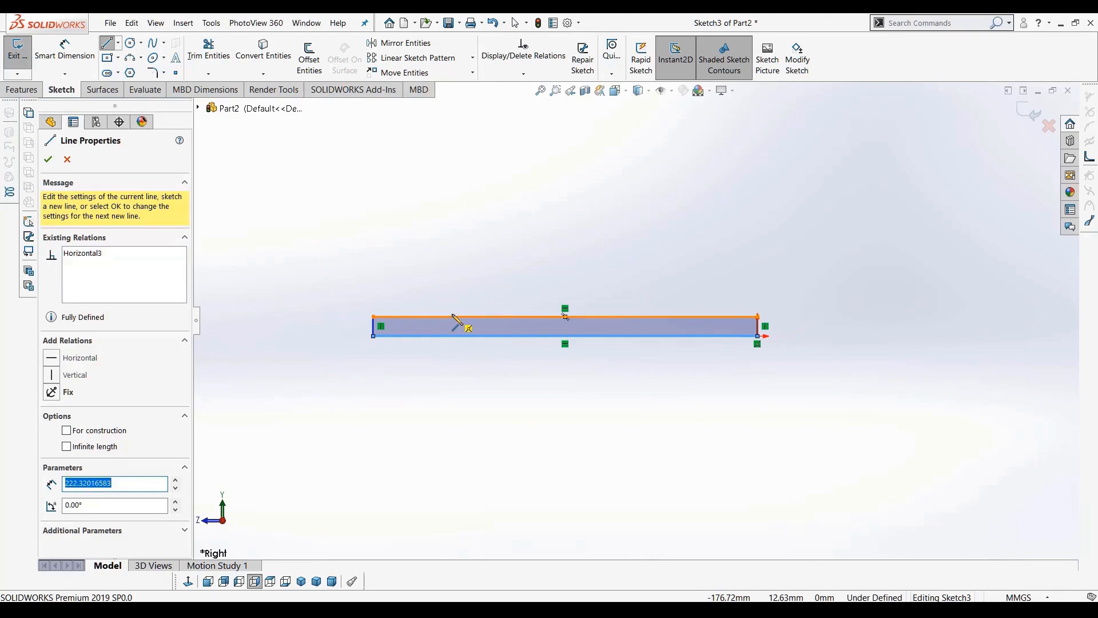
pyautogui.click(109, 49)
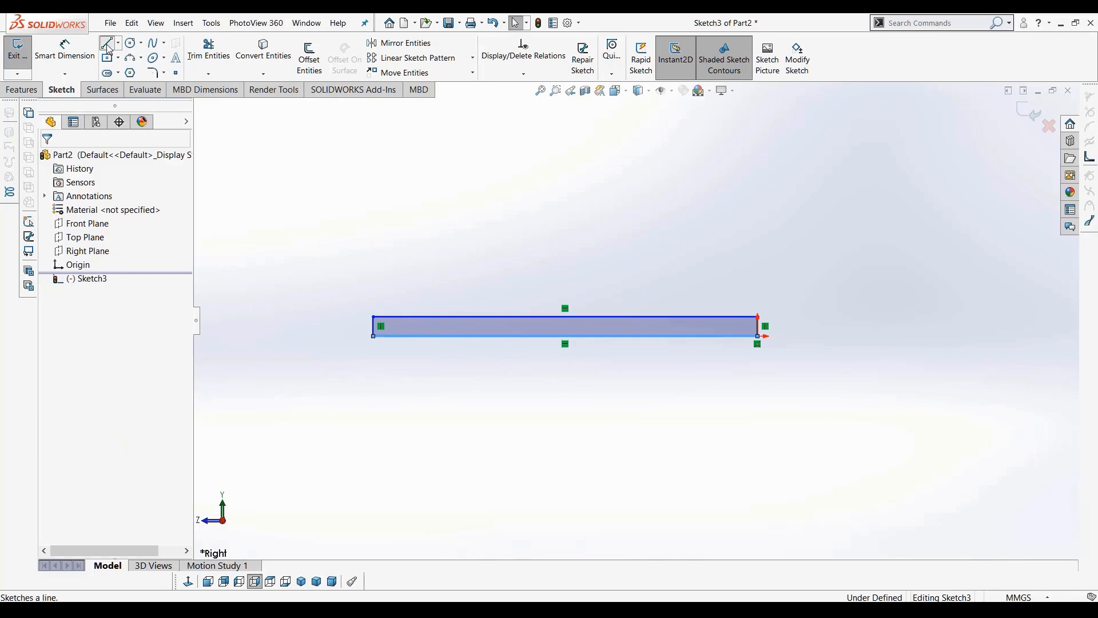
# Sketch an upright stem about 135 mm tall with three lines rising from the base strip's top edge
pyautogui.click(108, 49)
pyautogui.click(440, 316)
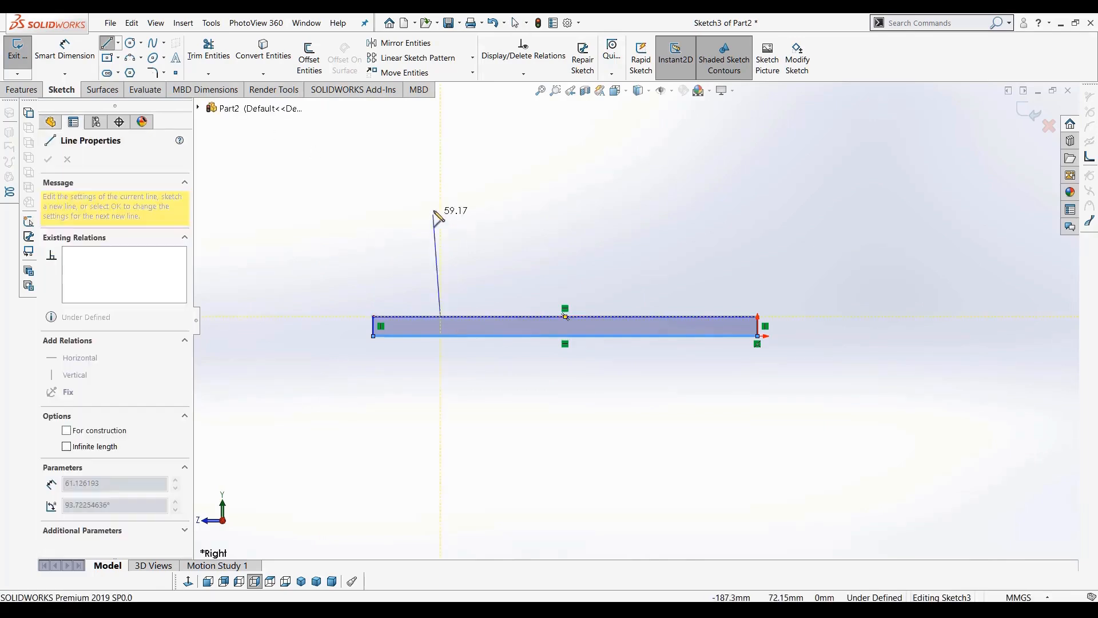
pyautogui.scroll(3, 435, 211)
pyautogui.click(522, 183)
pyautogui.click(547, 183)
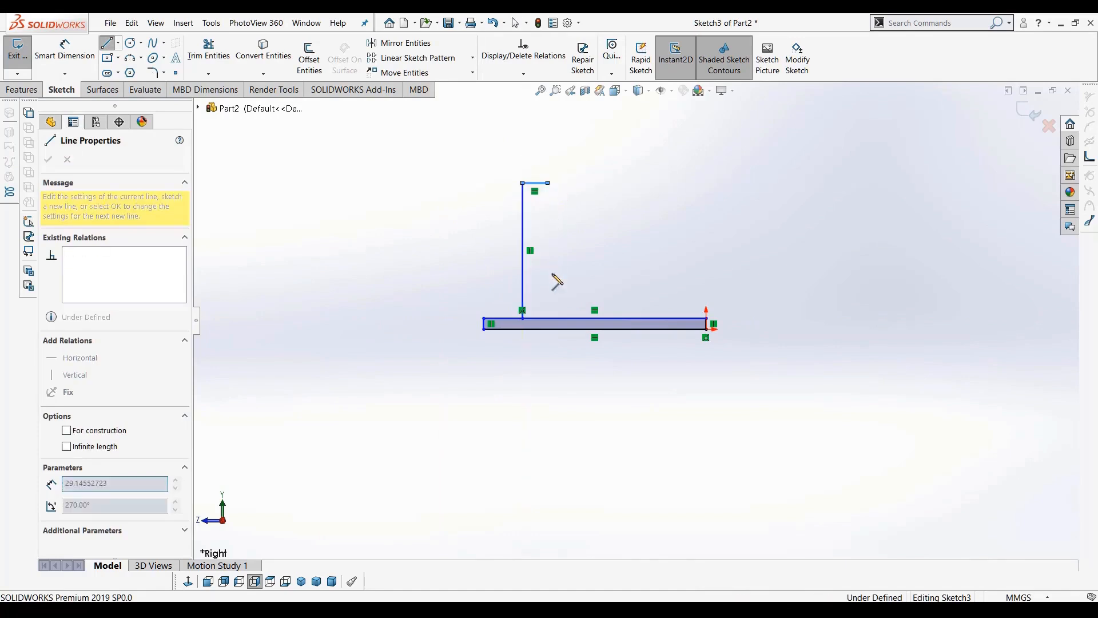
pyautogui.click(548, 317)
pyautogui.scroll(-3, 557, 303)
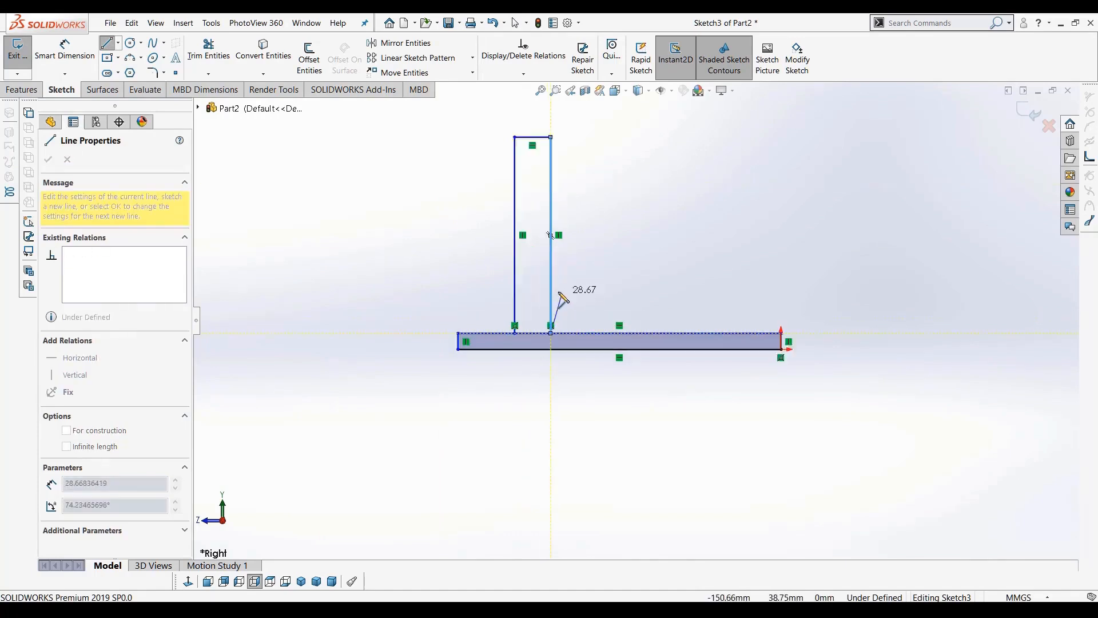
pyautogui.press('Escape')
pyautogui.moveTo(554, 275); pyautogui.dragTo(576, 294)
pyautogui.scroll(4, 599, 318)
pyautogui.scroll(-1, 606, 181)
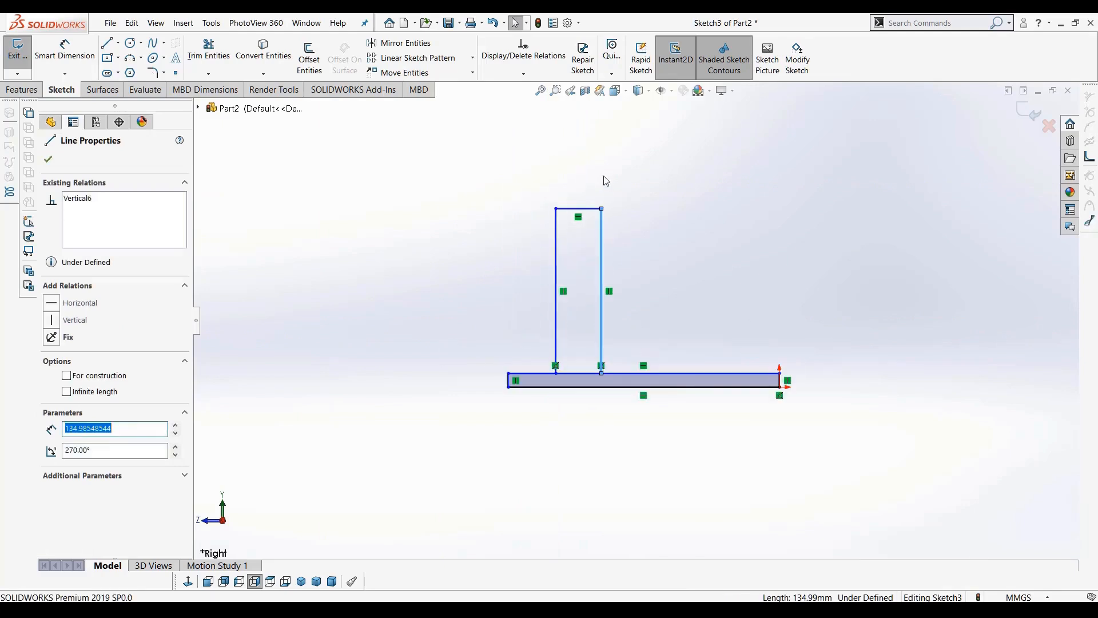
pyautogui.scroll(-1, 603, 189)
pyautogui.scroll(-4, 620, 303)
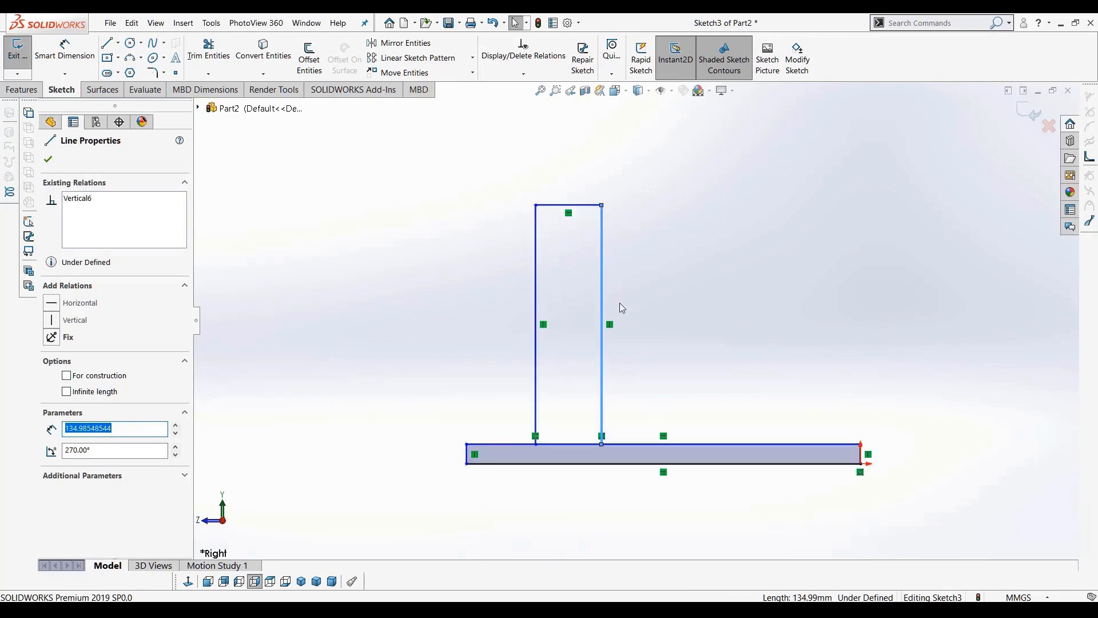
pyautogui.scroll(4, 598, 431)
pyautogui.scroll(-3, 692, 393)
pyautogui.scroll(3, 704, 368)
pyautogui.scroll(-1, 615, 347)
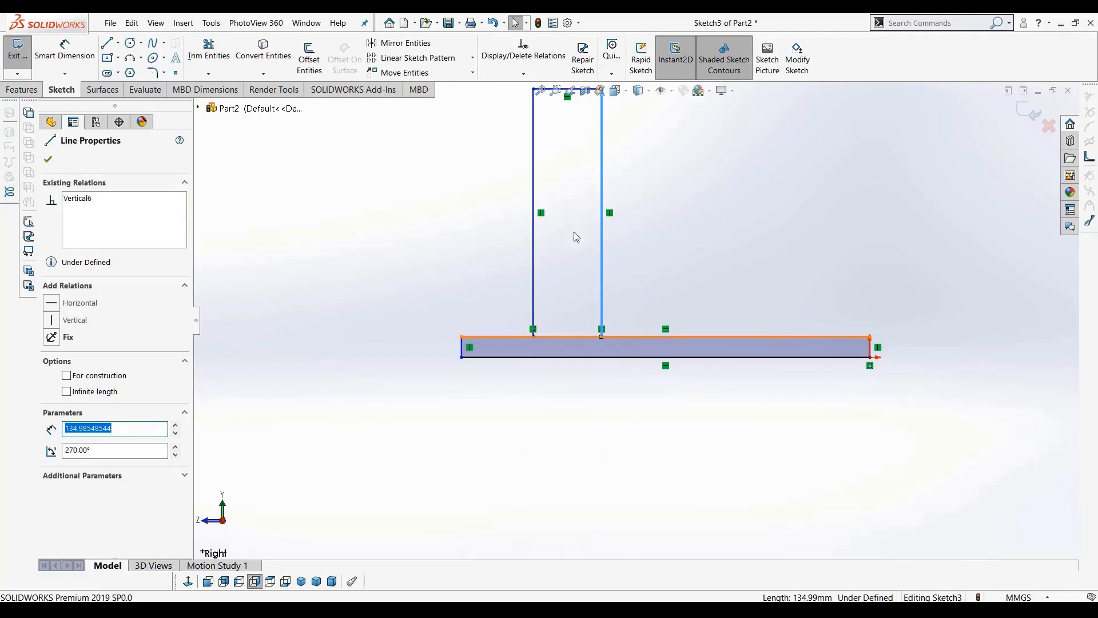
pyautogui.click(23, 90)
pyautogui.click(23, 54)
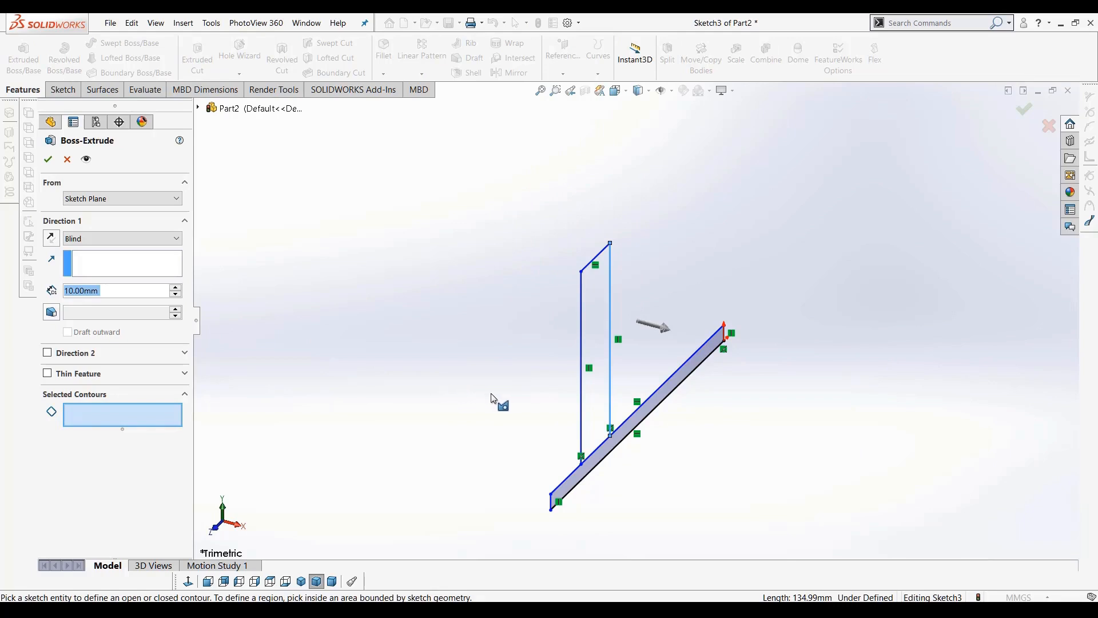
pyautogui.click(67, 159)
pyautogui.click(190, 582)
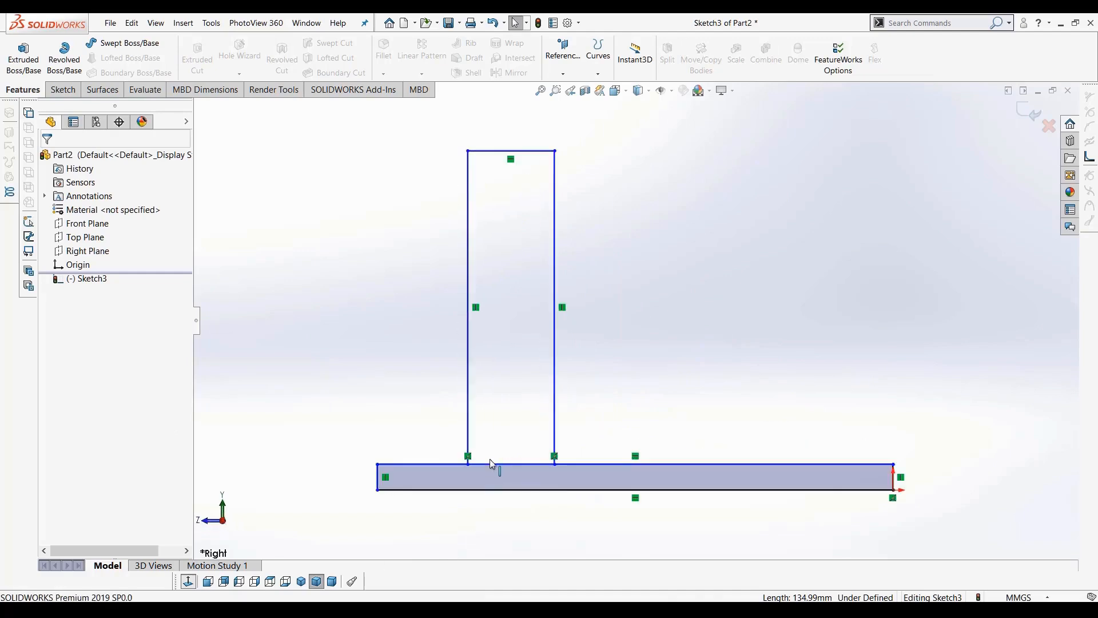
# Delete the base strip's top edge, then undo the deletion
pyautogui.scroll(-4, 515, 461)
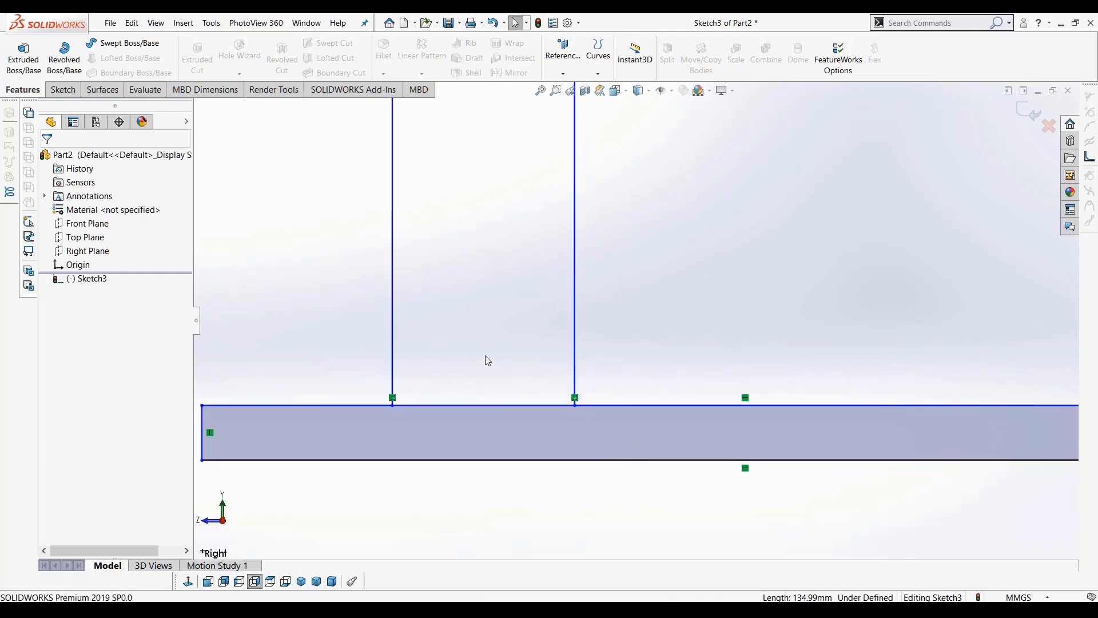
pyautogui.scroll(3, 496, 410)
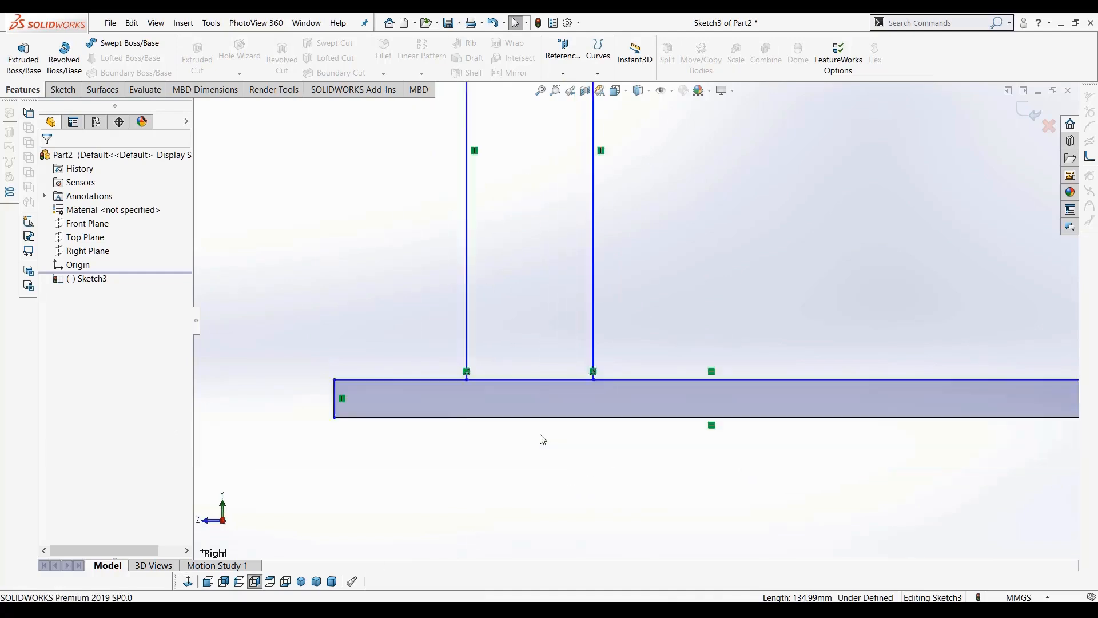
pyautogui.click(63, 89)
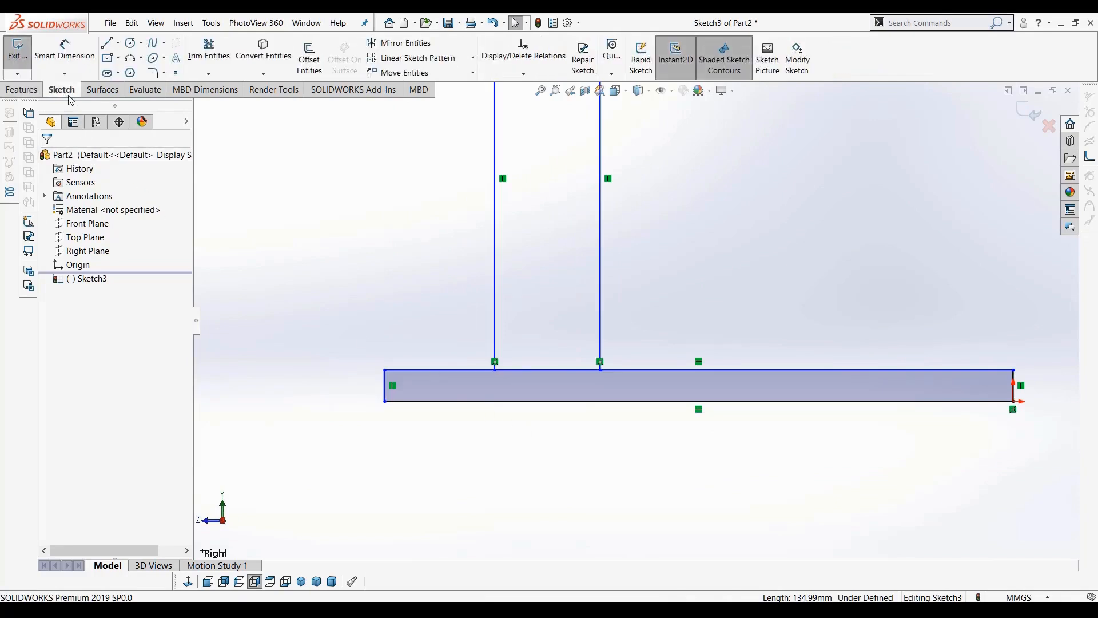
pyautogui.click(553, 370)
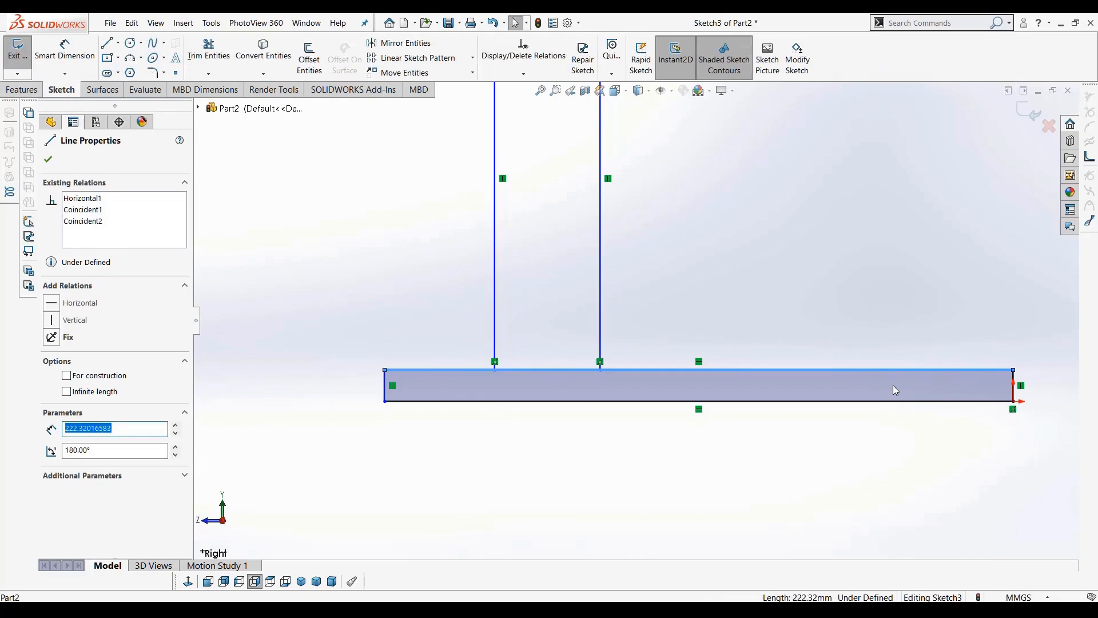
pyautogui.press('Delete')
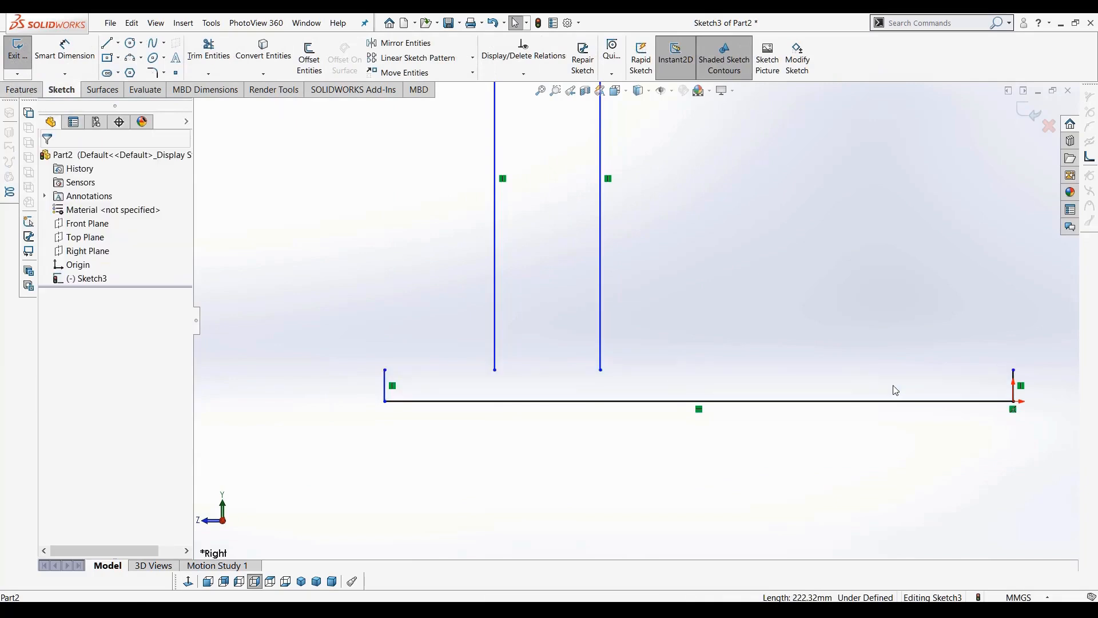
pyautogui.hotkey('ctrl', 'z')
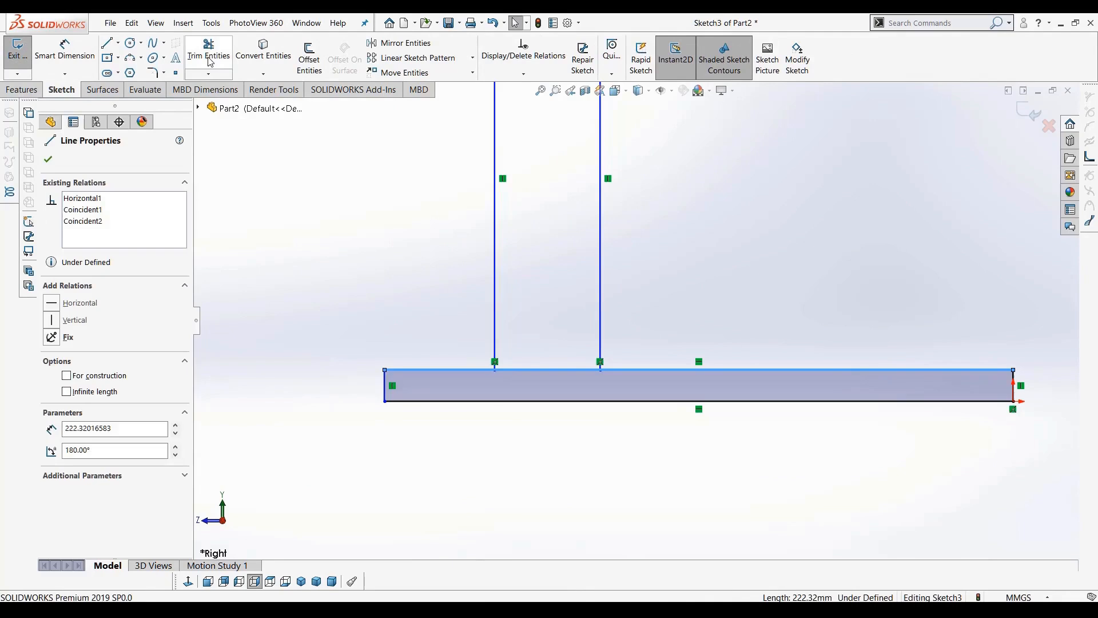
# Trim the base strip's top edge segment between the stem lines using Trim to closest
pyautogui.click(210, 62)
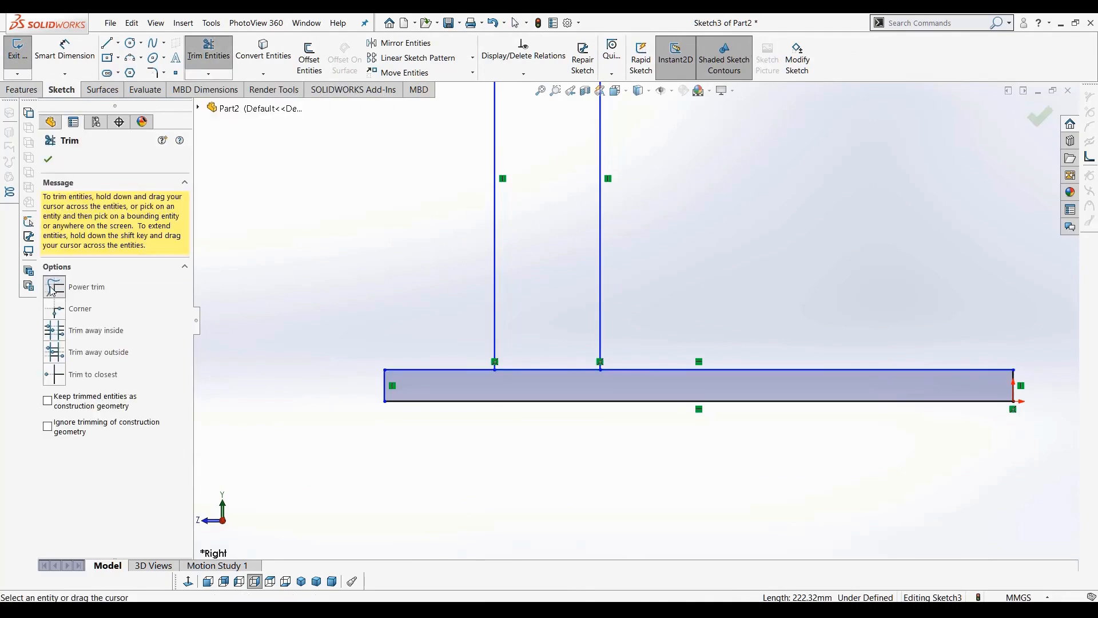
pyautogui.click(55, 376)
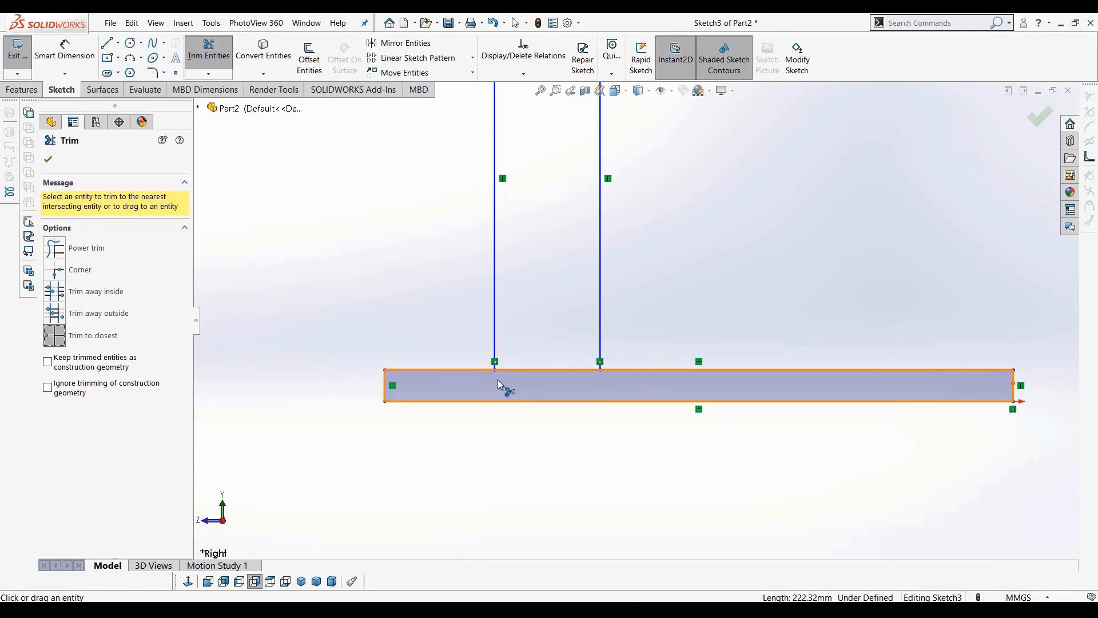
pyautogui.click(557, 370)
pyautogui.press('z')
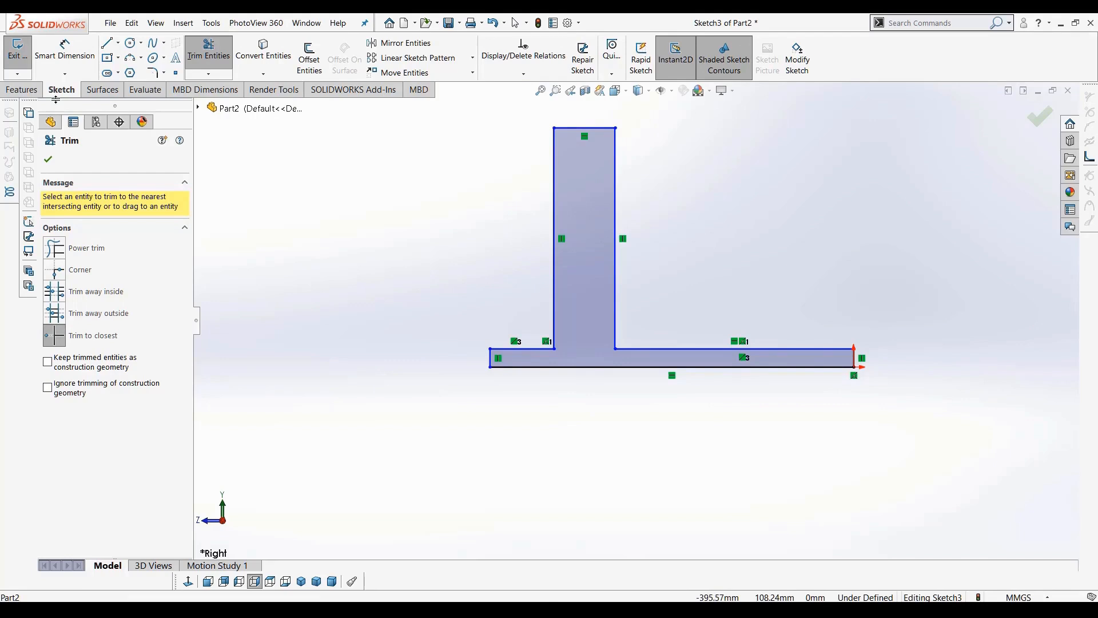
pyautogui.click(23, 90)
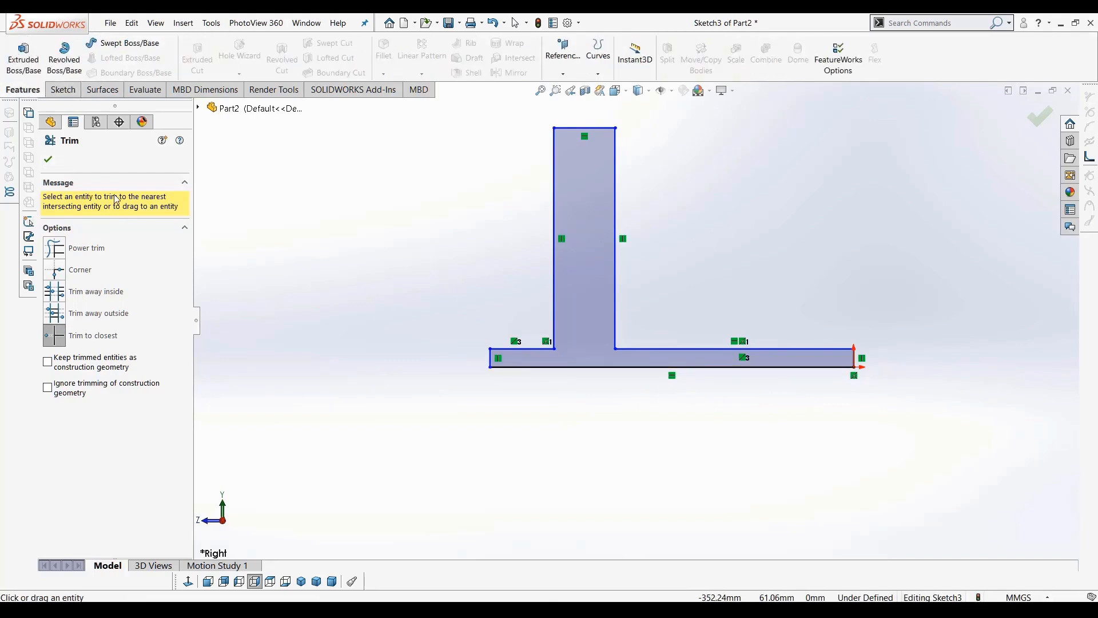
pyautogui.press('Escape')
# Start Smart Dimension and set the base strip's overall length to 220 mm
pyautogui.press('d')
pyautogui.click(65, 90)
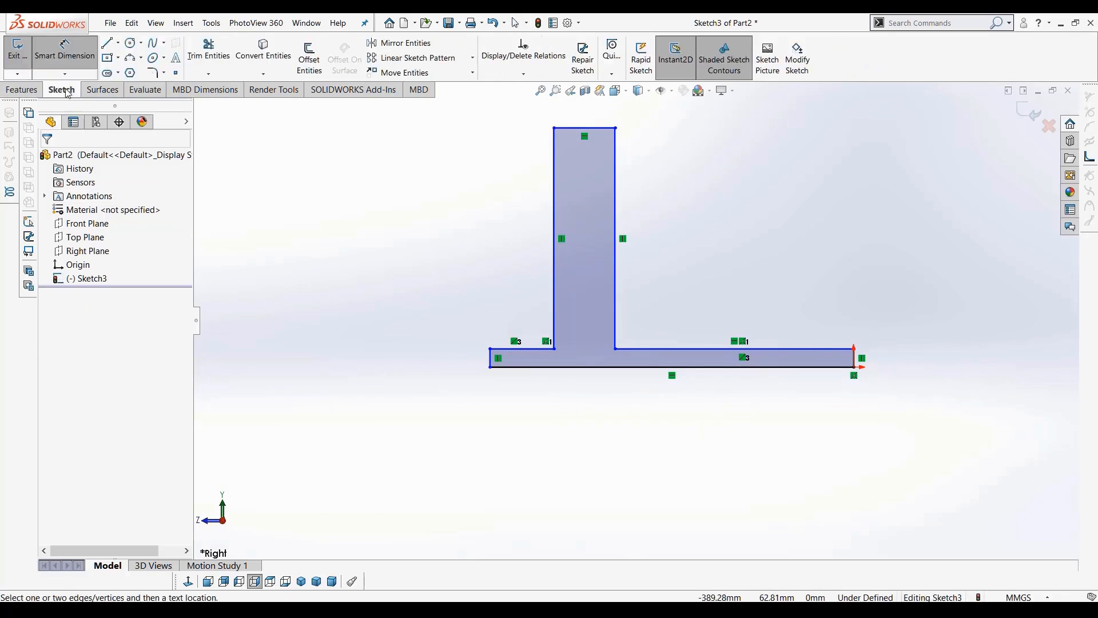
pyautogui.click(64, 68)
pyautogui.click(67, 57)
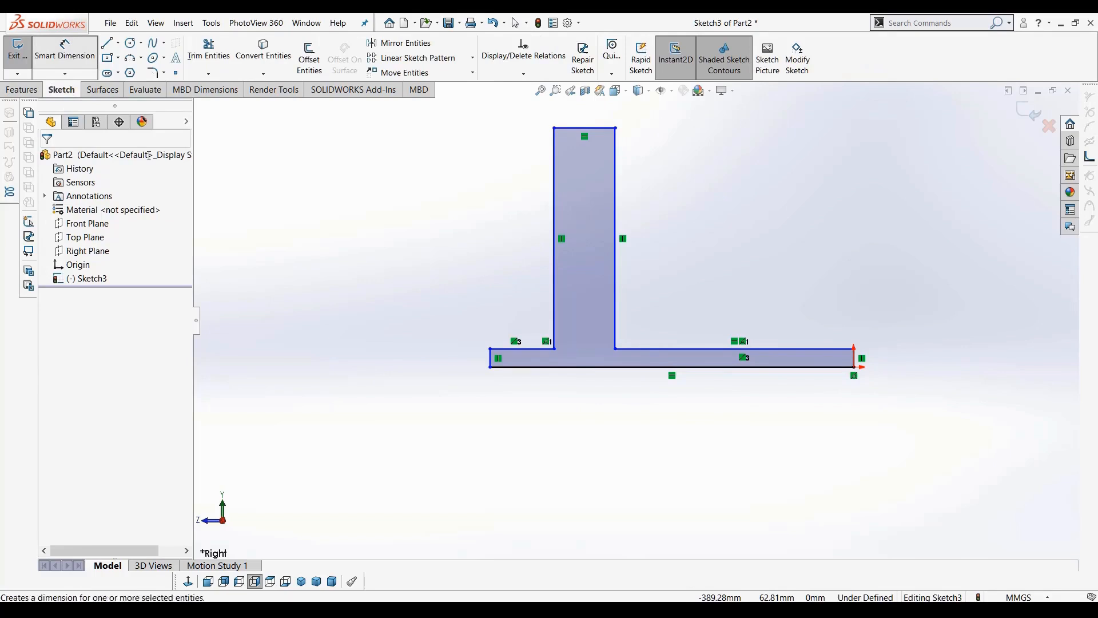
pyautogui.click(690, 380)
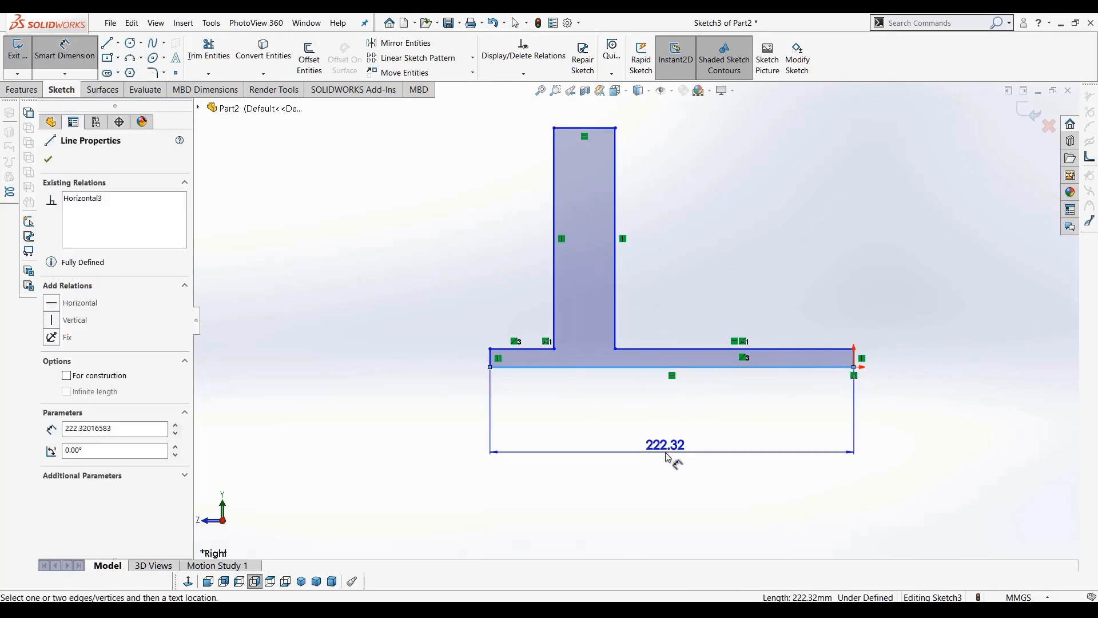
pyautogui.click(668, 455)
pyautogui.write('220')
pyautogui.press('Return')
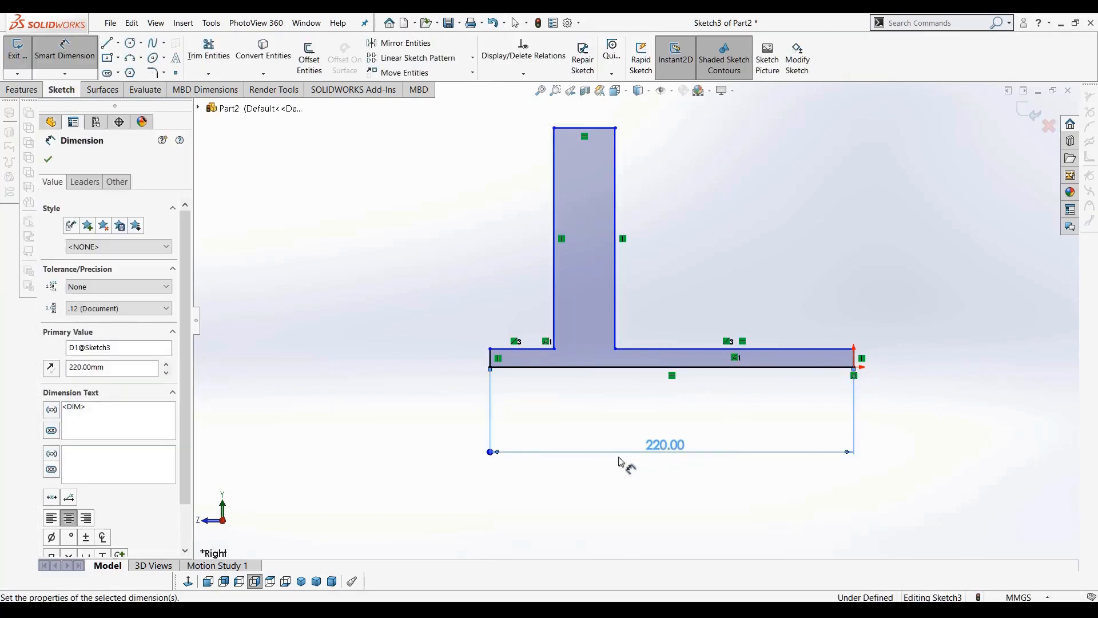
# Dimension the base strip's end edge and set its thickness to 12 mm
pyautogui.click(852, 360)
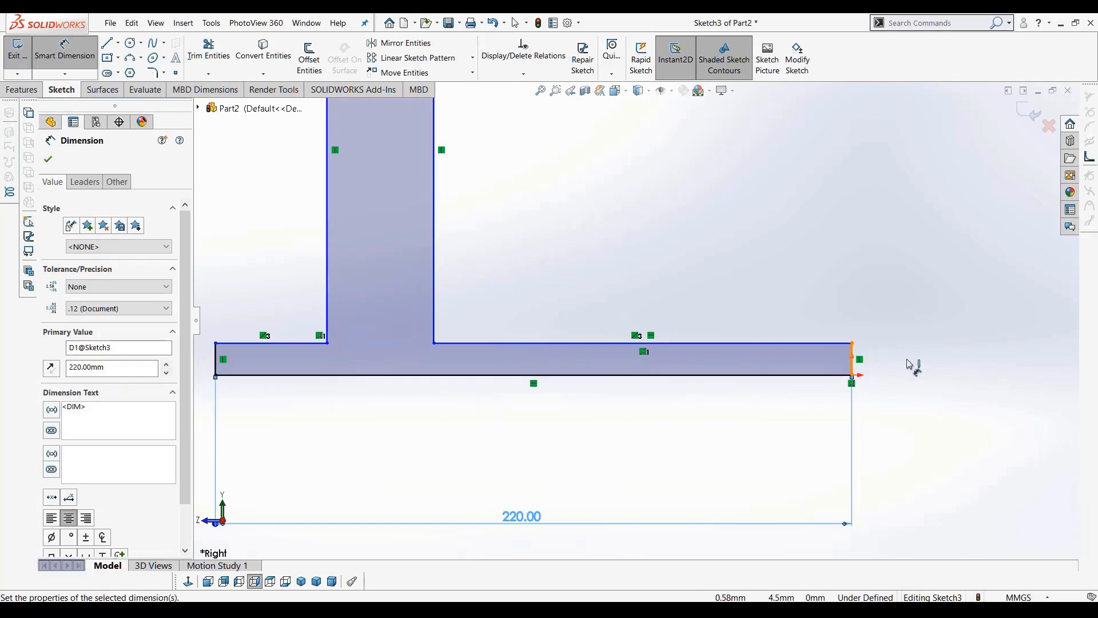
pyautogui.click(943, 361)
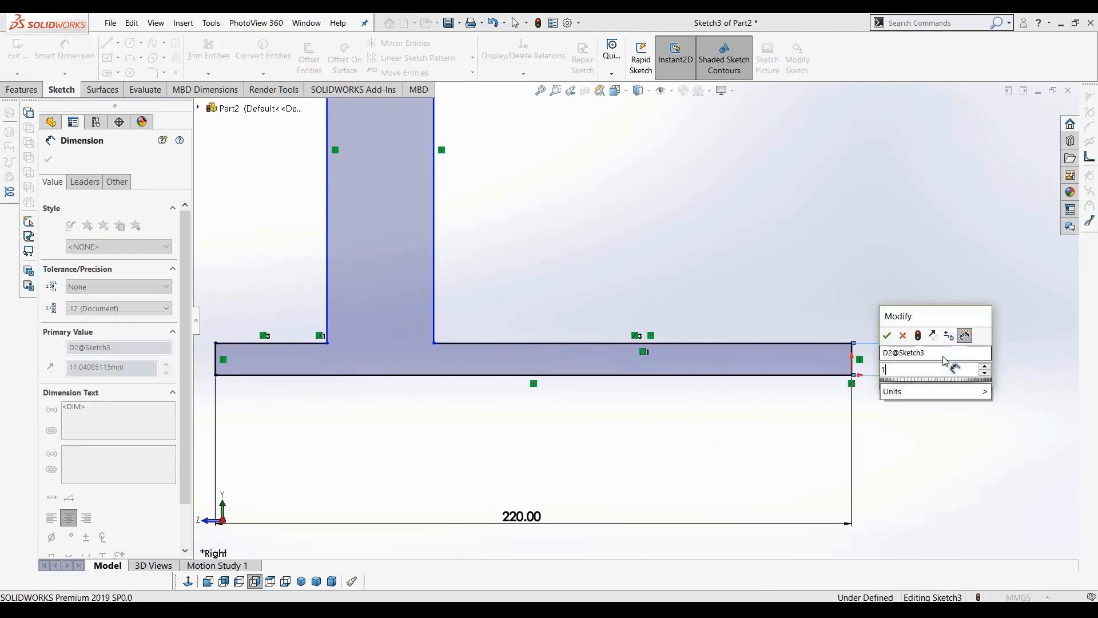
pyautogui.write('12')
pyautogui.press('Return')
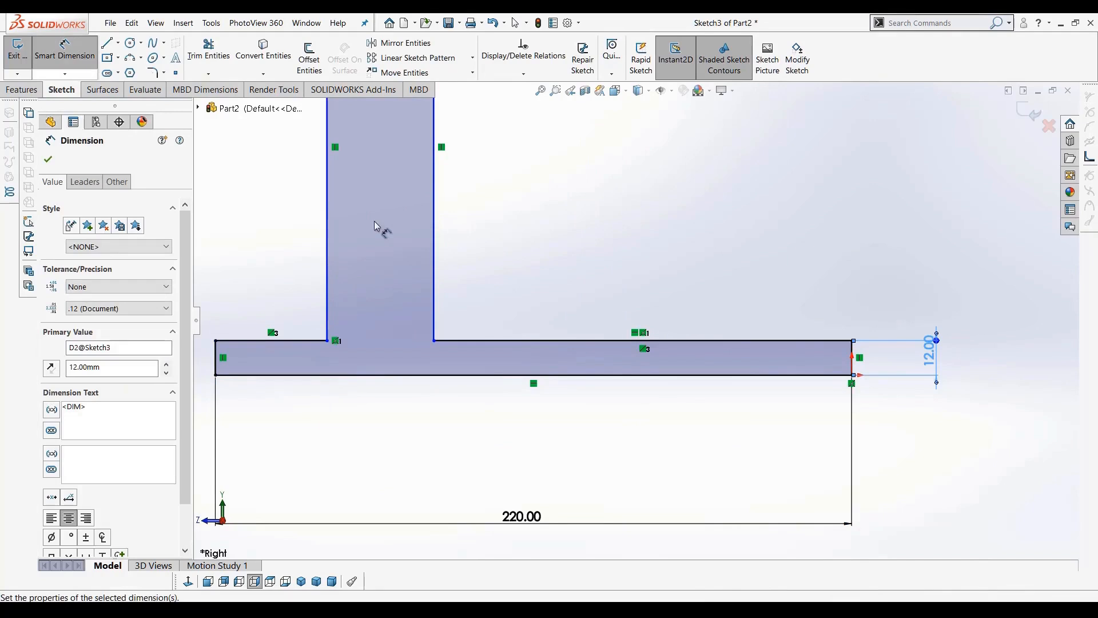
pyautogui.press('Escape')
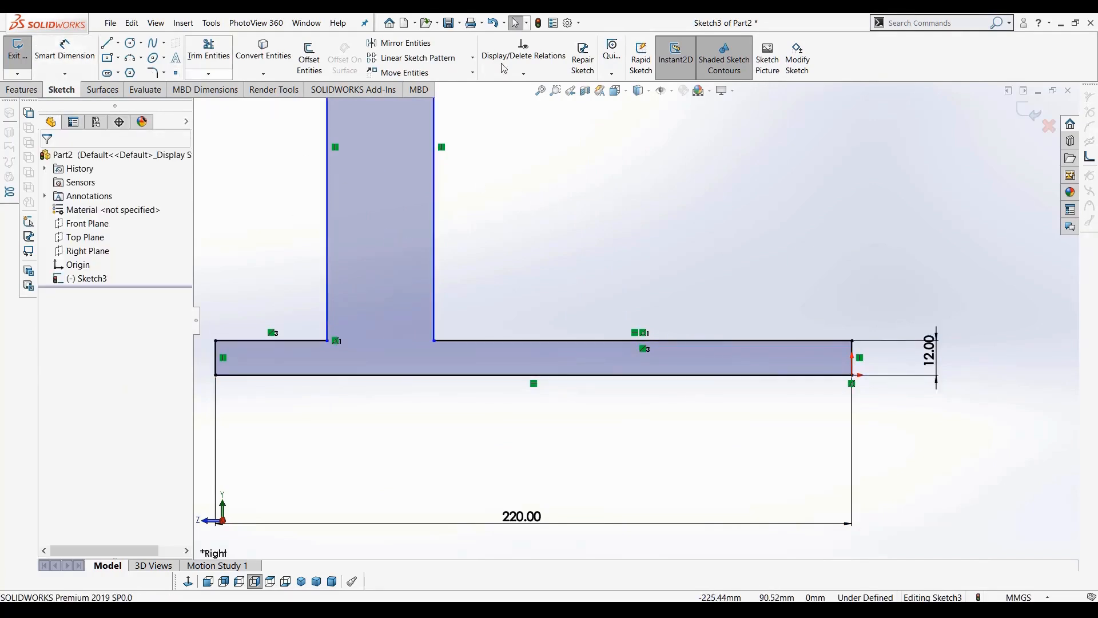
# In Customize keyboard settings, search for smart and reassign the shortcut D to the Smart Dimension command
pyautogui.click(580, 24)
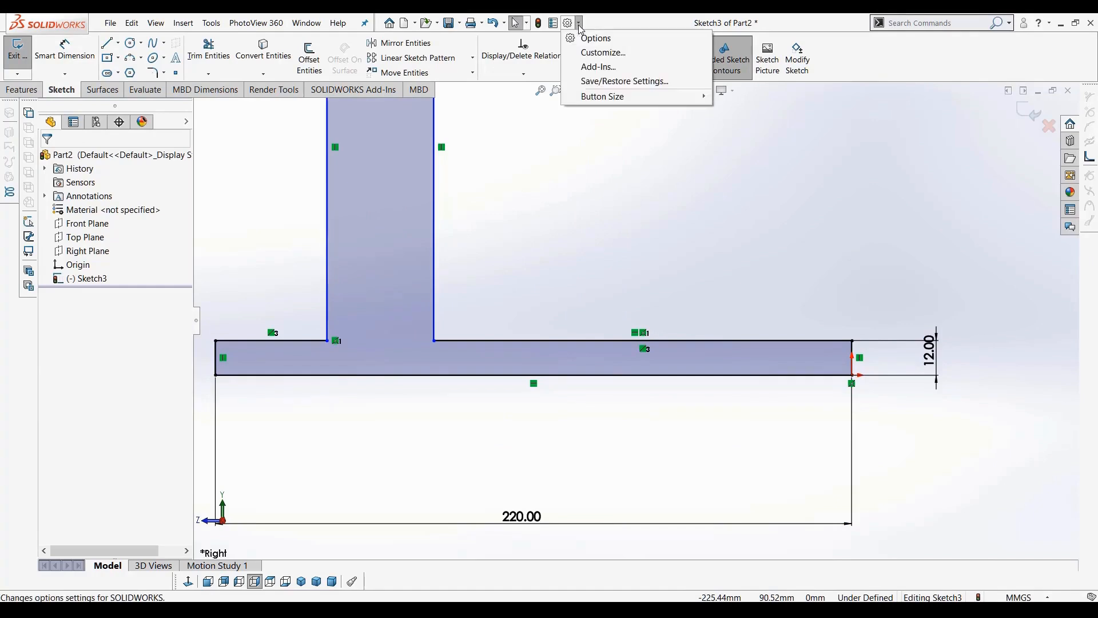
pyautogui.click(589, 54)
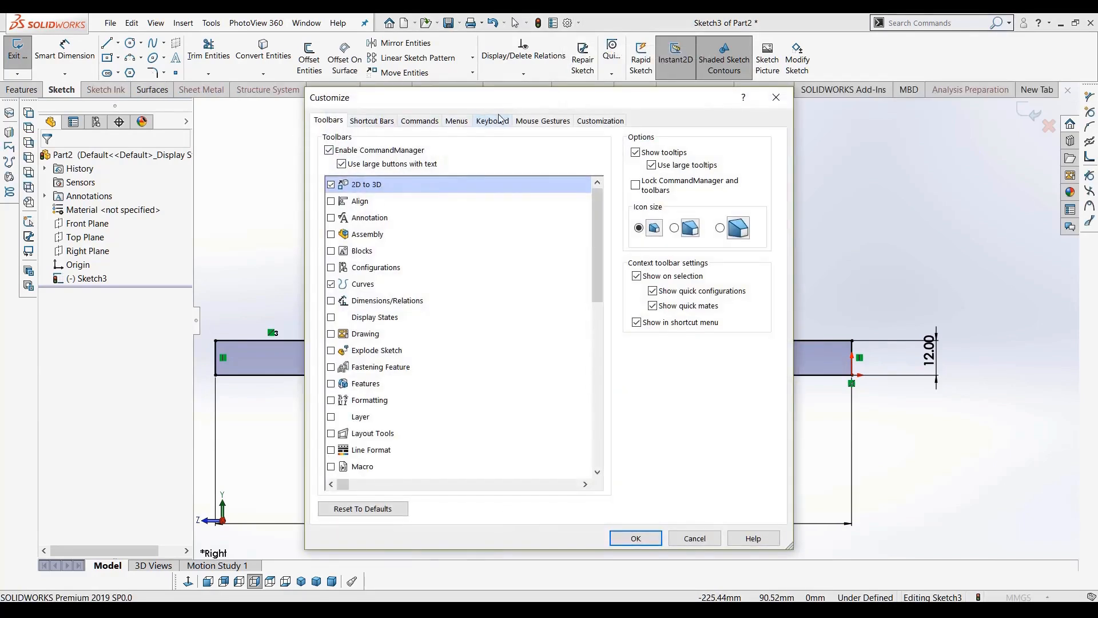
pyautogui.click(493, 121)
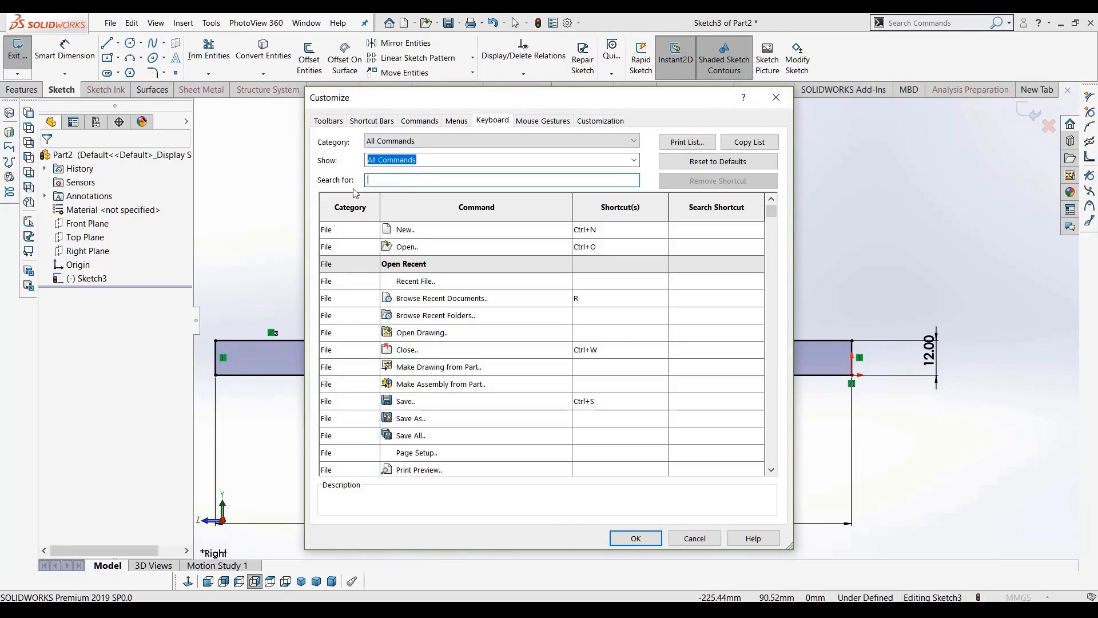
pyautogui.moveTo(772, 213); pyautogui.dragTo(780, 365)
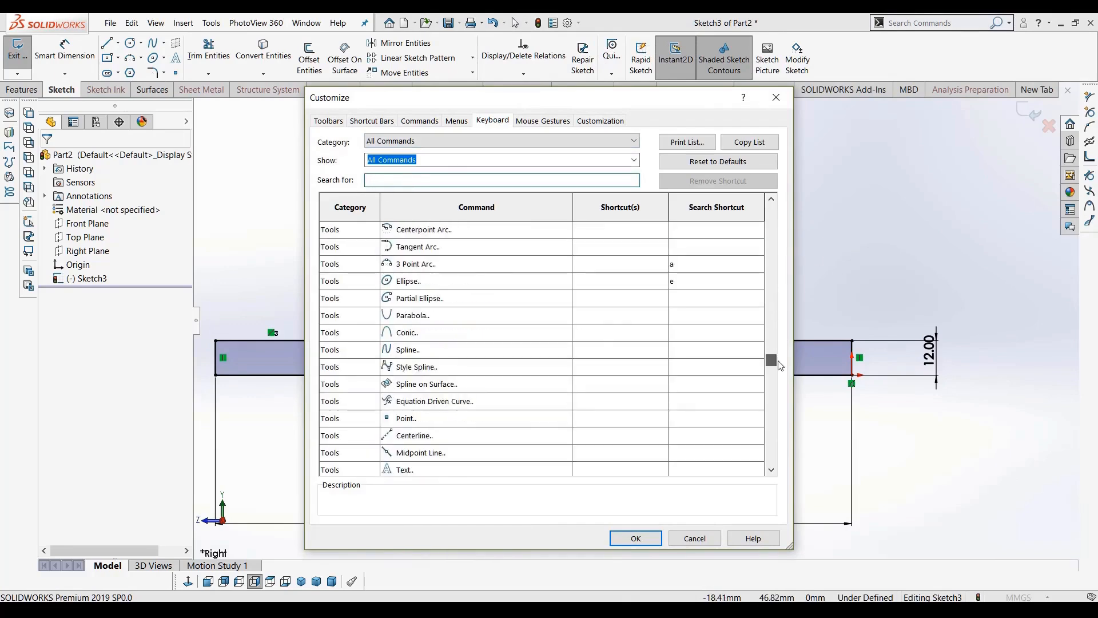
pyautogui.write('smart')
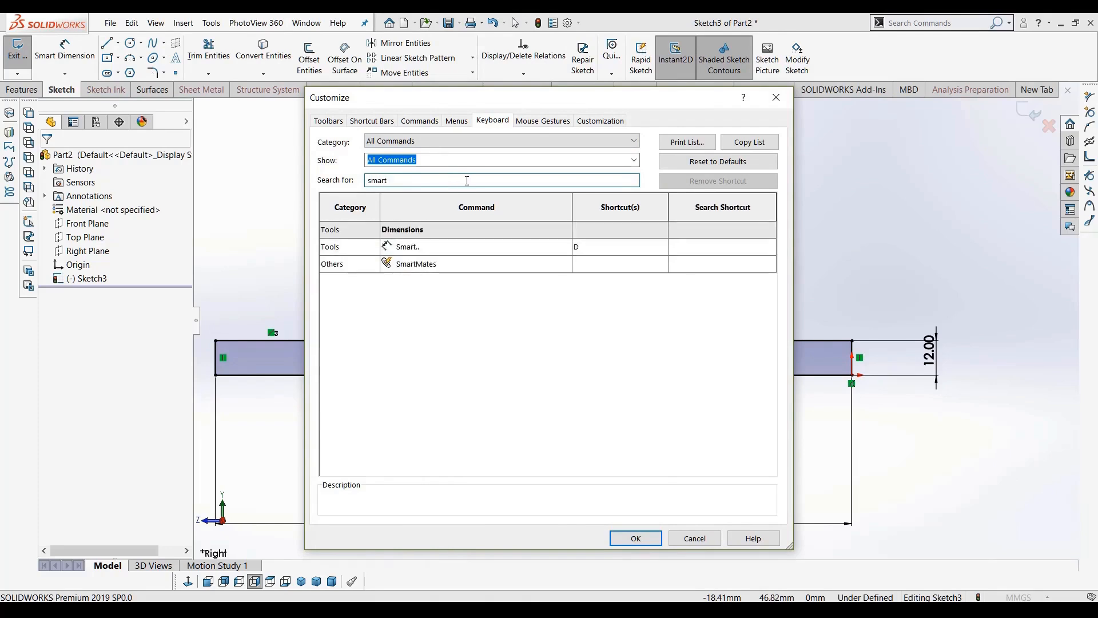
pyautogui.click(593, 249)
pyautogui.press('BackSpace')
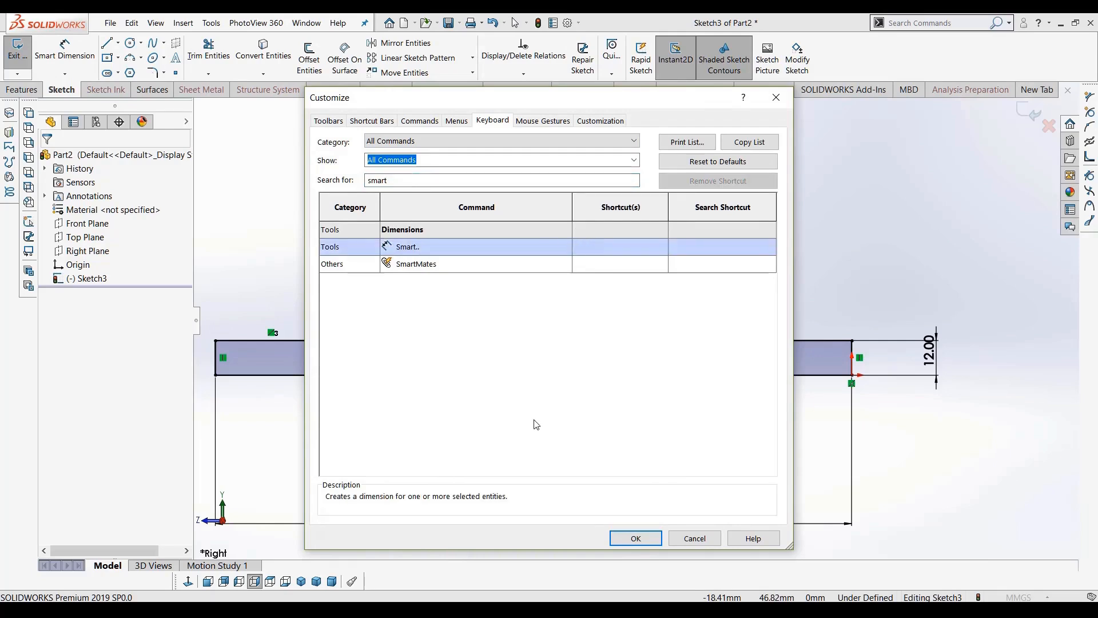
pyautogui.press('d')
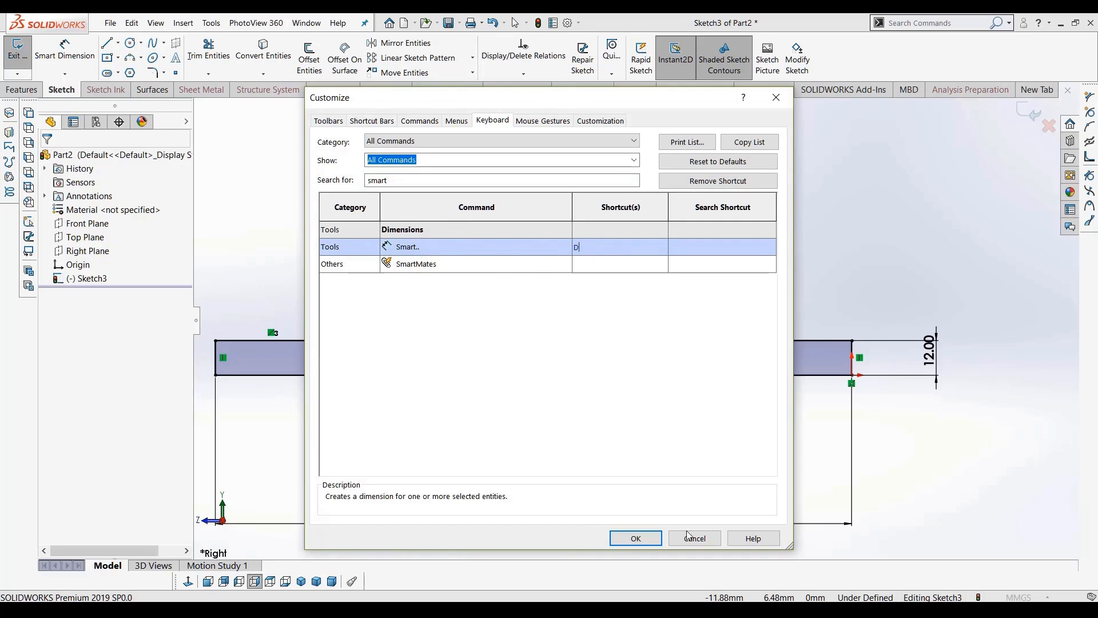
pyautogui.click(632, 541)
# Dimension the stem's top edge and set its width to 40 mm
pyautogui.scroll(5, 452, 431)
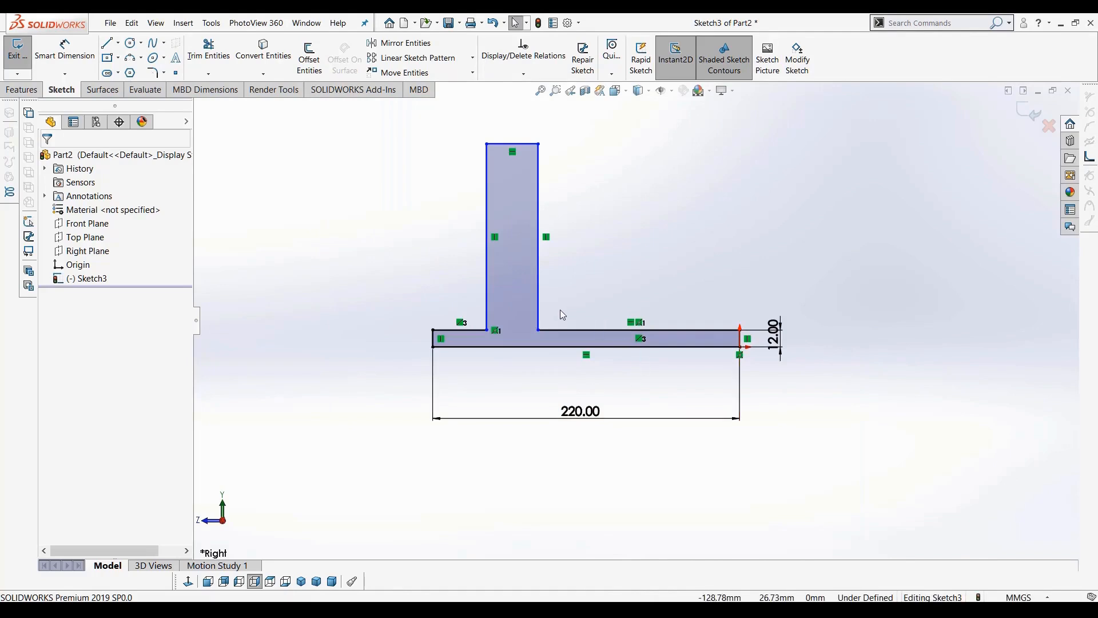
pyautogui.scroll(-1, 560, 312)
pyautogui.press('d')
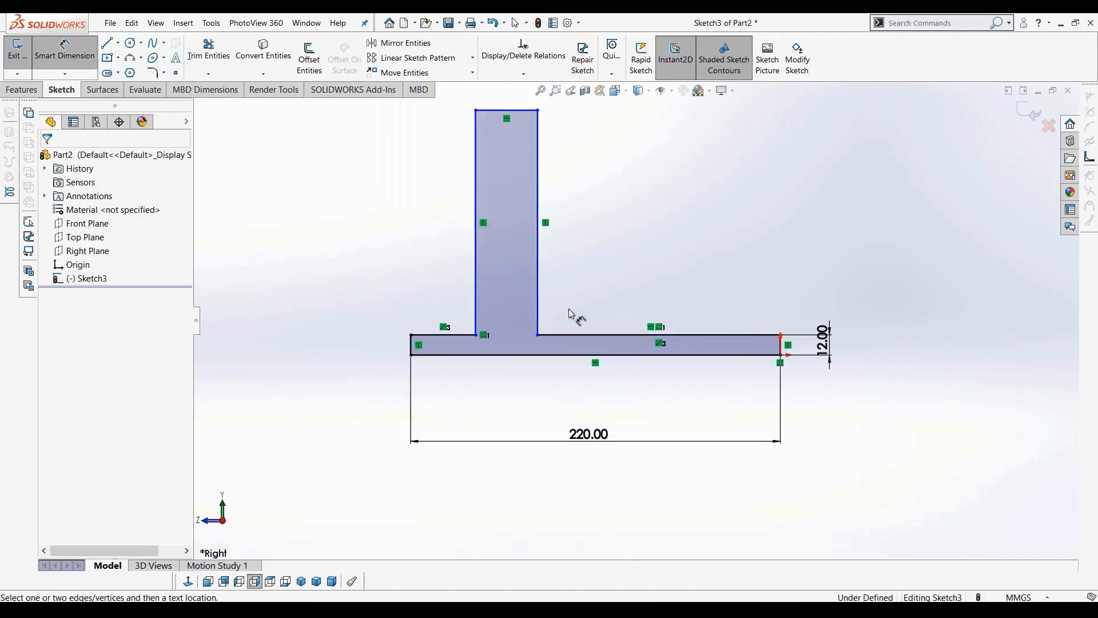
pyautogui.scroll(1, 491, 137)
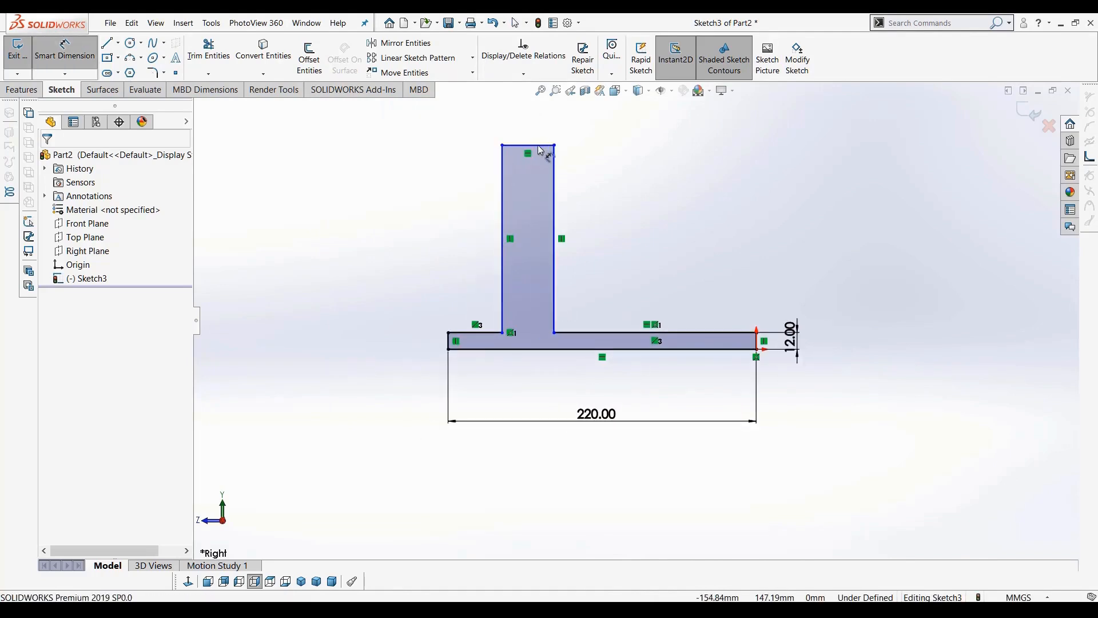
pyautogui.click(539, 146)
pyautogui.click(533, 120)
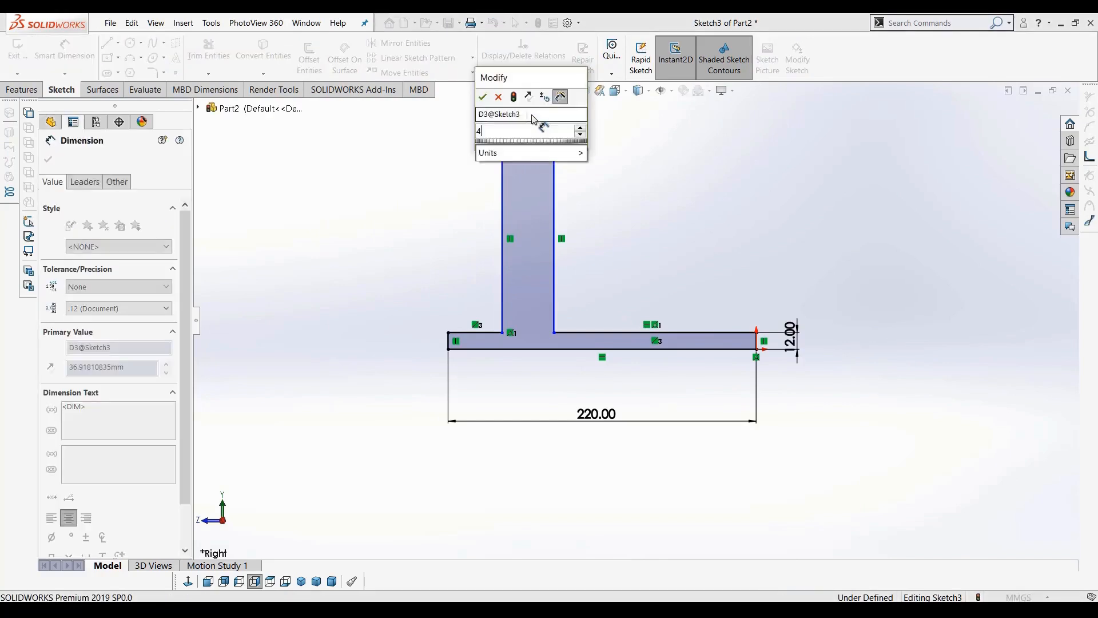
pyautogui.write('40')
pyautogui.press('Return')
# Dimension the stem's left edge and set its height to 150 mm
pyautogui.click(503, 229)
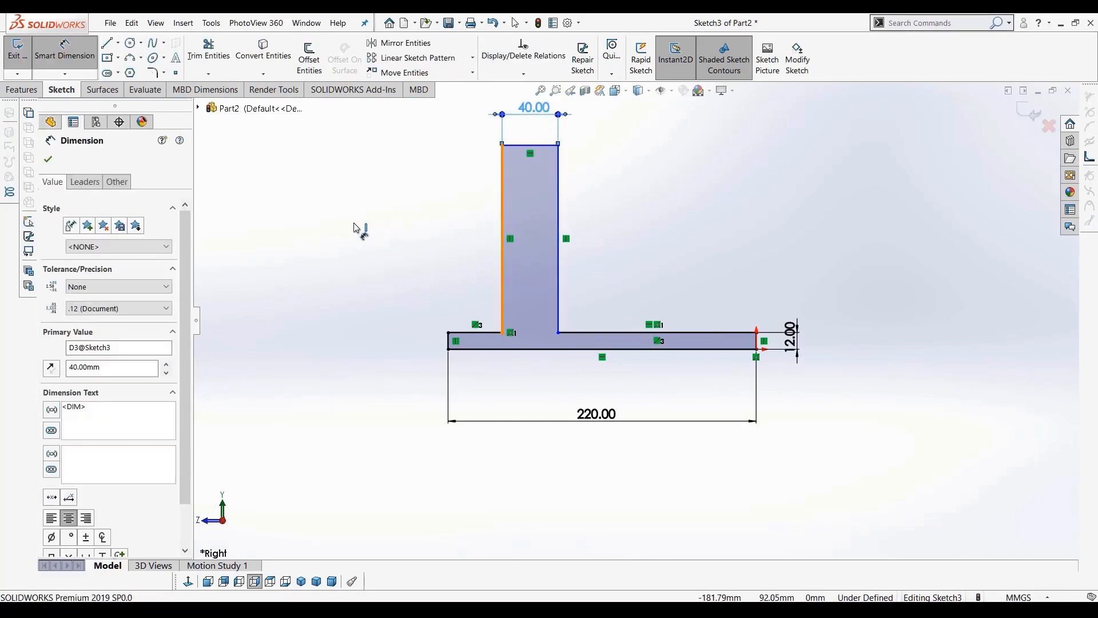
pyautogui.click(351, 228)
pyautogui.write('150')
pyautogui.press('Return')
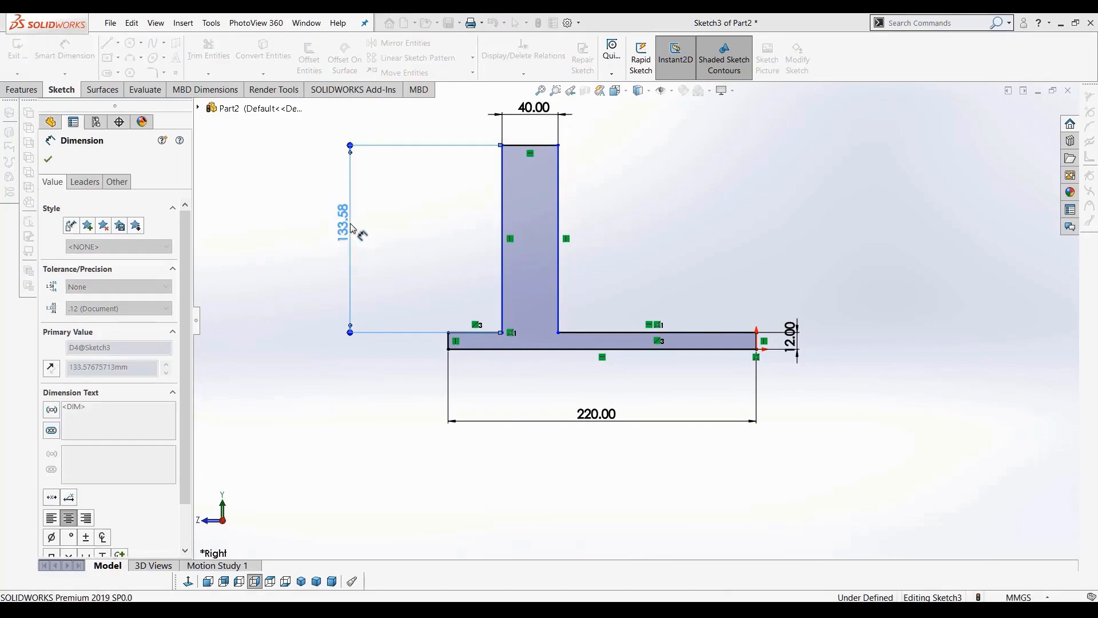
# Dimension the base's top edge left of the stem and set it to 40 mm
pyautogui.scroll(-2, 472, 306)
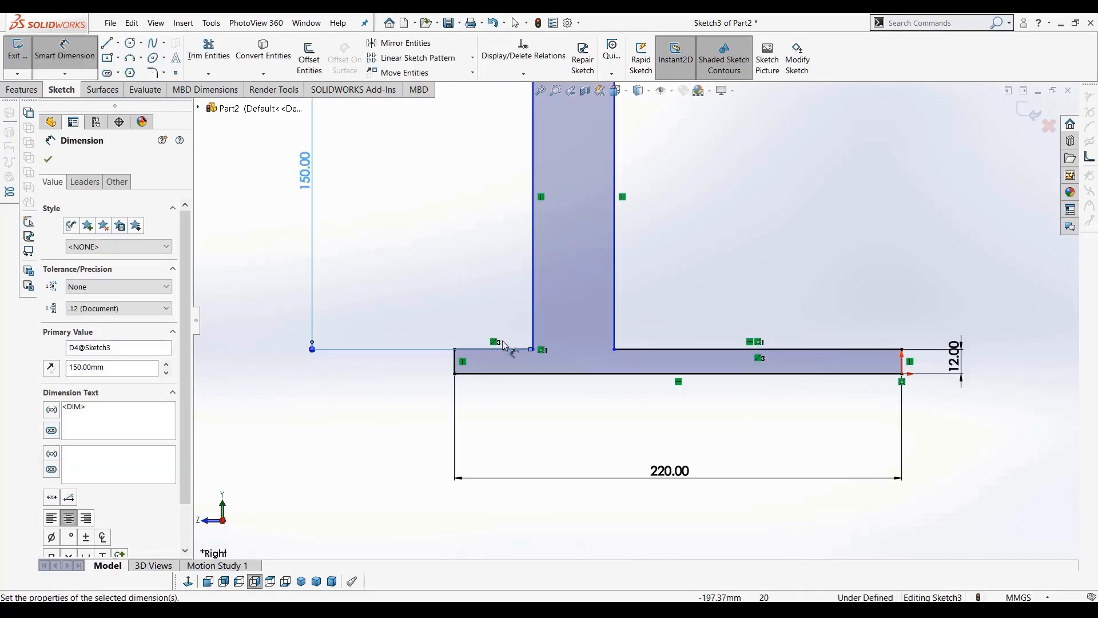
pyautogui.click(509, 345)
pyautogui.click(495, 300)
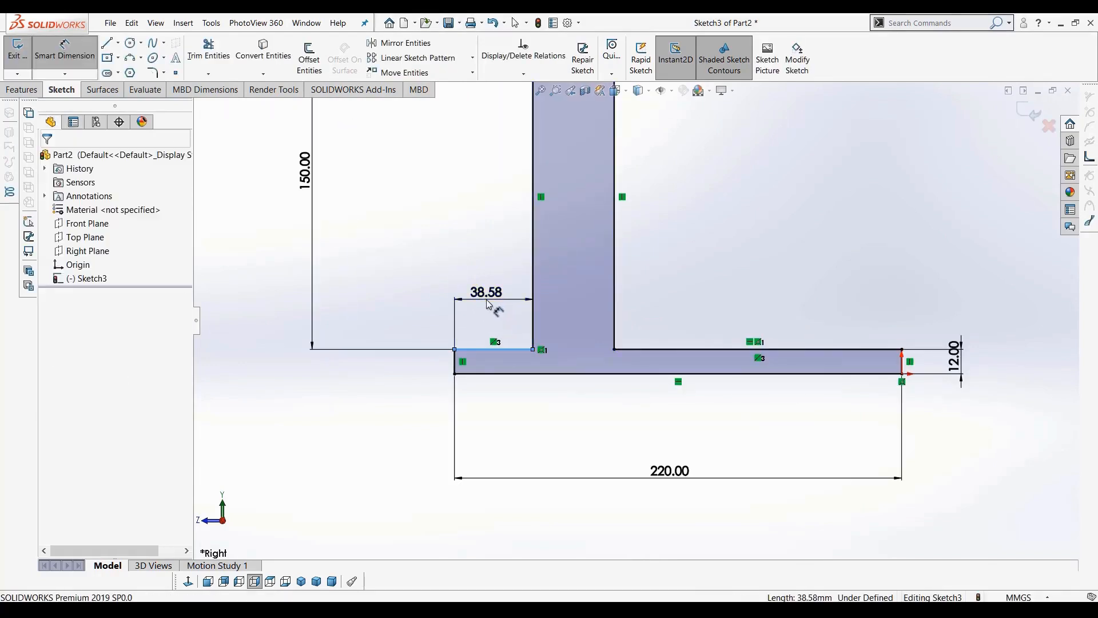
pyautogui.write('40')
pyautogui.press('Return')
pyautogui.scroll(1, 623, 343)
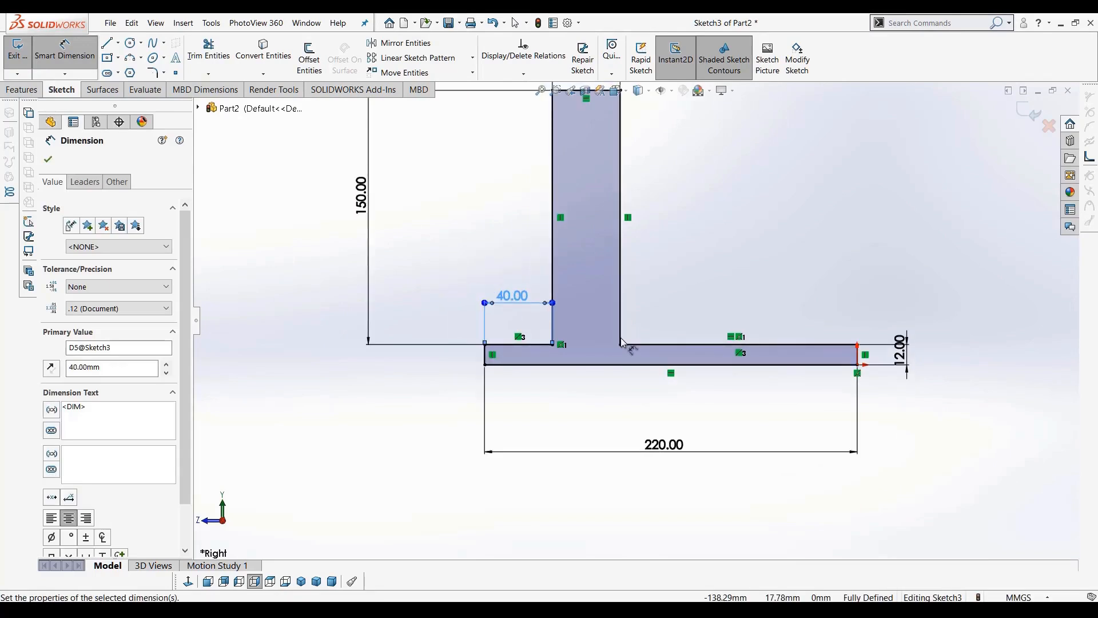
pyautogui.scroll(2, 623, 343)
pyautogui.scroll(-1, 639, 287)
pyautogui.press('Escape')
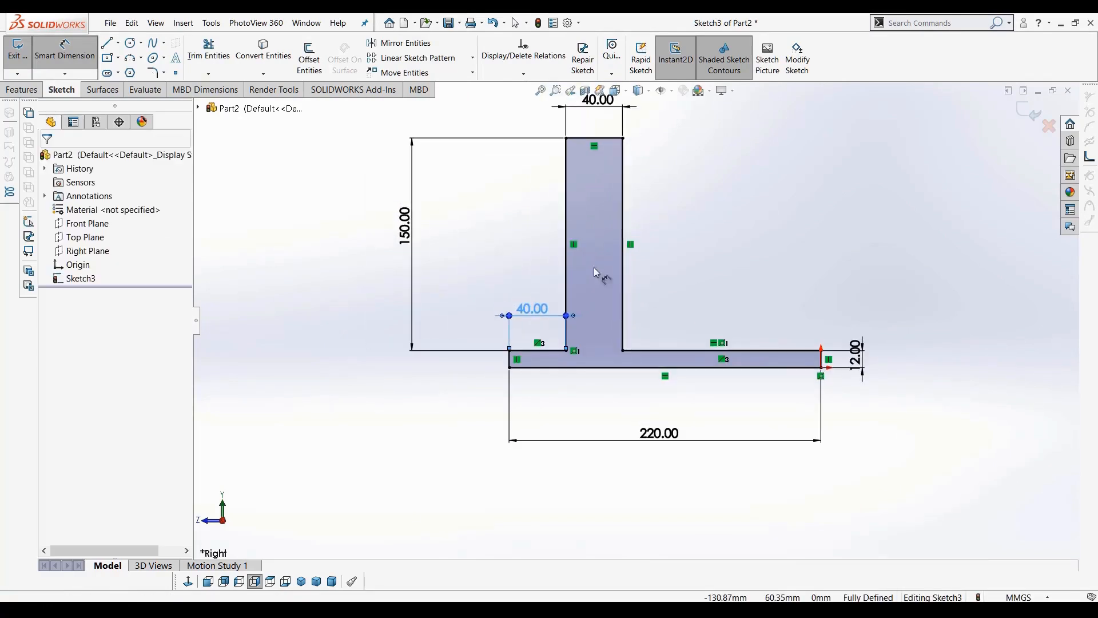
# Extrude the T-shaped sketch as a boss 8 mm deep
pyautogui.click(515, 23)
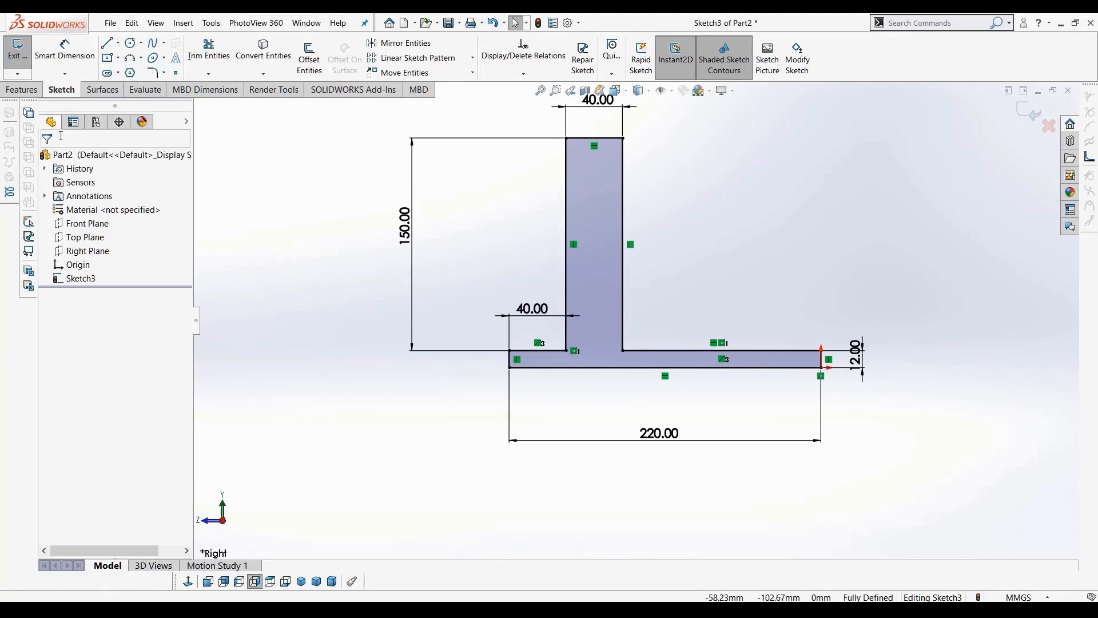
pyautogui.click(22, 89)
pyautogui.click(24, 55)
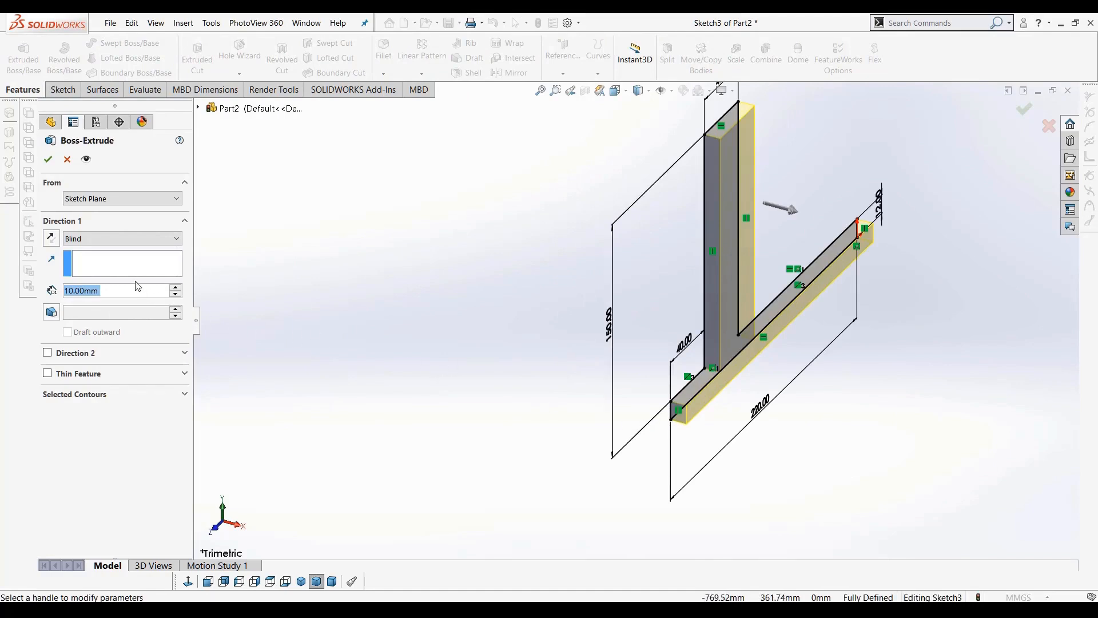
pyautogui.write('8')
pyautogui.press('Return')
pyautogui.click(48, 159)
# Start a new sketch on the stem's top face and set the view normal to it
pyautogui.moveTo(490, 276); pyautogui.dragTo(532, 318, button='middle')
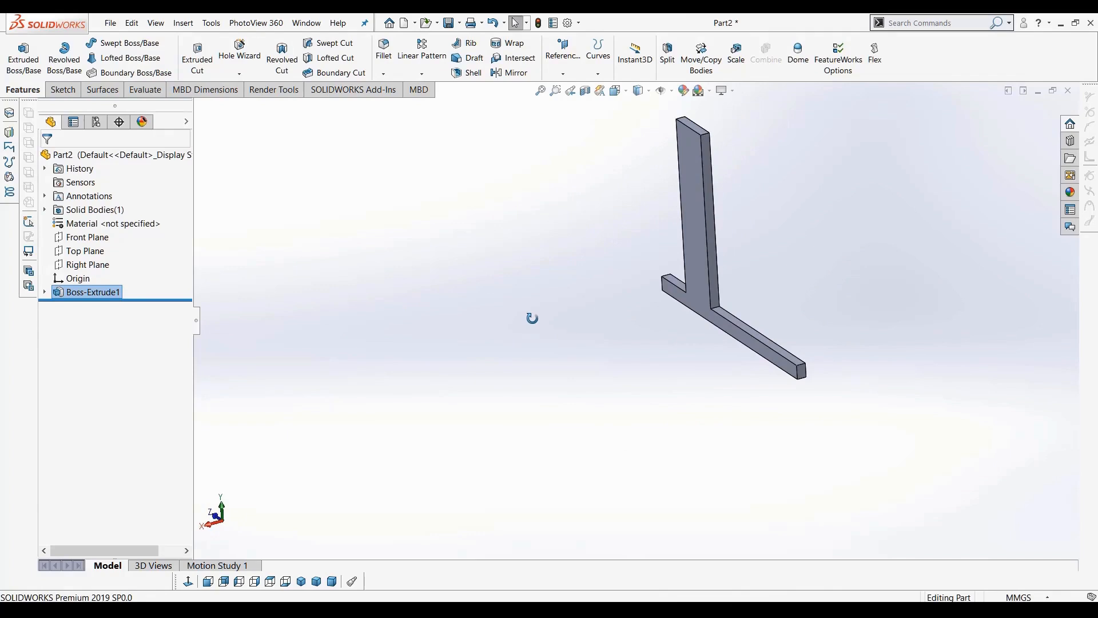
pyautogui.scroll(3, 787, 322)
pyautogui.scroll(-3, 699, 248)
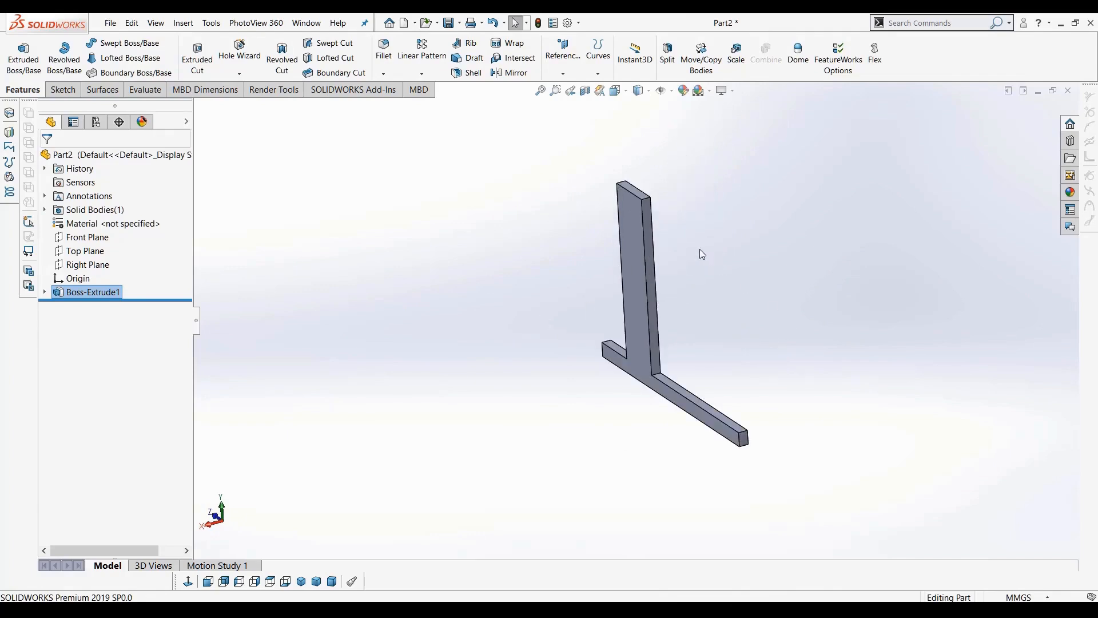
pyautogui.scroll(-4, 690, 212)
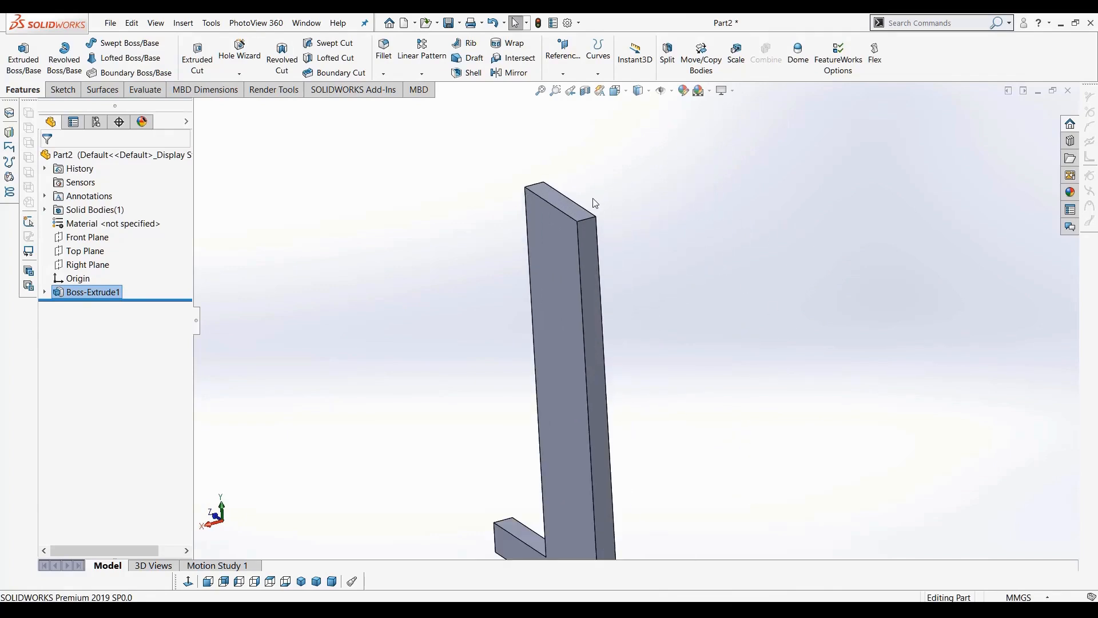
pyautogui.scroll(5, 695, 260)
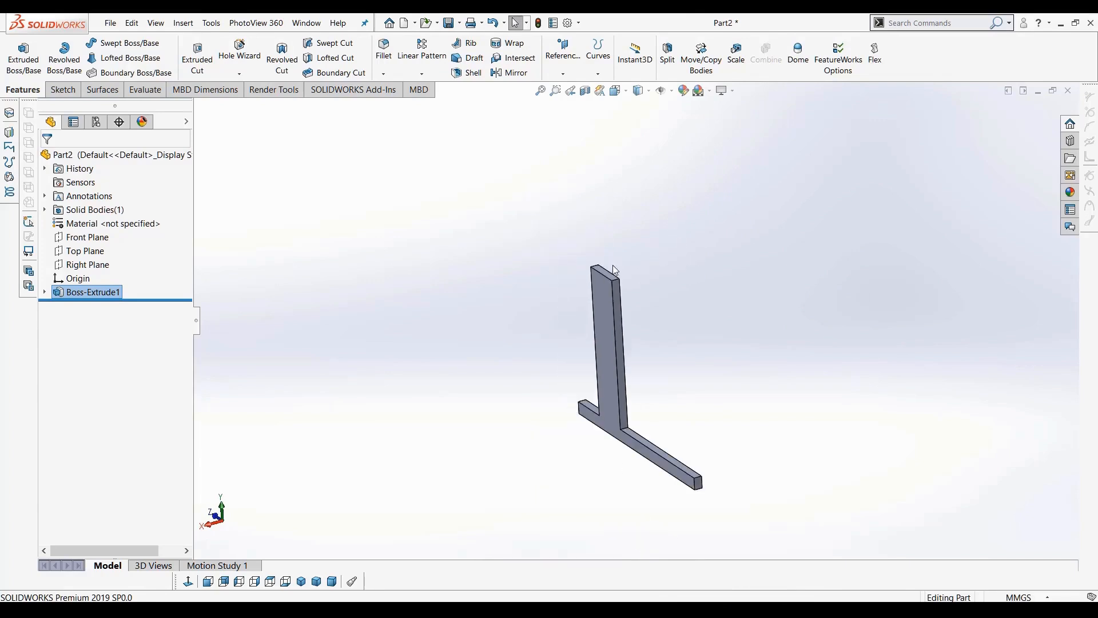
pyautogui.scroll(-5, 608, 278)
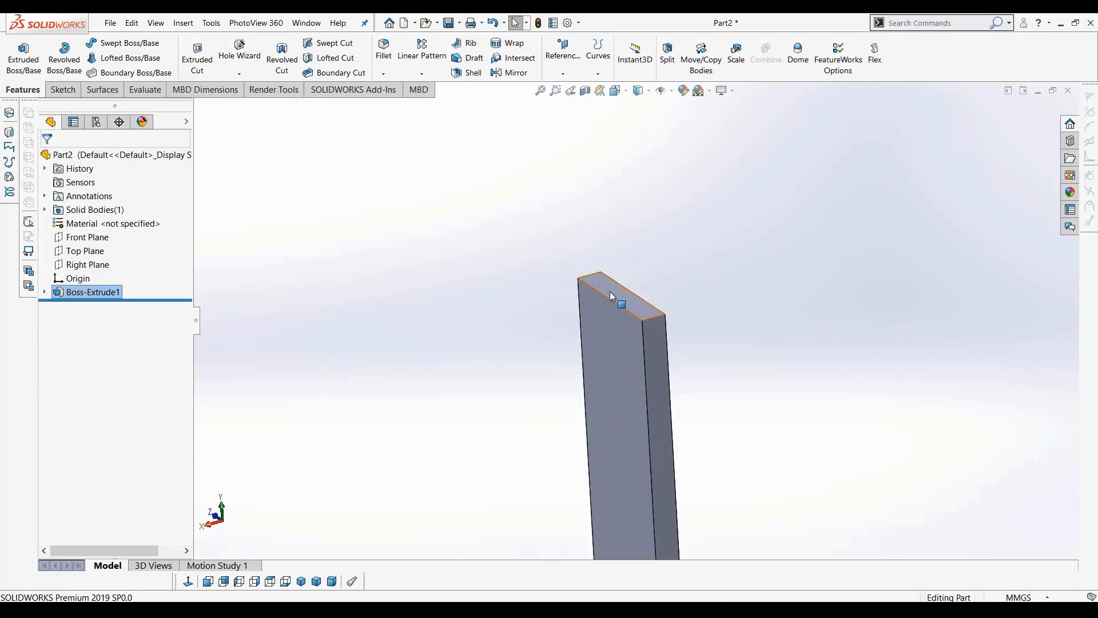
pyautogui.click(626, 308)
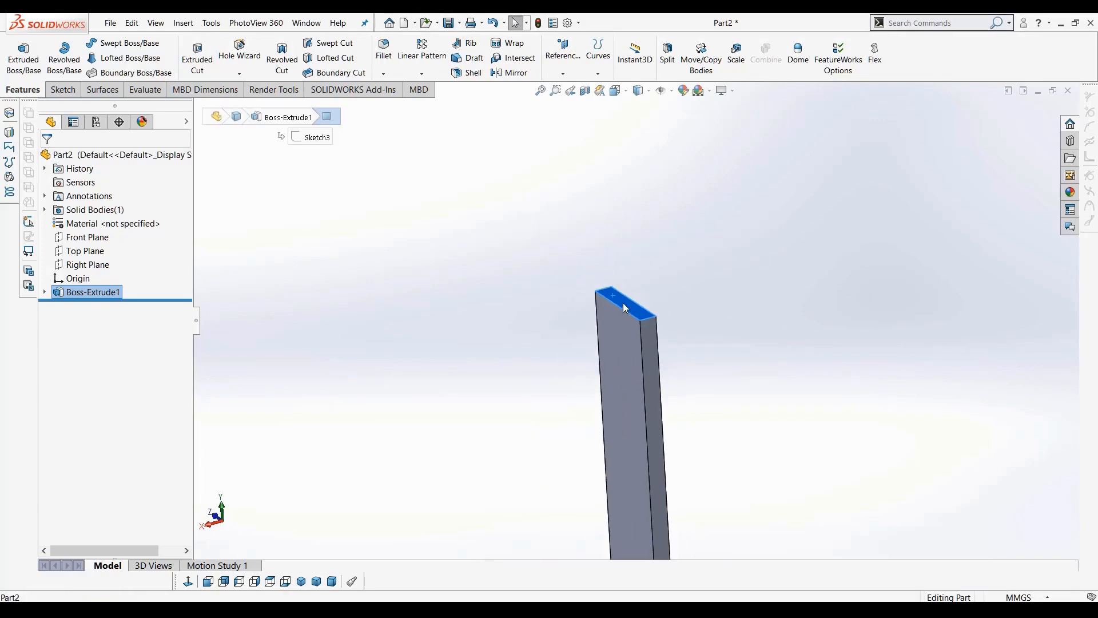
pyautogui.click(62, 90)
pyautogui.click(18, 50)
pyautogui.click(189, 583)
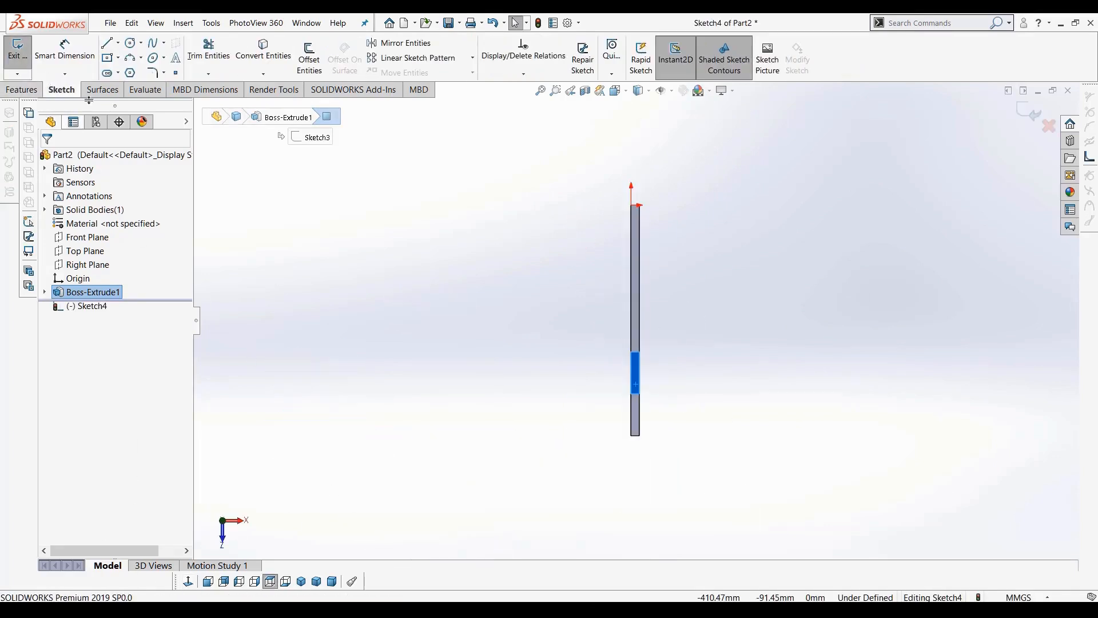
# Sketch a corner rectangle on the stem's top face, starting at one end of the stem and spanning beyond it
pyautogui.click(116, 59)
pyautogui.click(128, 74)
pyautogui.click(655, 445)
pyautogui.press('z')
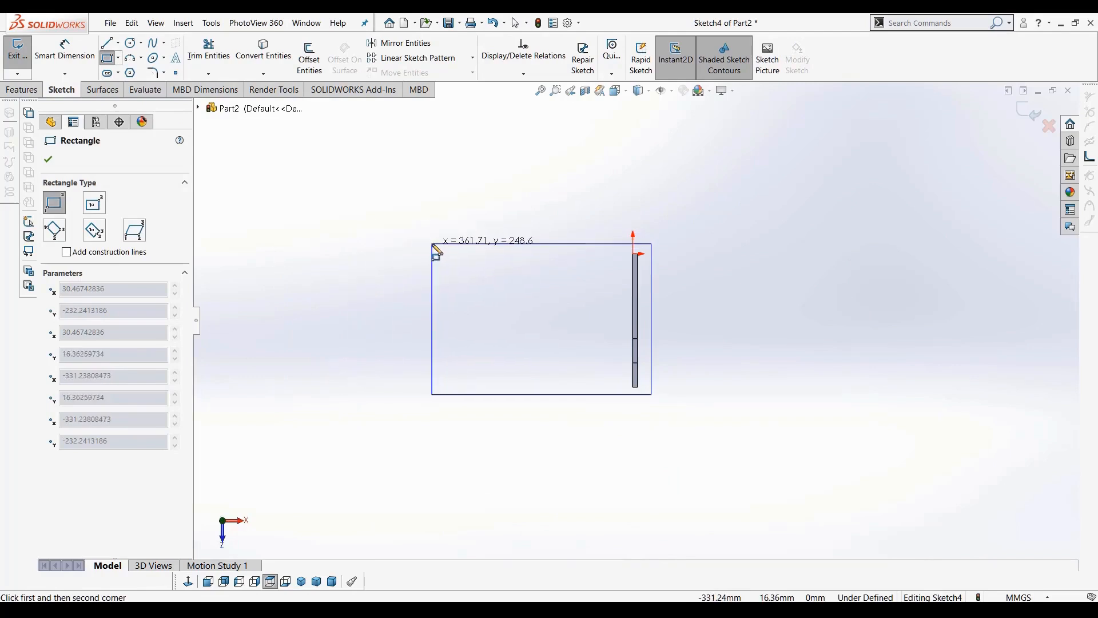
pyautogui.click(436, 252)
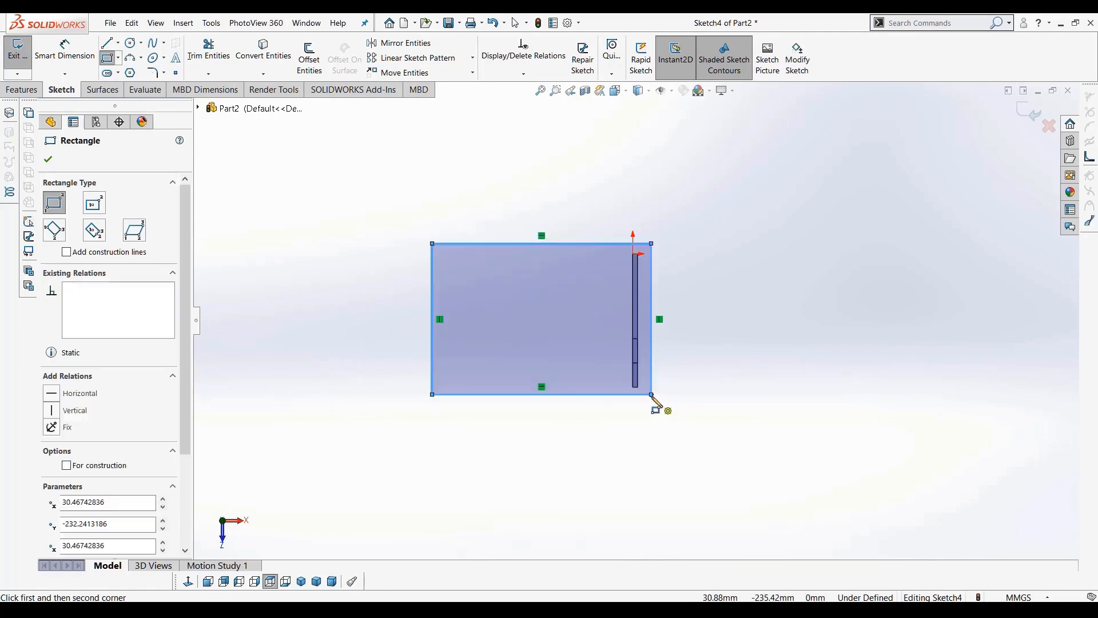
pyautogui.scroll(-3, 655, 408)
pyautogui.press('Escape')
# Extrude the rectangle as a boss 6 mm deep to form the table top
pyautogui.scroll(-2, 632, 290)
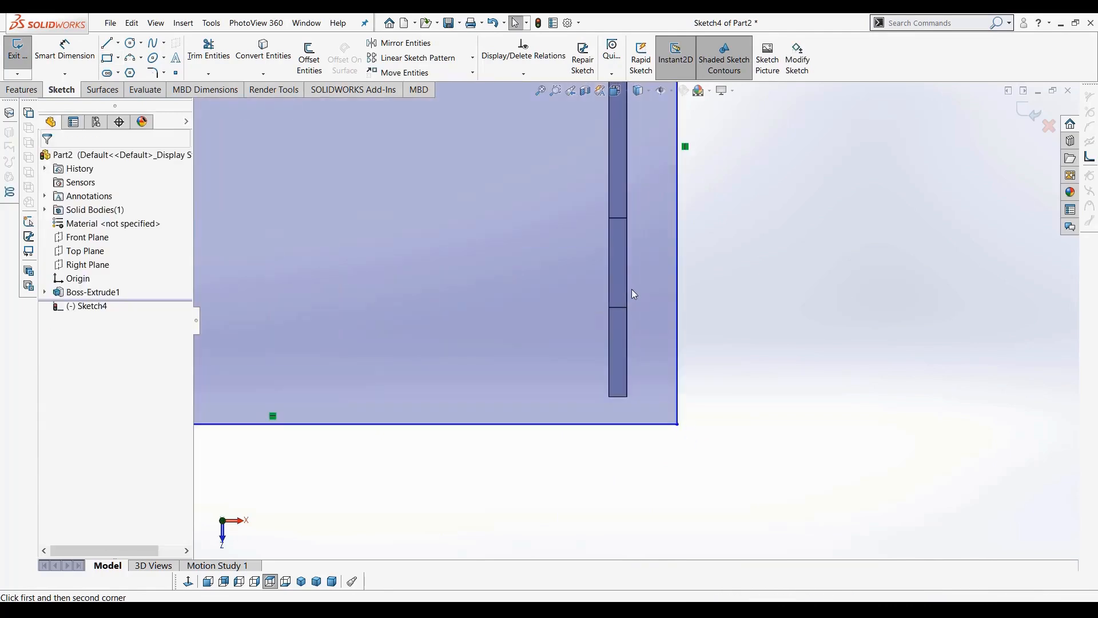
pyautogui.scroll(3, 661, 307)
pyautogui.scroll(3, 663, 309)
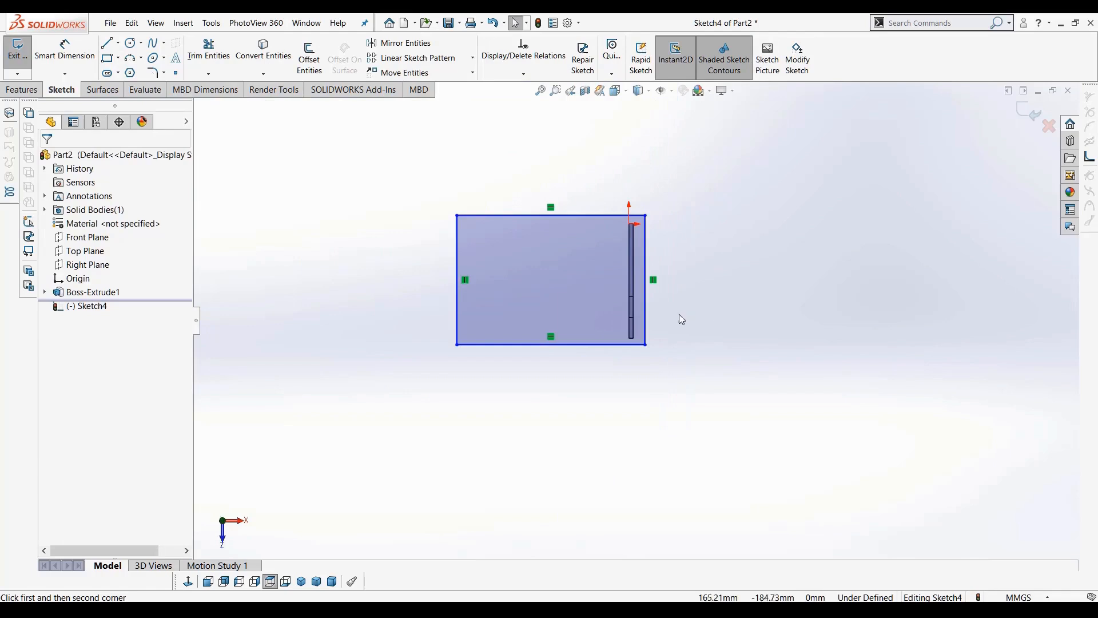
pyautogui.scroll(-2, 623, 301)
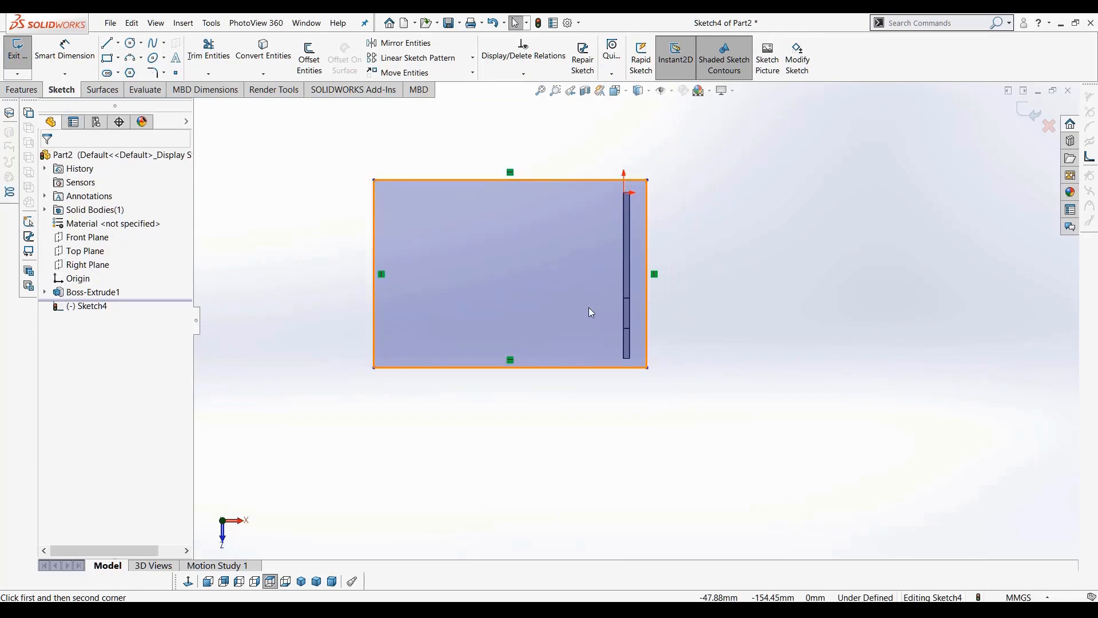
pyautogui.scroll(-1, 634, 325)
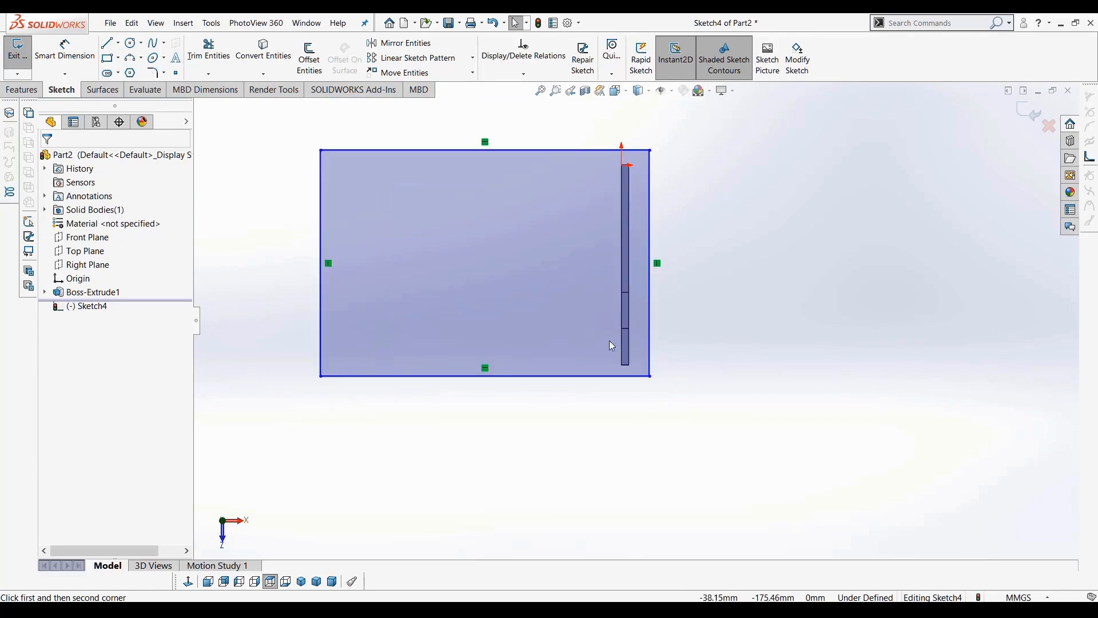
pyautogui.scroll(-2, 629, 291)
pyautogui.scroll(2, 636, 278)
pyautogui.scroll(-1, 630, 257)
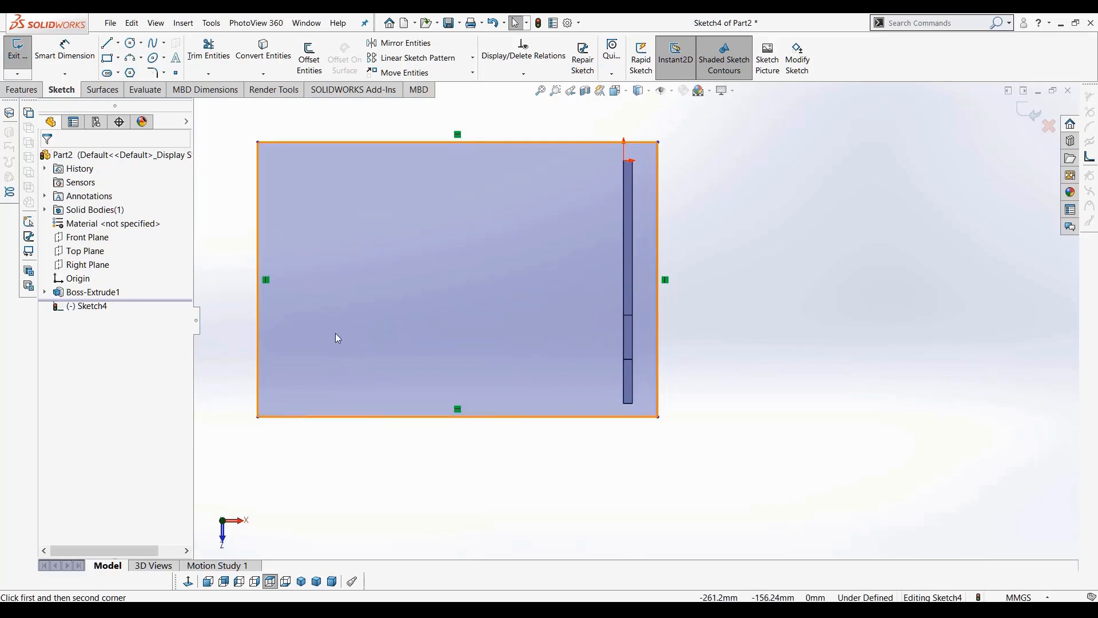
pyautogui.moveTo(685, 372)
pyautogui.mouseDown(button='middle')
pyautogui.moveTo(662, 166)
pyautogui.moveTo(613, 196)
pyautogui.moveTo(632, 213)
pyautogui.mouseUp(button='middle')
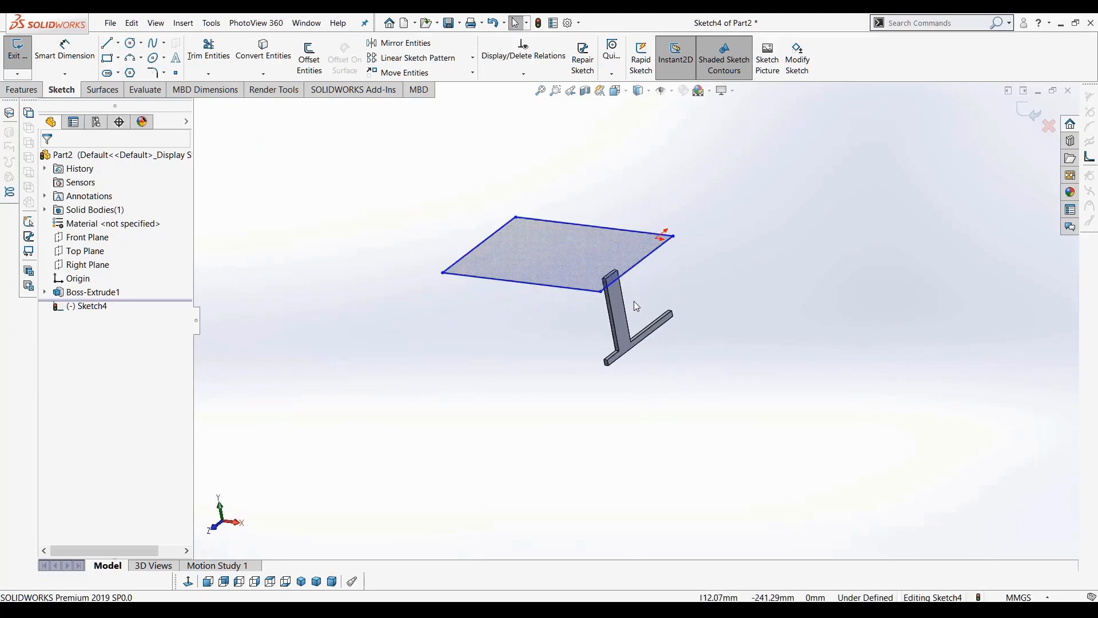
pyautogui.scroll(-2, 632, 309)
pyautogui.click(17, 89)
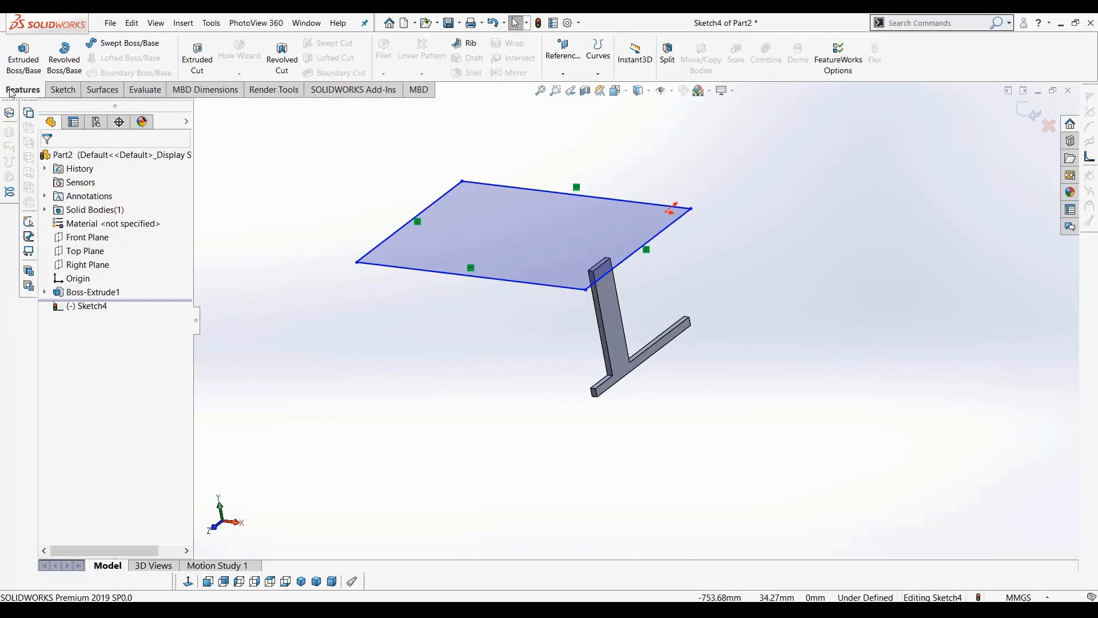
pyautogui.click(23, 55)
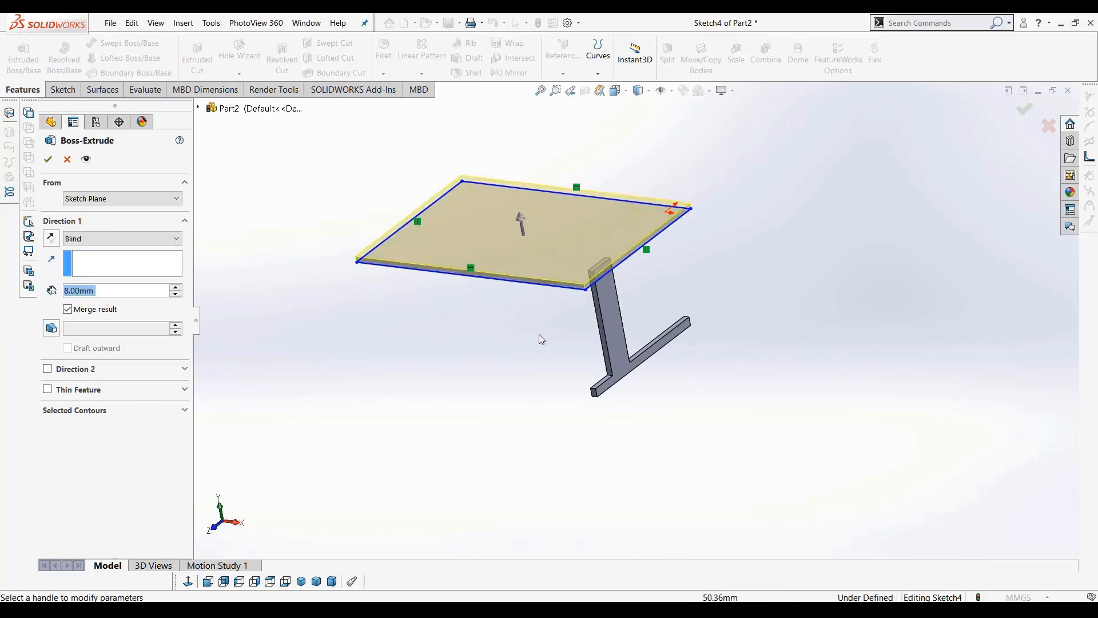
pyautogui.moveTo(111, 290); pyautogui.dragTo(3, 291)
pyautogui.write('6')
pyautogui.press('Return')
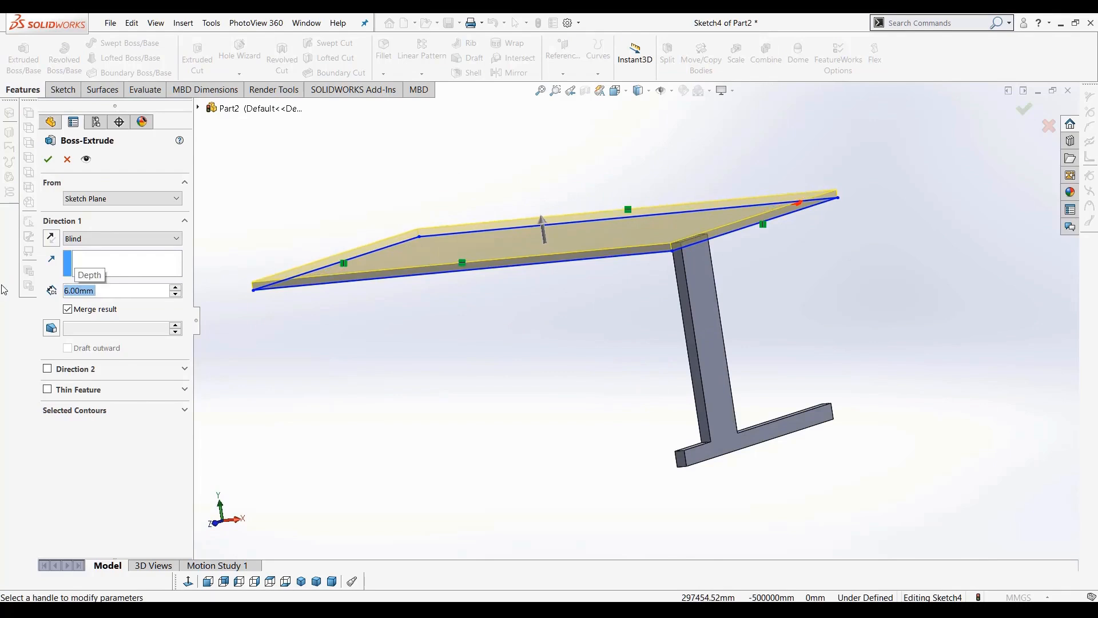
pyautogui.click(48, 159)
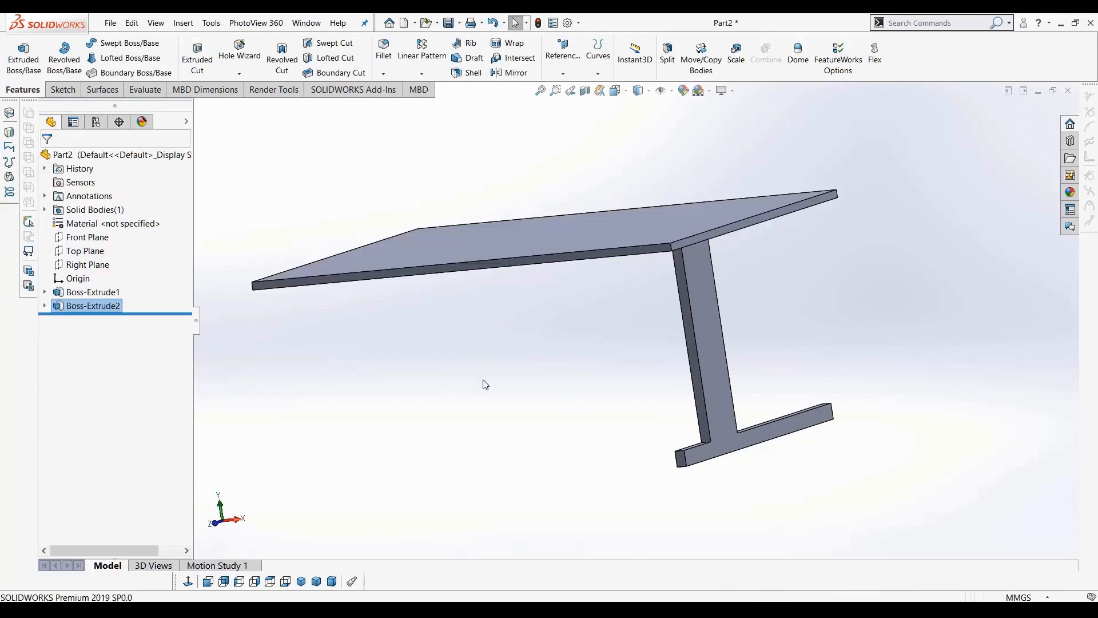
# Orbit and zoom around the part to inspect the new table top and leg
pyautogui.moveTo(509, 384); pyautogui.dragTo(334, 386, button='middle')
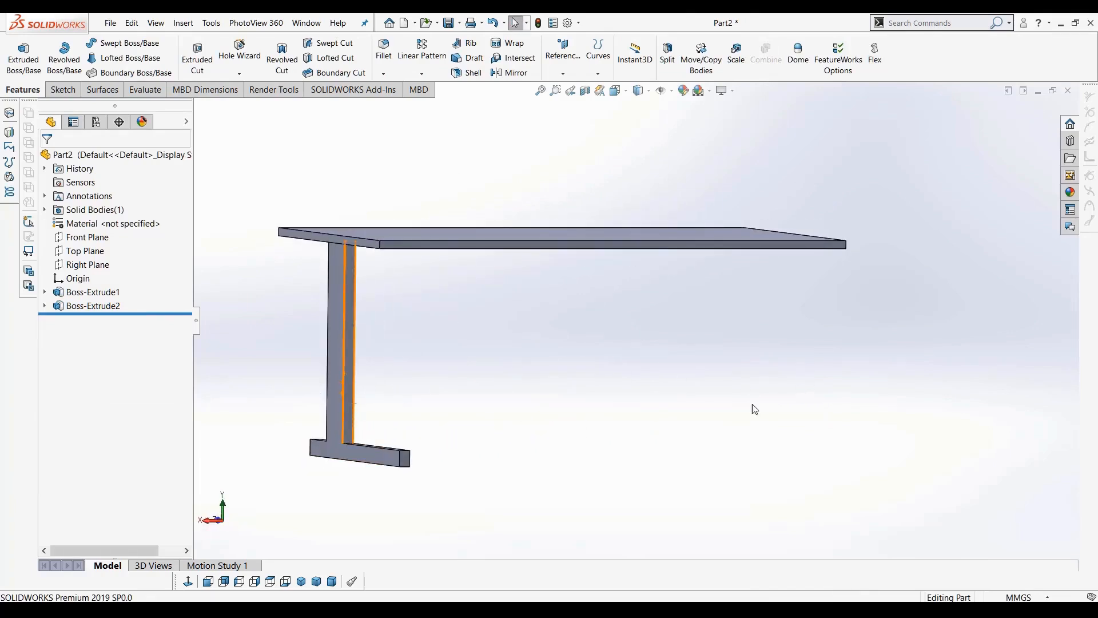
pyautogui.moveTo(712, 448); pyautogui.dragTo(694, 447, button='middle')
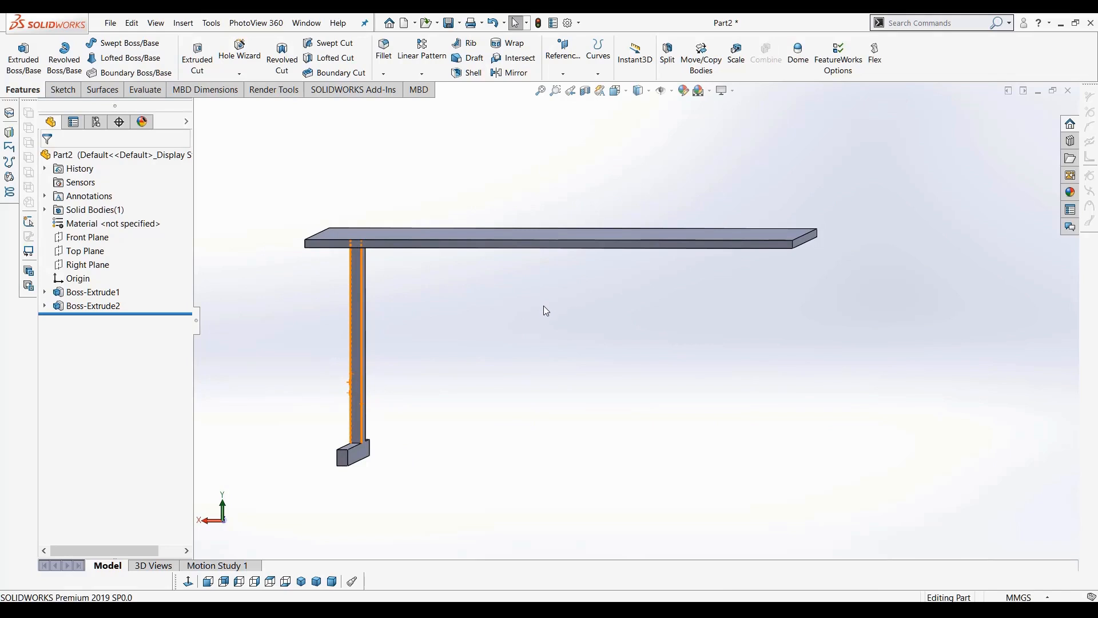
pyautogui.moveTo(566, 303)
pyautogui.mouseDown(button='middle')
pyautogui.moveTo(596, 313)
pyautogui.moveTo(592, 327)
pyautogui.moveTo(613, 346)
pyautogui.moveTo(591, 326)
pyautogui.moveTo(537, 321)
pyautogui.moveTo(558, 318)
pyautogui.mouseUp(button='middle')
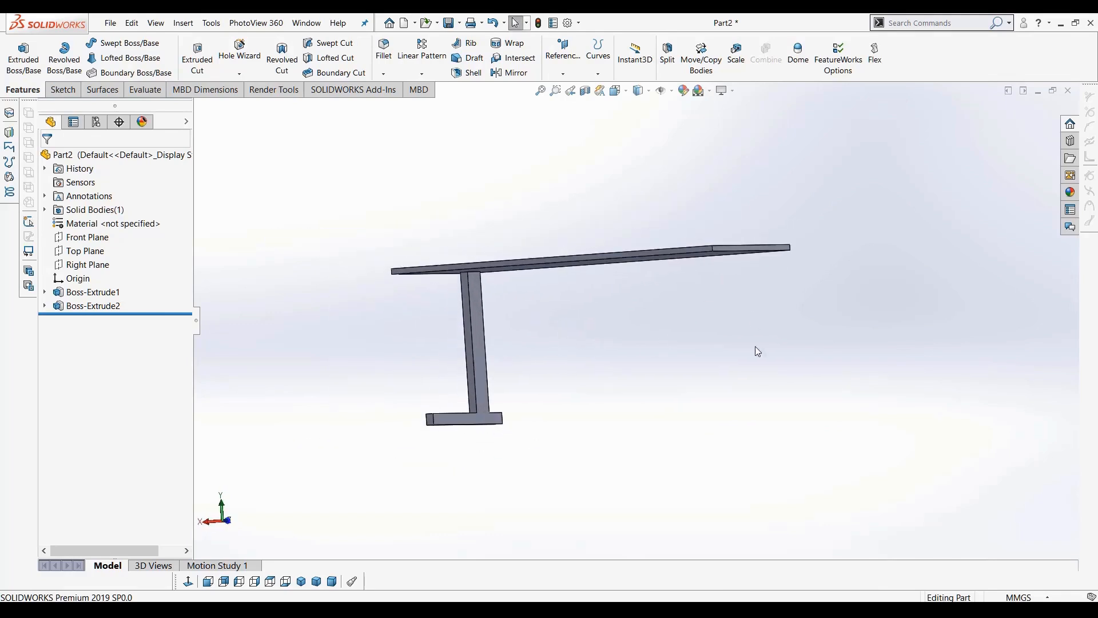
pyautogui.scroll(-2, 618, 412)
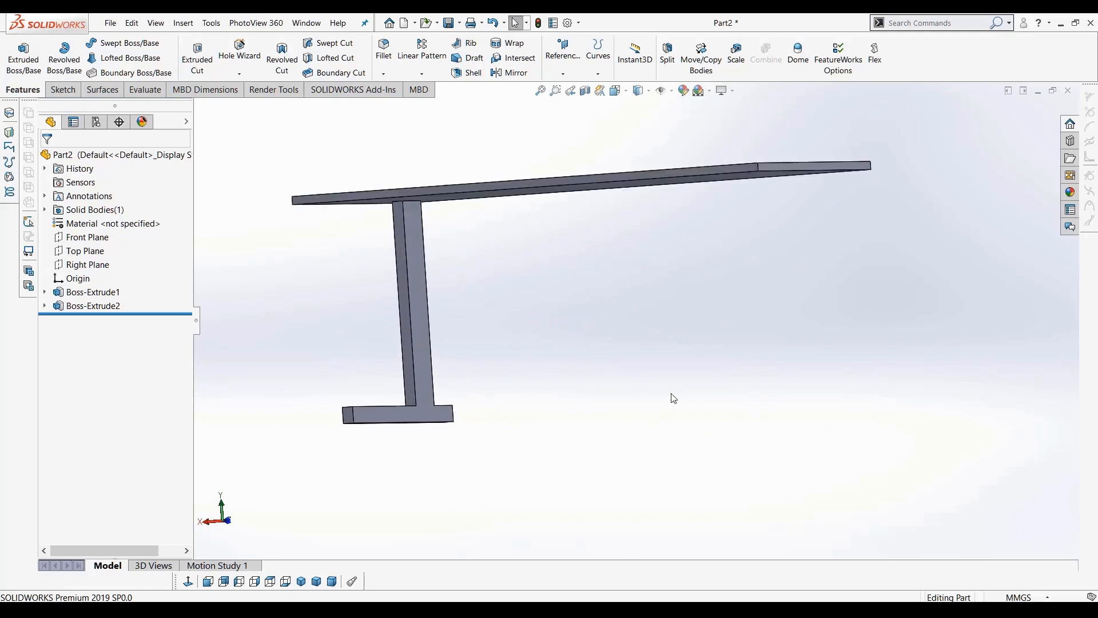
pyautogui.scroll(2, 636, 320)
pyautogui.scroll(-5, 617, 320)
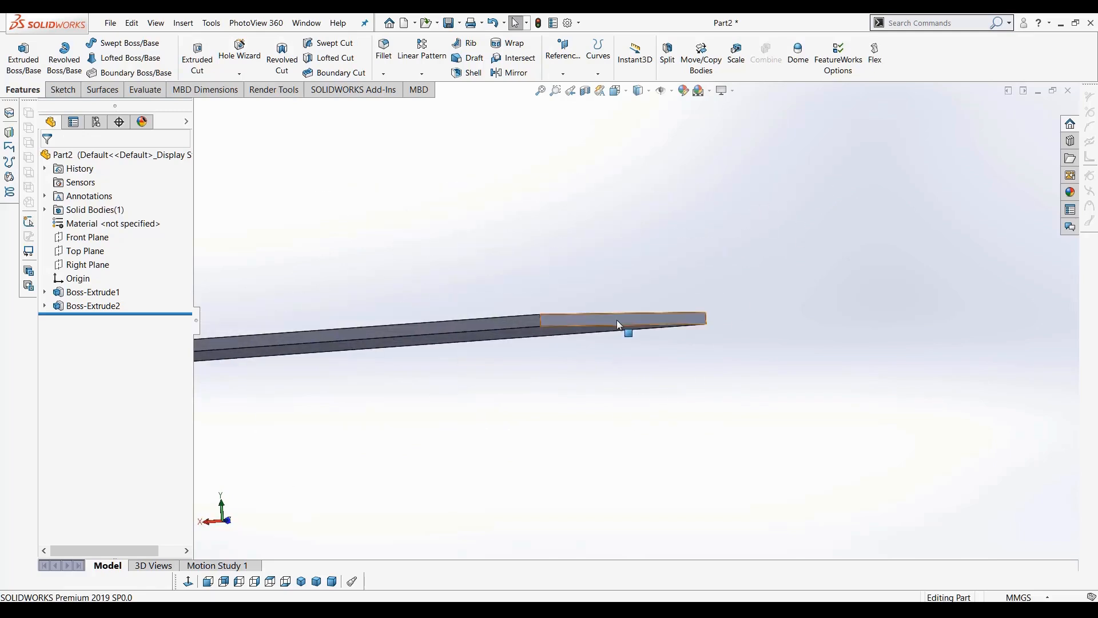
pyautogui.click(616, 321)
pyautogui.scroll(3, 599, 361)
pyautogui.moveTo(517, 395); pyautogui.dragTo(549, 350, button='middle')
pyautogui.scroll(-5, 390, 350)
pyautogui.scroll(3, 550, 359)
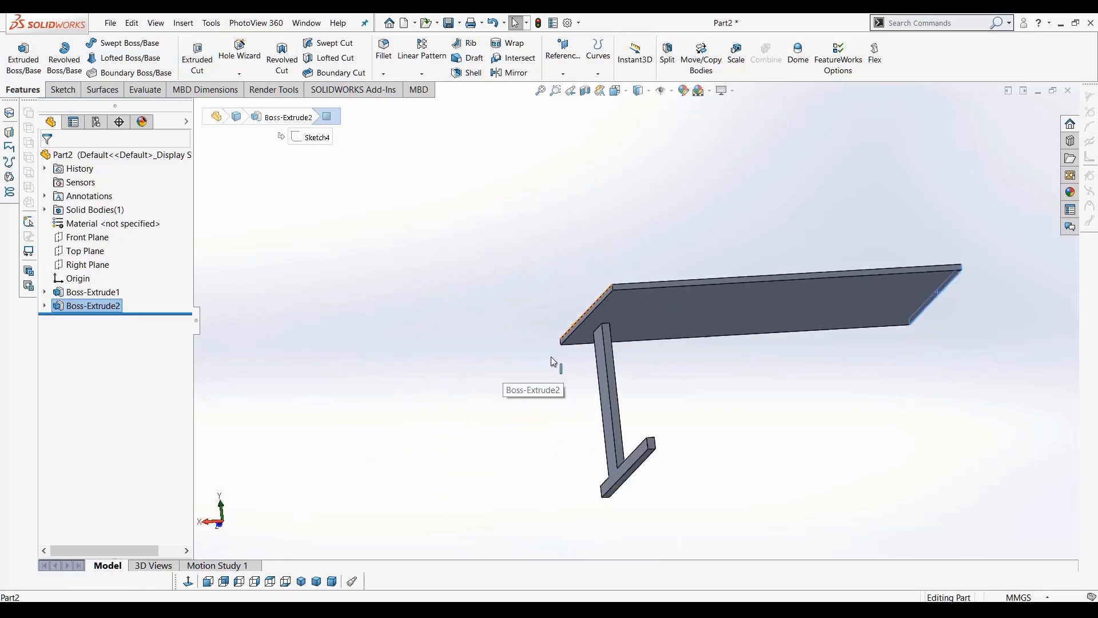
pyautogui.scroll(1, 551, 357)
pyautogui.click(695, 354)
pyautogui.scroll(5, 684, 383)
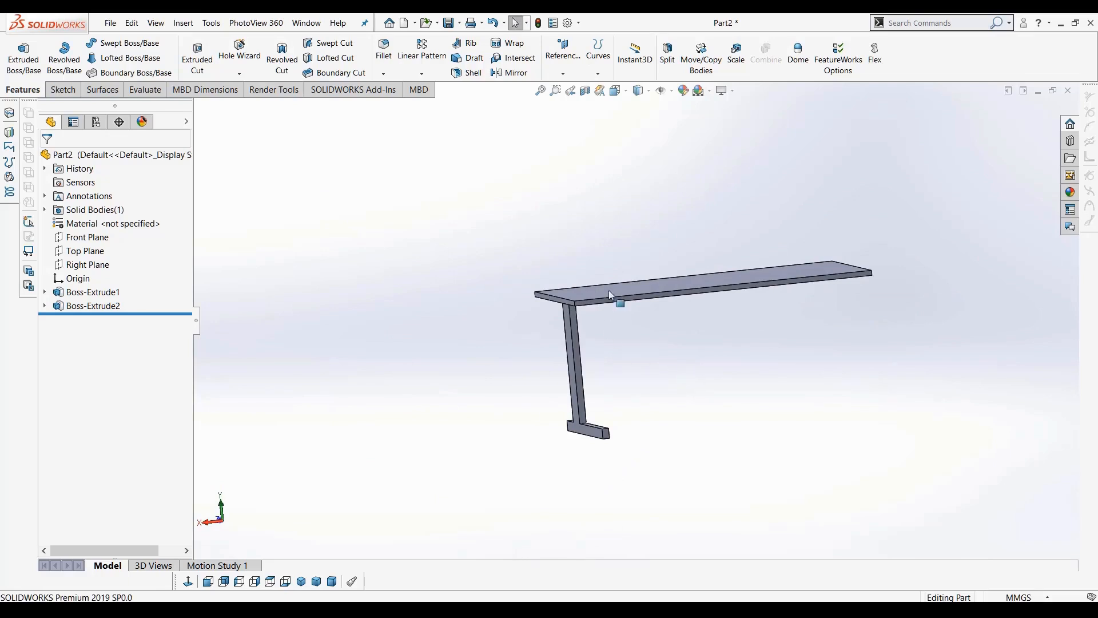
pyautogui.scroll(-3, 610, 289)
pyautogui.scroll(3, 784, 336)
pyautogui.moveTo(802, 334); pyautogui.dragTo(685, 341, button='middle')
pyautogui.scroll(-1, 676, 337)
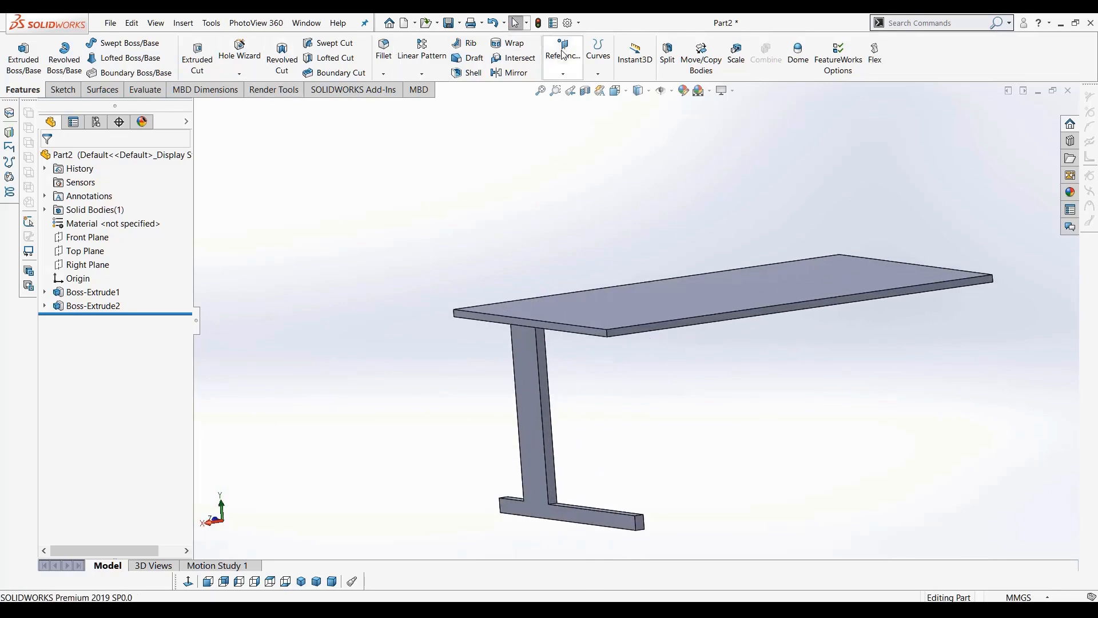
# Create a reference plane at the mid plane between the table top's two end faces
pyautogui.click(564, 73)
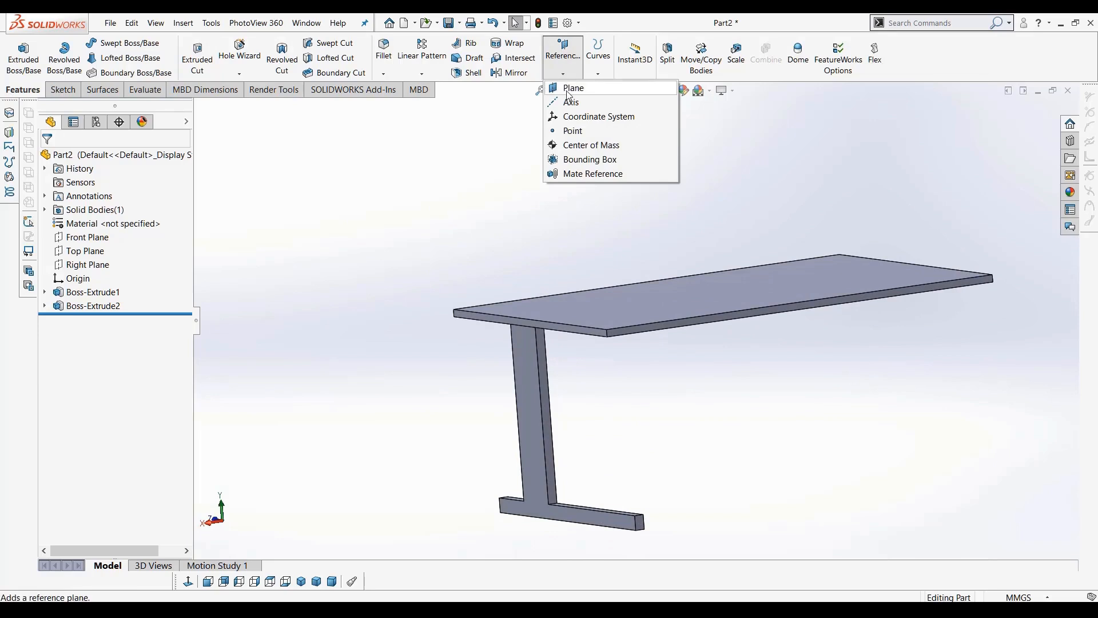
pyautogui.click(586, 91)
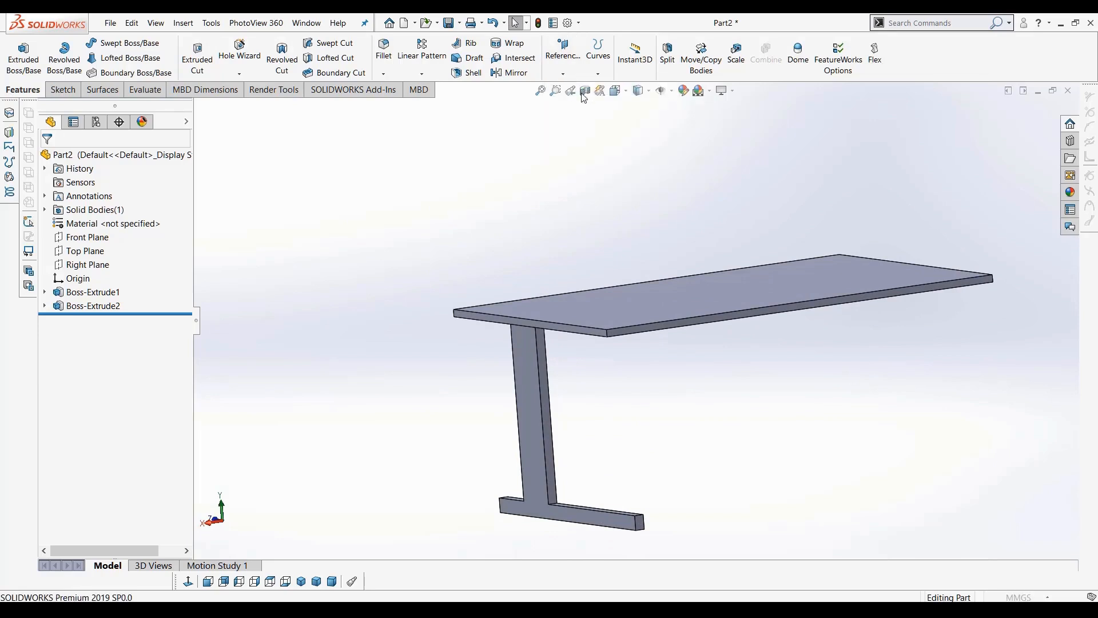
pyautogui.scroll(-4, 532, 332)
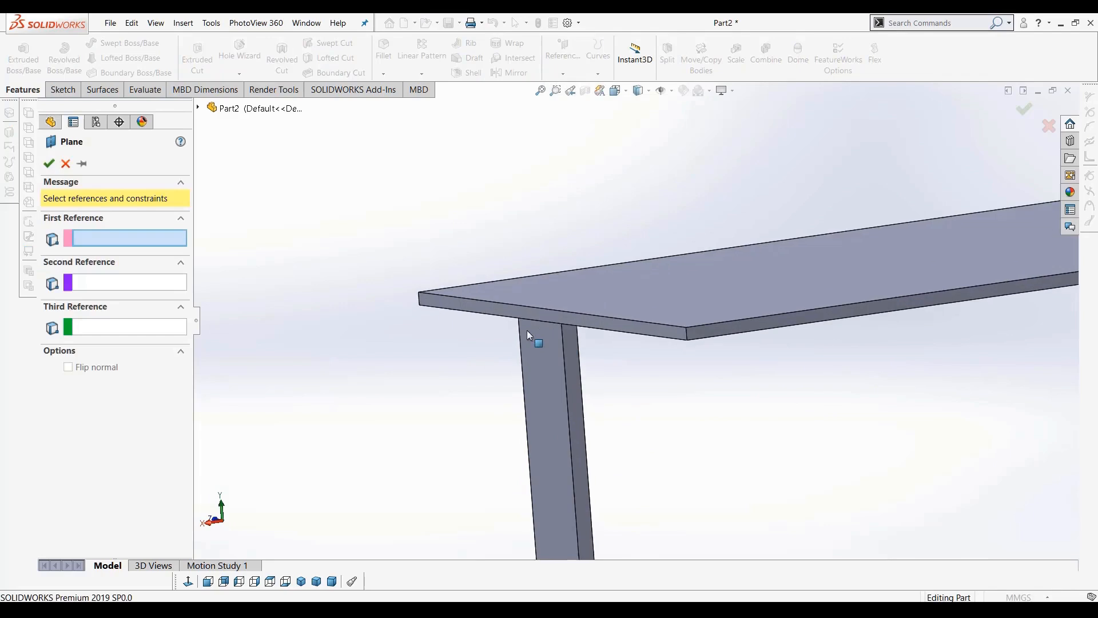
pyautogui.click(494, 298)
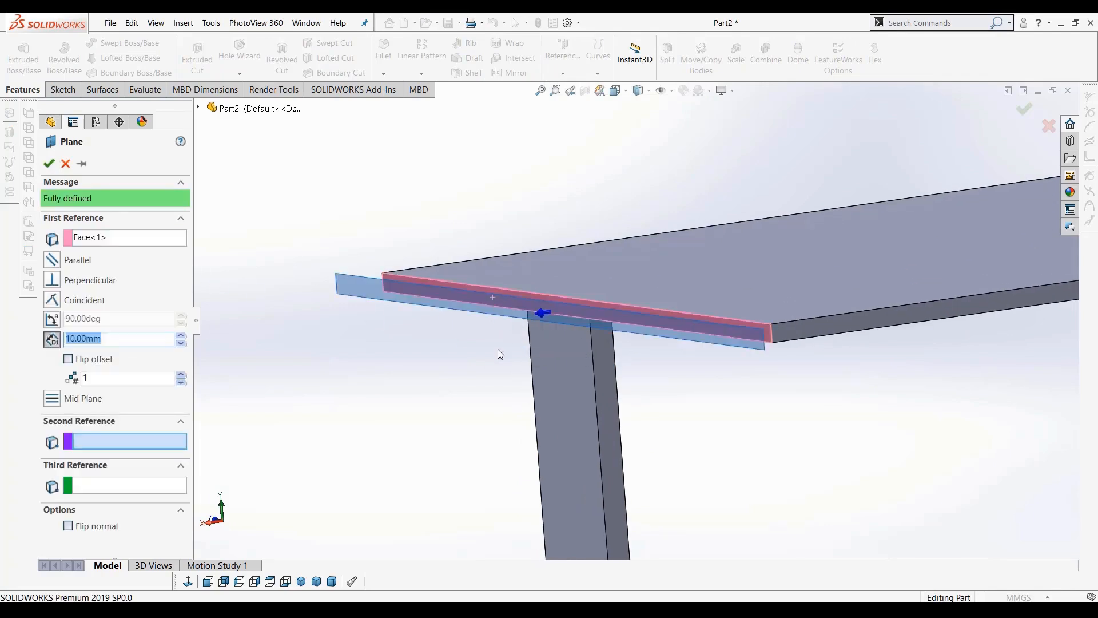
pyautogui.scroll(3, 640, 341)
pyautogui.moveTo(940, 363); pyautogui.dragTo(740, 363, button='middle')
pyautogui.click(993, 288)
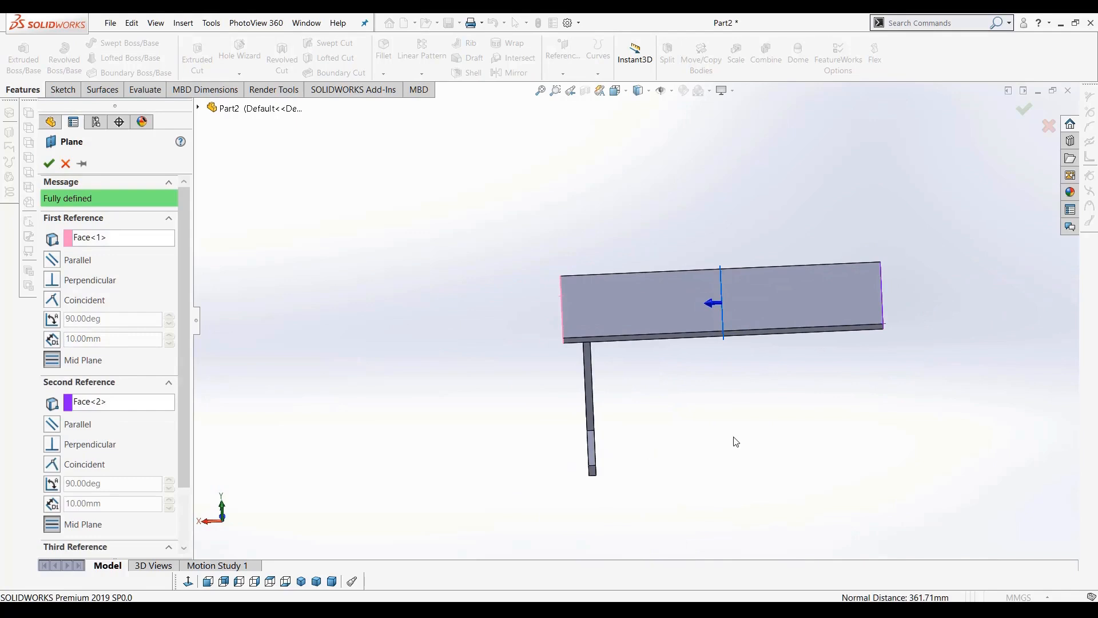
pyautogui.click(83, 361)
pyautogui.click(48, 164)
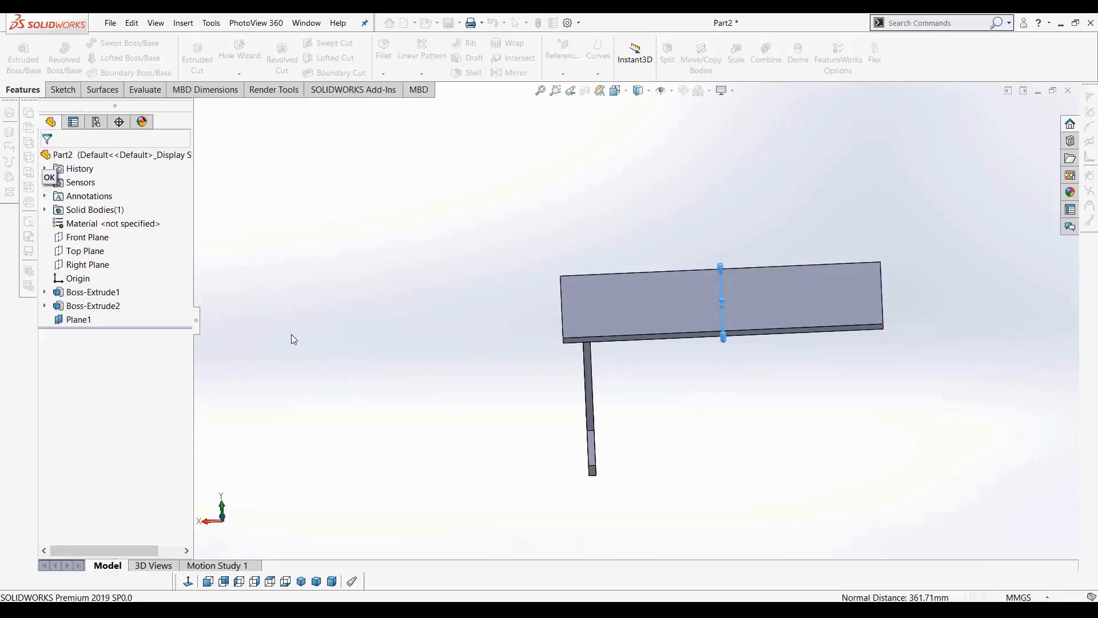
# Orbit the model to examine the position of Plane1 relative to the table
pyautogui.moveTo(572, 343); pyautogui.dragTo(658, 340, button='middle')
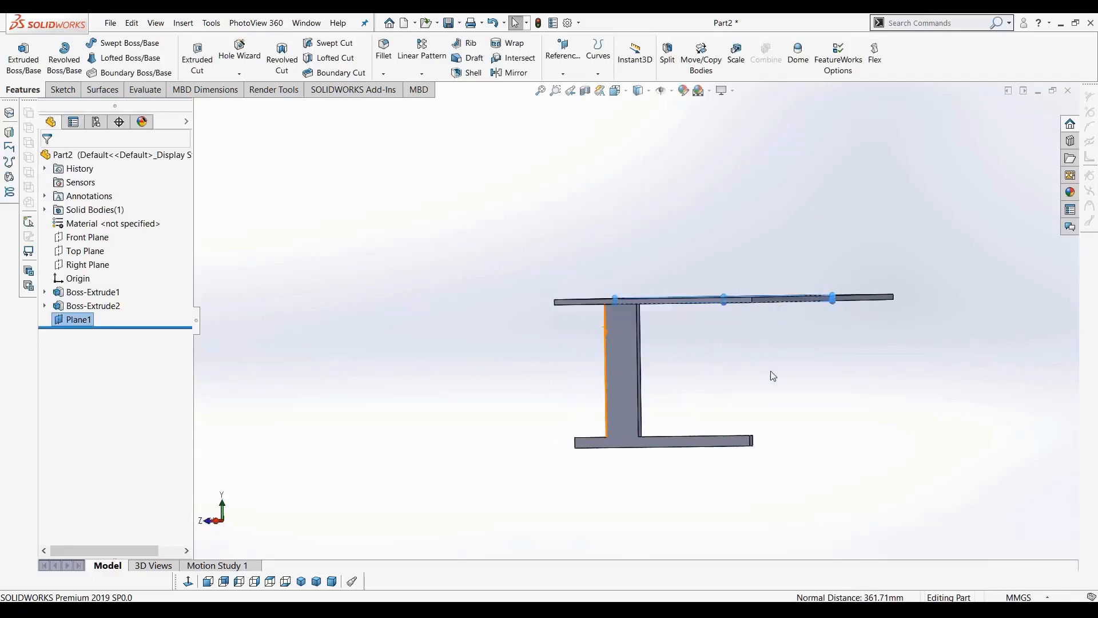
pyautogui.moveTo(773, 376); pyautogui.dragTo(774, 403, button='middle')
pyautogui.moveTo(833, 312); pyautogui.dragTo(878, 376)
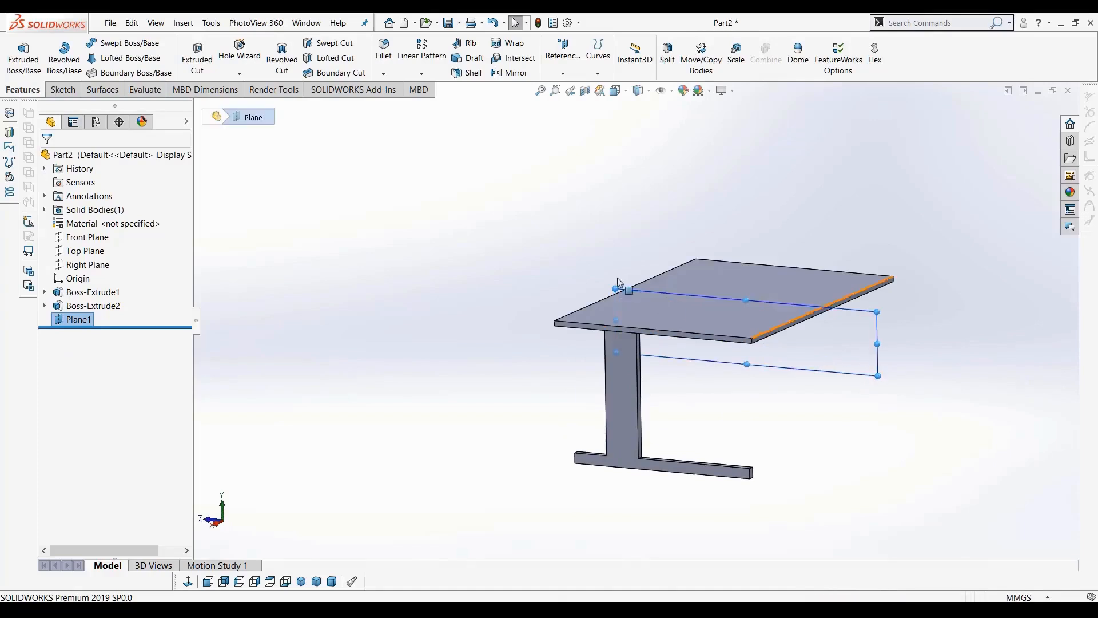
pyautogui.moveTo(616, 288); pyautogui.dragTo(578, 265)
pyautogui.moveTo(788, 428); pyautogui.dragTo(824, 456, button='middle')
pyautogui.click(787, 407)
pyautogui.scroll(-2, 625, 393)
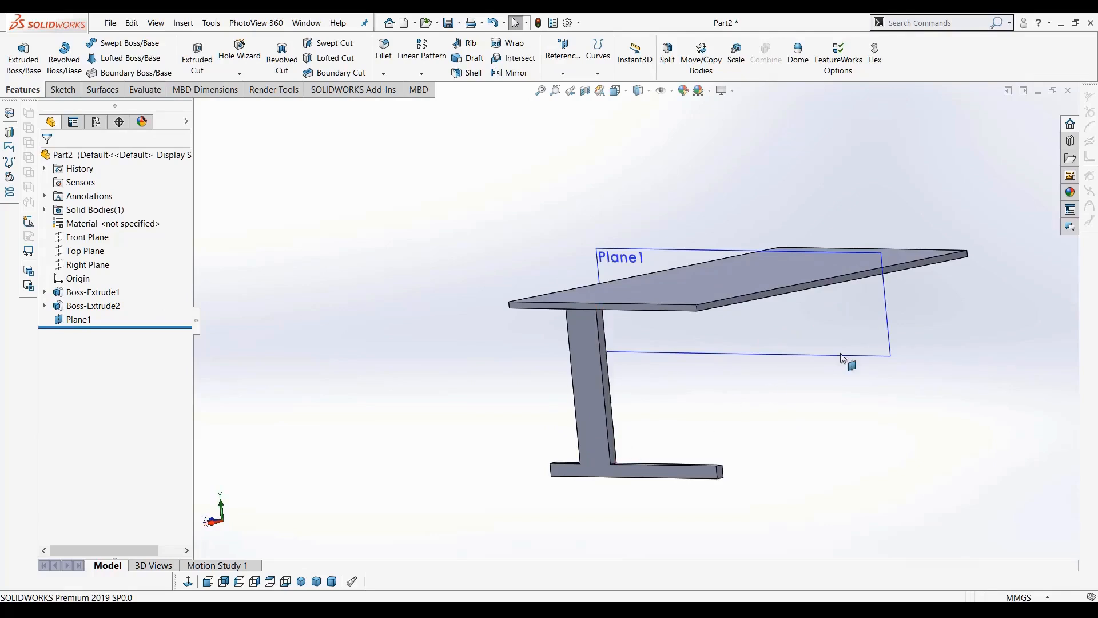
pyautogui.moveTo(908, 372); pyautogui.dragTo(909, 404, button='middle')
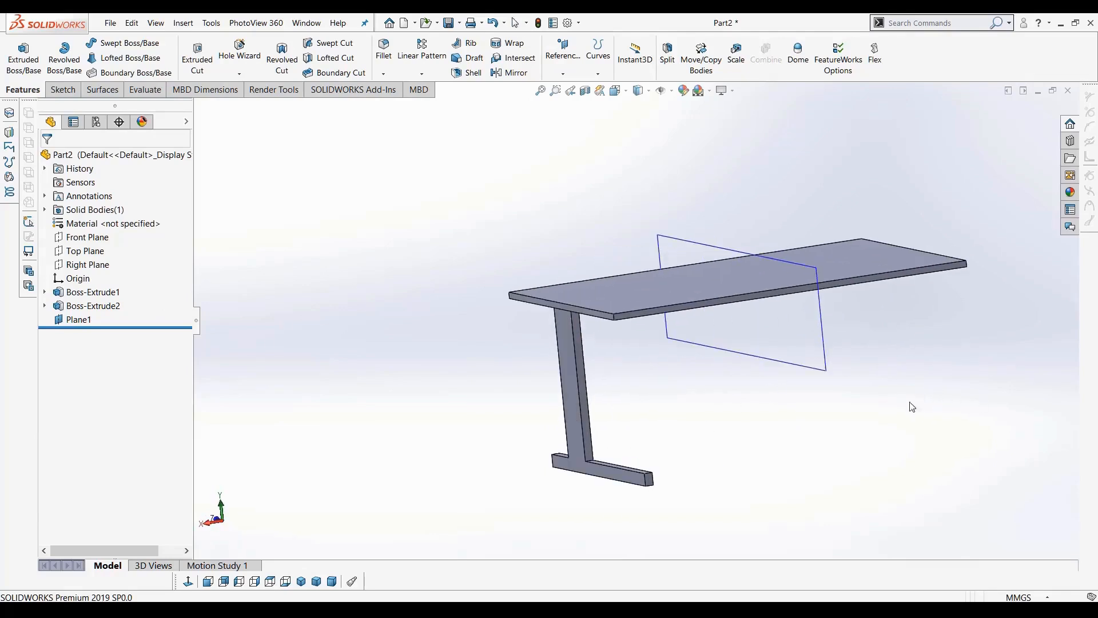
# Start a Mirror feature using Plane1 as the mirror plane
pyautogui.click(509, 74)
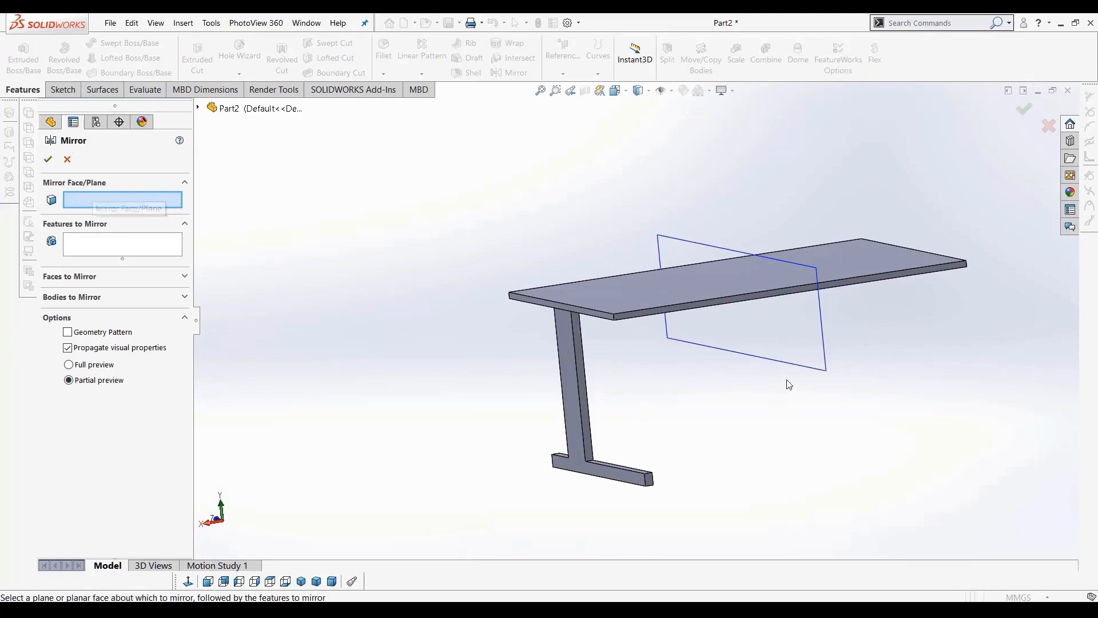
pyautogui.click(805, 367)
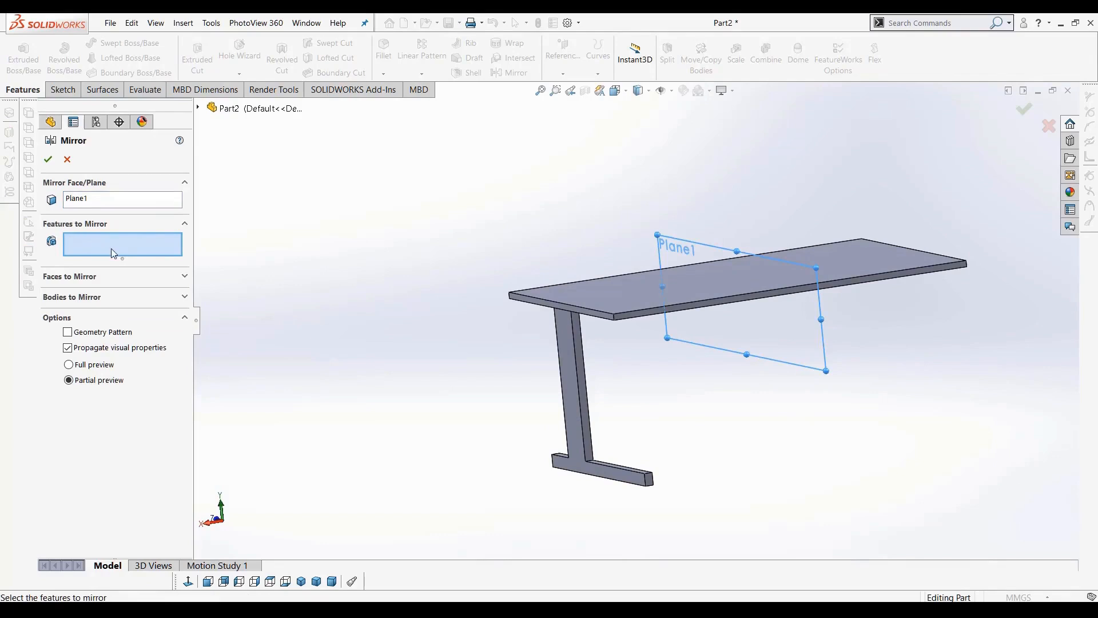
# Mirror the leg feature Boss-Extrude1 about Plane1 to create the second leg
pyautogui.click(570, 369)
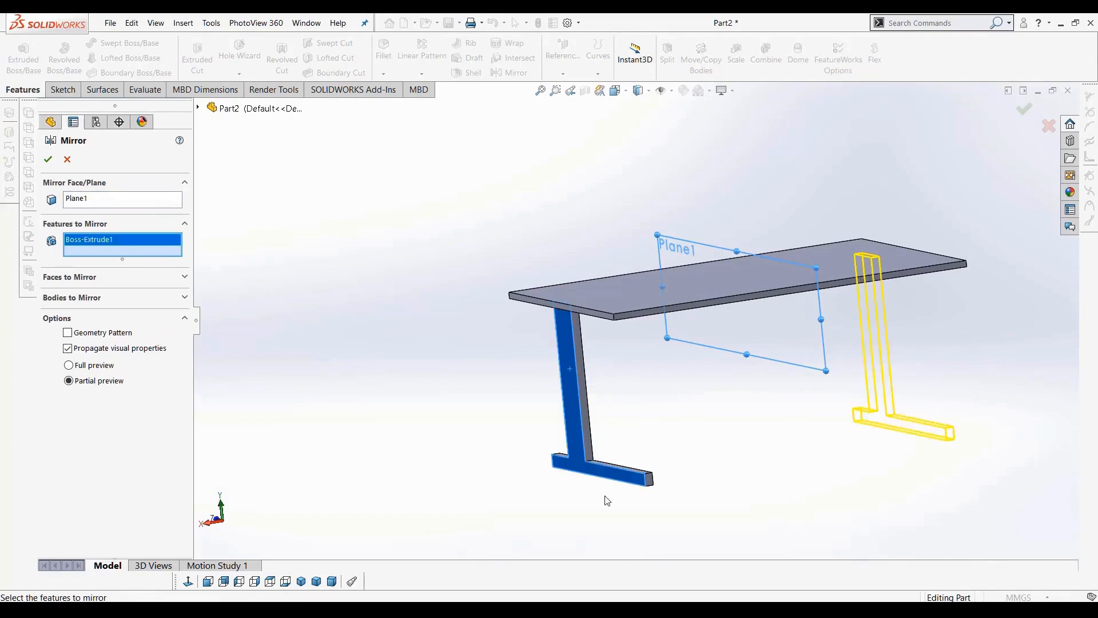
pyautogui.rightClick(127, 242)
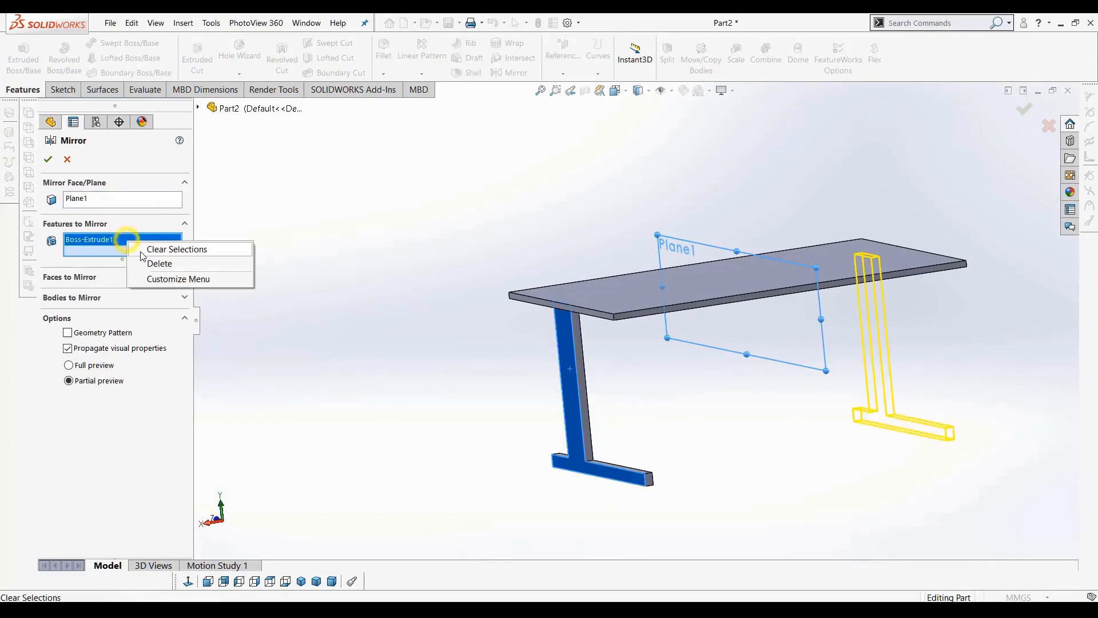
pyautogui.click(129, 247)
pyautogui.click(198, 108)
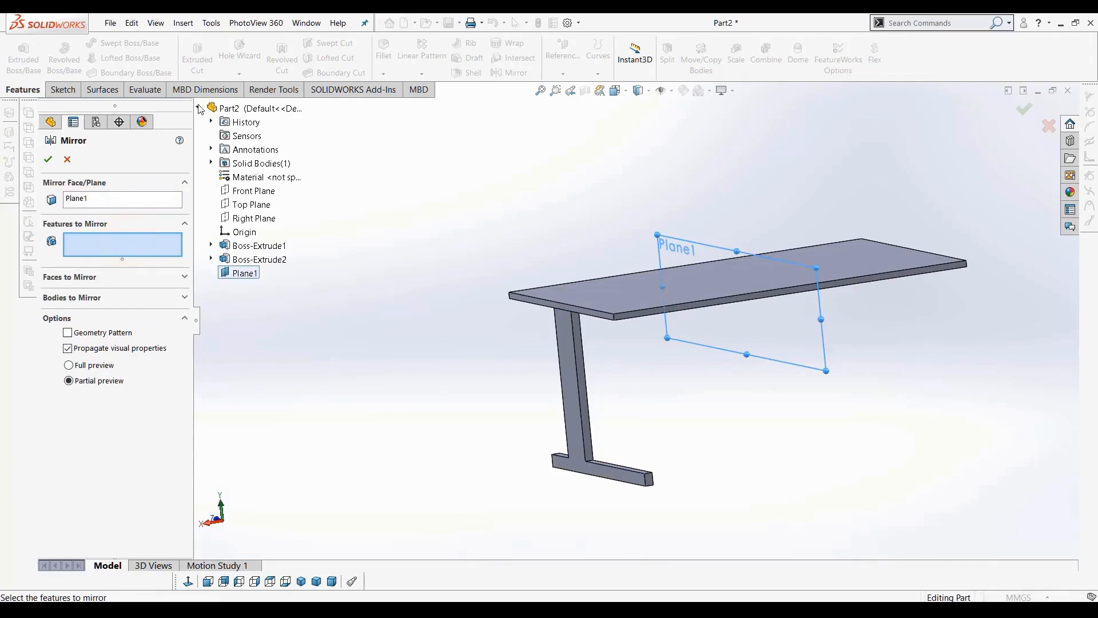
pyautogui.click(253, 246)
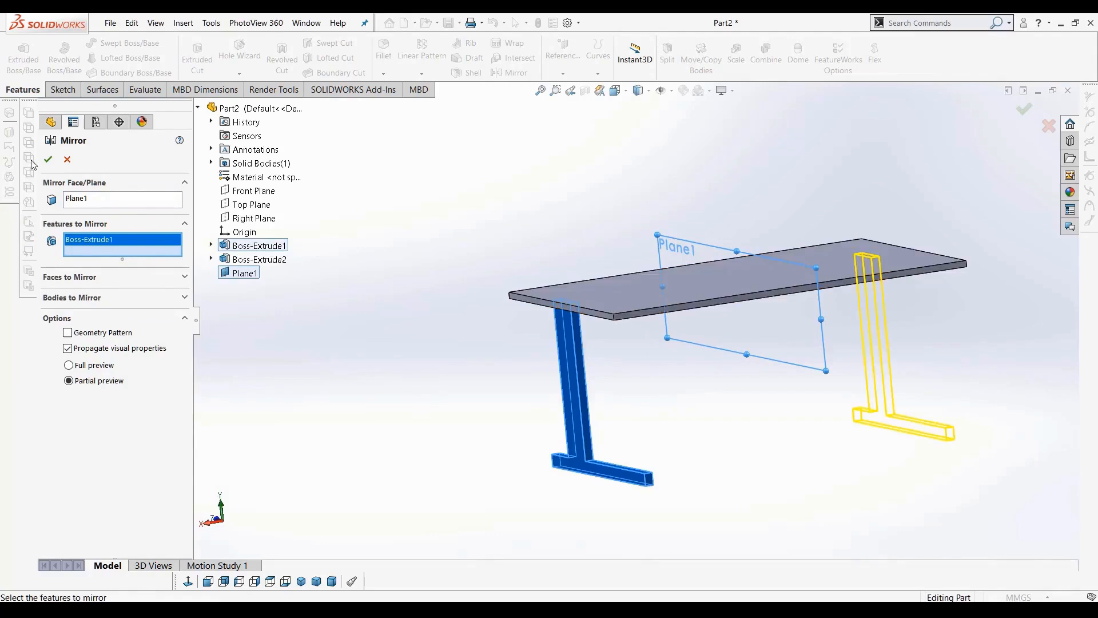
pyautogui.click(428, 339)
pyautogui.moveTo(439, 343); pyautogui.dragTo(404, 358, button='middle')
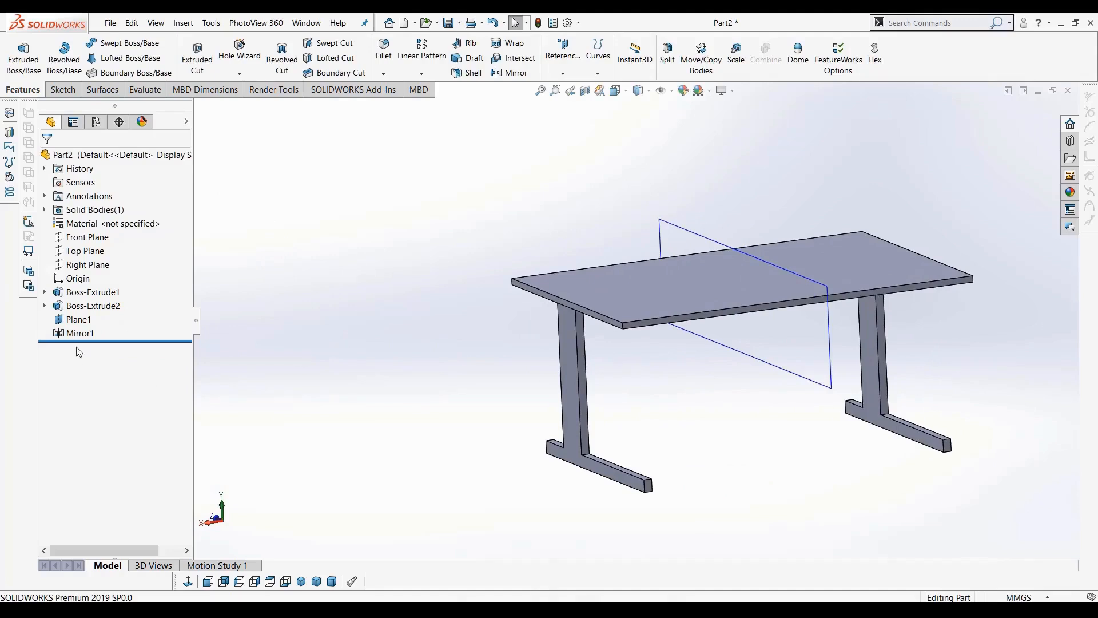
# Hide Plane1
pyautogui.rightClick(86, 323)
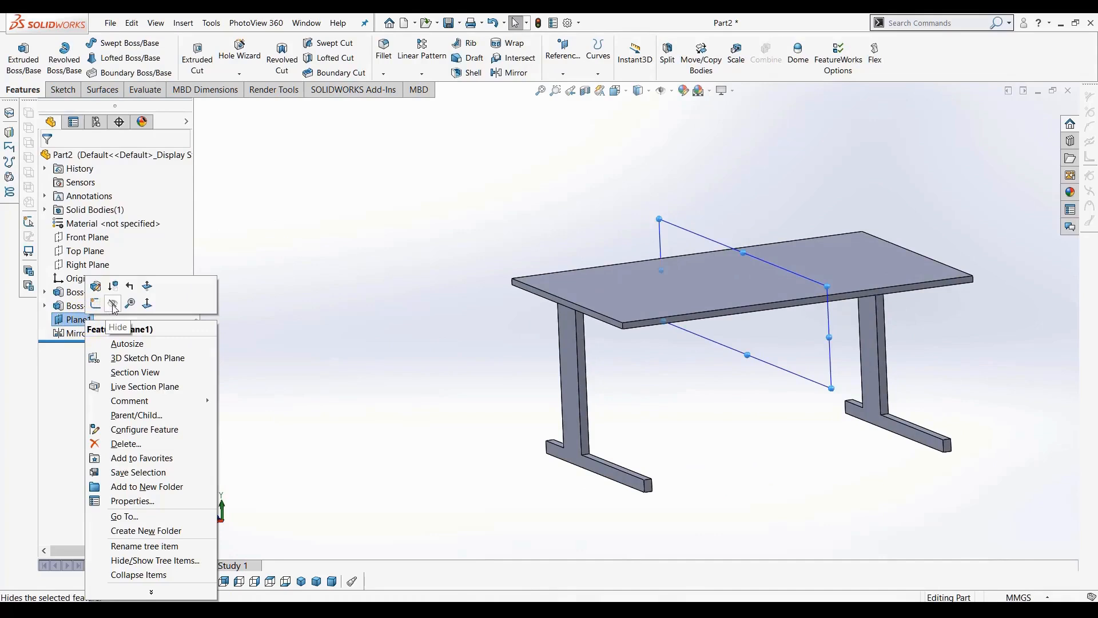
pyautogui.click(113, 305)
pyautogui.scroll(4, 515, 354)
pyautogui.moveTo(515, 354)
pyautogui.mouseDown(button='middle')
pyautogui.moveTo(579, 333)
pyautogui.moveTo(503, 347)
pyautogui.moveTo(516, 359)
pyautogui.mouseUp(button='middle')
pyautogui.scroll(-6, 639, 394)
pyautogui.moveTo(628, 369); pyautogui.dragTo(620, 368, button='middle')
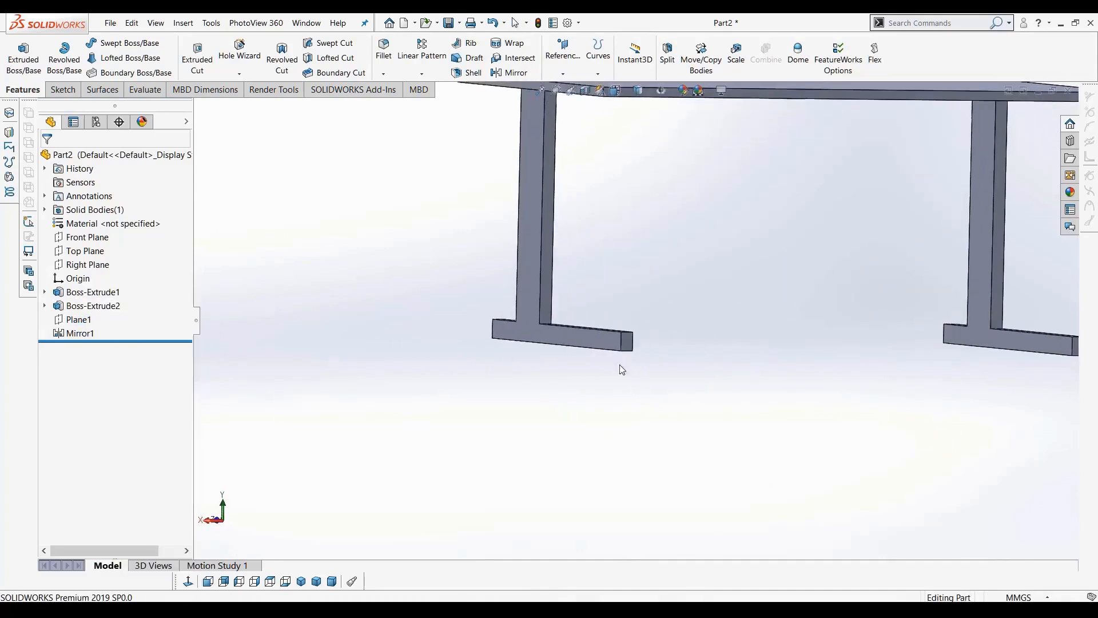
pyautogui.scroll(4, 615, 337)
pyautogui.scroll(-3, 617, 261)
pyautogui.keyDown('ctrl'); pyautogui.moveTo(621, 196); pyautogui.dragTo(616, 301, button='middle'); pyautogui.keyUp('ctrl')
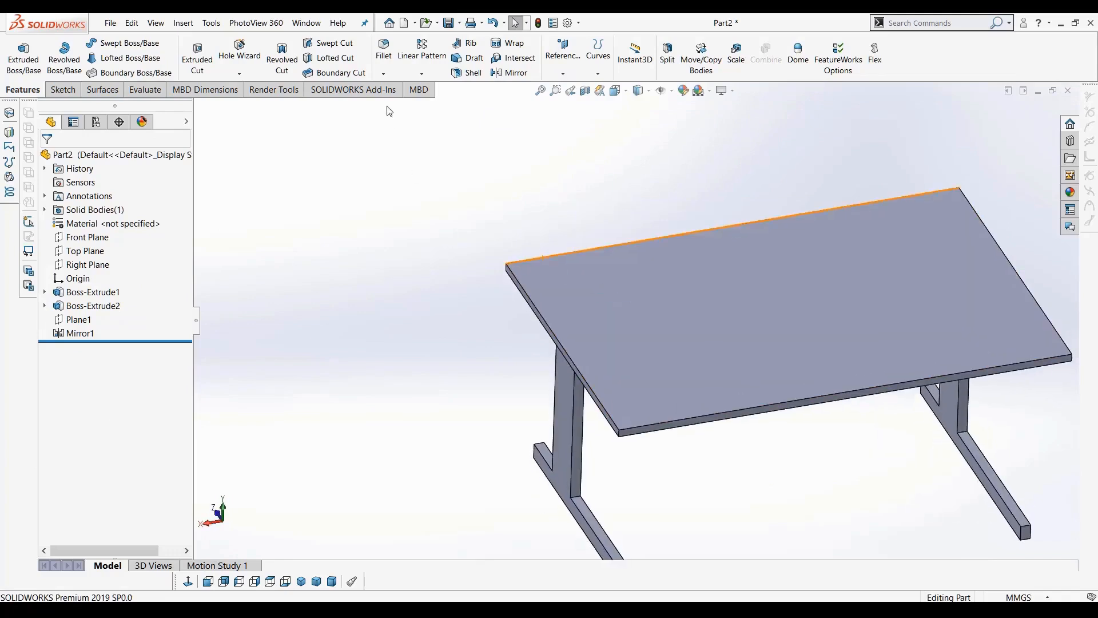
# Fillet the four vertical corner edges of the table top with a 20 mm radius
pyautogui.scroll(-3, 650, 445)
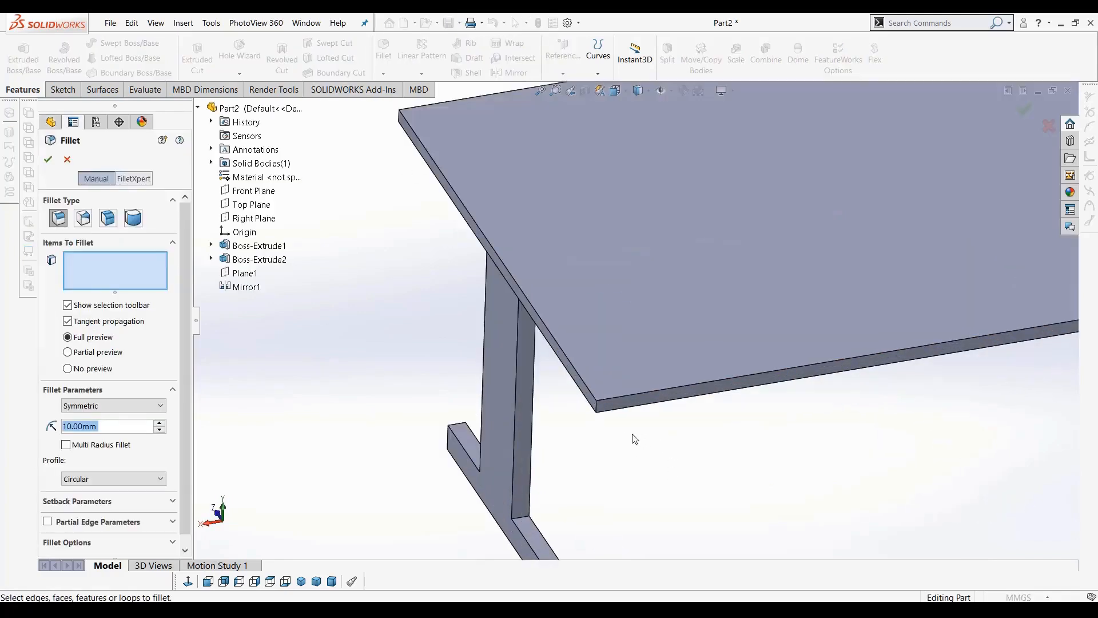
pyautogui.click(597, 407)
pyautogui.scroll(4, 596, 407)
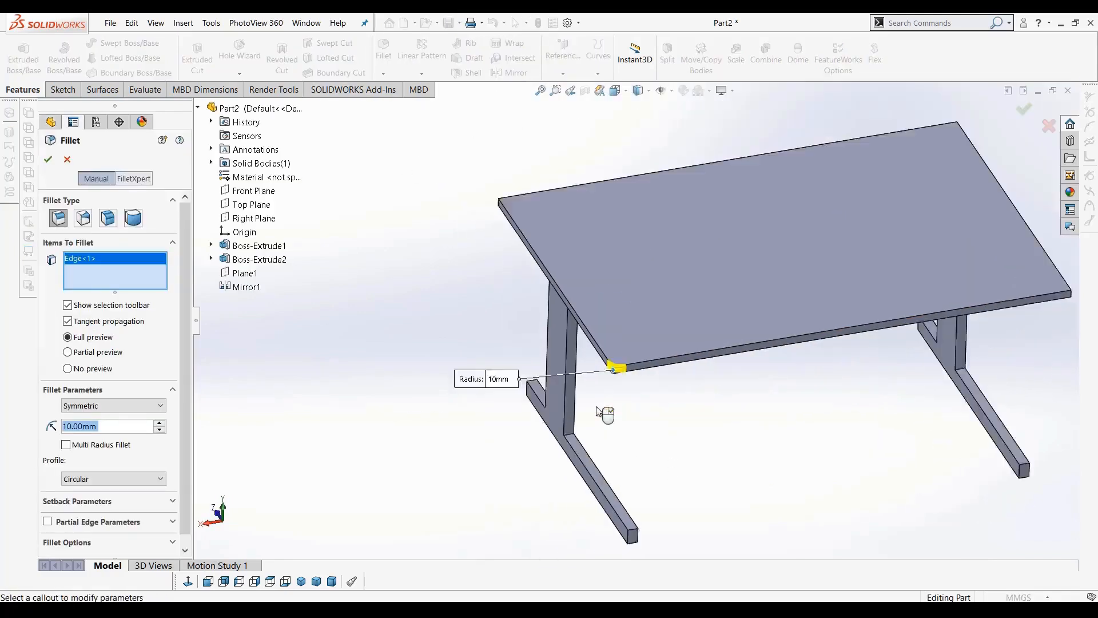
pyautogui.scroll(-2, 856, 356)
pyautogui.rightClick(136, 272)
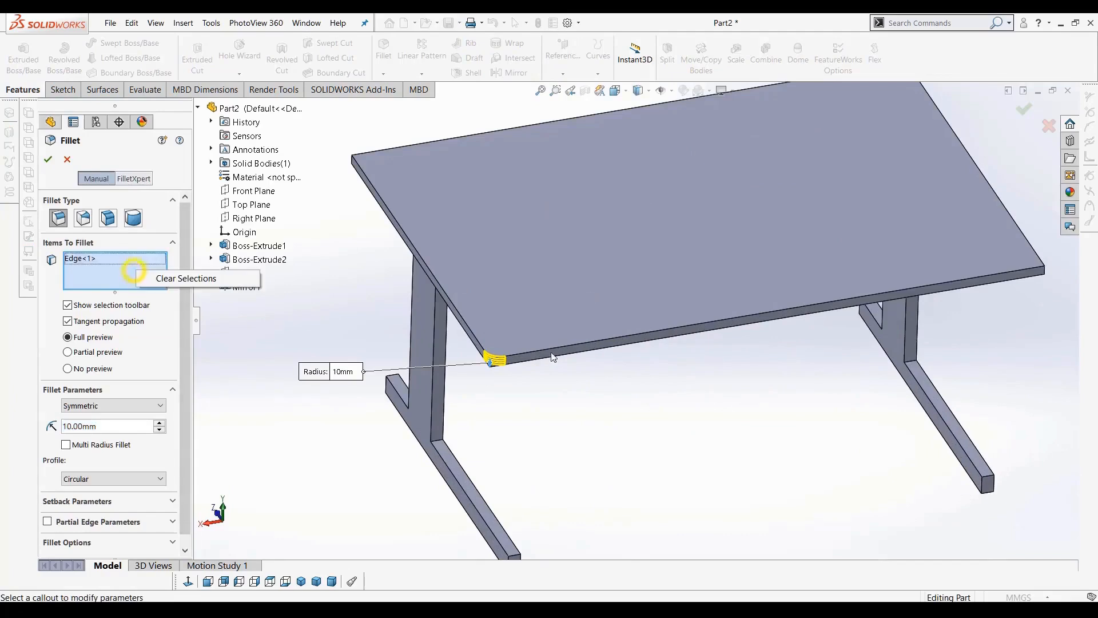
pyautogui.click(192, 278)
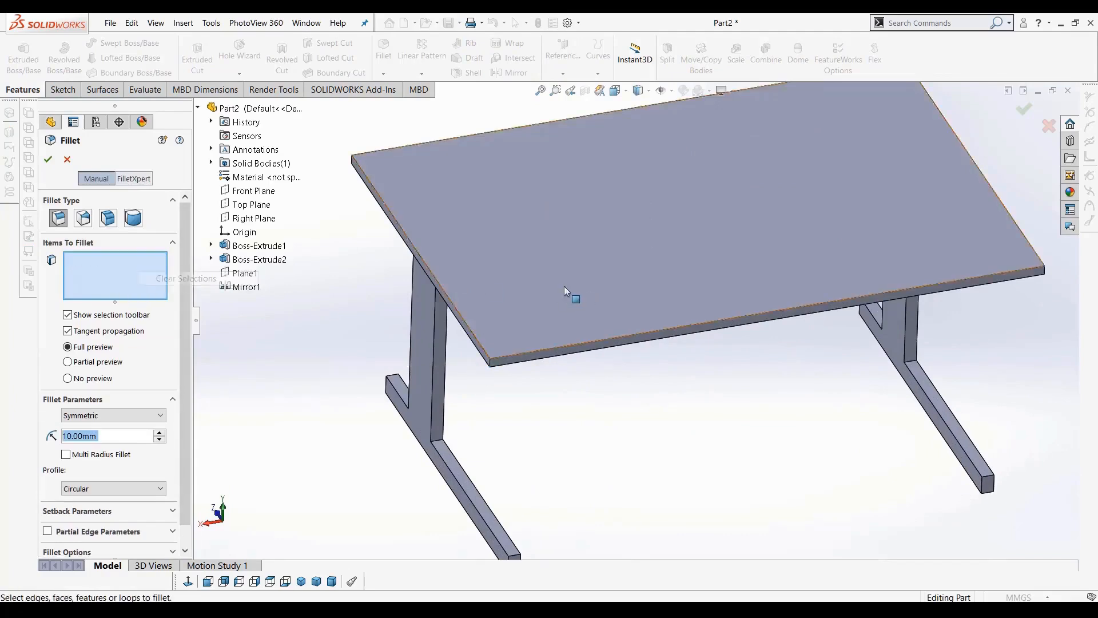
pyautogui.scroll(3, 578, 288)
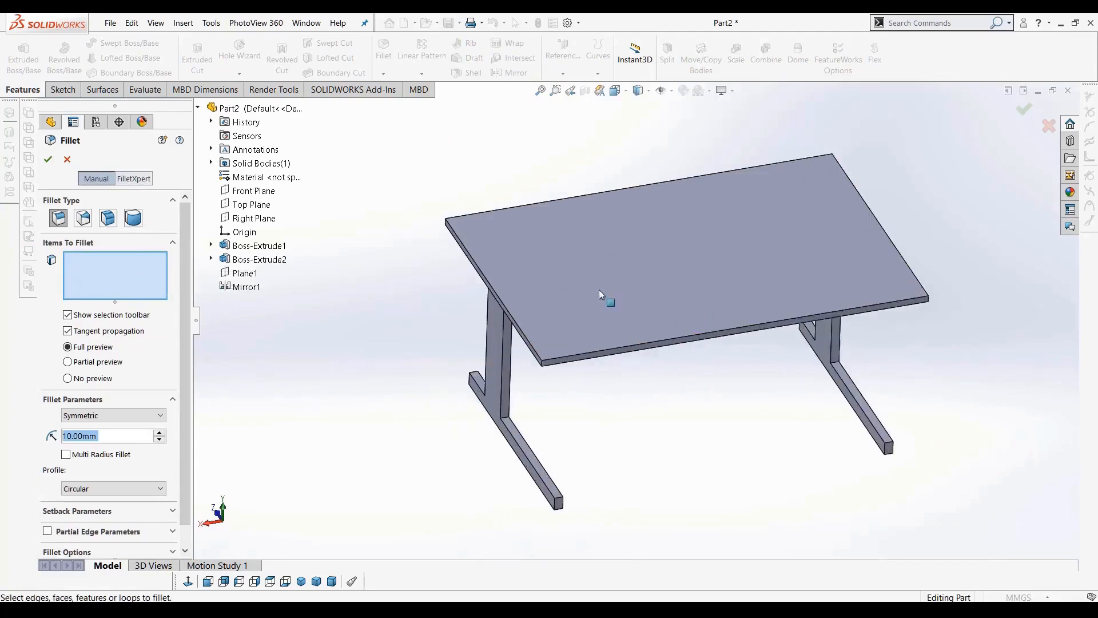
pyautogui.click(543, 365)
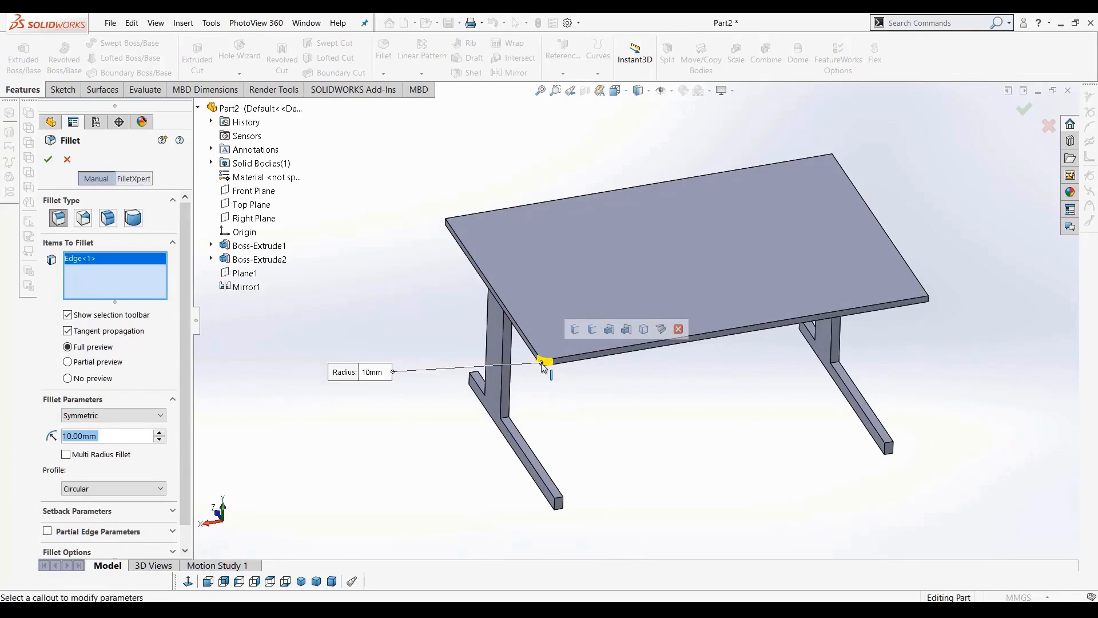
pyautogui.click(576, 331)
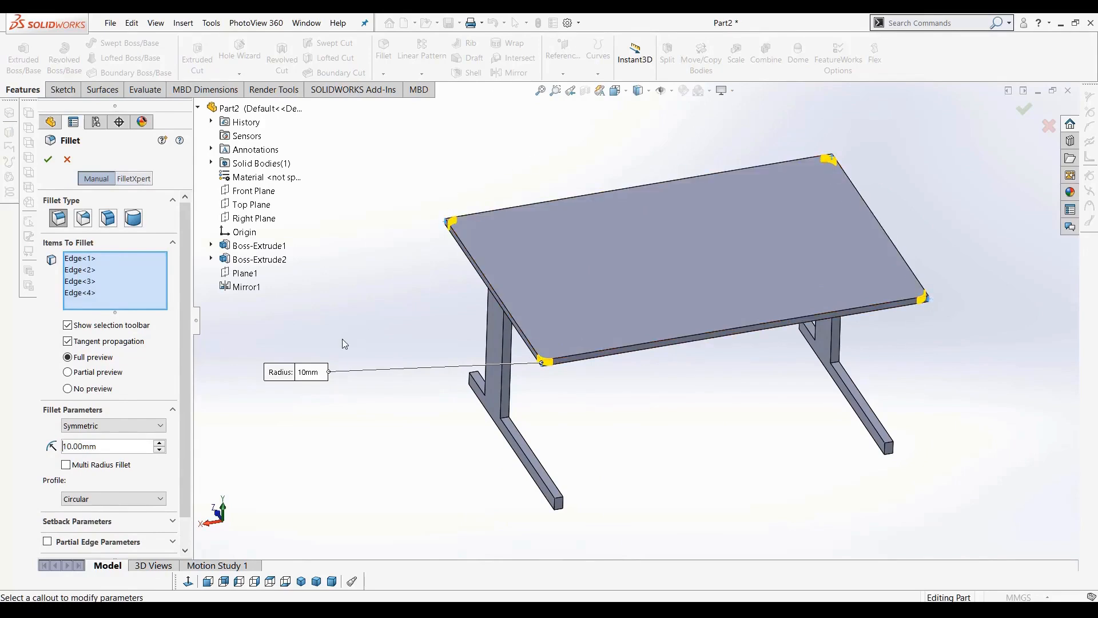
pyautogui.rightClick(104, 295)
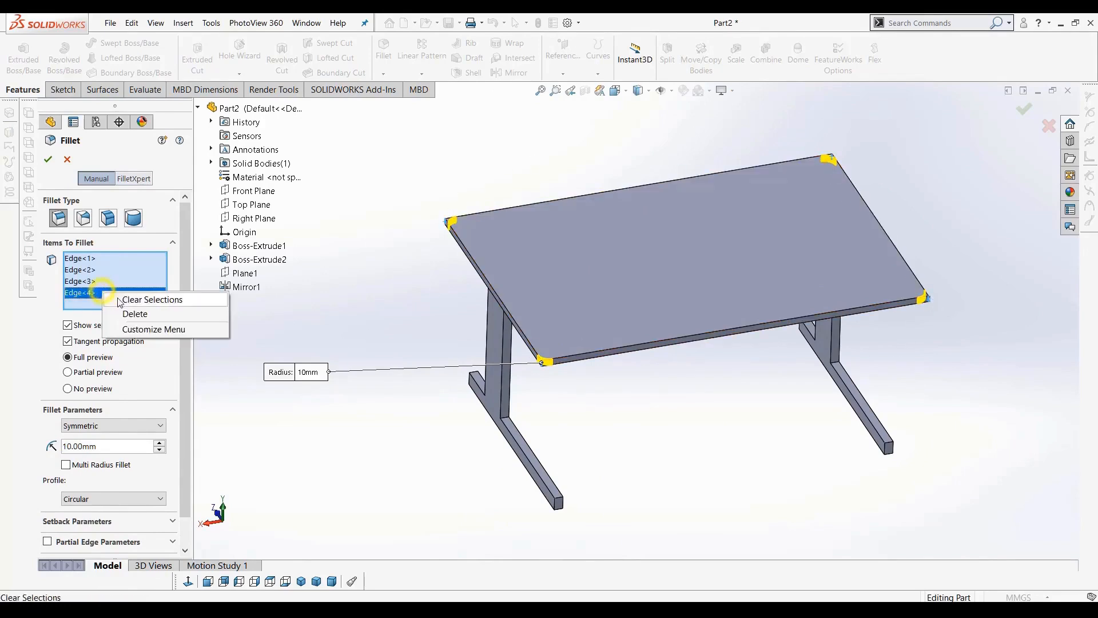
pyautogui.click(137, 298)
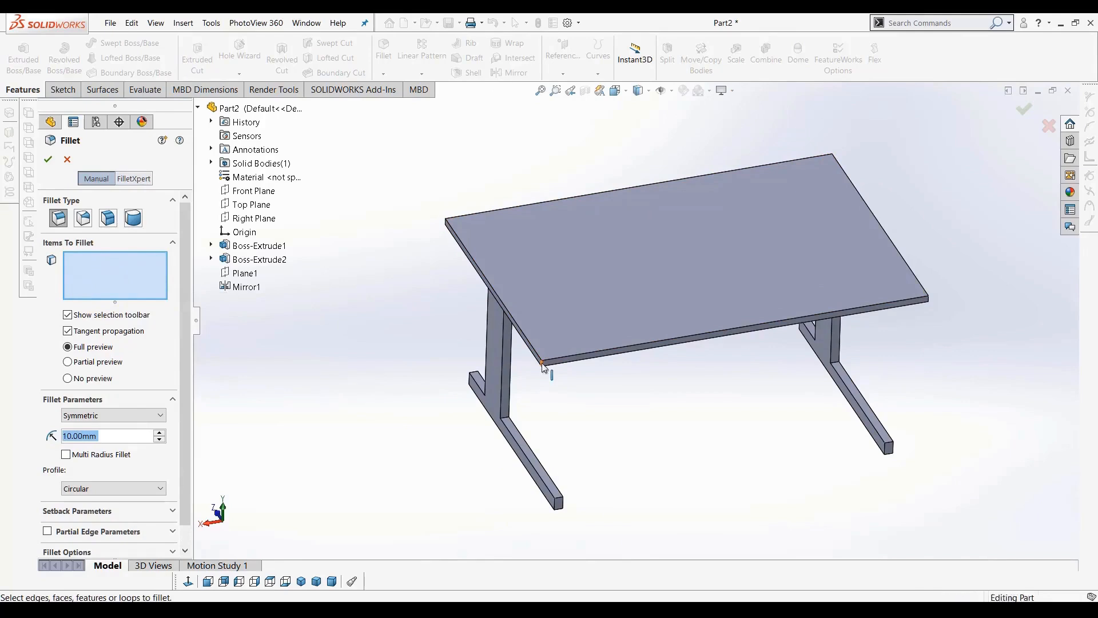
pyautogui.click(544, 366)
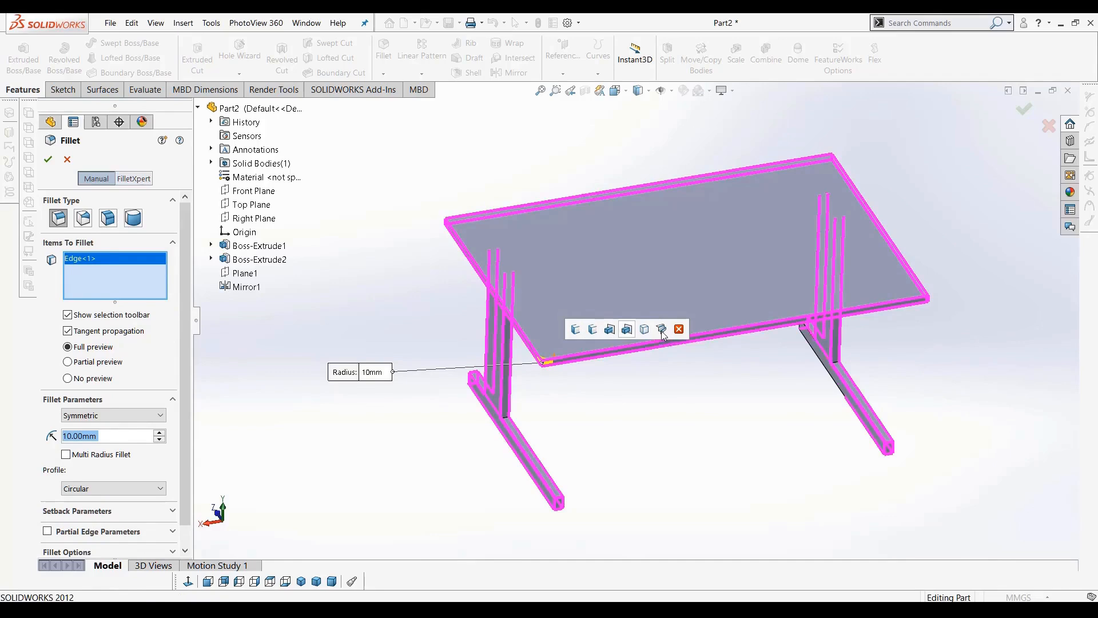
pyautogui.click(576, 331)
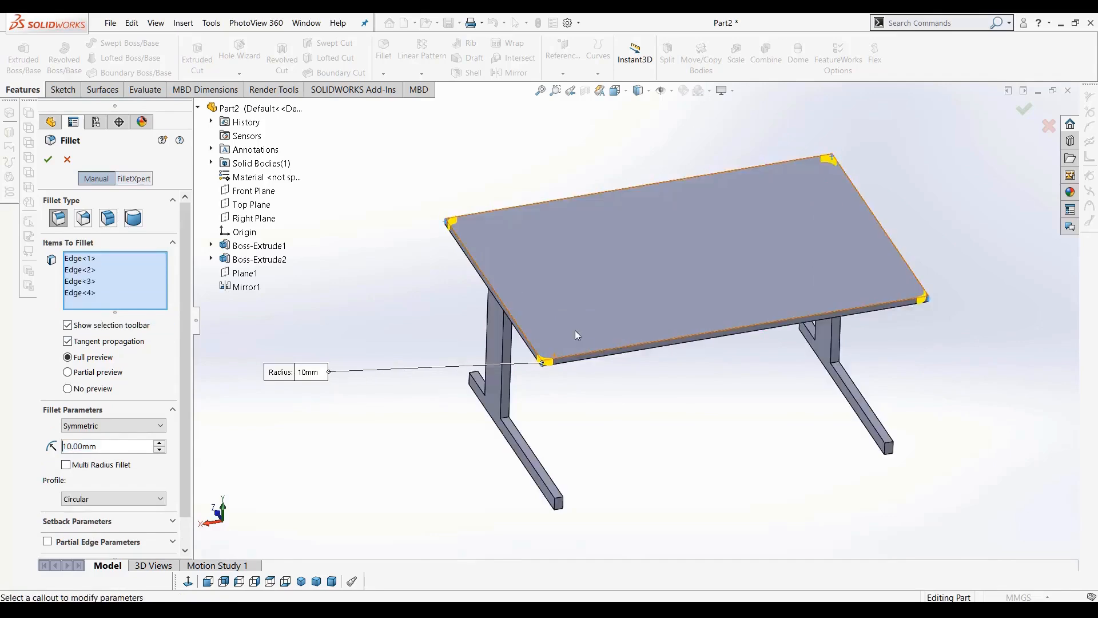
pyautogui.click(161, 444)
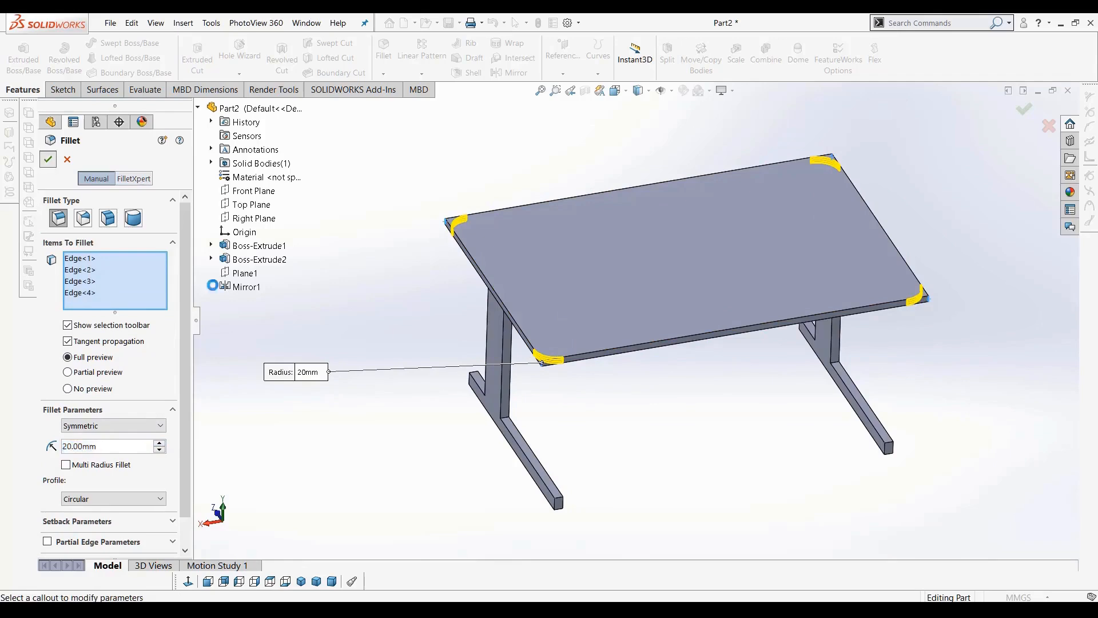
pyautogui.click(48, 159)
# Fillet the table top's upper face edges with a 5 mm radius
pyautogui.moveTo(671, 386); pyautogui.dragTo(662, 445, button='middle')
pyautogui.scroll(-3, 620, 348)
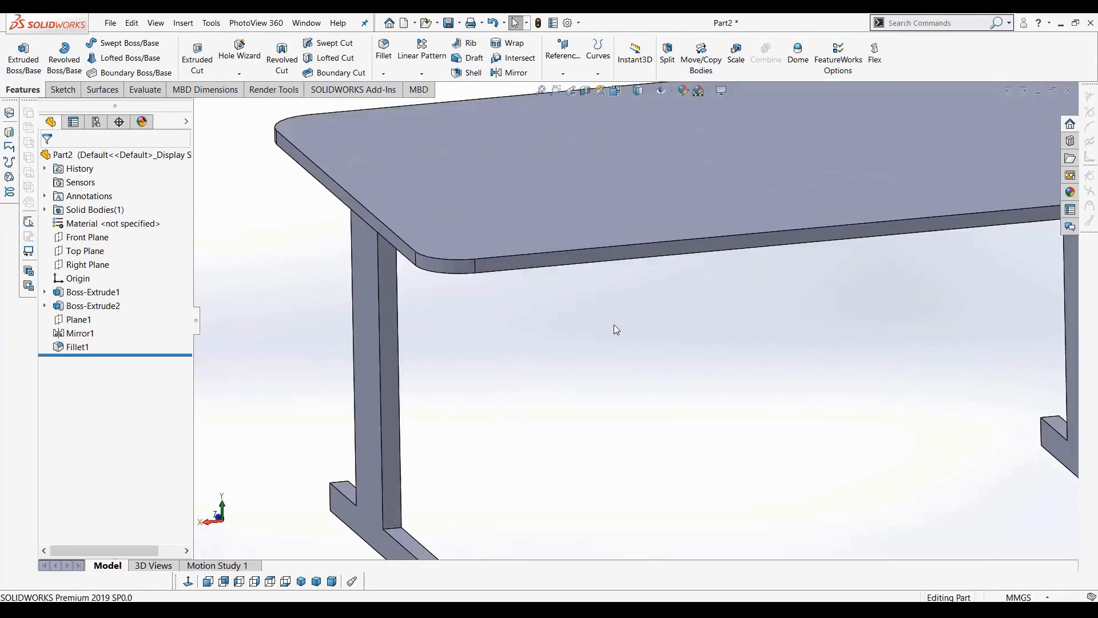
pyautogui.scroll(2, 613, 323)
pyautogui.click(383, 45)
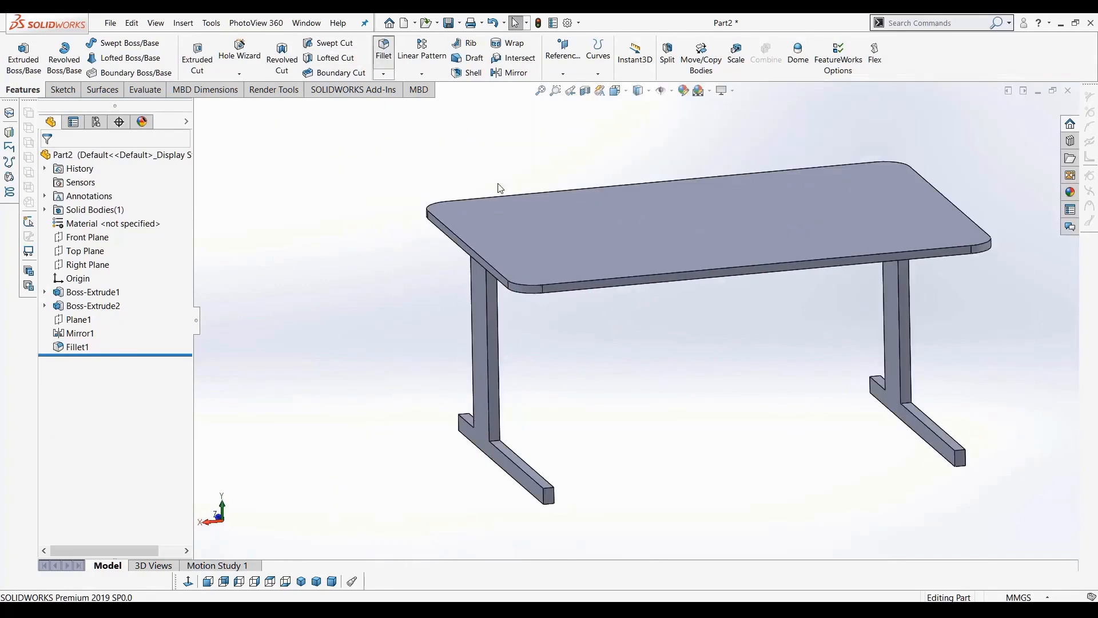
pyautogui.click(570, 222)
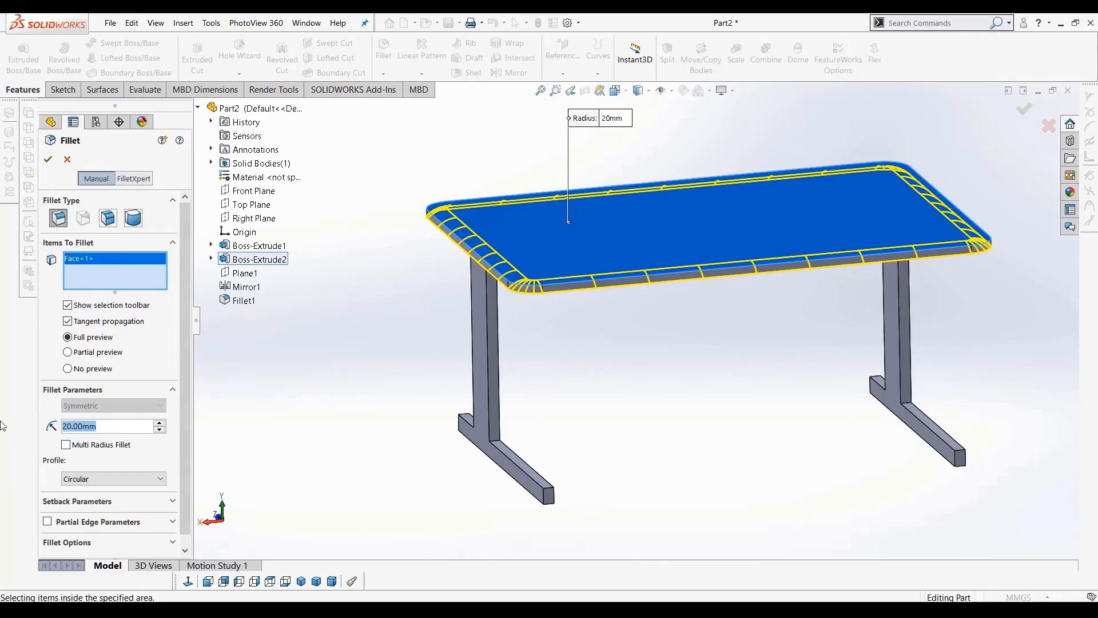
pyautogui.write('5')
pyautogui.press('Return')
pyautogui.click(48, 159)
# Orbit and zoom around the filleted table to inspect the legs and feet from below
pyautogui.moveTo(712, 369); pyautogui.dragTo(828, 318, button='middle')
pyautogui.scroll(-3, 694, 394)
pyautogui.moveTo(693, 396); pyautogui.dragTo(638, 387, button='middle')
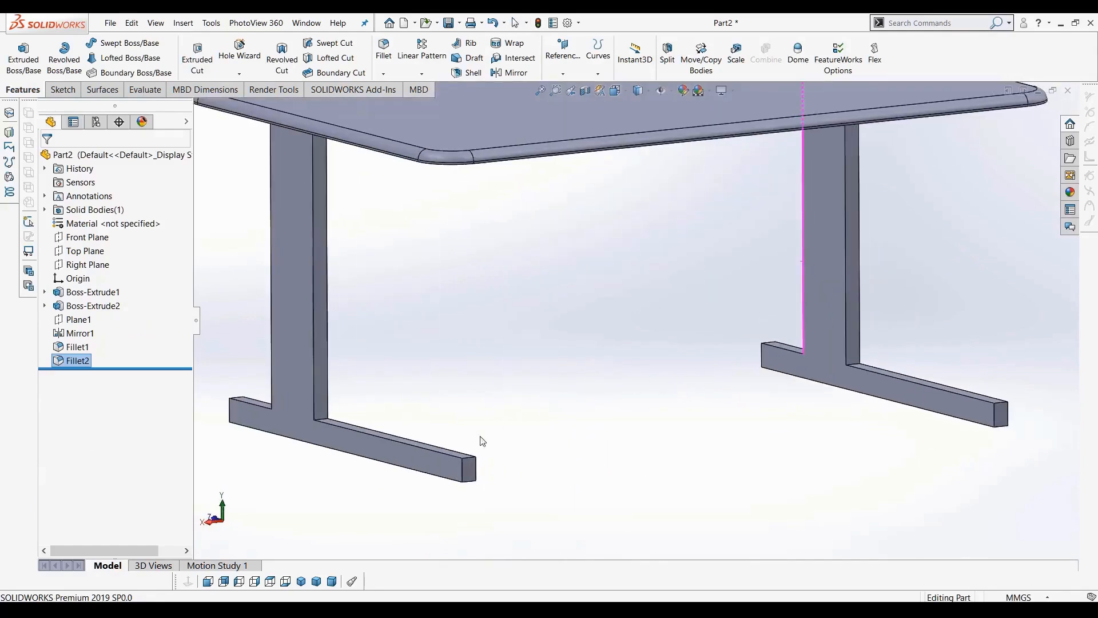
pyautogui.scroll(-2, 428, 444)
pyautogui.moveTo(429, 443); pyautogui.dragTo(437, 393, button='middle')
pyautogui.scroll(2, 508, 449)
pyautogui.scroll(-3, 537, 405)
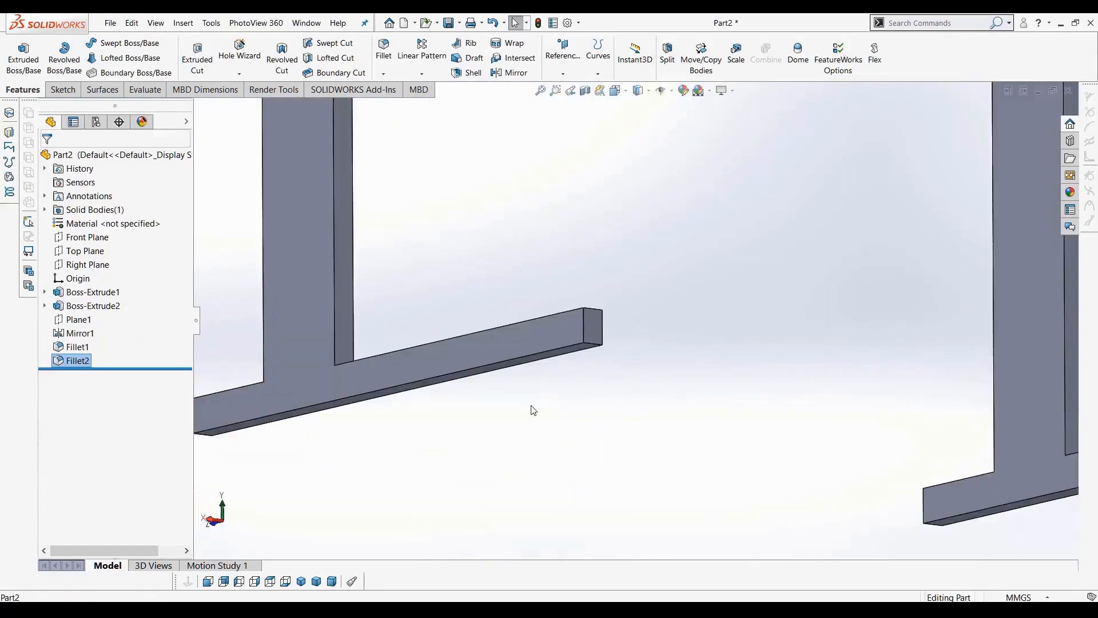
pyautogui.scroll(2, 562, 412)
pyautogui.moveTo(561, 410); pyautogui.dragTo(434, 287, button='middle')
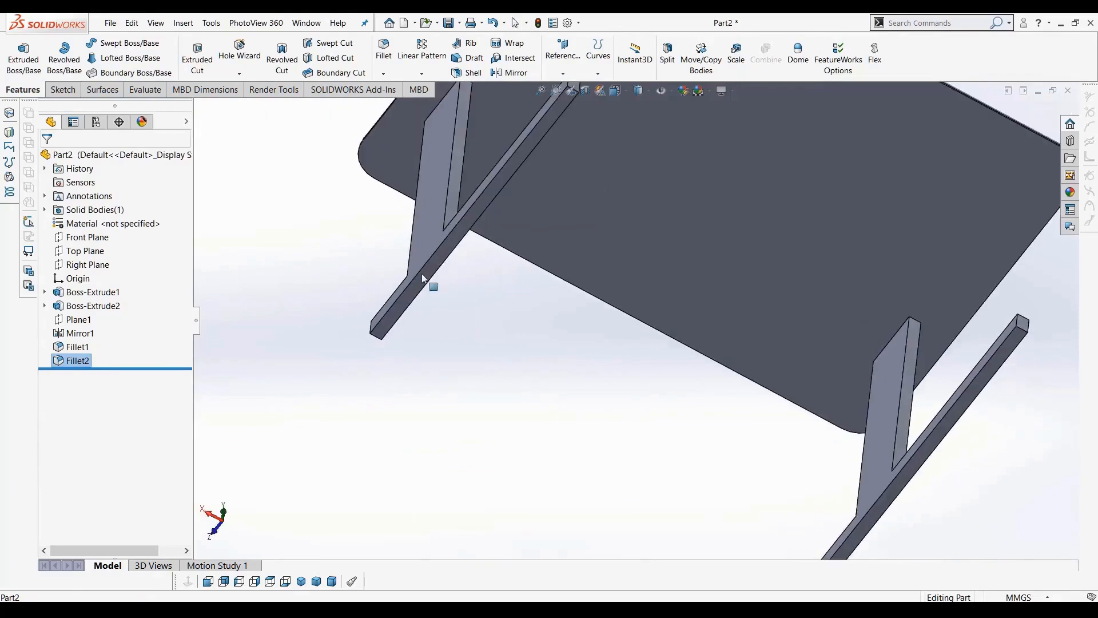
pyautogui.scroll(-3, 444, 371)
# Start a new sketch on the bottom face of a leg's foot, viewed normal to it
pyautogui.click(407, 351)
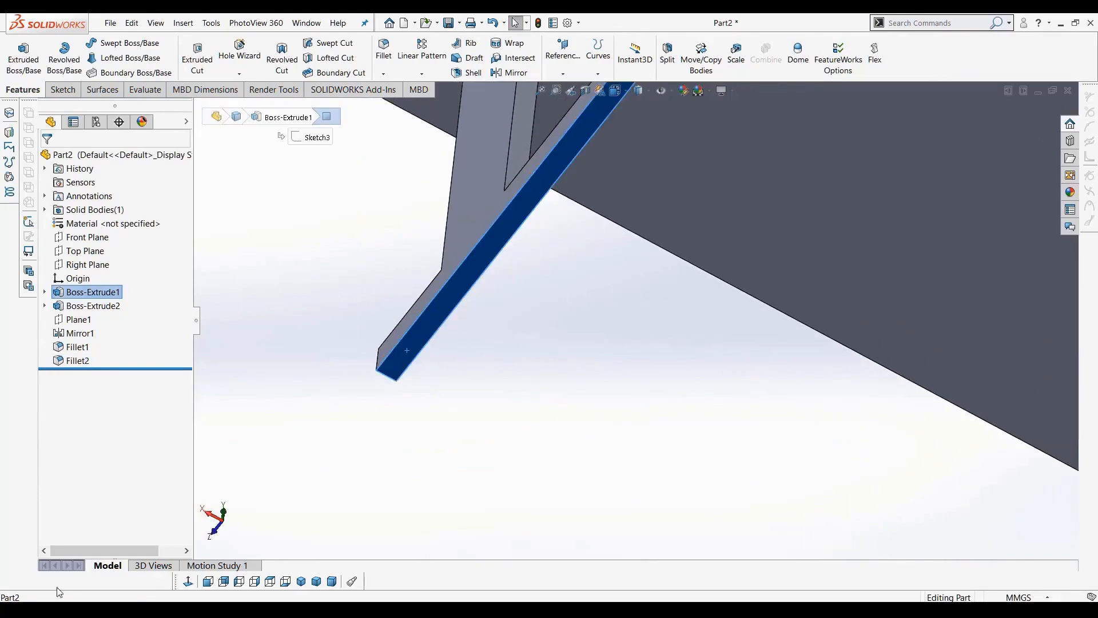
pyautogui.click(189, 581)
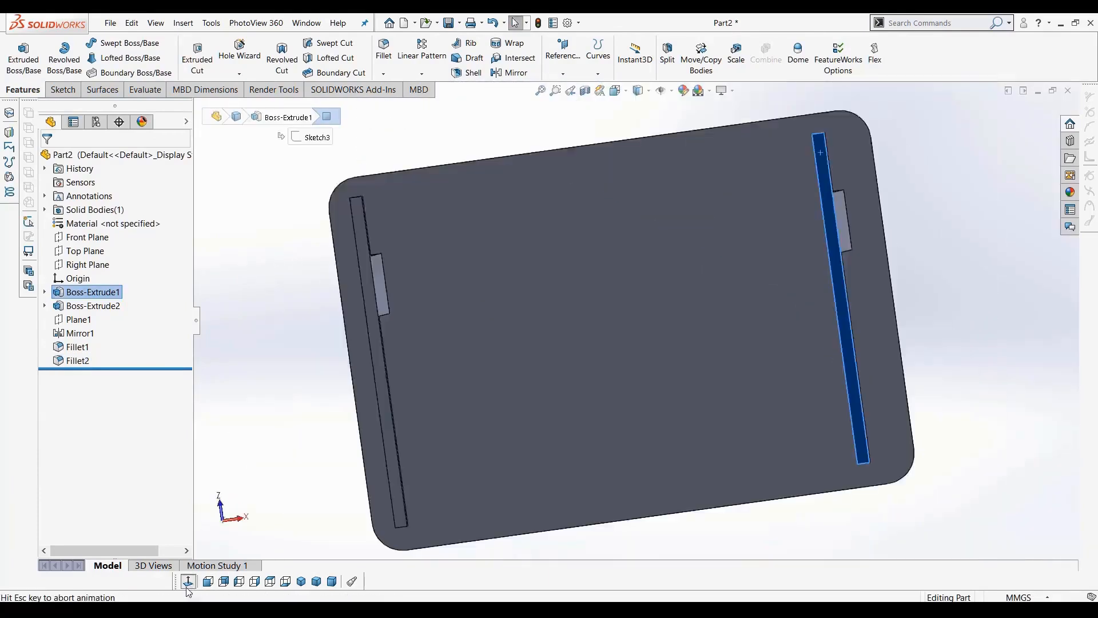
pyautogui.click(63, 89)
pyautogui.click(18, 55)
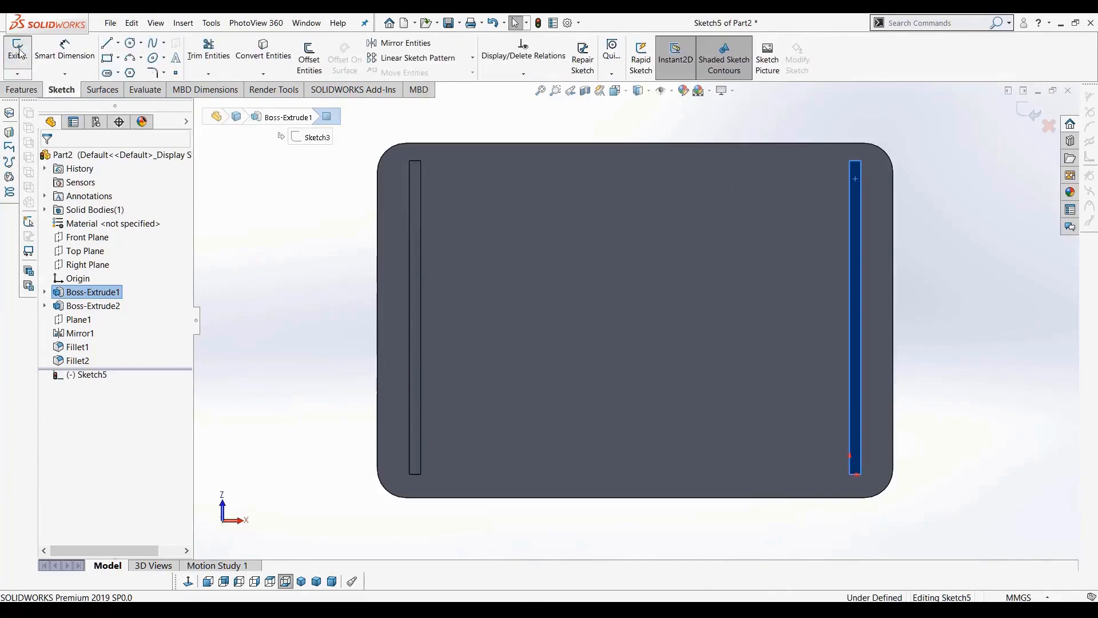
# Sketch a circle of about 1.3 mm radius near the end of the foot's bottom face
pyautogui.click(131, 44)
pyautogui.scroll(-4, 858, 183)
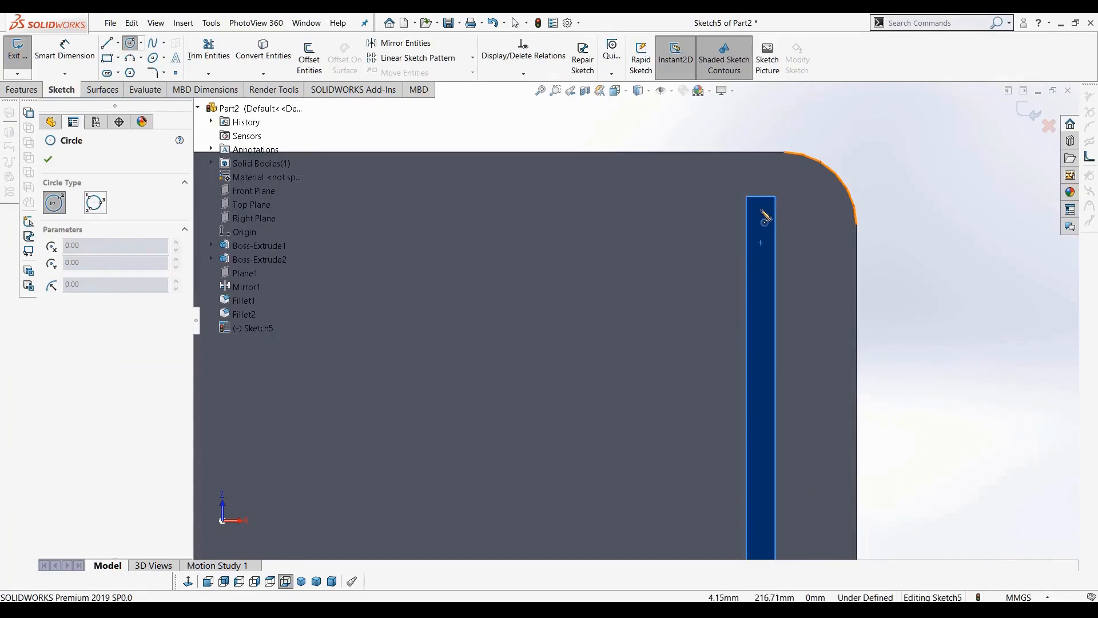
pyautogui.scroll(-3, 761, 197)
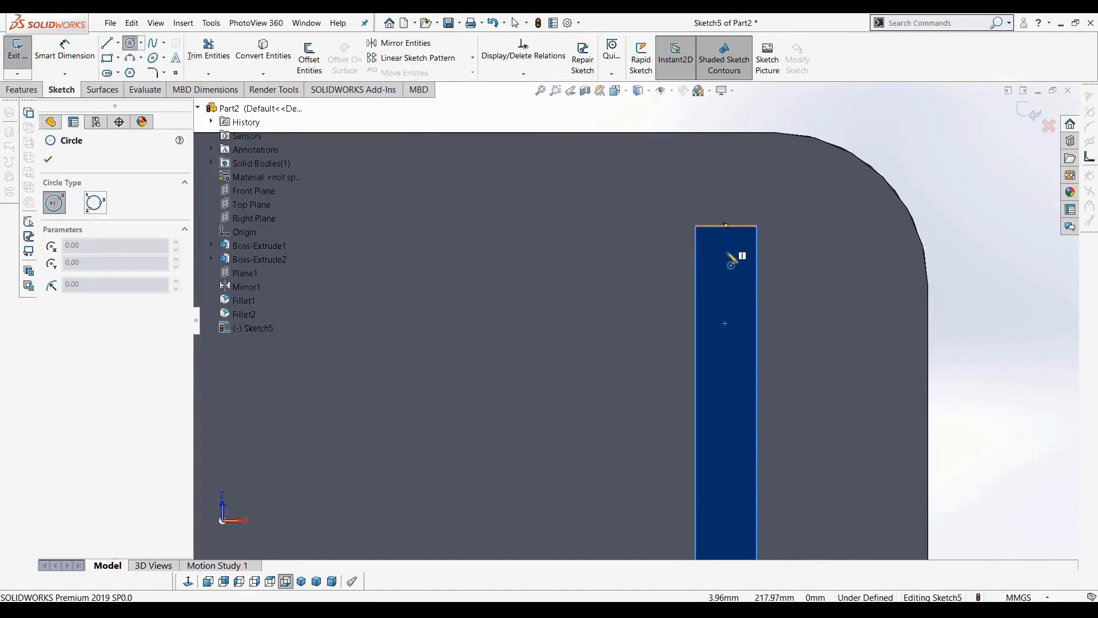
pyautogui.click(726, 300)
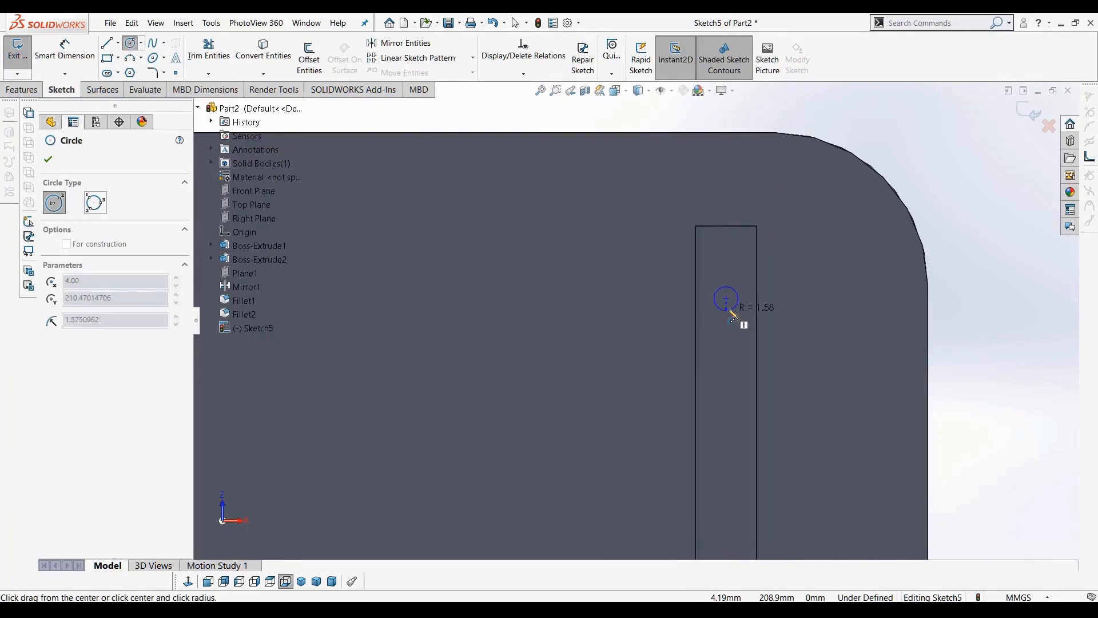
pyautogui.click(735, 338)
pyautogui.scroll(10, 731, 397)
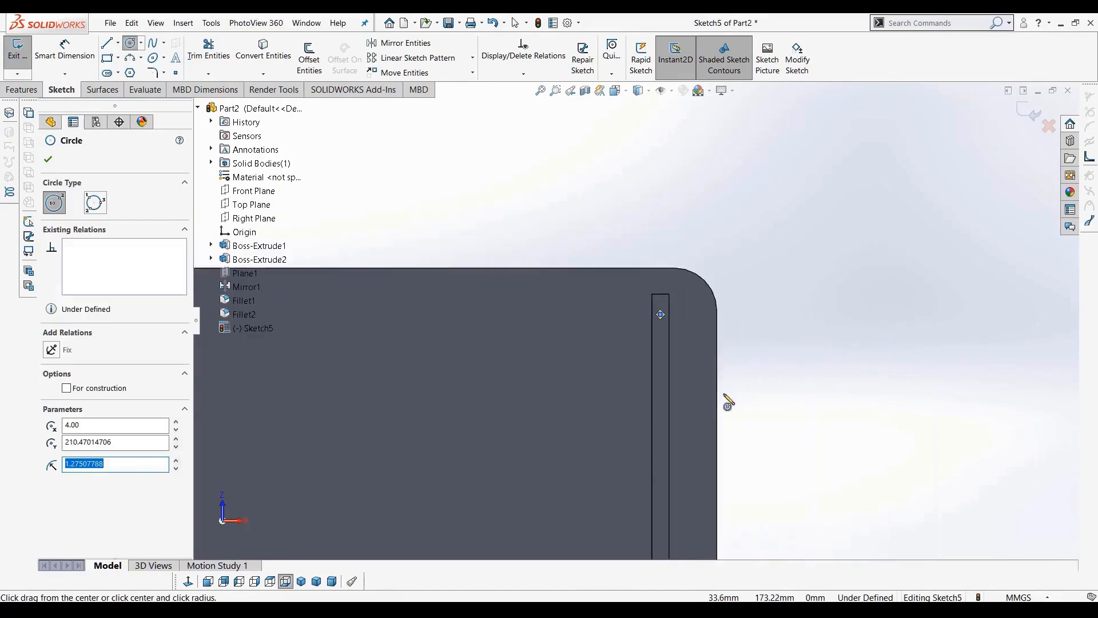
pyautogui.scroll(-5, 658, 489)
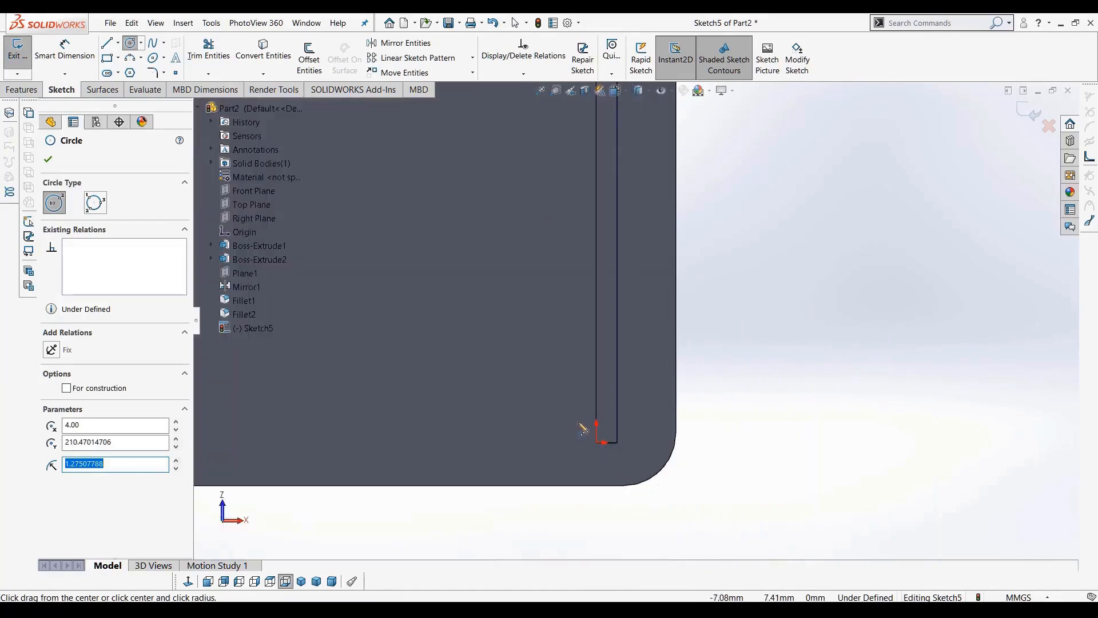
pyautogui.scroll(6, 627, 394)
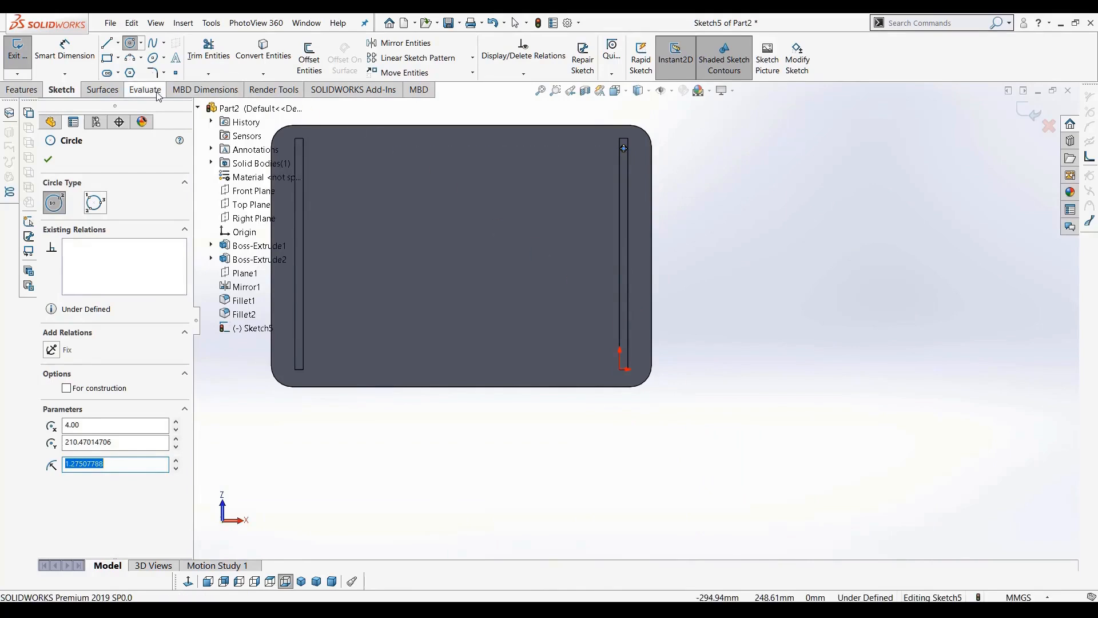
# Draw a horizontal construction centerline about 300 mm long between the two leg strips on the sketch face
pyautogui.click(118, 44)
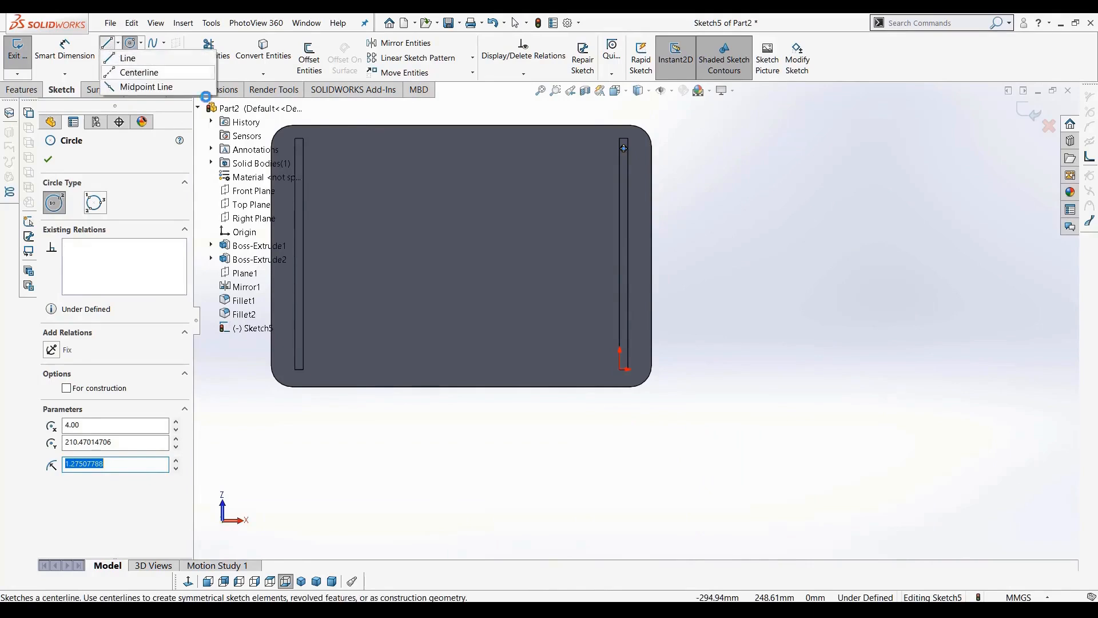
pyautogui.click(136, 73)
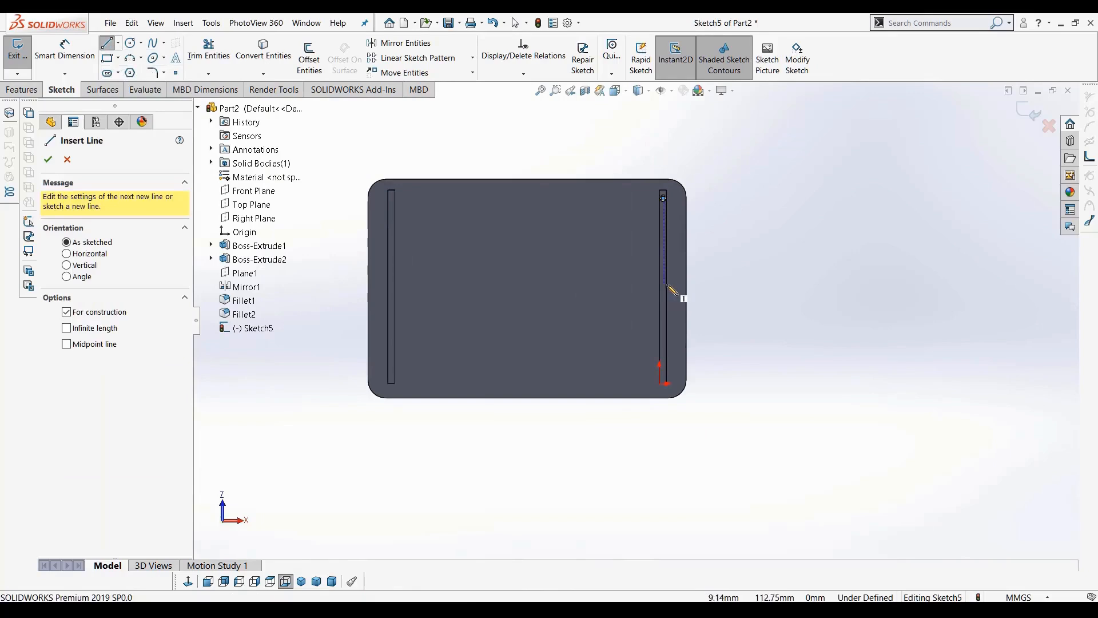
pyautogui.click(666, 286)
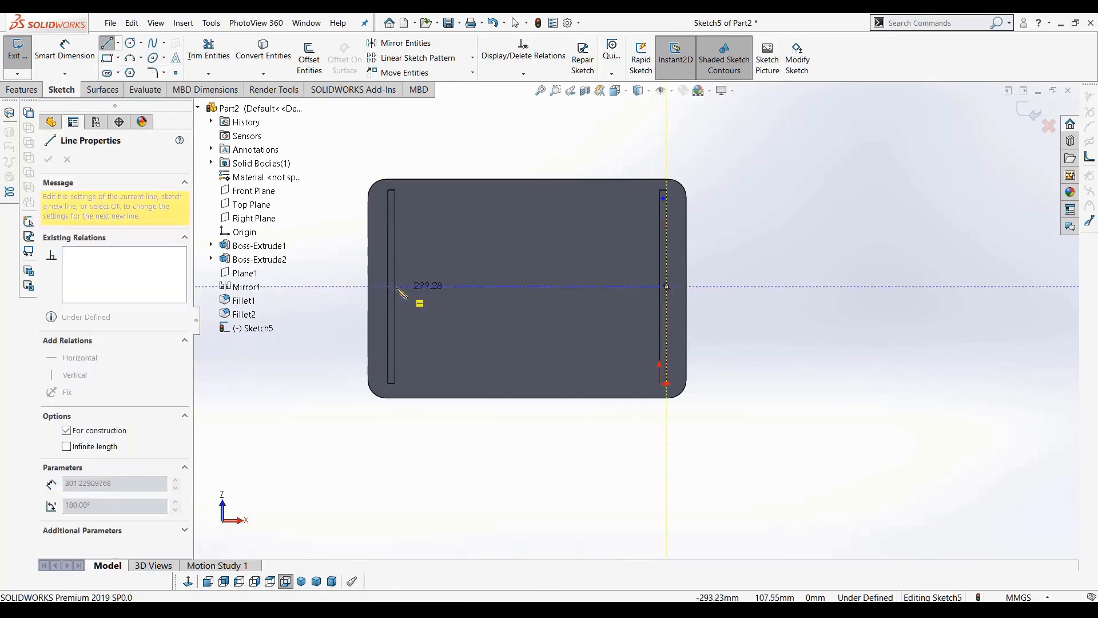
pyautogui.click(394, 286)
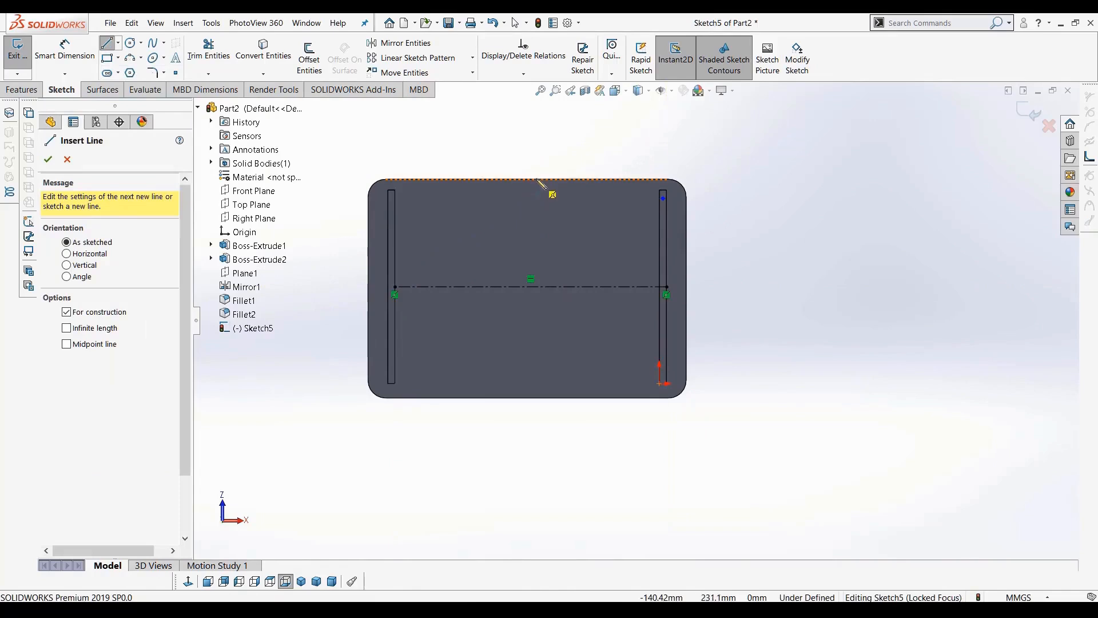
# Draw a vertical construction centerline down the middle of the face from its upper edge
pyautogui.click(527, 179)
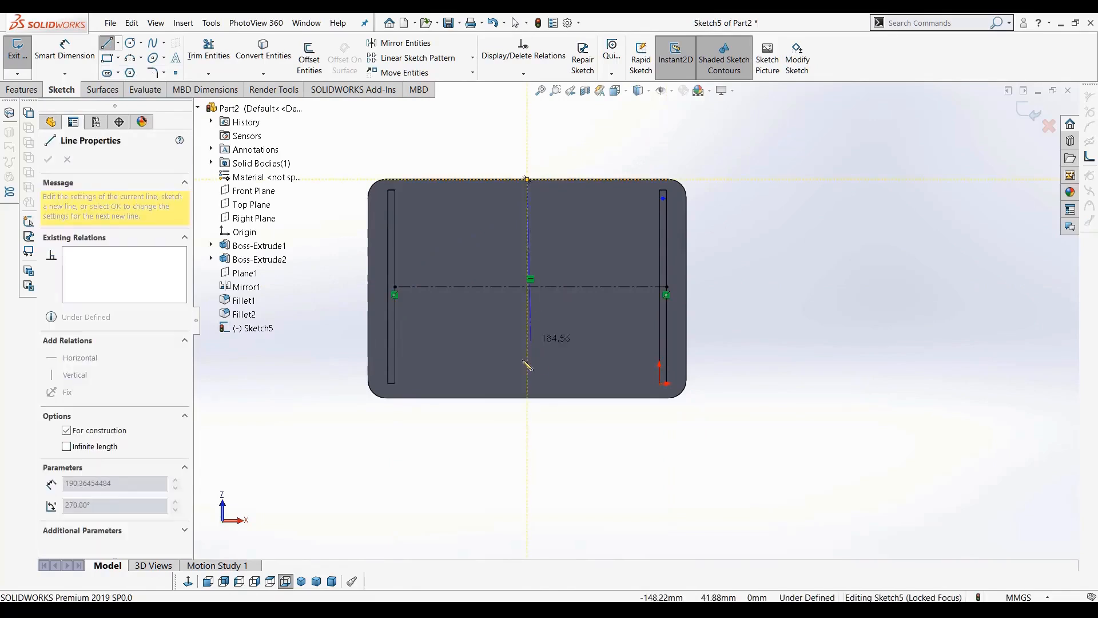
pyautogui.click(527, 369)
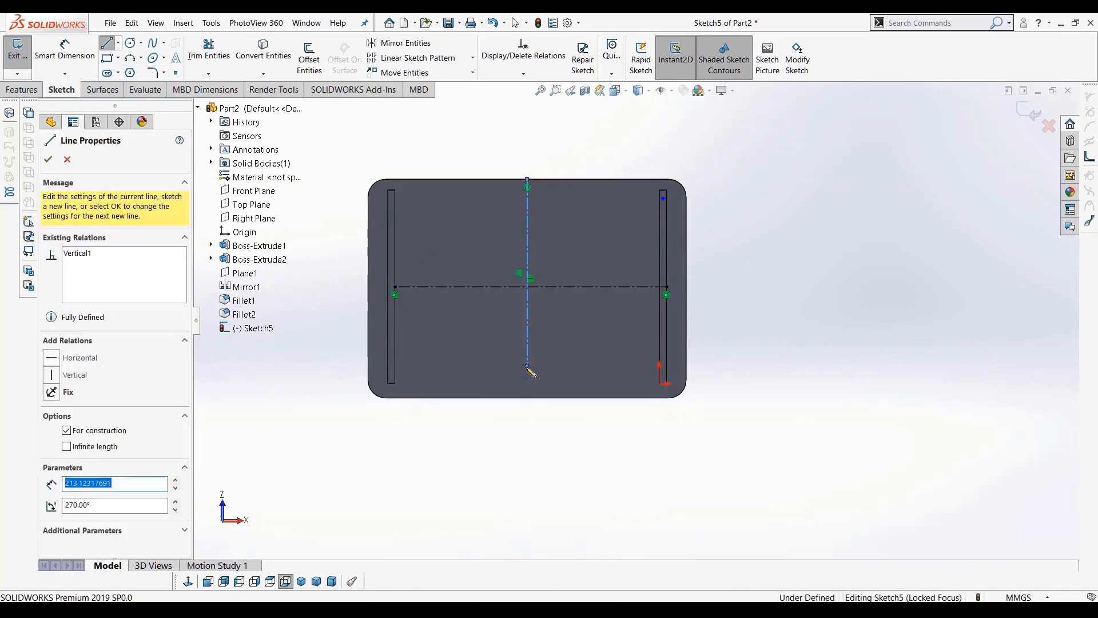
pyautogui.press('Escape')
pyautogui.scroll(-3, 666, 178)
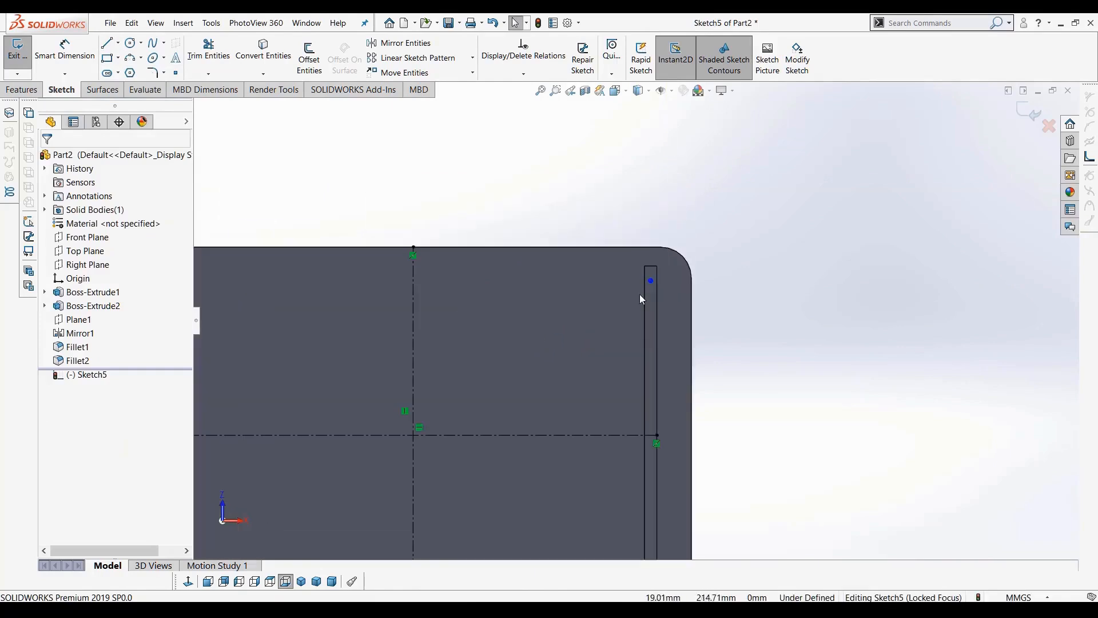
# Mirror the foot circle about the horizontal centerline to the other end of the same foot
pyautogui.click(396, 46)
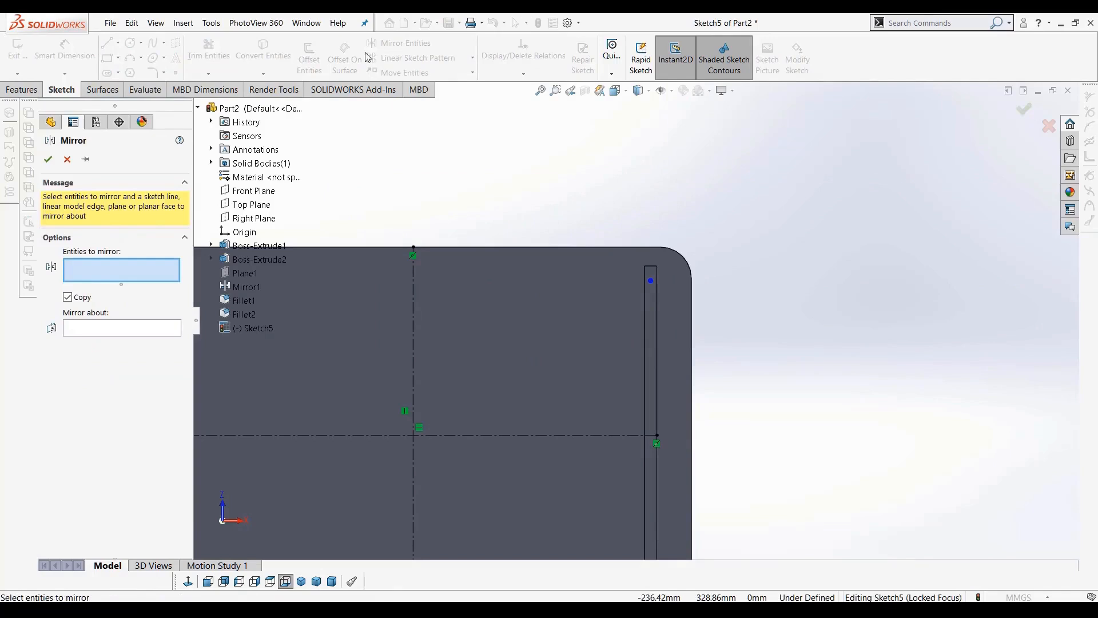
pyautogui.click(67, 159)
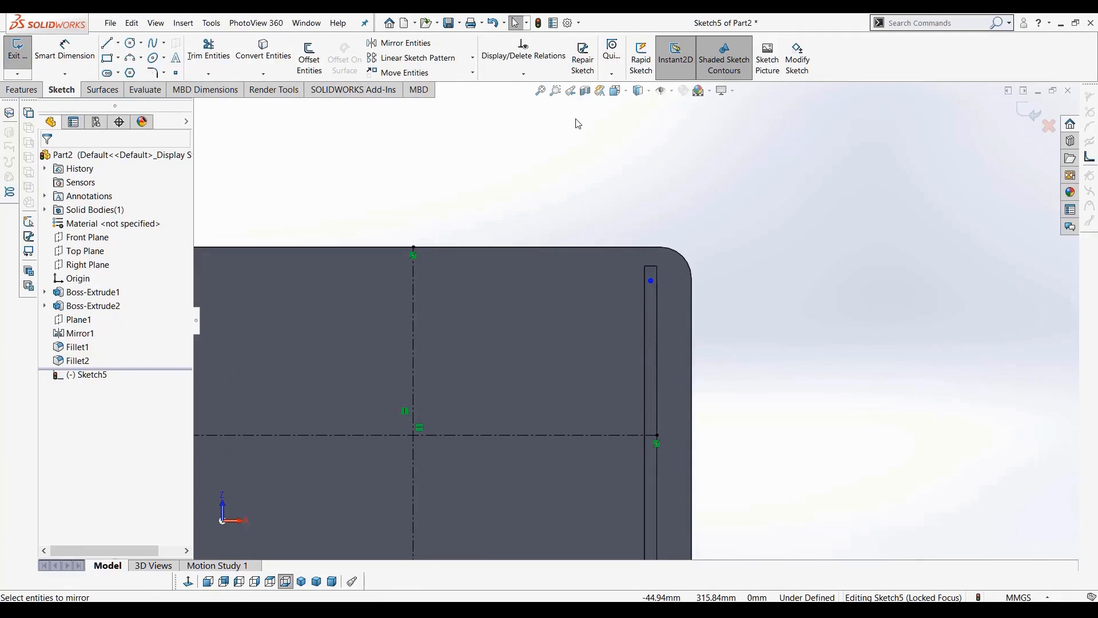
pyautogui.click(396, 45)
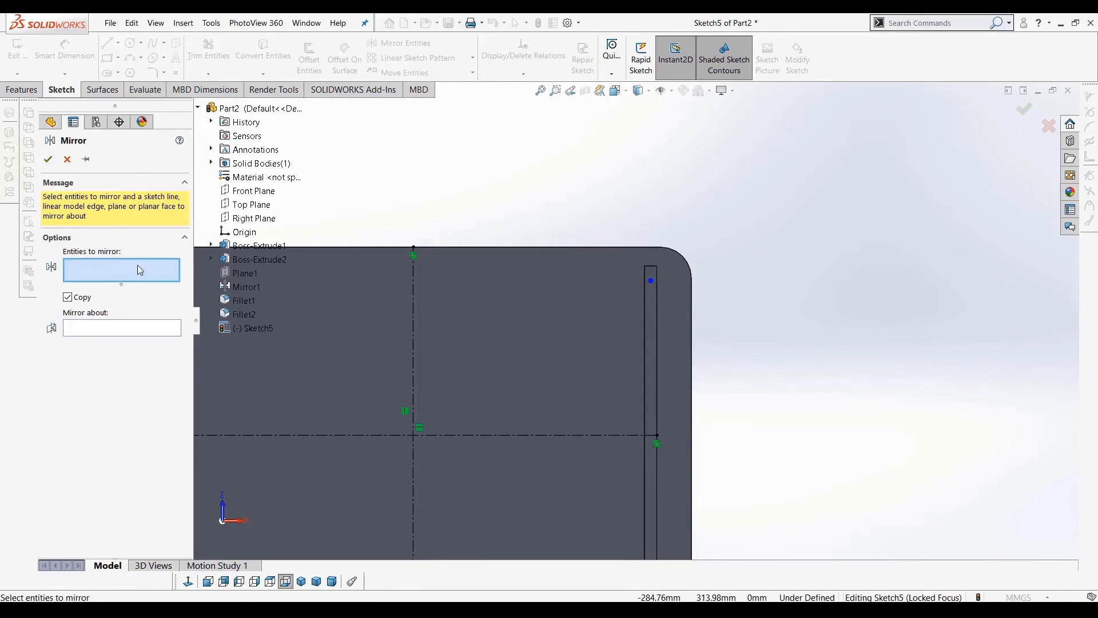
pyautogui.scroll(-2, 658, 294)
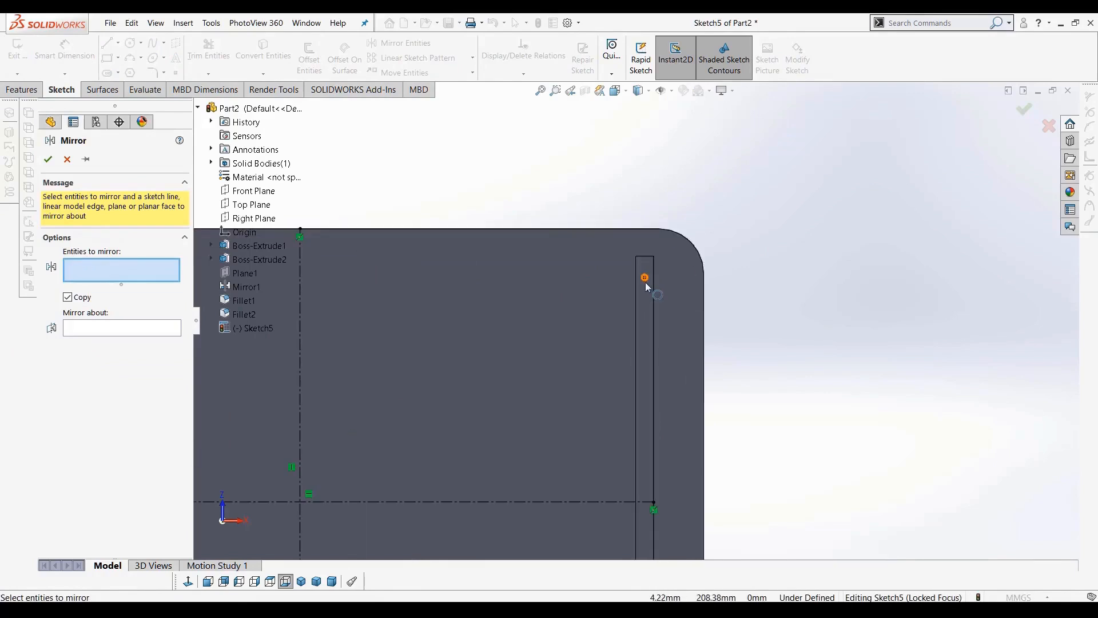
pyautogui.click(645, 283)
pyautogui.scroll(3, 629, 337)
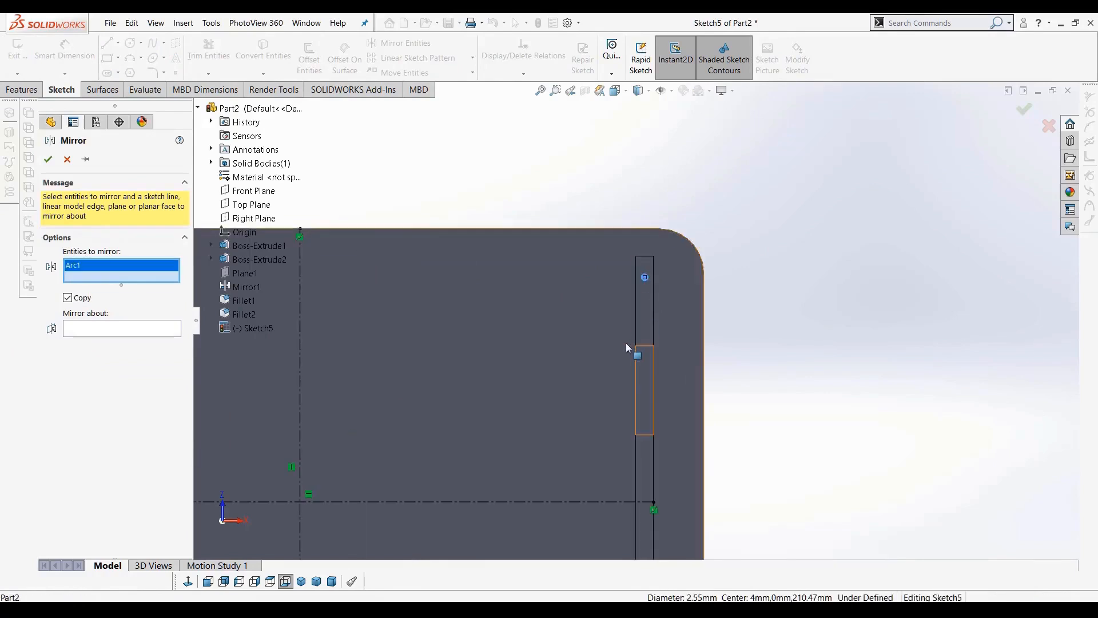
pyautogui.click(109, 331)
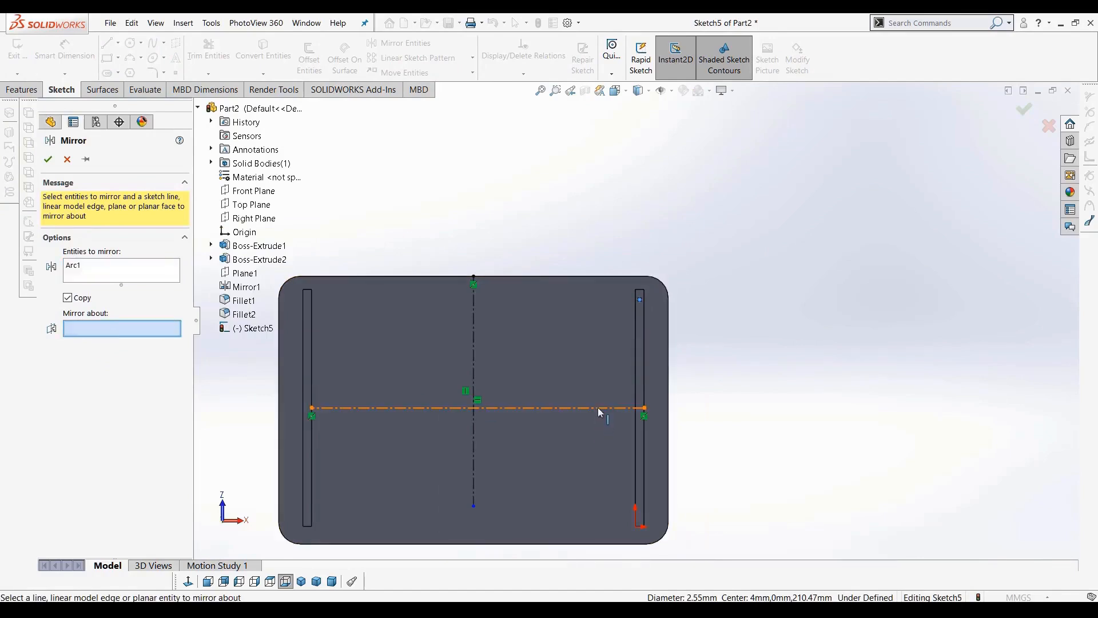
pyautogui.click(599, 407)
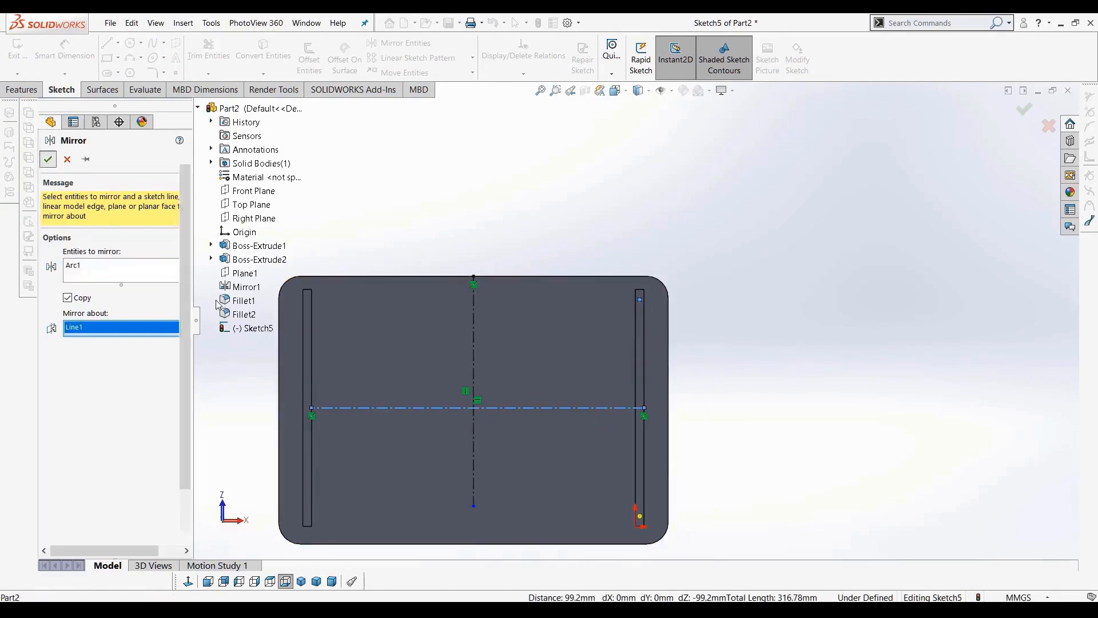
pyautogui.click(48, 159)
pyautogui.scroll(-5, 621, 529)
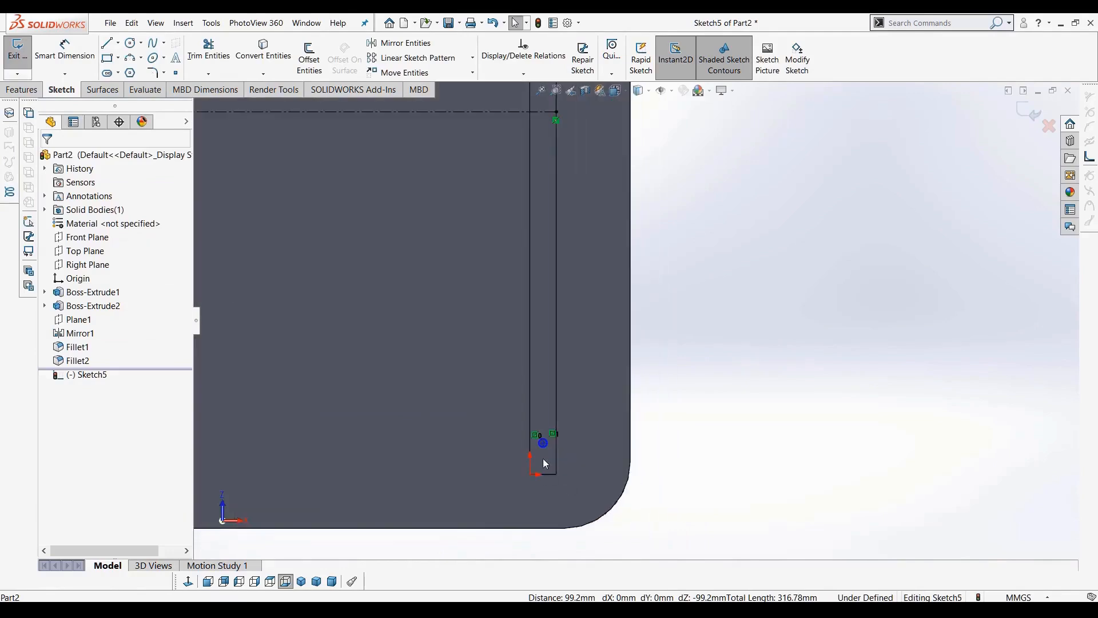
pyautogui.press('f')
pyautogui.scroll(-3, 607, 151)
pyautogui.moveTo(602, 145)
pyautogui.mouseDown()
pyautogui.moveTo(592, 225)
pyautogui.moveTo(605, 176)
pyautogui.moveTo(656, 223)
pyautogui.moveTo(543, 226)
pyautogui.mouseUp()
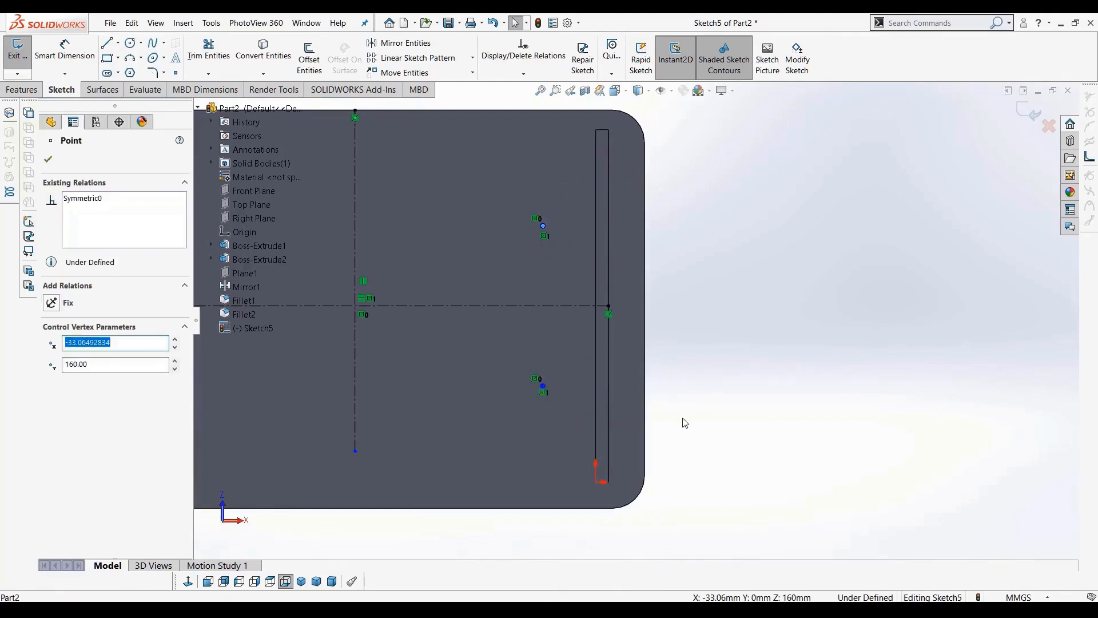
pyautogui.hotkey('ctrl', 'z')
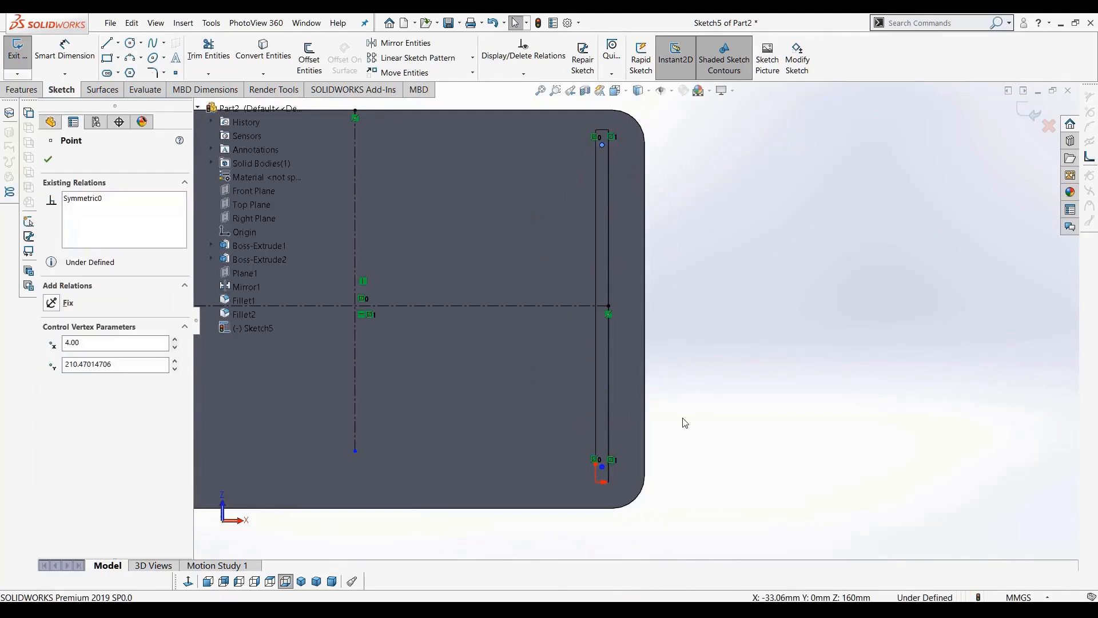
pyautogui.scroll(3, 683, 418)
pyautogui.scroll(-2, 352, 355)
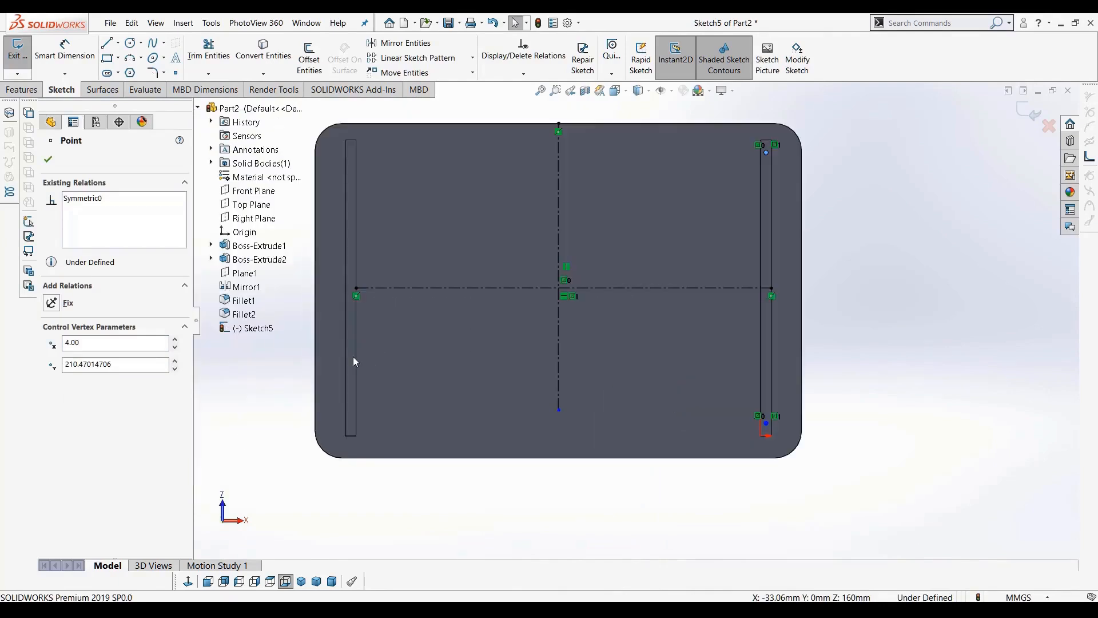
# Mirror both foot circles about the vertical centerline onto the other leg's foot
pyautogui.click(871, 290)
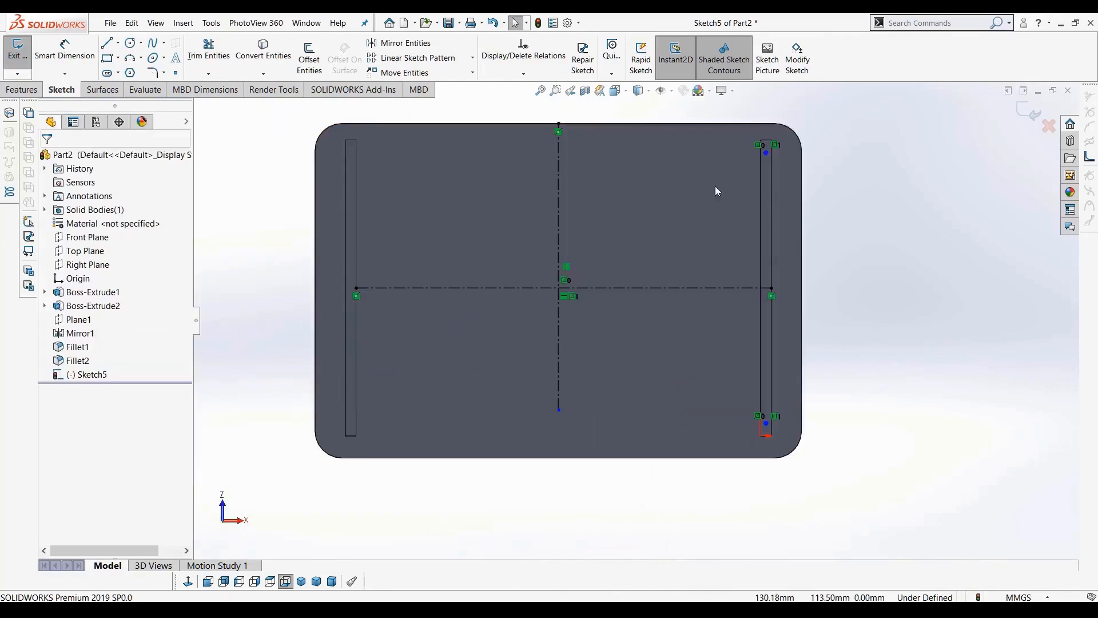
pyautogui.click(404, 43)
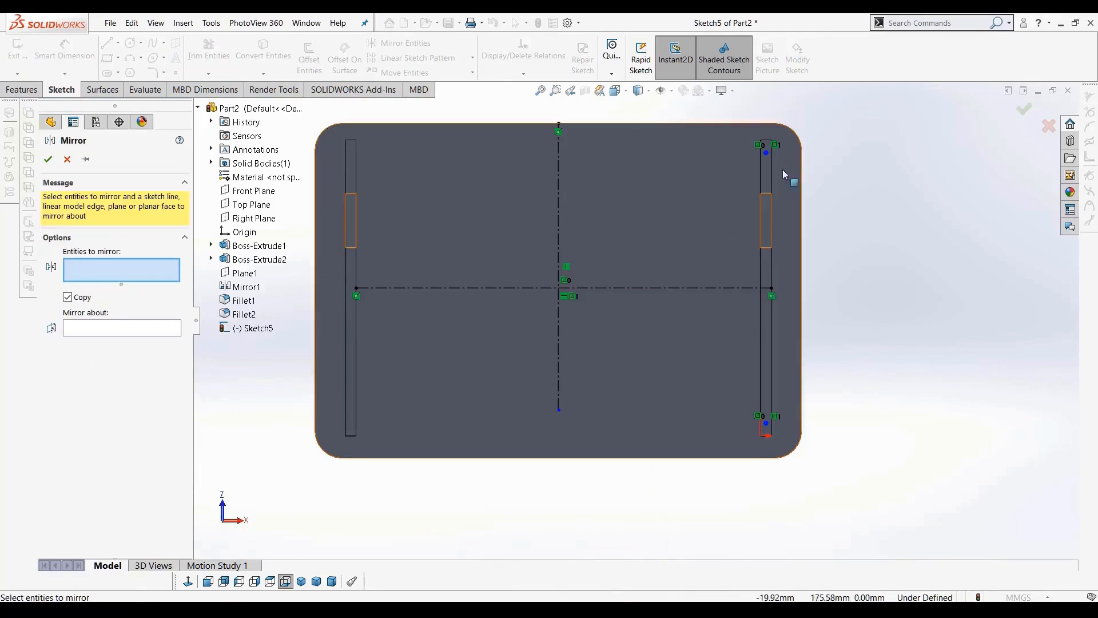
pyautogui.click(770, 154)
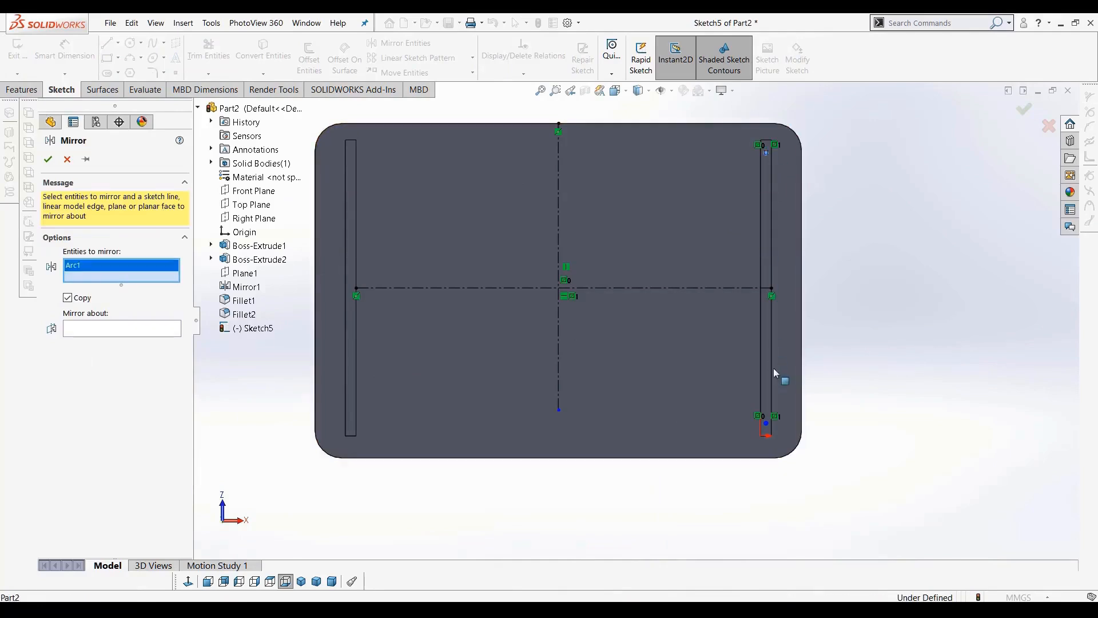
pyautogui.click(768, 422)
pyautogui.click(769, 422)
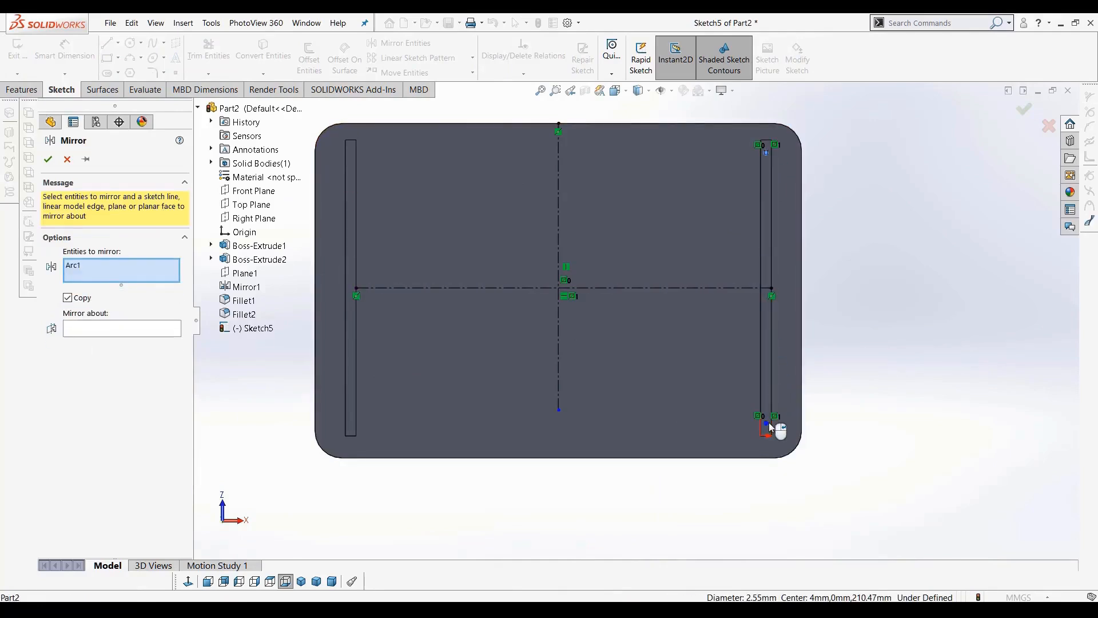
pyautogui.scroll(-5, 769, 427)
pyautogui.click(710, 380)
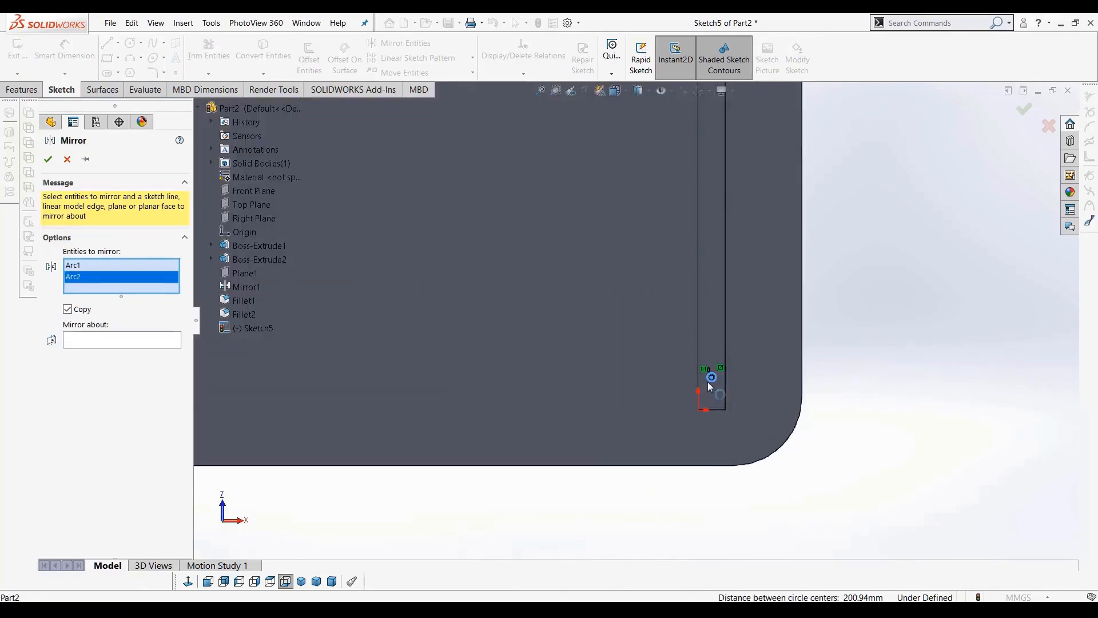
pyautogui.scroll(5, 635, 317)
pyautogui.click(116, 343)
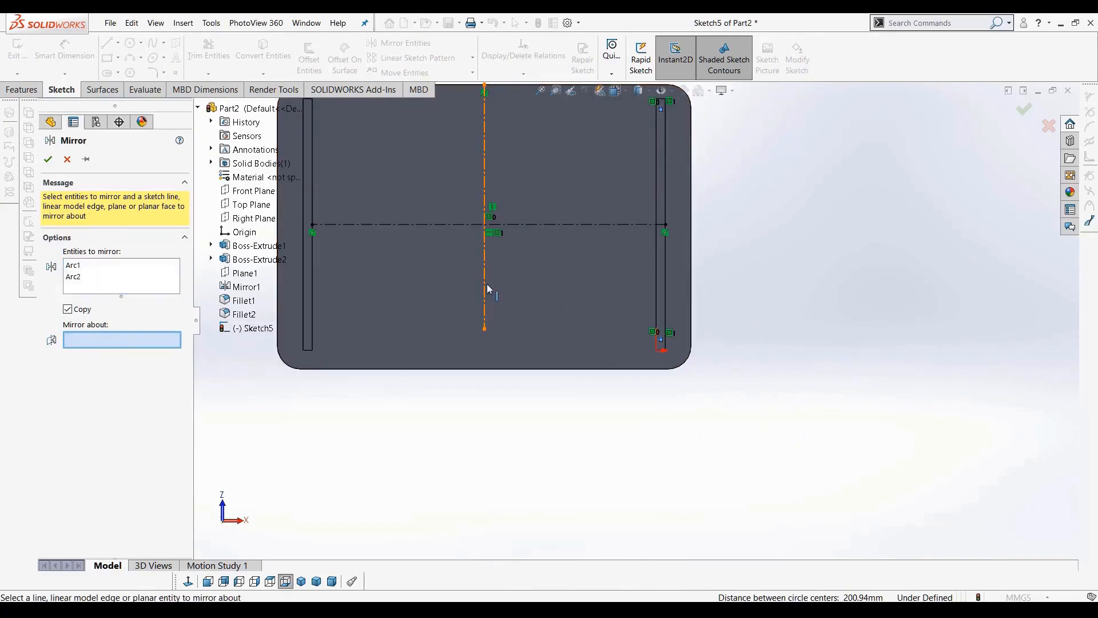
pyautogui.click(485, 283)
pyautogui.click(50, 159)
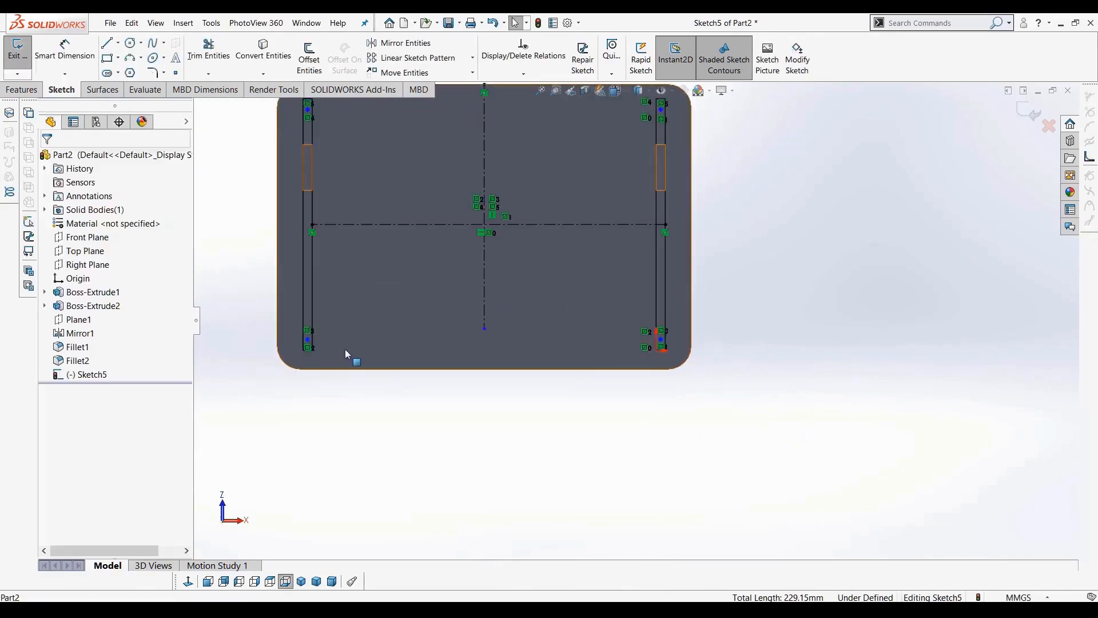
# Extrude the four circles as a 6 mm blind boss
pyautogui.scroll(5, 482, 268)
pyautogui.moveTo(482, 267); pyautogui.dragTo(545, 245, button='middle')
pyautogui.scroll(-3, 544, 246)
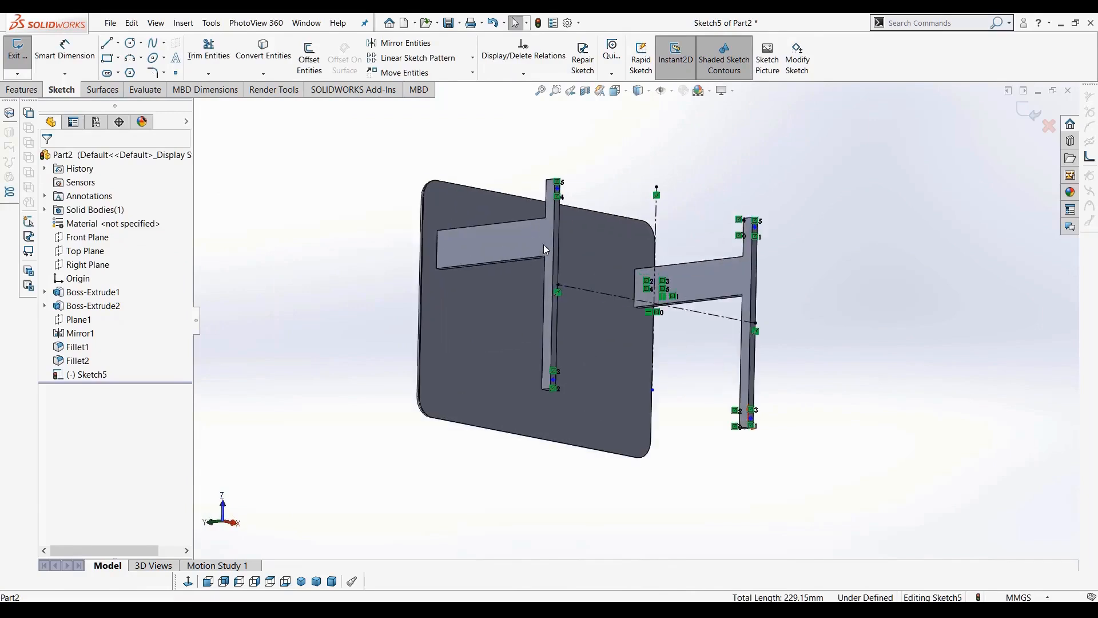
pyautogui.click(32, 90)
pyautogui.click(23, 51)
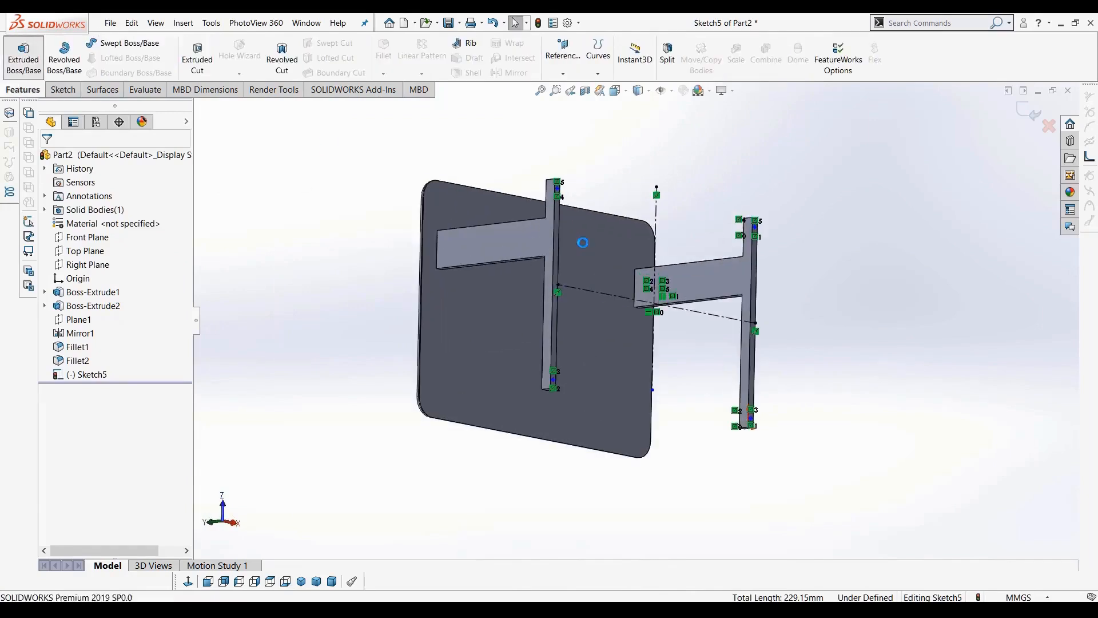
pyautogui.scroll(-3, 719, 170)
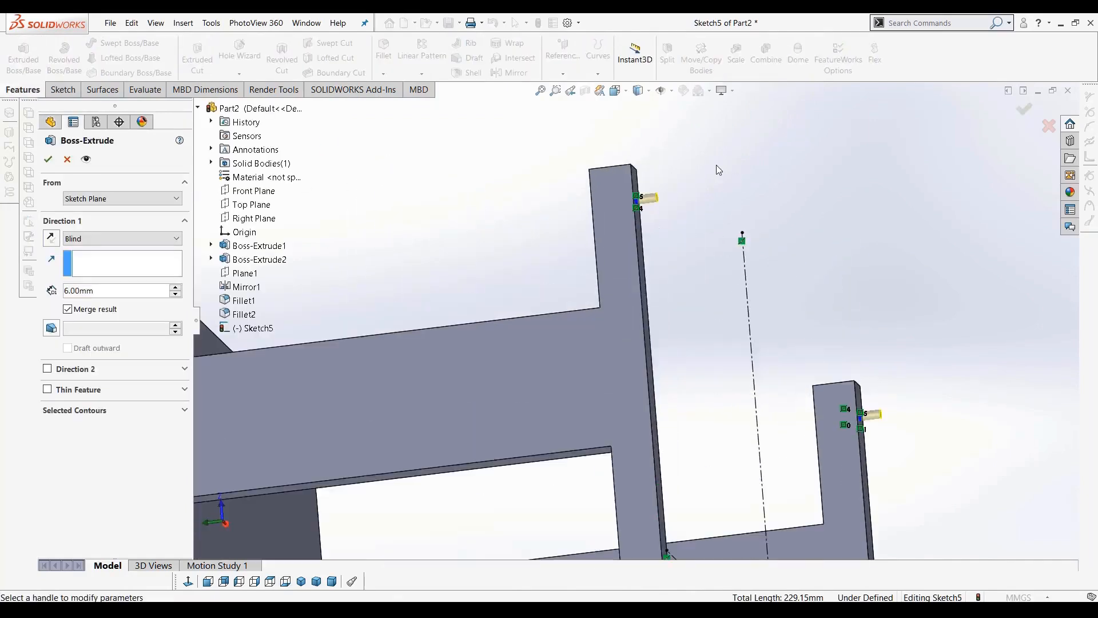
pyautogui.click(48, 160)
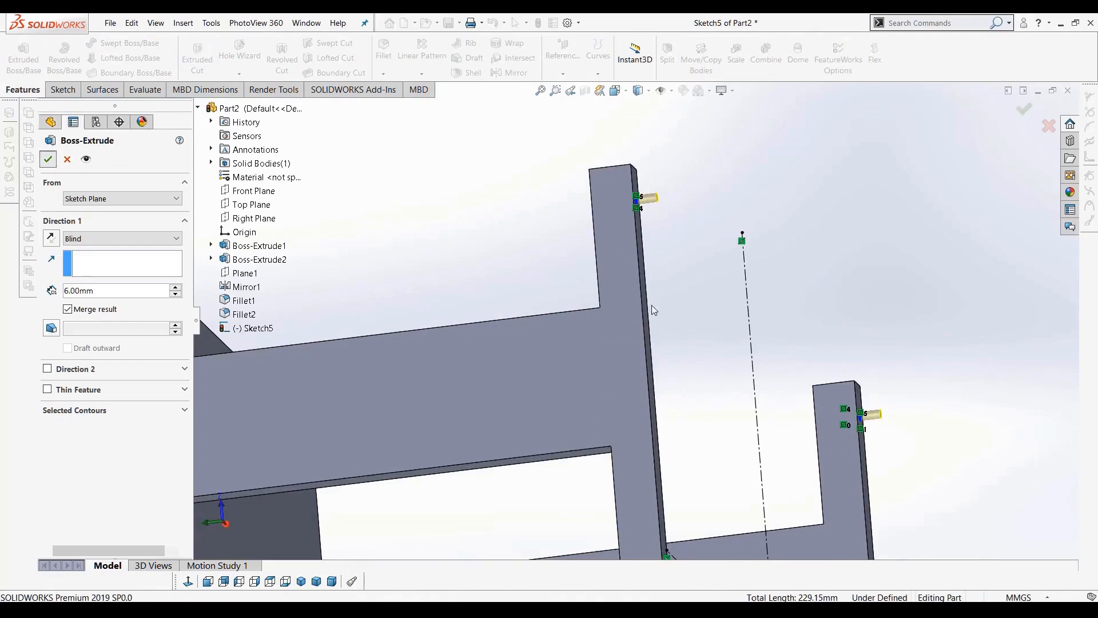
# Start a new sketch on the end face of one foot pin and activate the Circle tool
pyautogui.scroll(5, 668, 294)
pyautogui.scroll(-2, 688, 393)
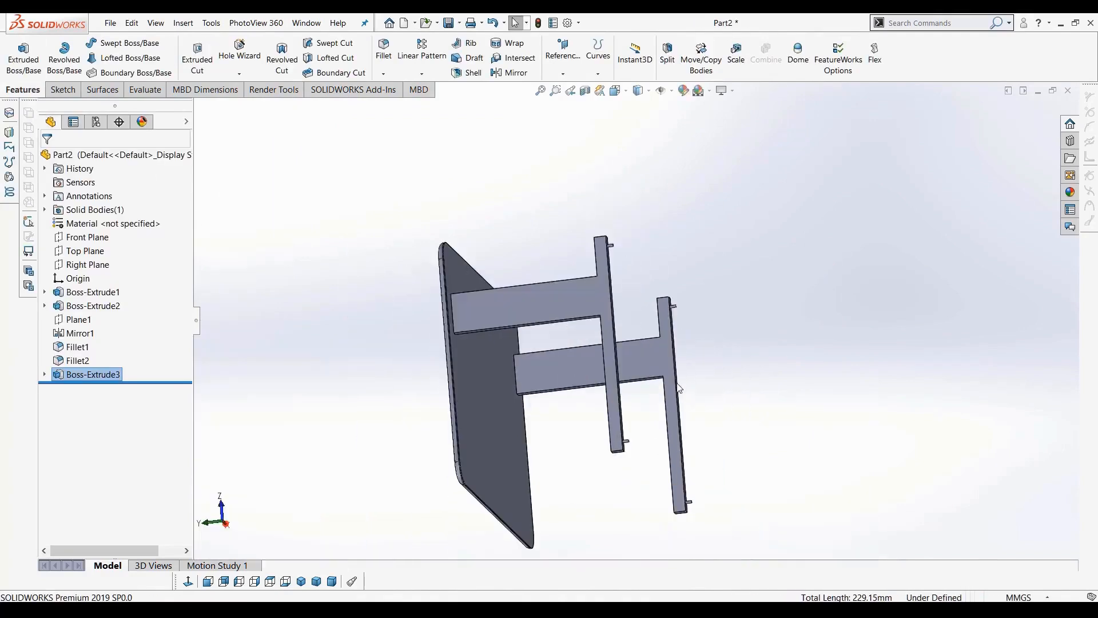
pyautogui.scroll(-5, 656, 276)
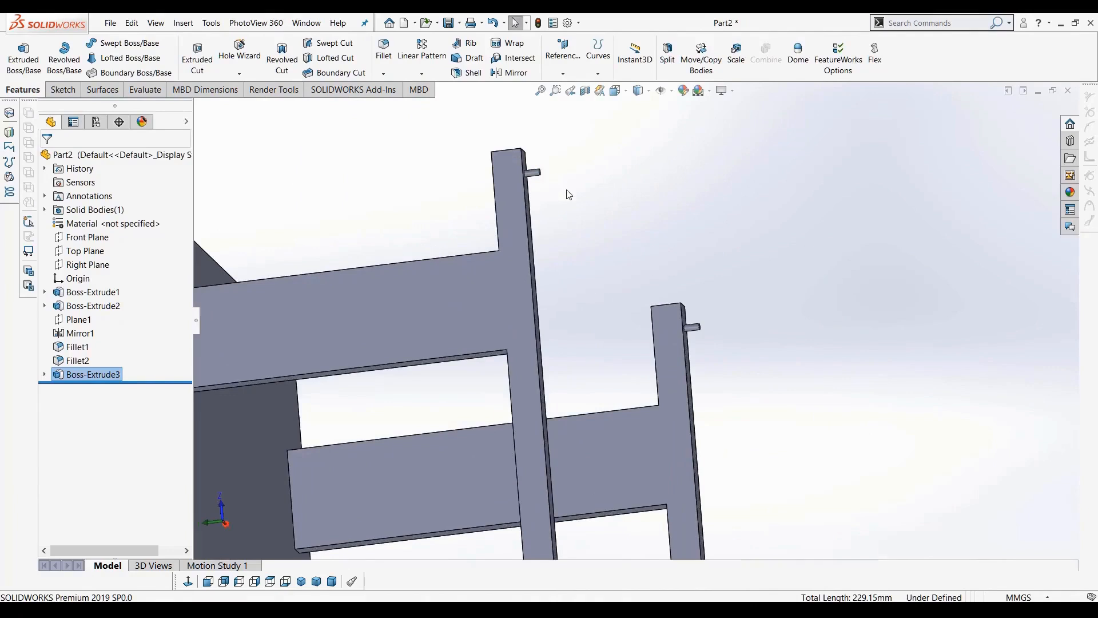
pyautogui.scroll(-6, 566, 195)
pyautogui.scroll(-2, 579, 241)
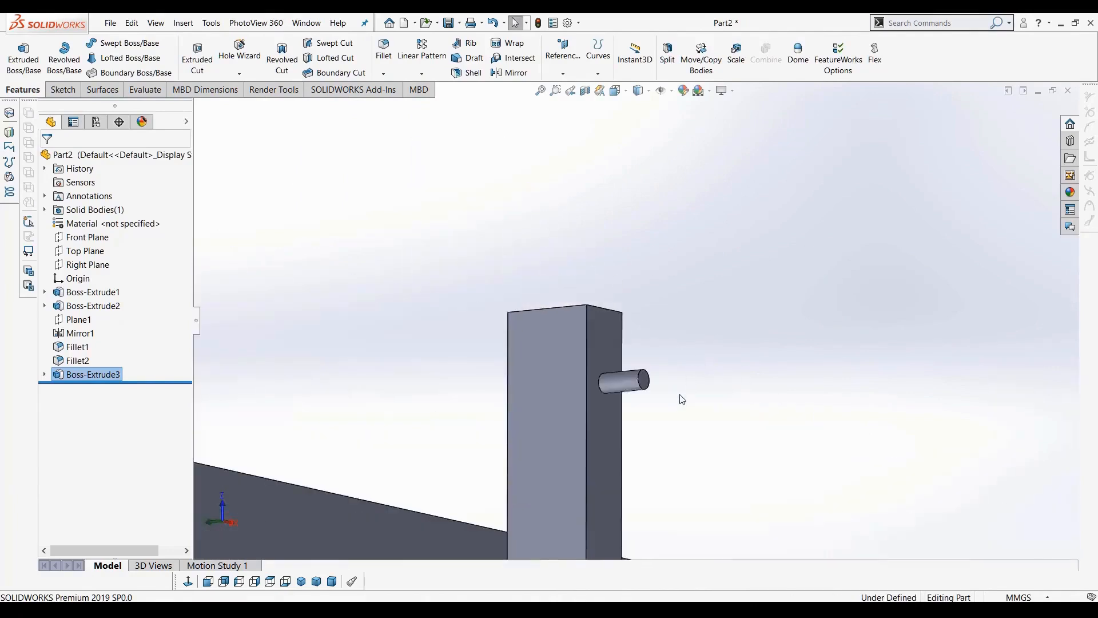
pyautogui.scroll(-6, 679, 397)
pyautogui.click(523, 295)
pyautogui.scroll(4, 574, 345)
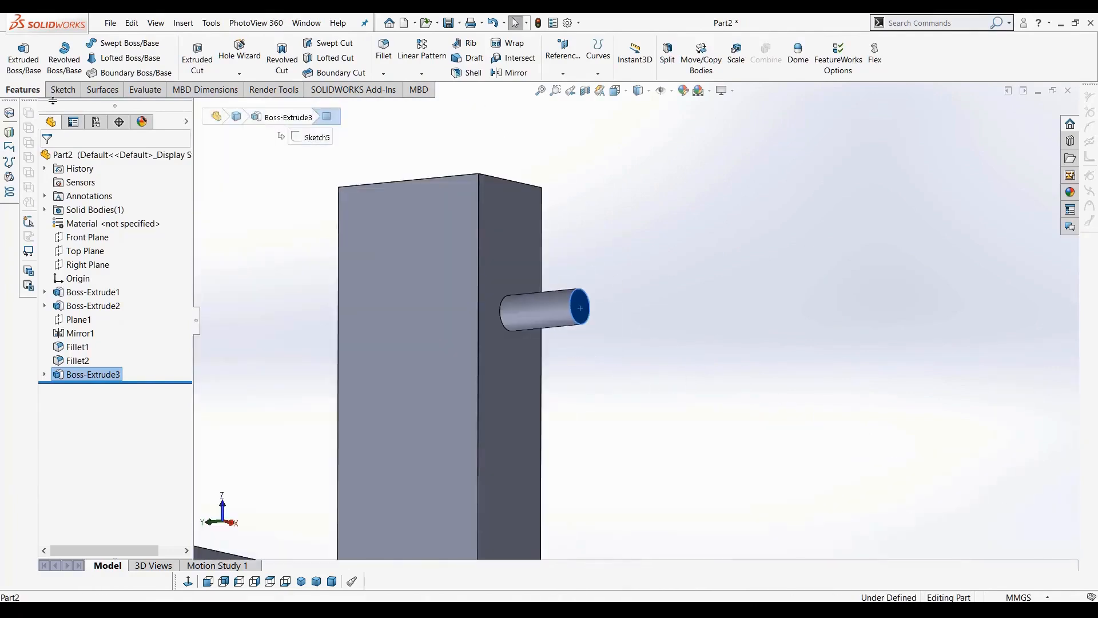
pyautogui.click(62, 90)
pyautogui.click(130, 44)
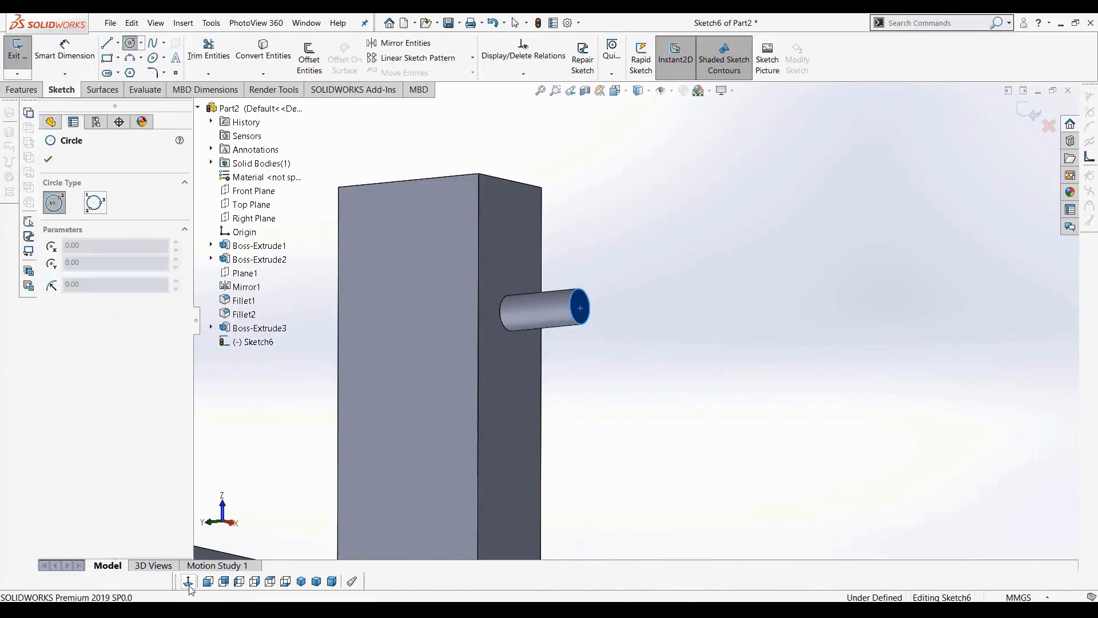
pyautogui.scroll(10, 425, 201)
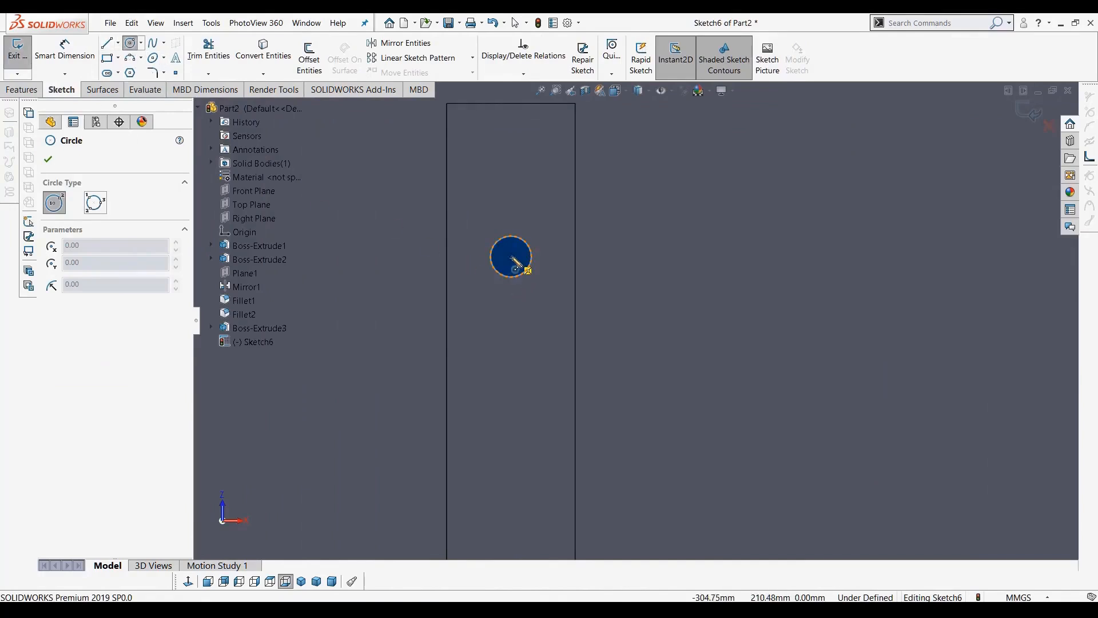
# Sketch circles about 13 mm in diameter centred on two of the foot pins
pyautogui.click(511, 257)
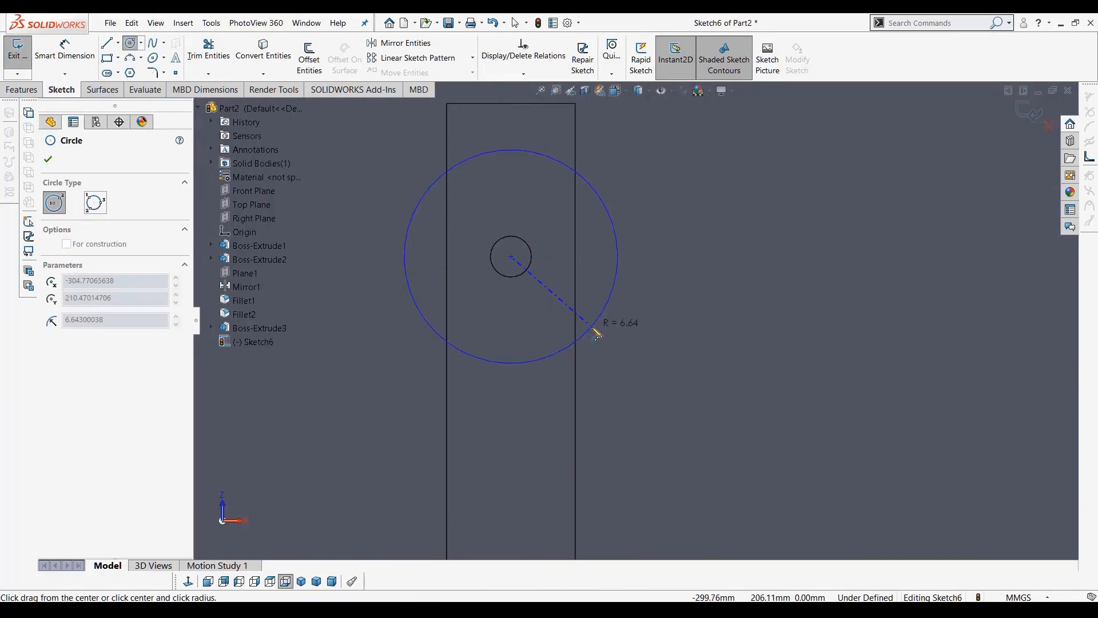
pyautogui.click(589, 324)
pyautogui.scroll(6, 605, 337)
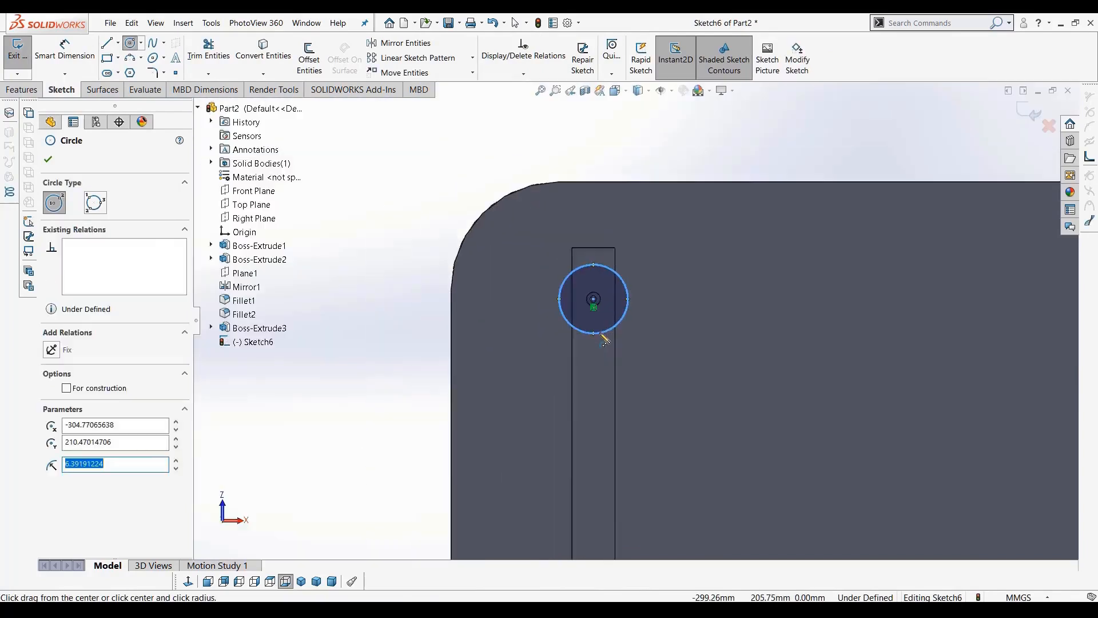
pyautogui.scroll(4, 667, 455)
pyautogui.scroll(-3, 660, 456)
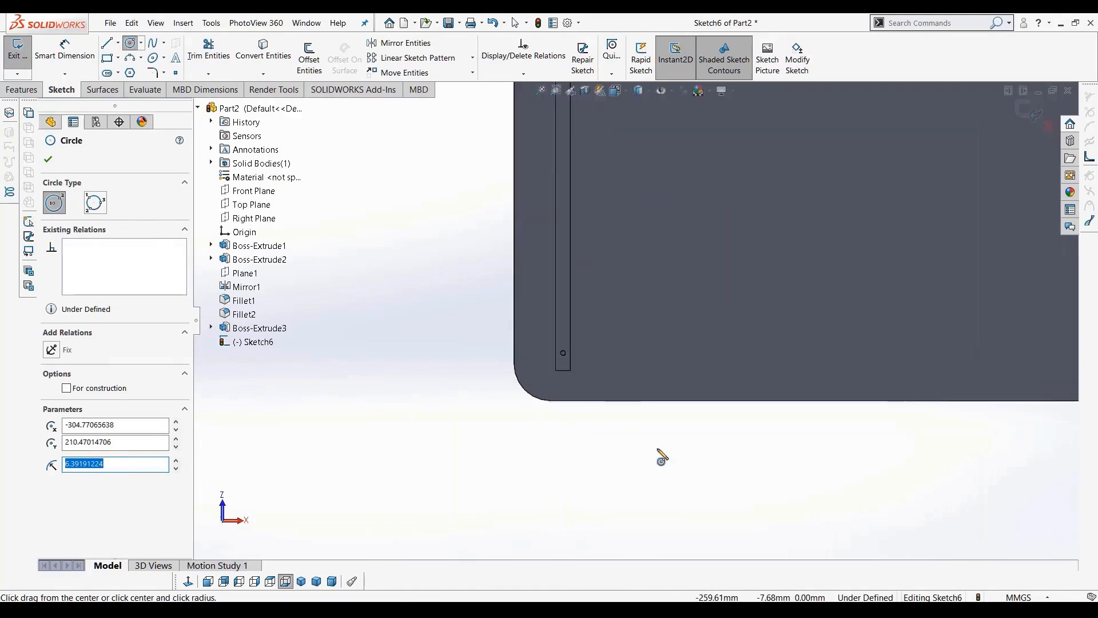
pyautogui.scroll(-3, 518, 339)
pyautogui.scroll(-5, 714, 409)
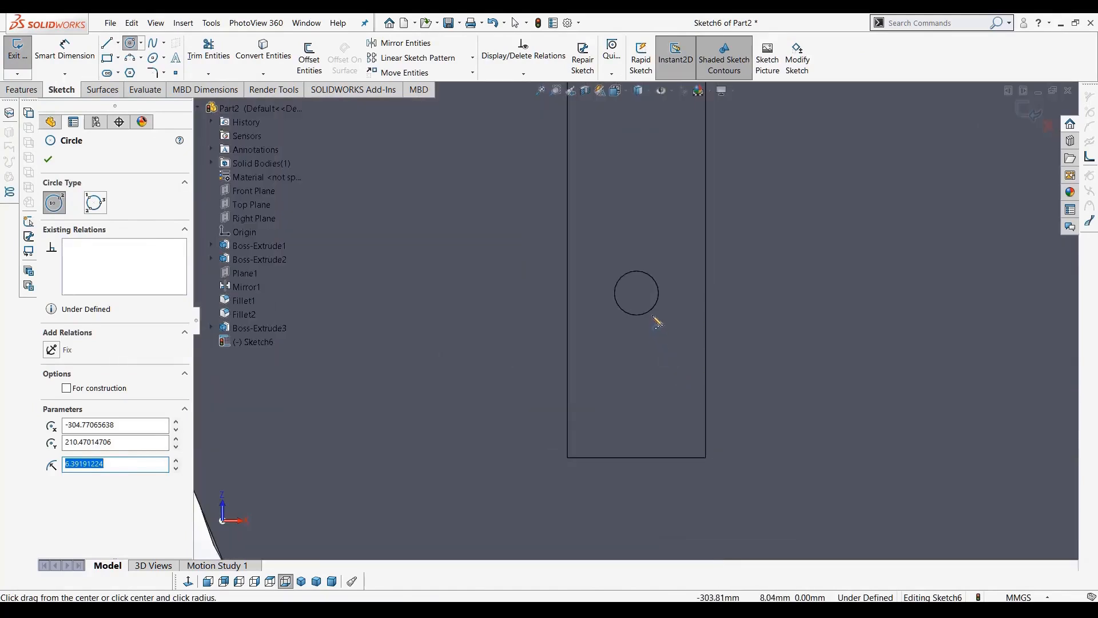
pyautogui.click(637, 293)
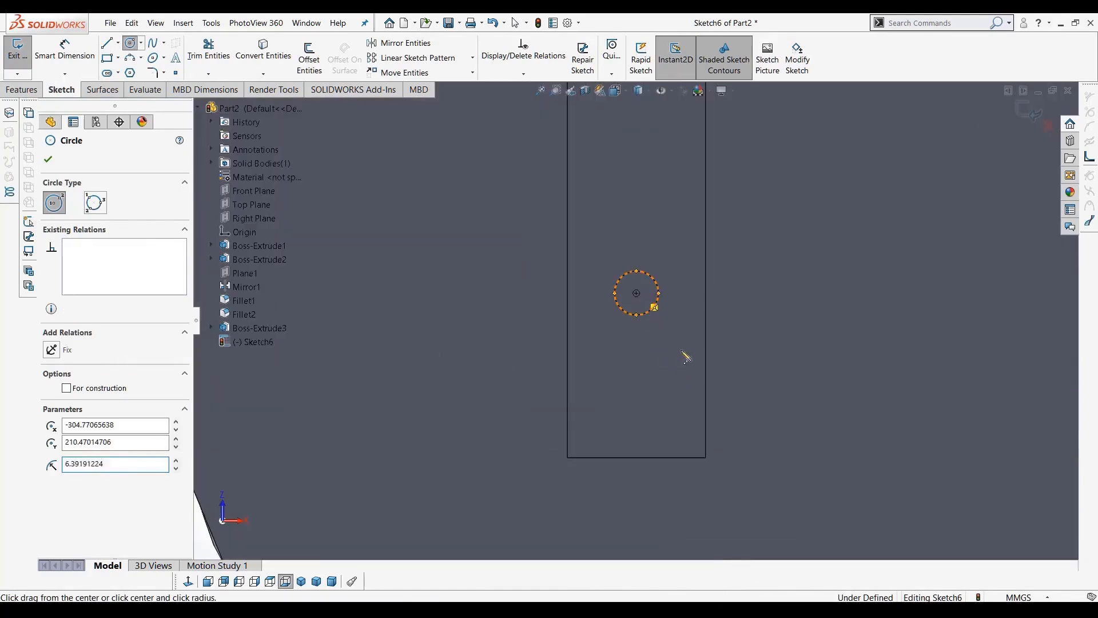
pyautogui.click(728, 375)
pyautogui.scroll(5, 782, 402)
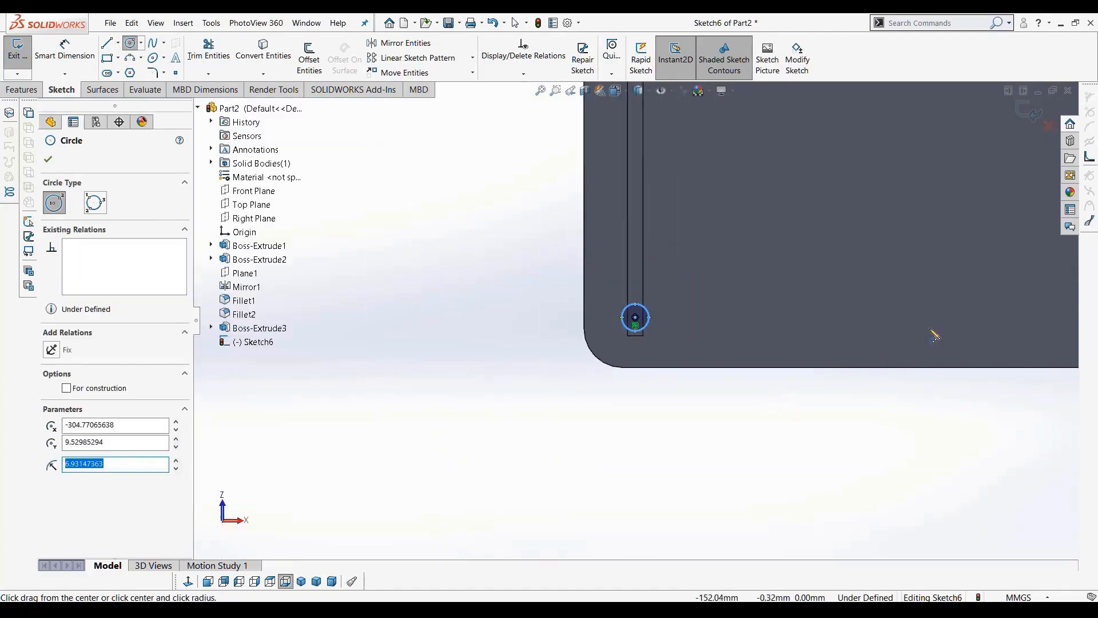
pyautogui.scroll(-2, 934, 334)
pyautogui.scroll(2, 935, 334)
pyautogui.scroll(-2, 935, 335)
pyautogui.scroll(2, 935, 335)
pyautogui.scroll(-8, 915, 314)
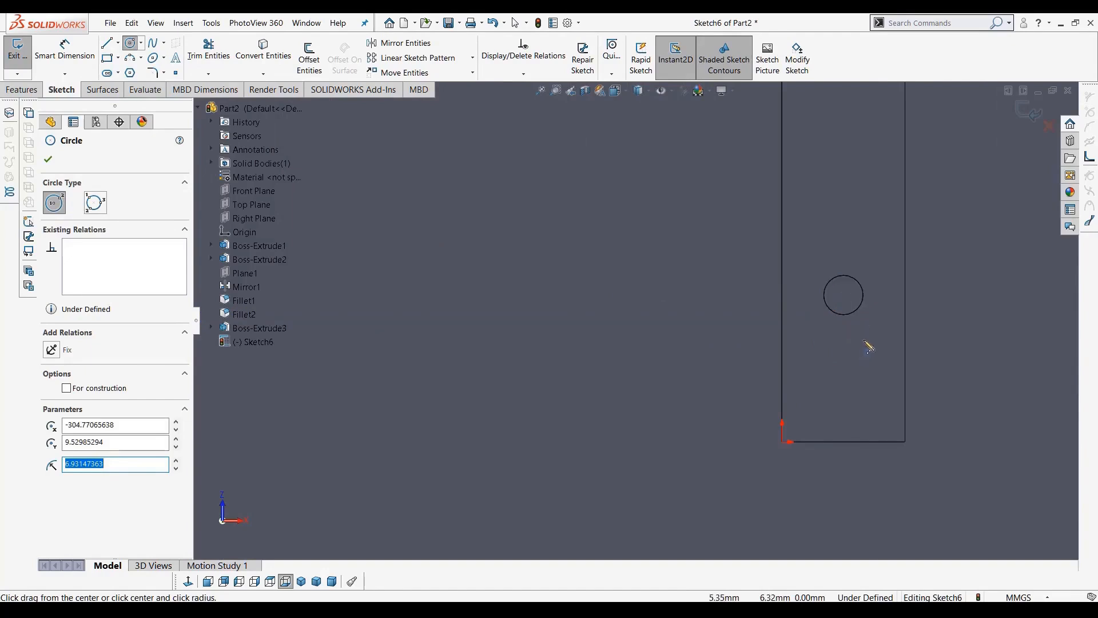
# Sketch a third circle about 12 mm in diameter centred on another foot pin
pyautogui.click(843, 295)
pyautogui.click(912, 362)
pyautogui.scroll(7, 909, 360)
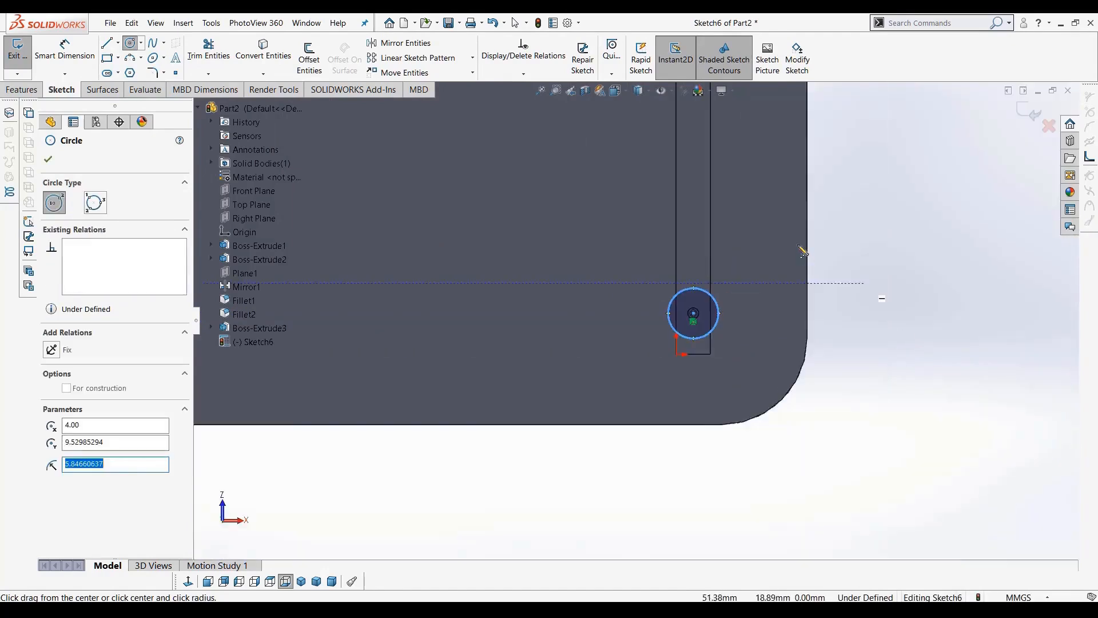
pyautogui.scroll(6, 799, 246)
pyautogui.scroll(-2, 653, 175)
pyautogui.scroll(2, 653, 178)
pyautogui.scroll(-2, 653, 197)
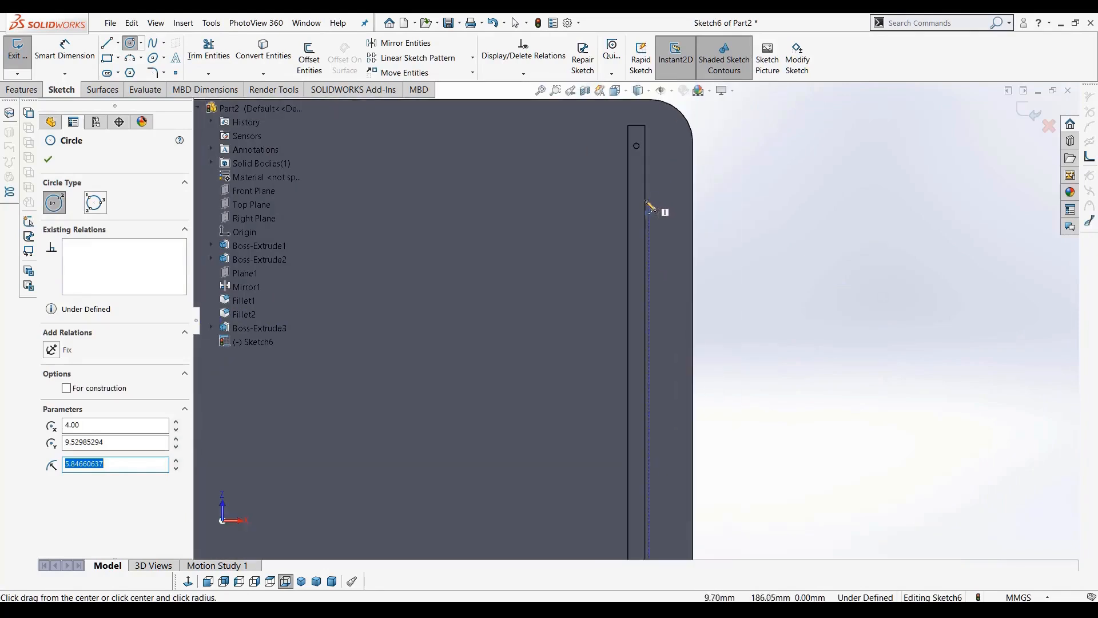
pyautogui.scroll(-3, 646, 173)
pyautogui.keyDown('ctrl'); pyautogui.moveTo(639, 166); pyautogui.dragTo(641, 310, button='middle'); pyautogui.keyUp('ctrl')
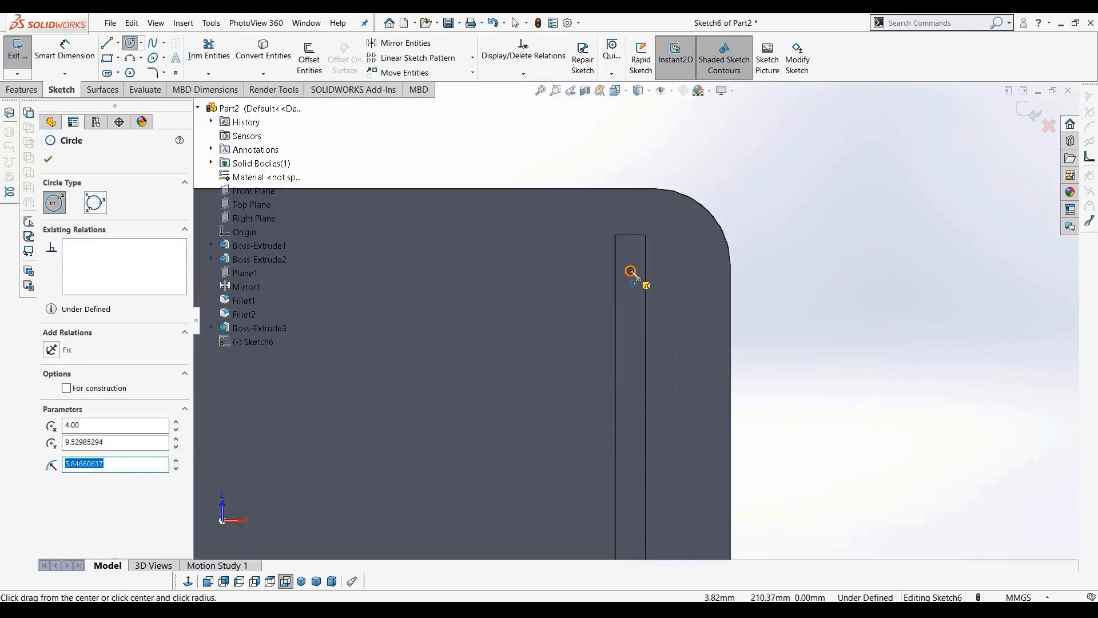
pyautogui.scroll(-5, 631, 272)
pyautogui.click(635, 316)
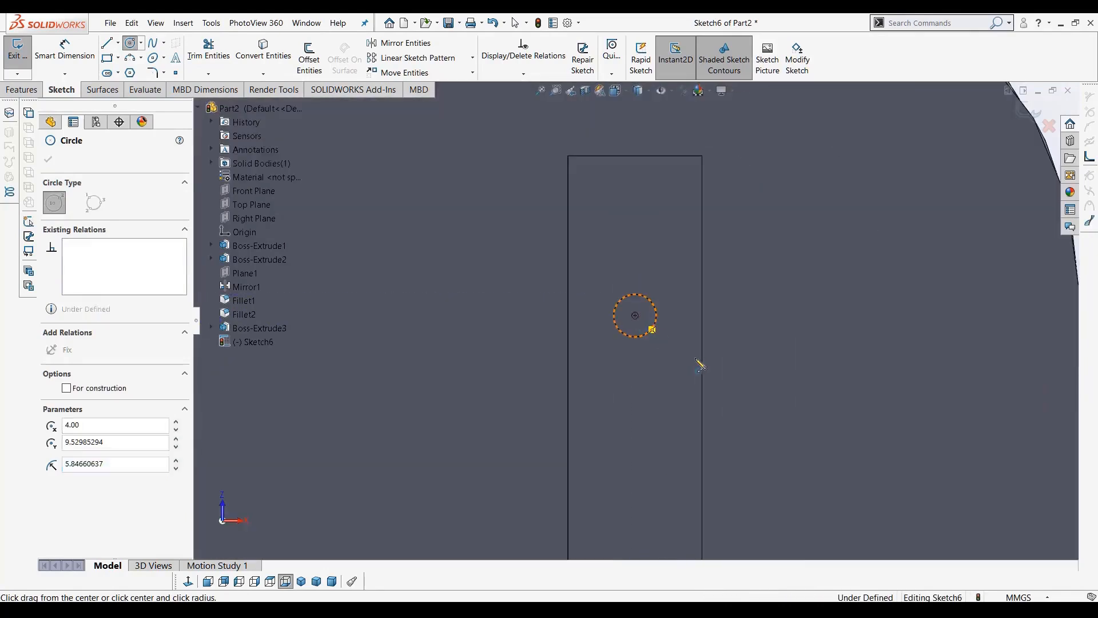
pyautogui.press('Escape')
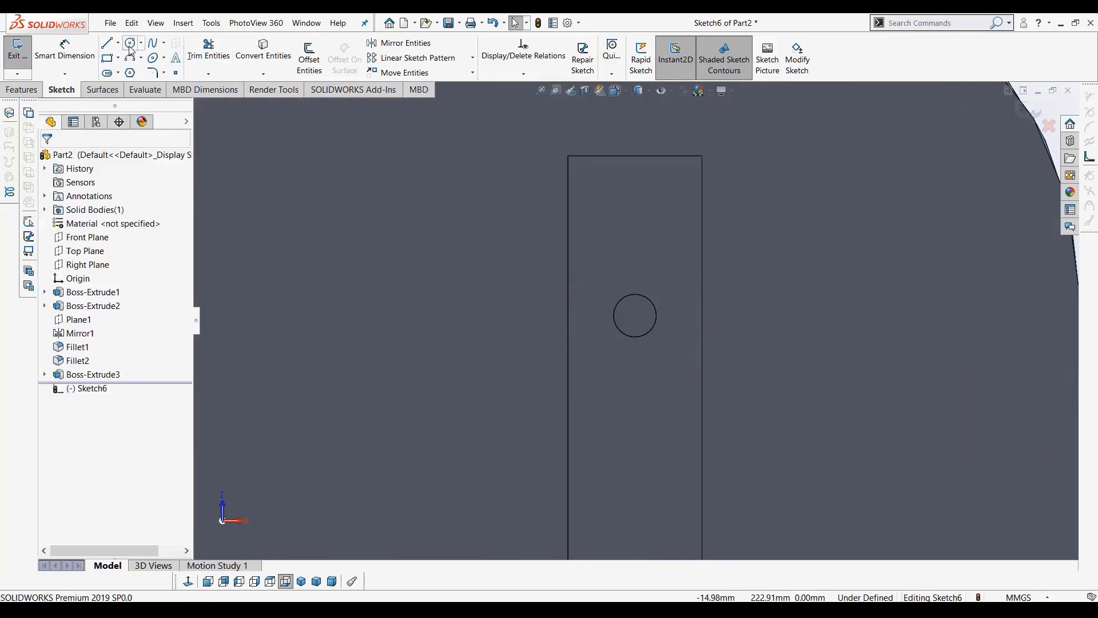
# Sketch a fourth circle about 9 mm in diameter beside the remaining foot pin
pyautogui.press('Return')
pyautogui.click(755, 283)
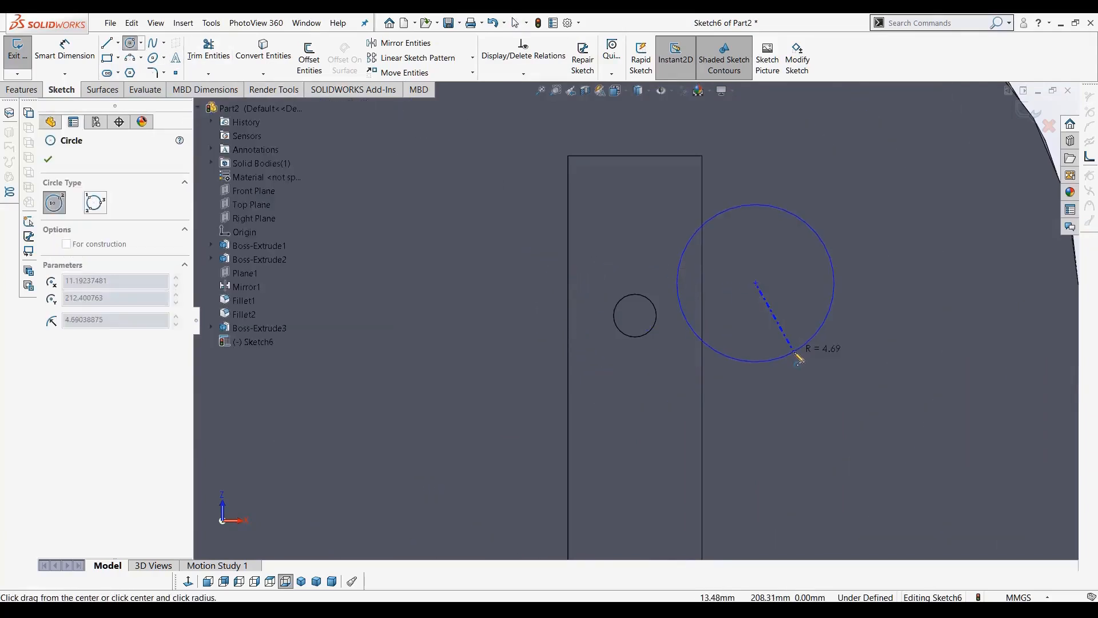
pyautogui.click(799, 357)
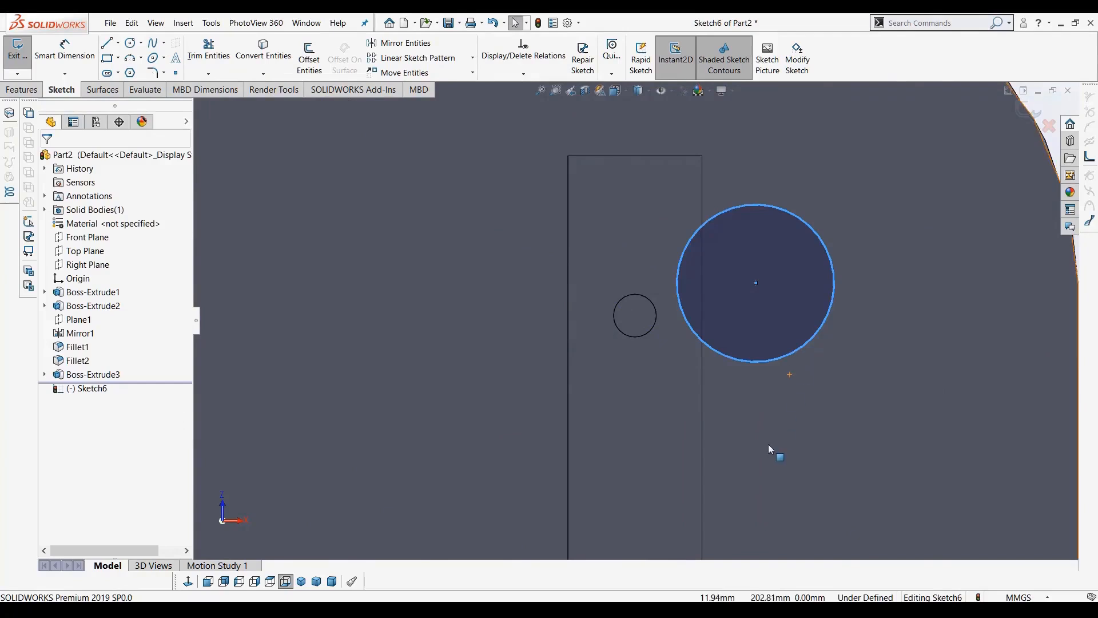
pyautogui.press('Escape')
# Constrain the fourth circle to be concentric with the remaining pin's edge
pyautogui.click(709, 348)
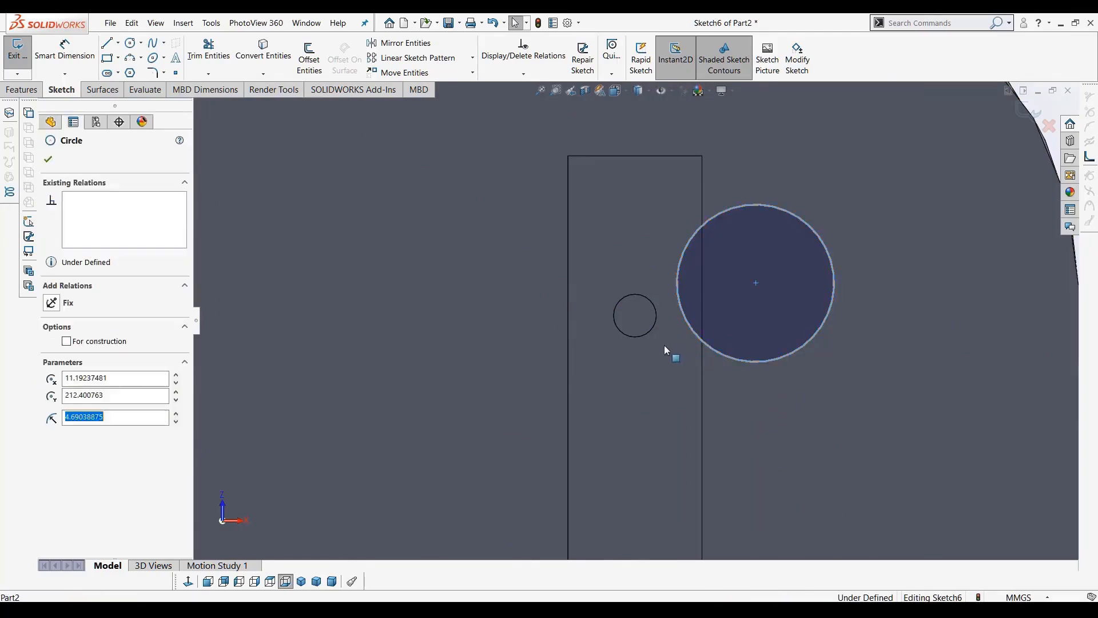
pyautogui.keyDown('ctrl'); pyautogui.click(639, 342); pyautogui.keyUp('ctrl')
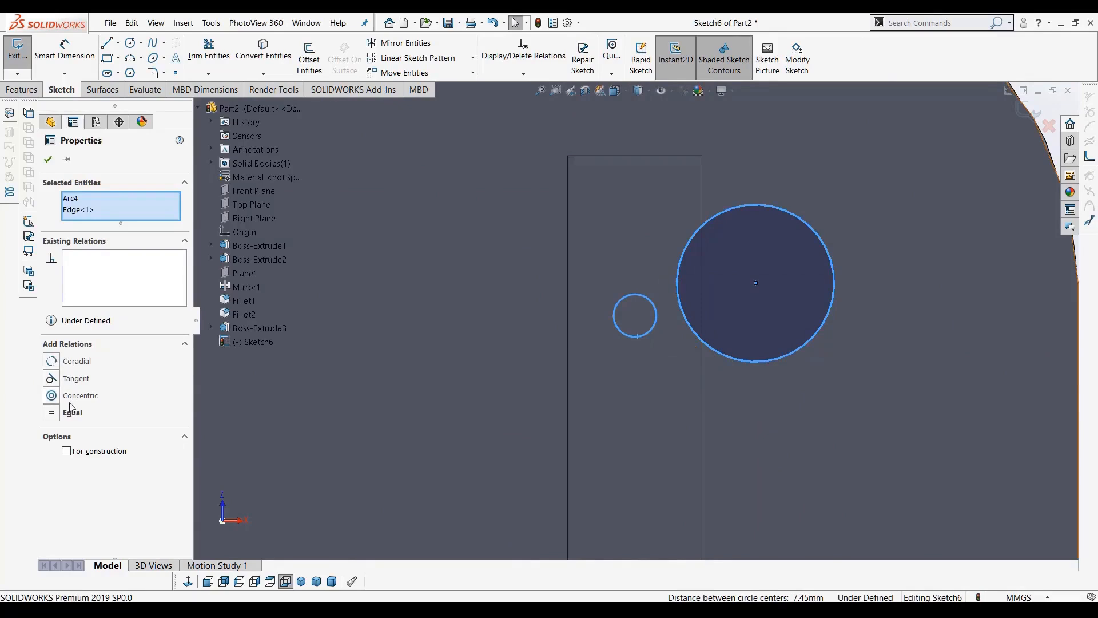
pyautogui.click(51, 379)
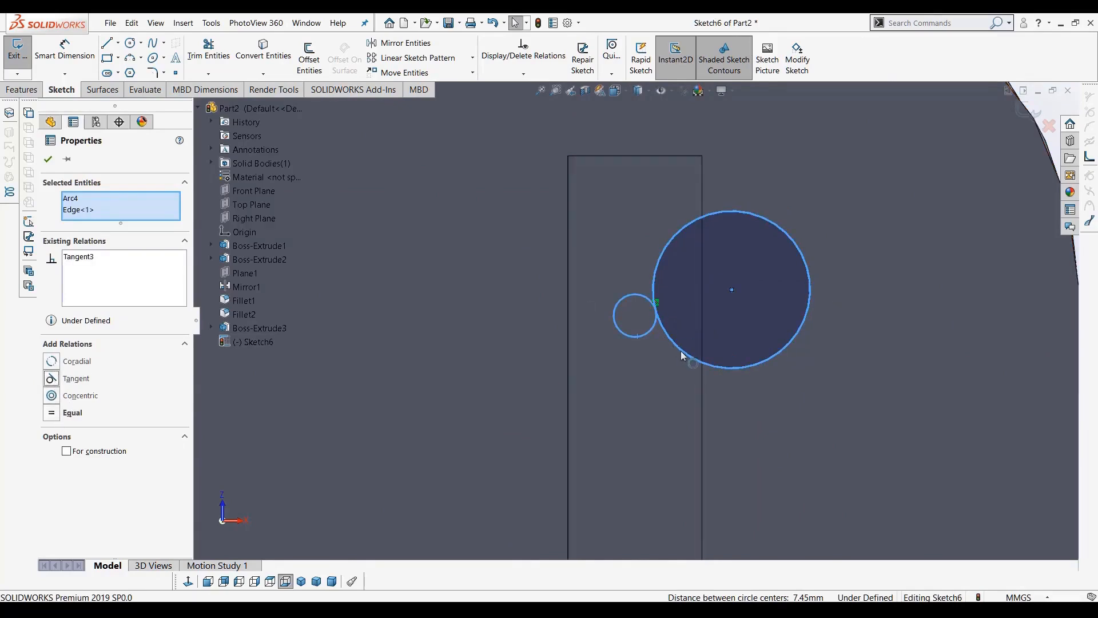
pyautogui.hotkey('ctrl', 'z')
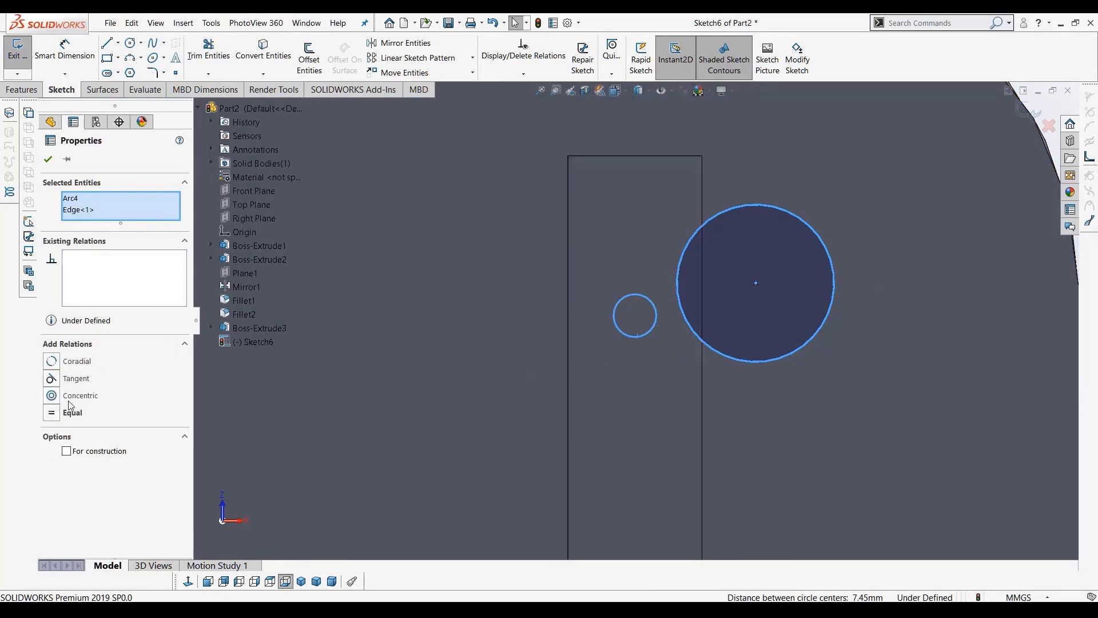
pyautogui.click(50, 395)
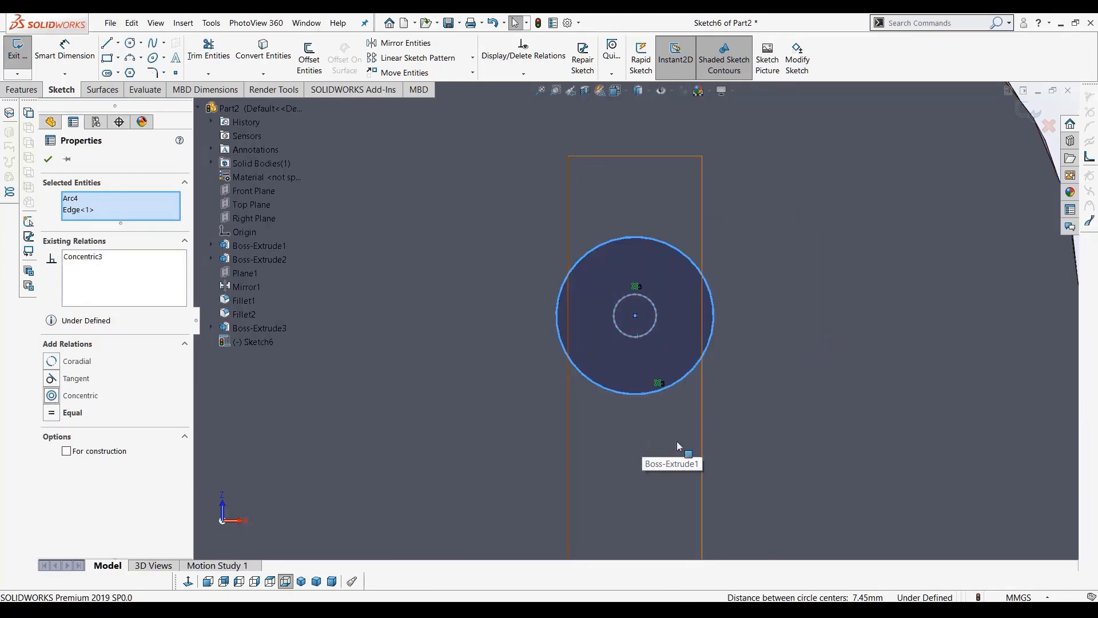
# Delete the concentric relation and make the fourth circle's centre coincident with the pin's centre point
pyautogui.click(736, 345)
pyautogui.click(637, 285)
pyautogui.press('Delete')
pyautogui.moveTo(636, 315)
pyautogui.mouseDown()
pyautogui.moveTo(847, 259)
pyautogui.moveTo(634, 314)
pyautogui.mouseUp()
# Dimension the fourth circle's diameter as 10 mm
pyautogui.press('f')
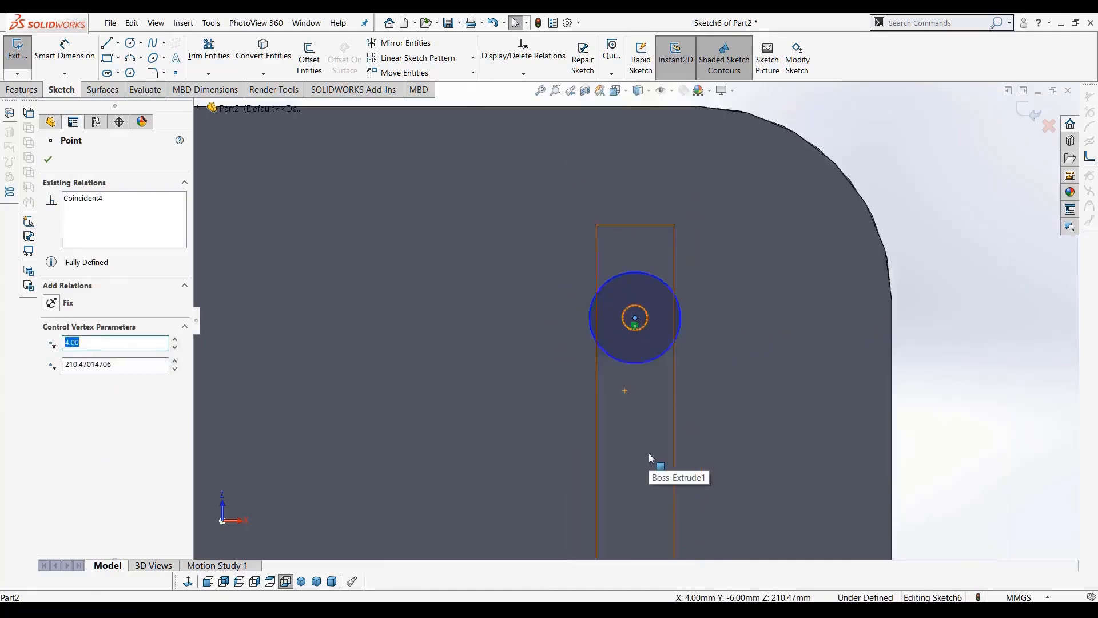
pyautogui.scroll(-9, 638, 350)
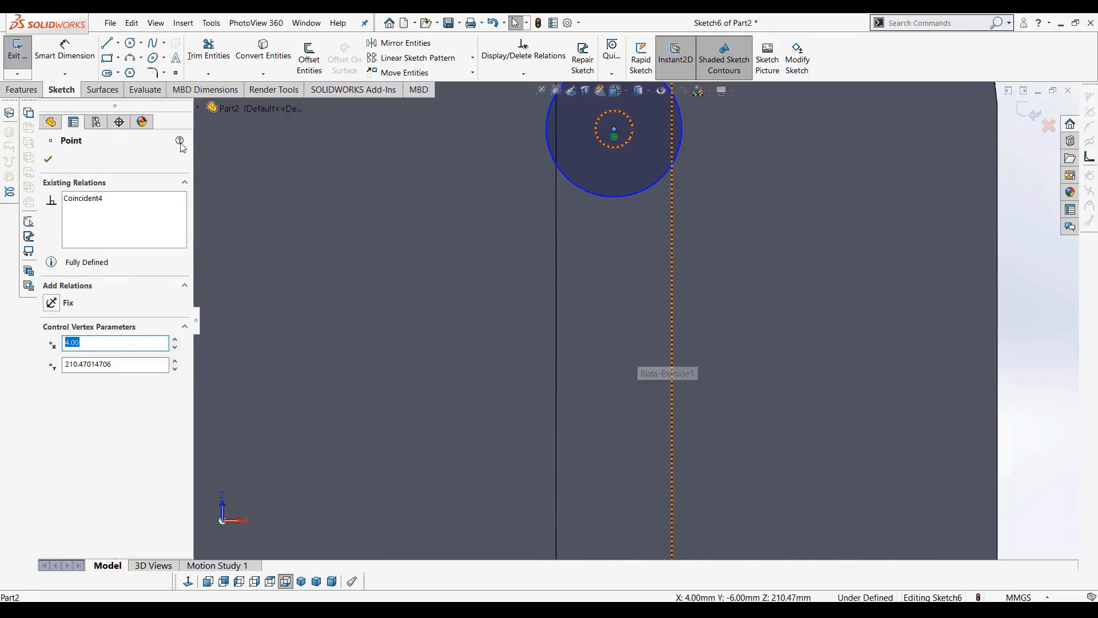
pyautogui.scroll(3, 638, 346)
pyautogui.moveTo(737, 282); pyautogui.dragTo(736, 252, button='right')
pyautogui.click(658, 228)
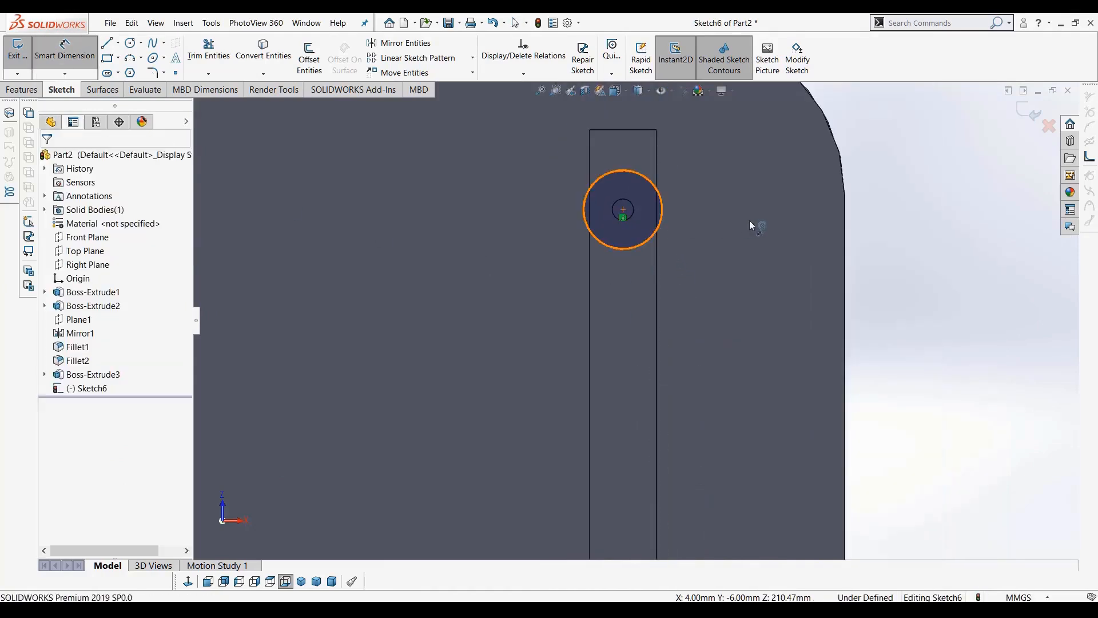
pyautogui.click(744, 221)
pyautogui.write('10')
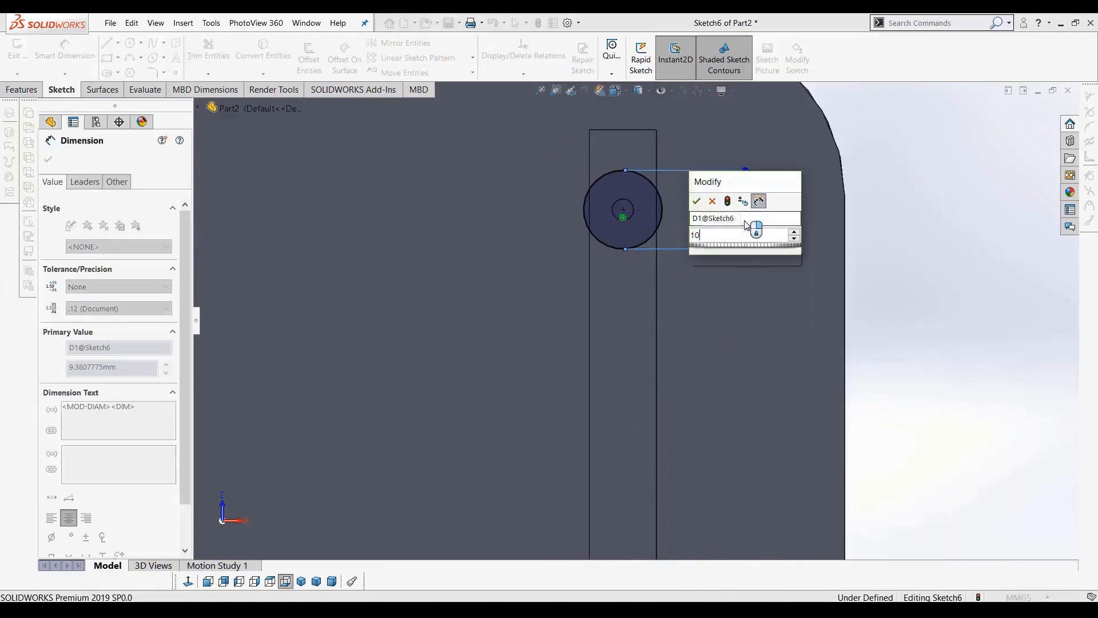
pyautogui.press('Return')
pyautogui.press('Escape')
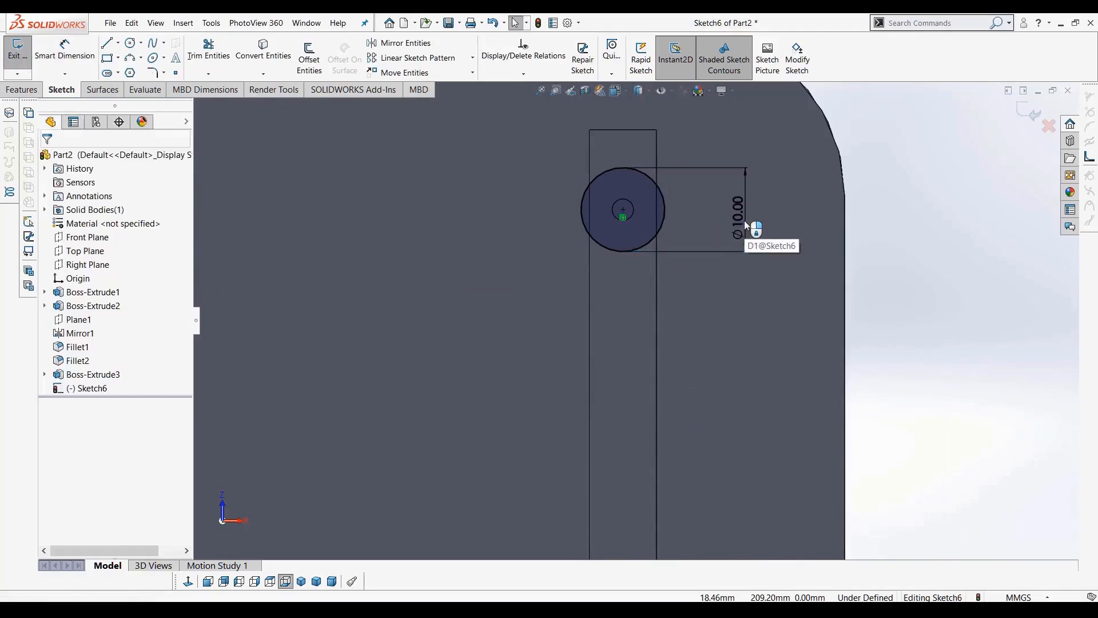
# Make all four circles equal in size
pyautogui.scroll(3, 738, 229)
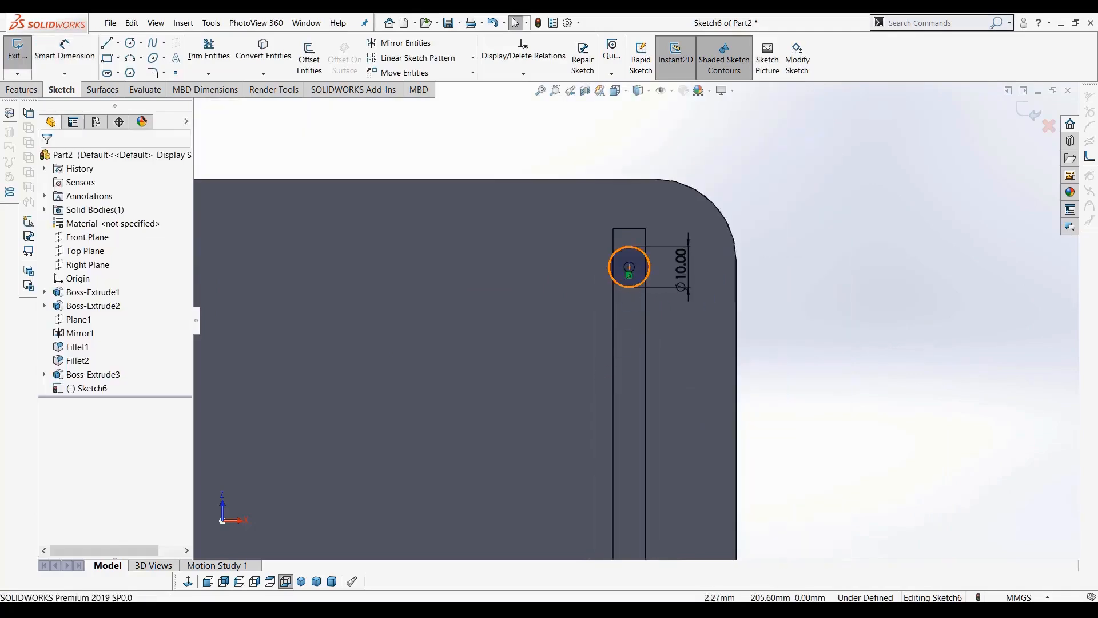
pyautogui.click(622, 286)
pyautogui.scroll(4, 622, 489)
pyautogui.scroll(-3, 627, 492)
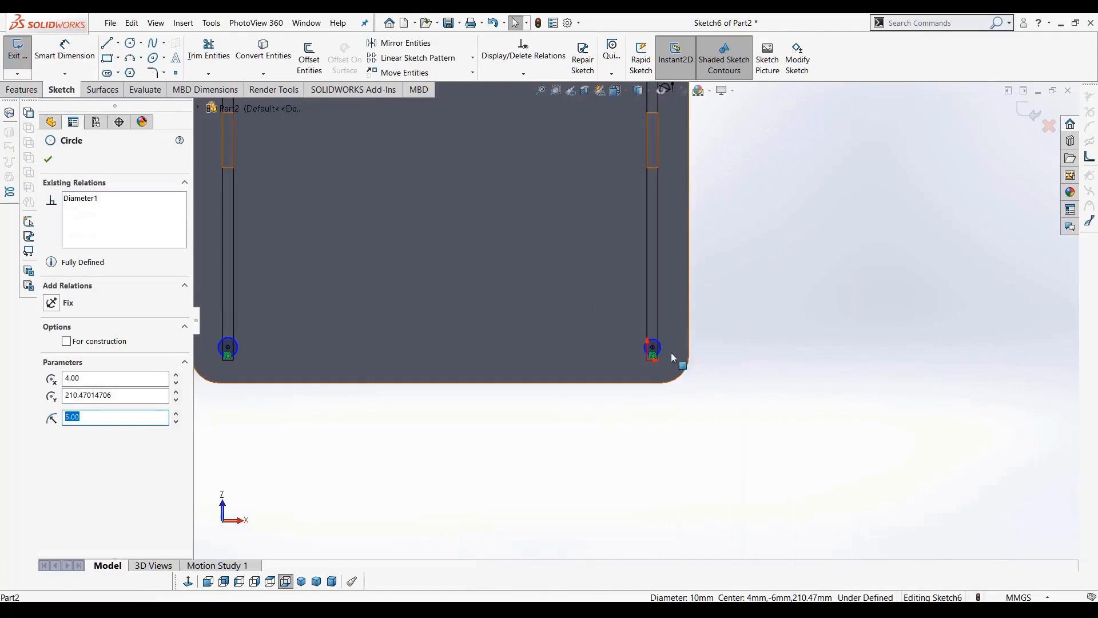
pyautogui.keyDown('ctrl'); pyautogui.click(232, 353); pyautogui.keyUp('ctrl')
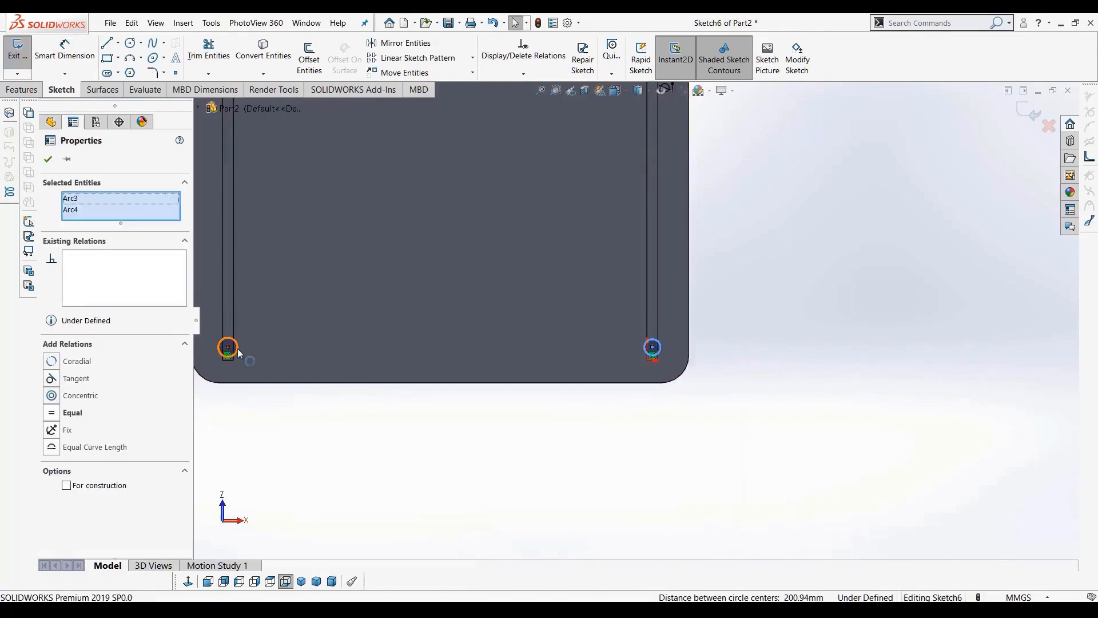
pyautogui.scroll(5, 358, 218)
pyautogui.scroll(-5, 378, 178)
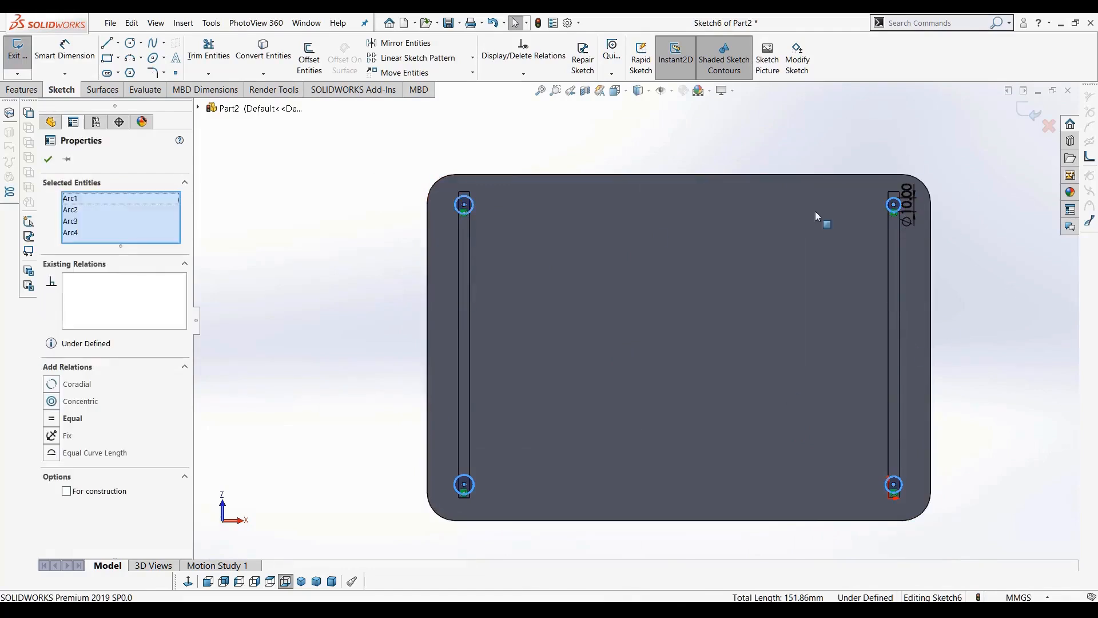
pyautogui.click(50, 424)
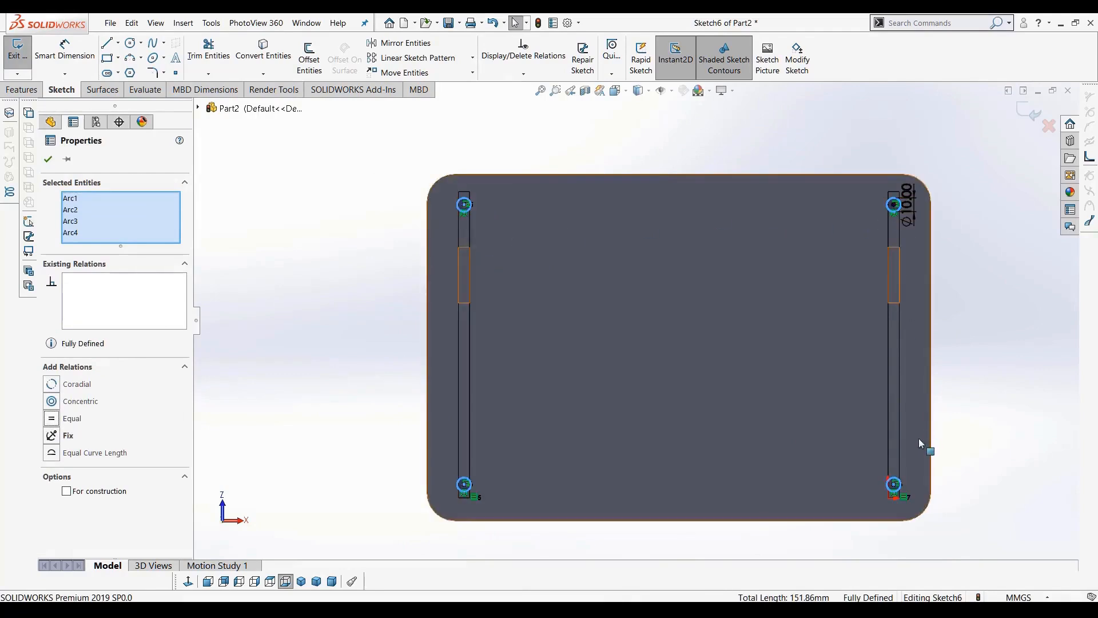
# Extrude the four circles as a 2 mm blind boss
pyautogui.click(21, 90)
pyautogui.click(24, 55)
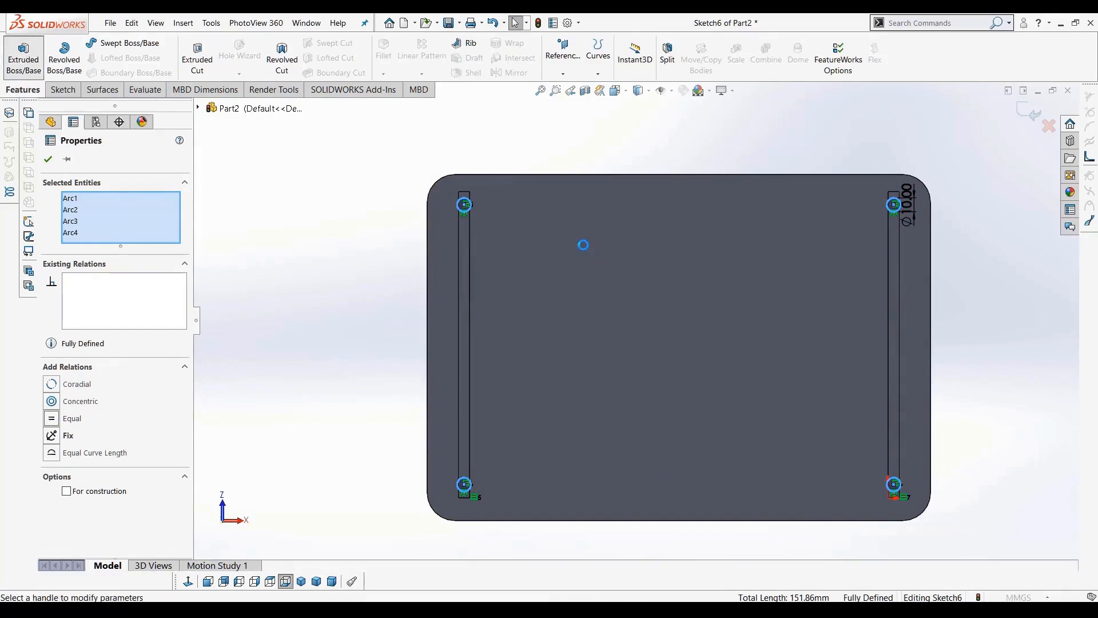
pyautogui.moveTo(671, 220); pyautogui.dragTo(728, 195, button='middle')
pyautogui.scroll(-9, 729, 194)
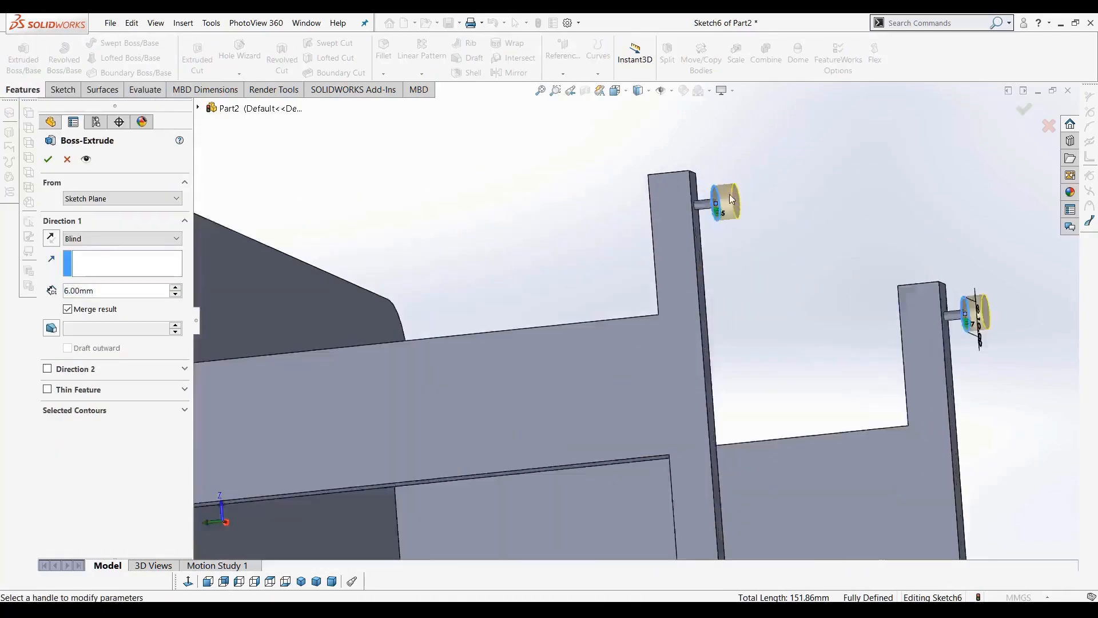
pyautogui.moveTo(145, 291); pyautogui.dragTo(52, 301)
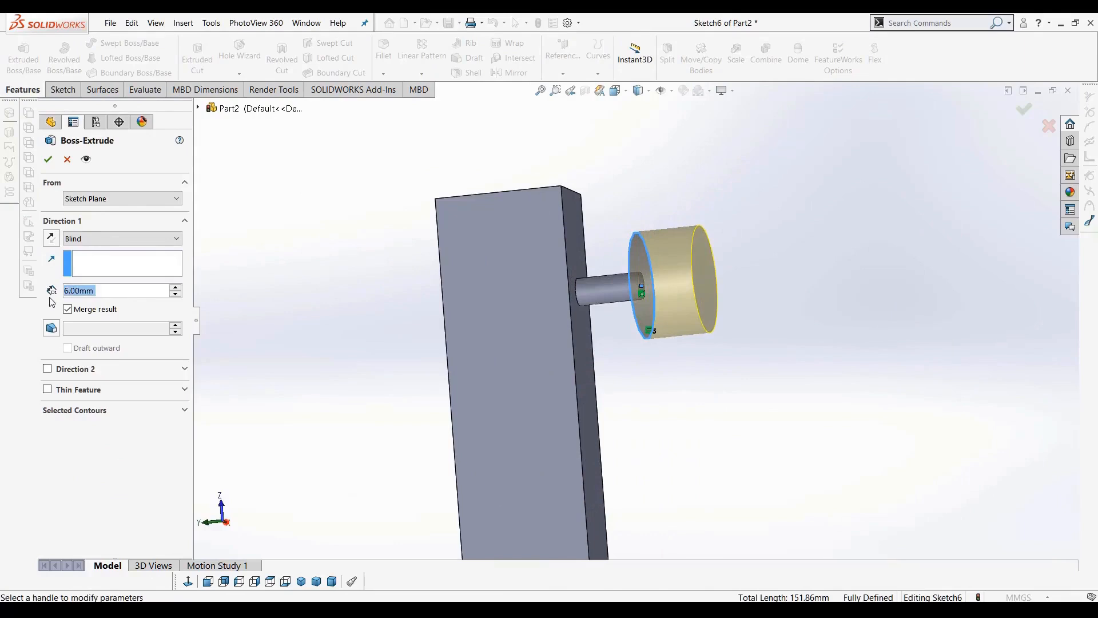
pyautogui.write('2')
pyautogui.press('Return')
pyautogui.click(46, 162)
# Switch to the isometric view and orbit to inspect the finished table
pyautogui.moveTo(651, 341); pyautogui.dragTo(671, 343, button='middle')
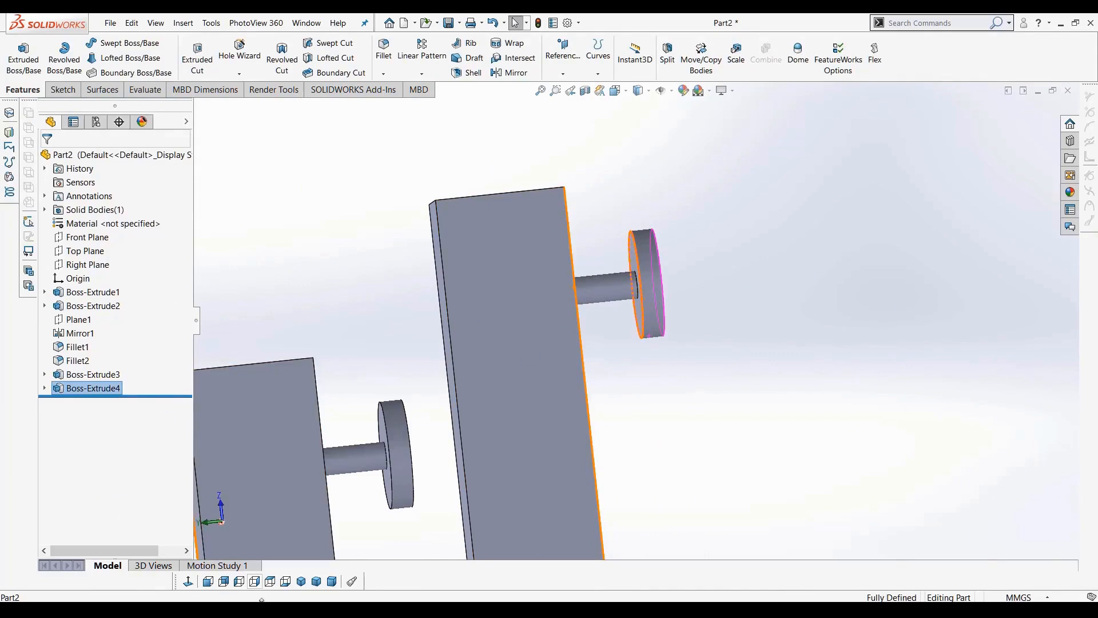
pyautogui.click(303, 582)
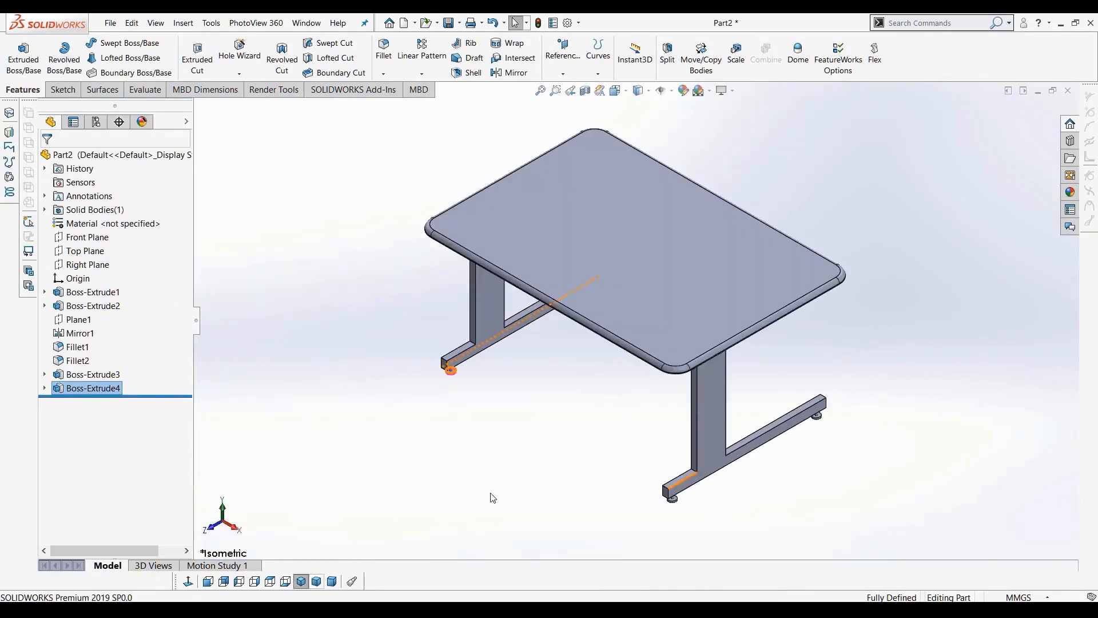
pyautogui.moveTo(558, 495); pyautogui.dragTo(455, 429, button='middle')
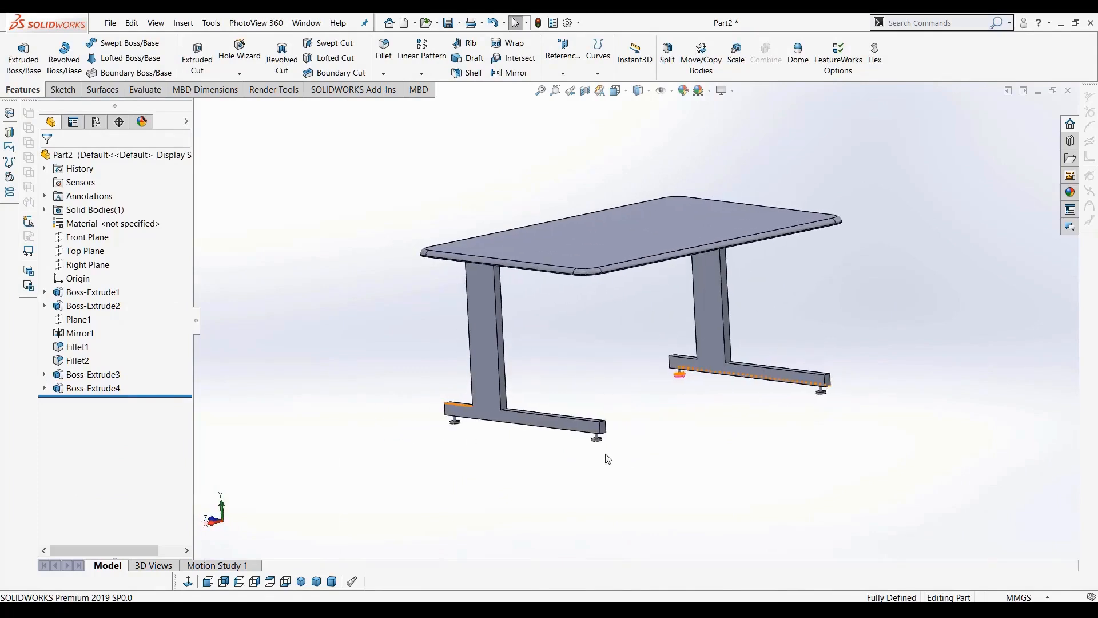
# Sketch a small rectangle on the inner face of the mirrored leg, just above its foot beam
pyautogui.moveTo(761, 427); pyautogui.dragTo(764, 435, button='middle')
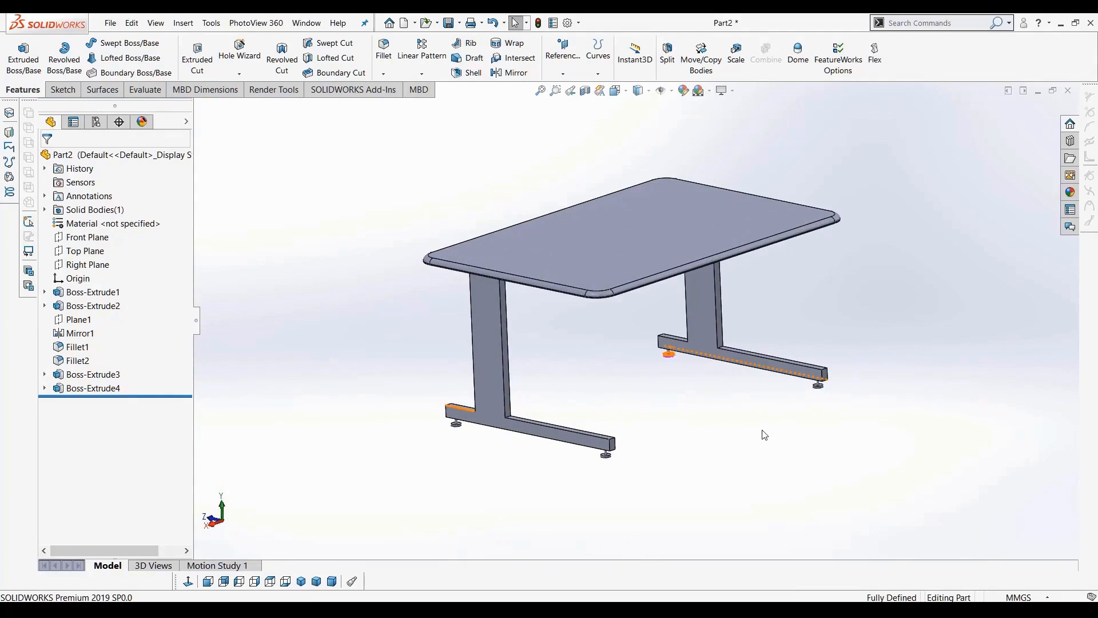
pyautogui.moveTo(754, 430); pyautogui.dragTo(633, 346, button='middle')
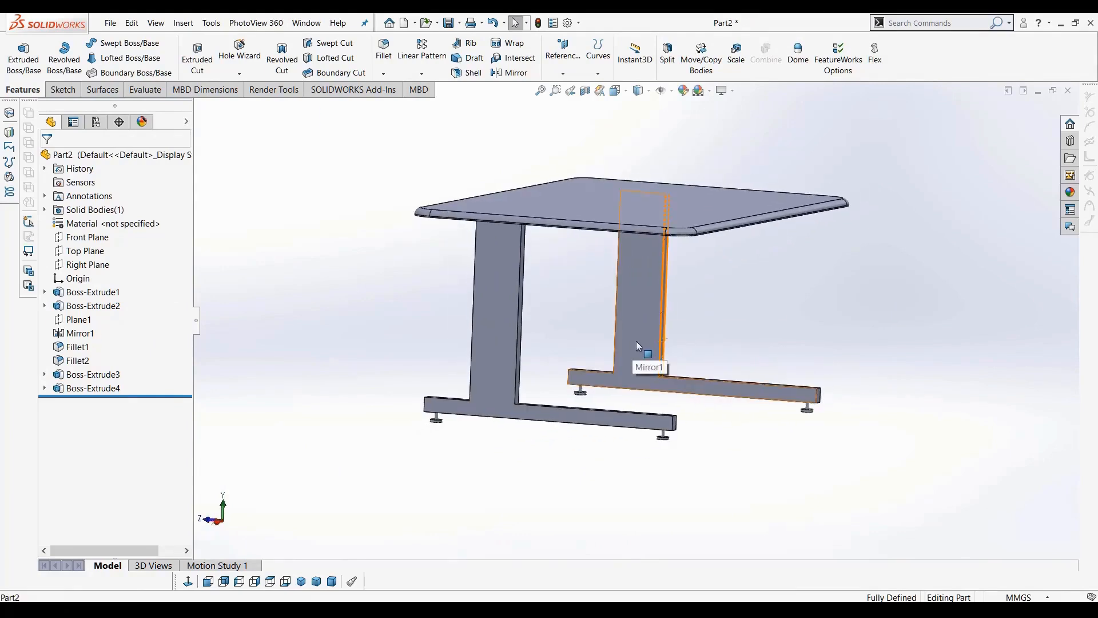
pyautogui.click(636, 341)
pyautogui.click(63, 90)
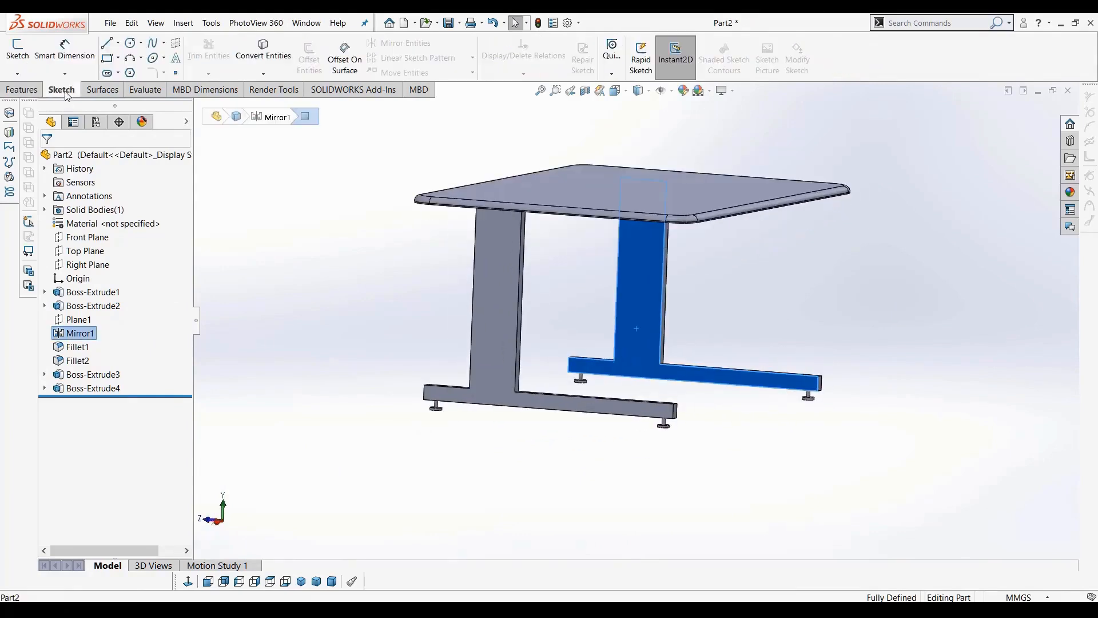
pyautogui.click(107, 57)
pyautogui.moveTo(641, 341); pyautogui.dragTo(636, 366)
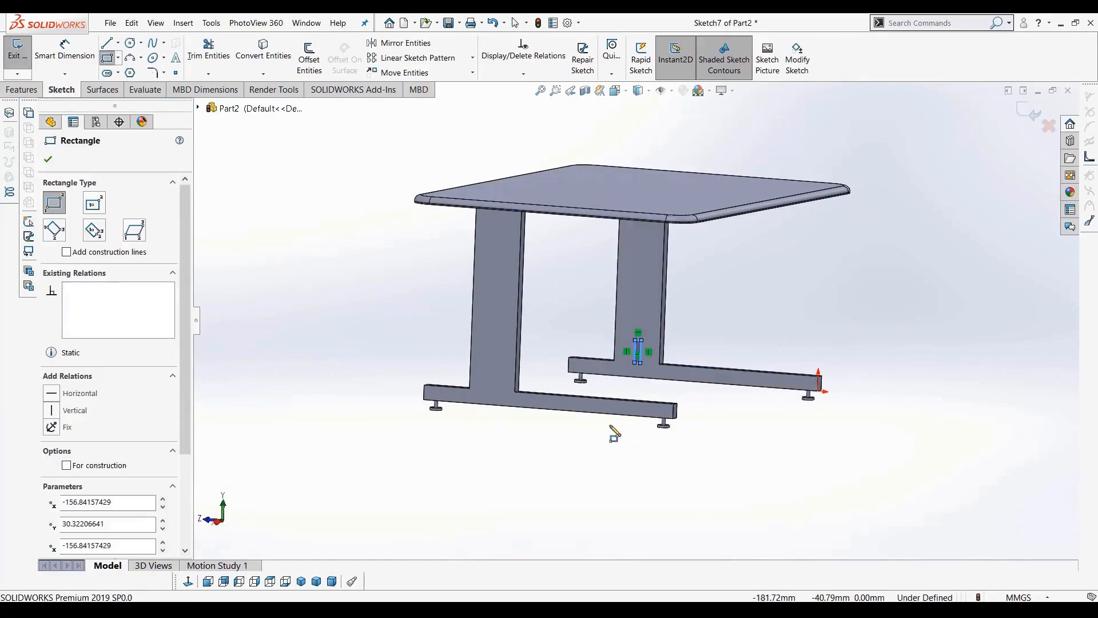
pyautogui.moveTo(625, 448); pyautogui.dragTo(496, 391, button='middle')
# Start a blind Extruded Boss from the rectangle and drag its depth toward the opposite leg
pyautogui.click(35, 92)
pyautogui.click(24, 71)
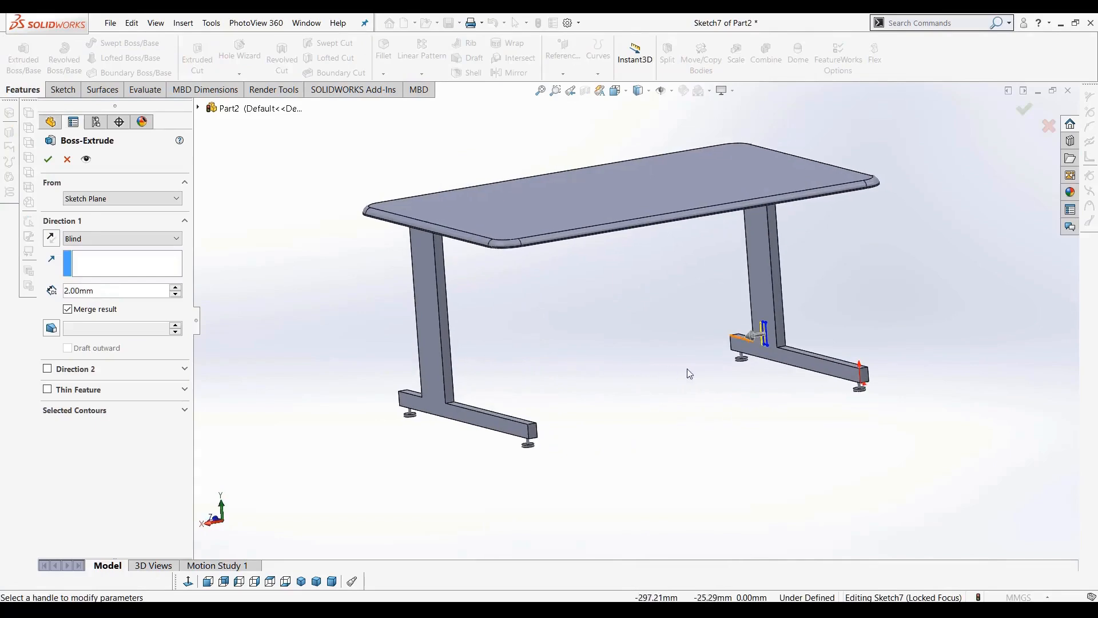
pyautogui.moveTo(689, 372); pyautogui.dragTo(612, 369, button='middle')
pyautogui.click(105, 236)
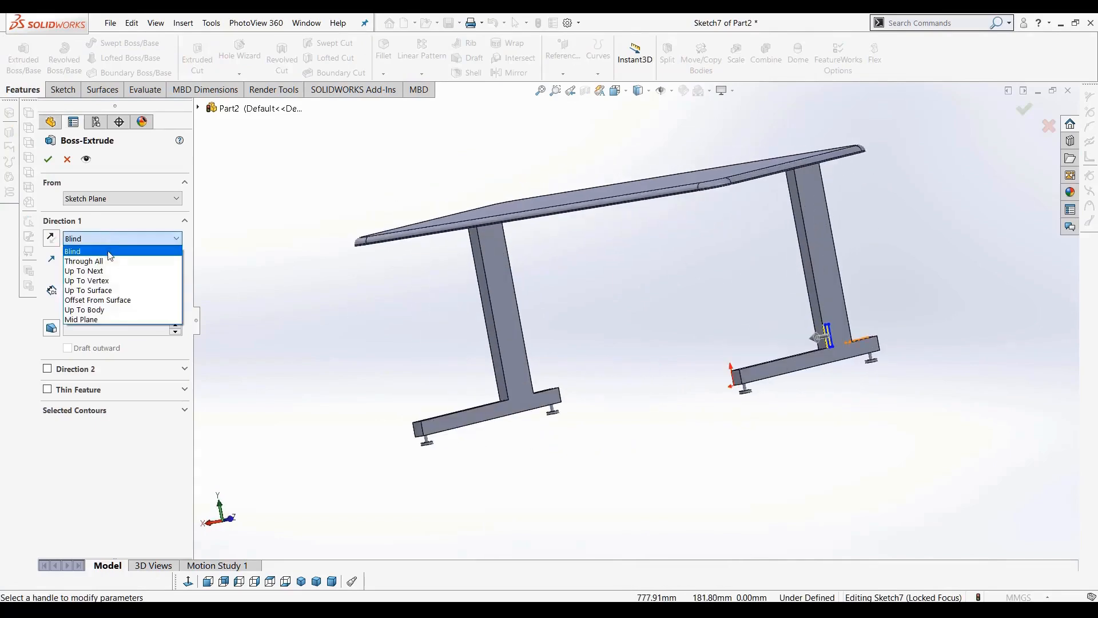
pyautogui.click(110, 255)
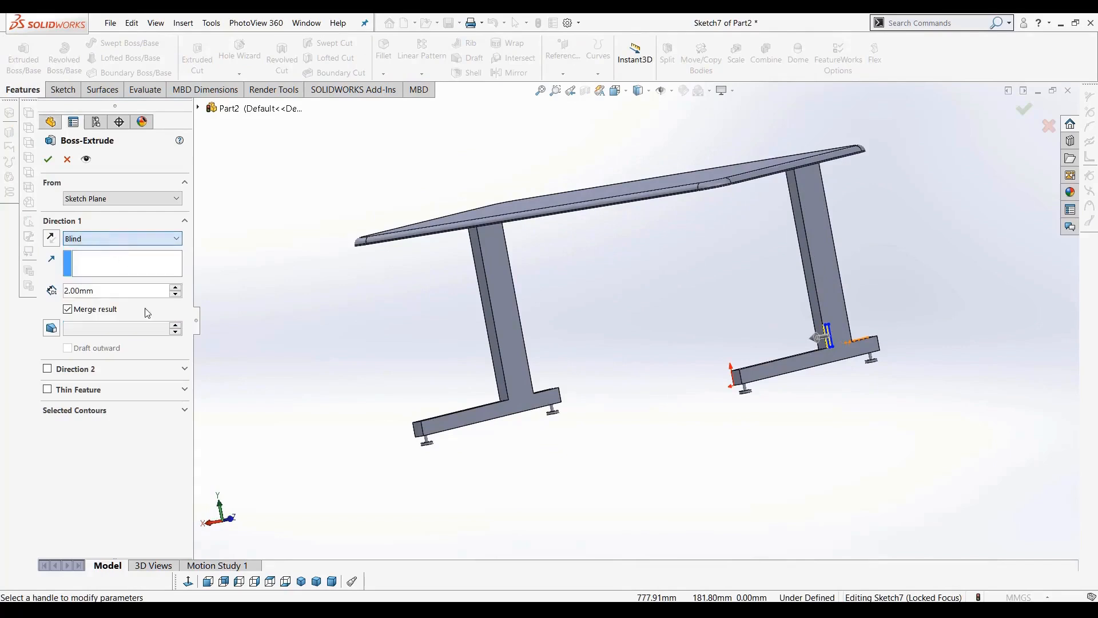
pyautogui.click(174, 288)
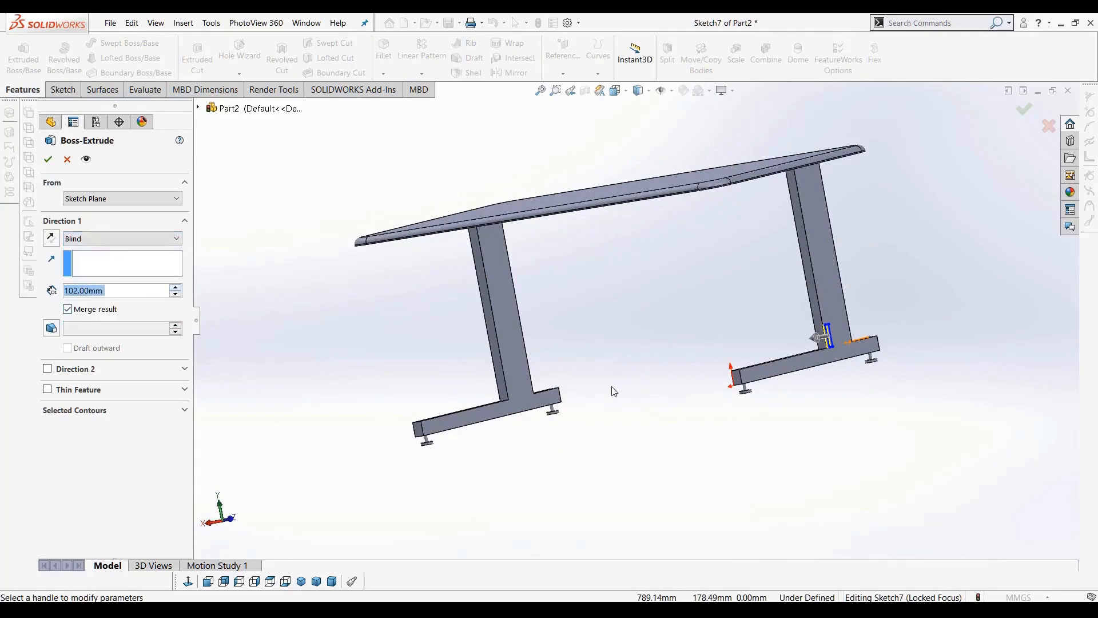
pyautogui.moveTo(663, 380); pyautogui.dragTo(767, 356, button='middle')
pyautogui.moveTo(667, 355); pyautogui.dragTo(534, 372)
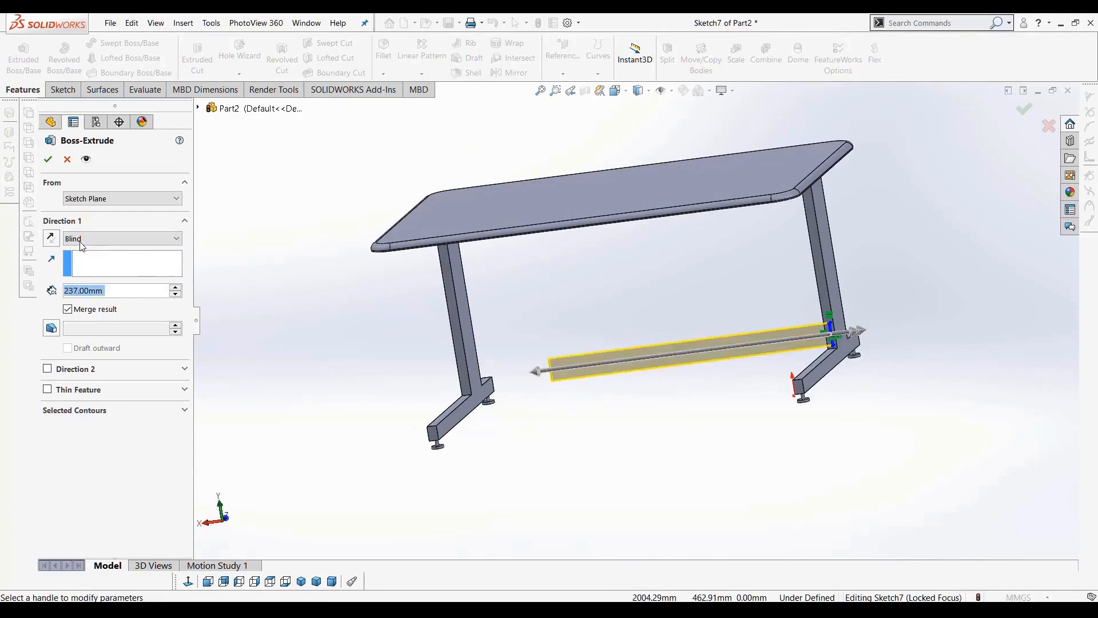
pyautogui.click(176, 287)
pyautogui.scroll(3, 564, 389)
pyautogui.scroll(-3, 565, 389)
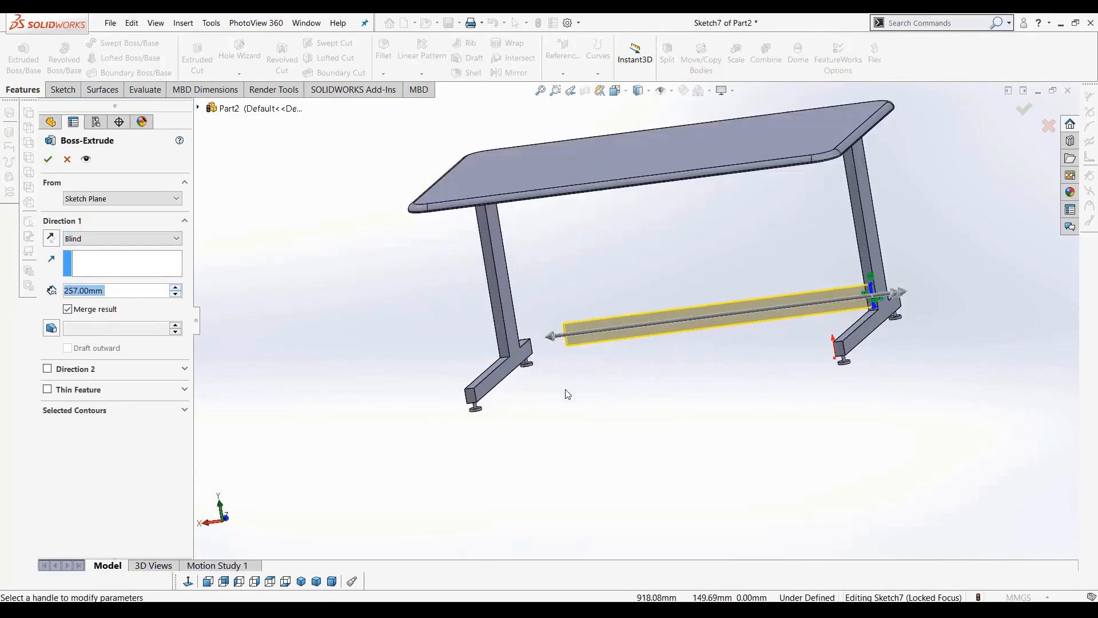
# Try an Up To Surface end condition on the opposite leg's face, then return to Blind
pyautogui.click(131, 240)
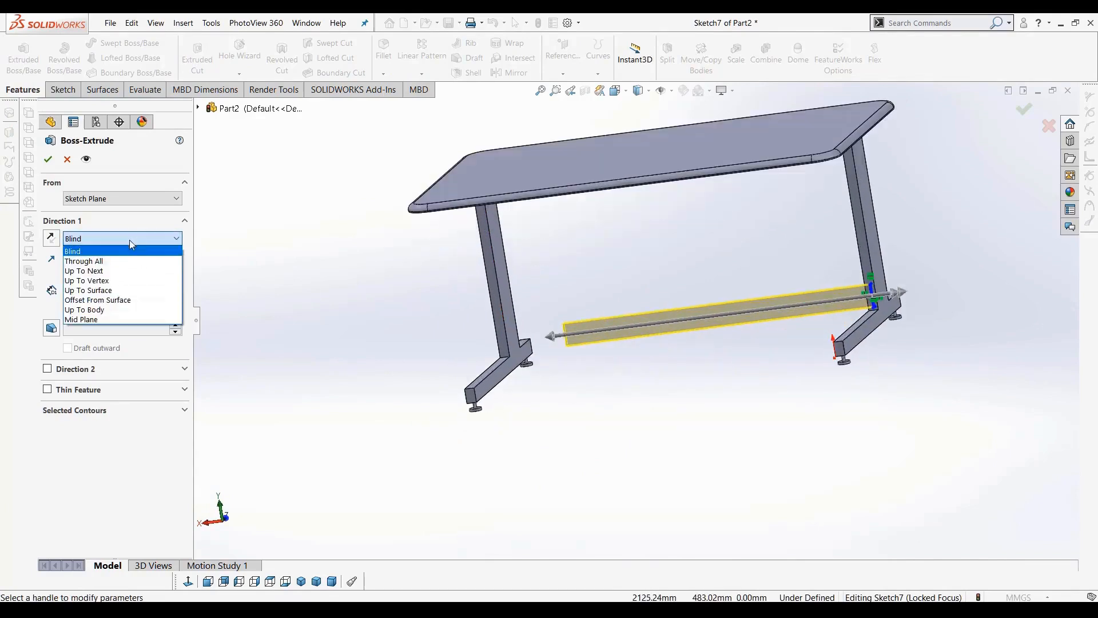
pyautogui.click(97, 291)
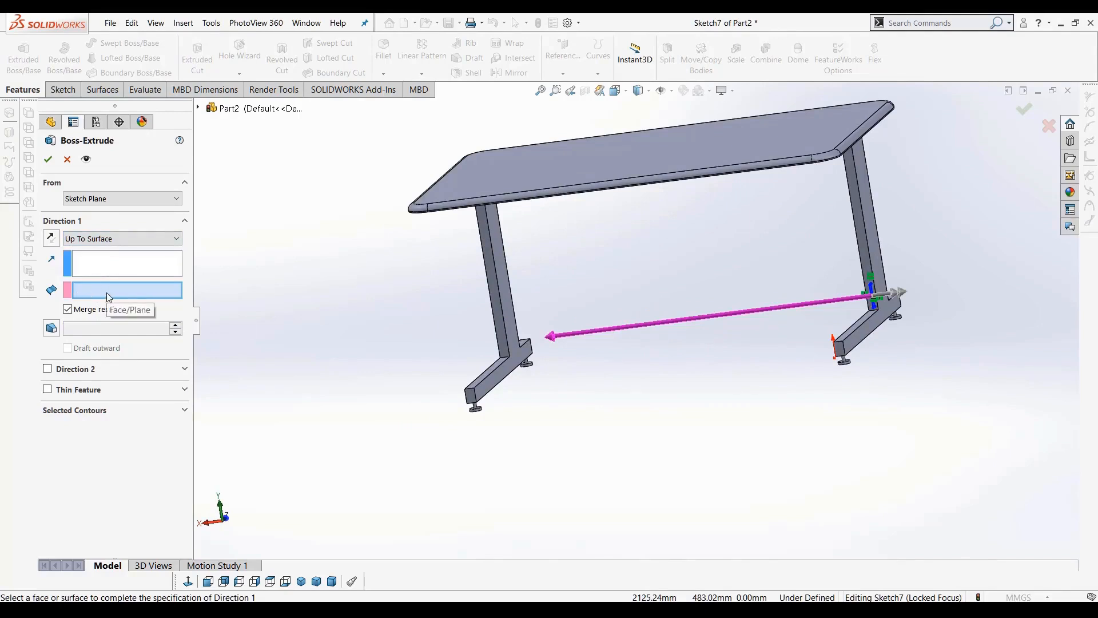
pyautogui.scroll(-2, 551, 354)
pyautogui.click(551, 354)
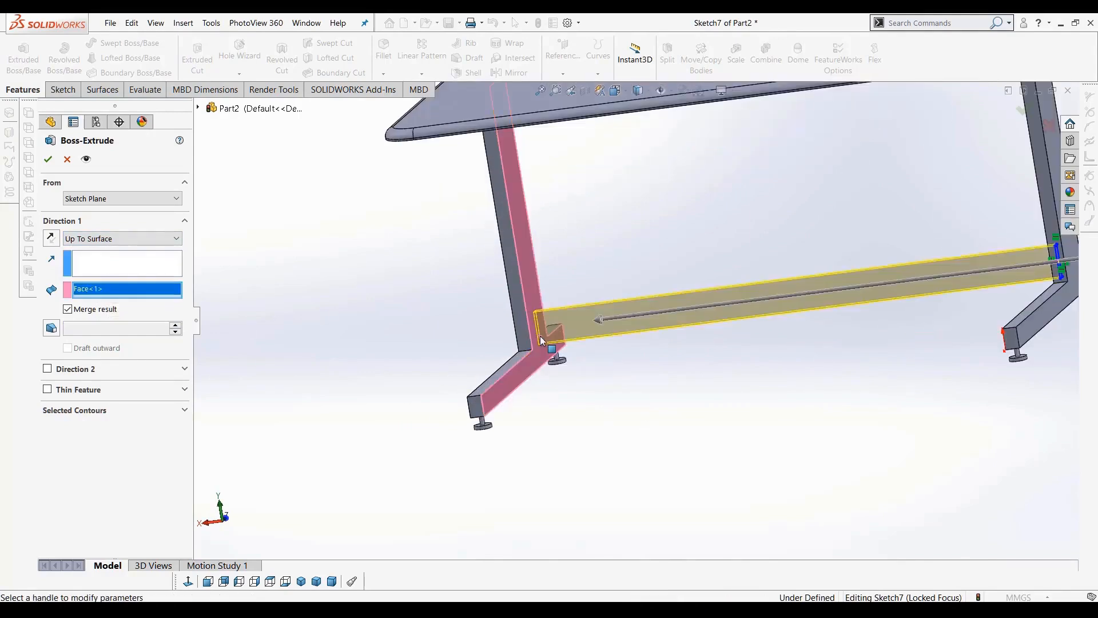
pyautogui.scroll(3, 622, 437)
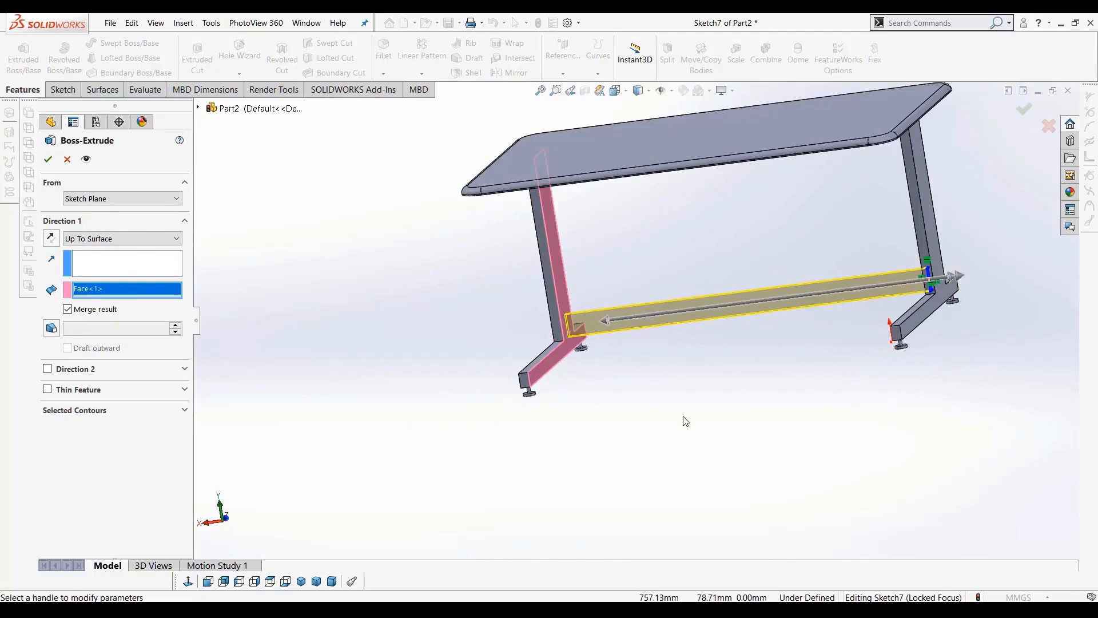
pyautogui.click(94, 241)
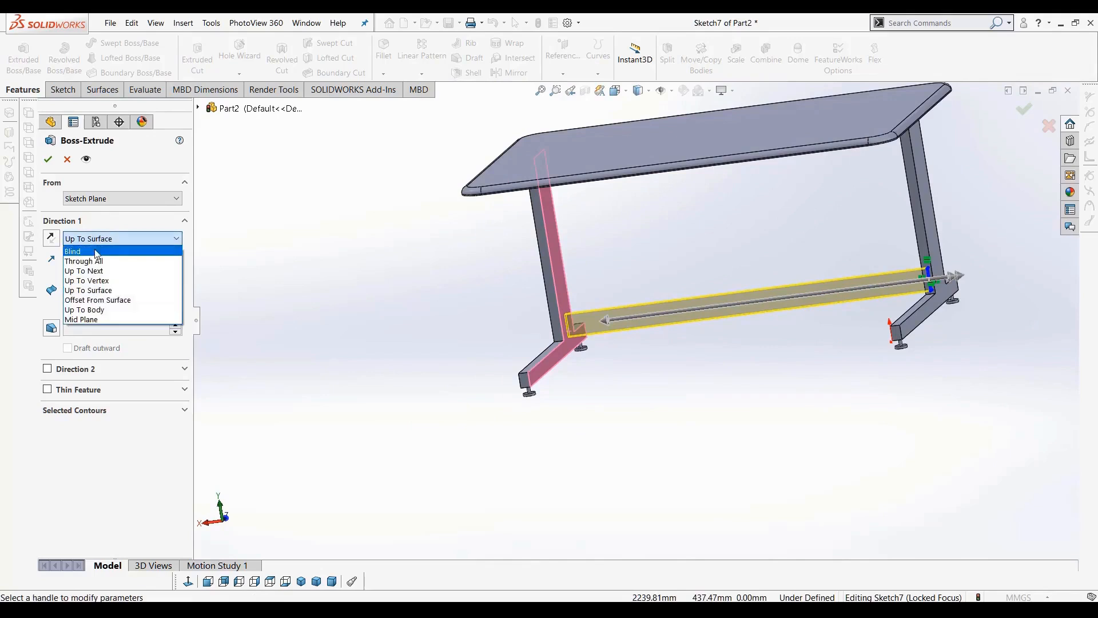
pyautogui.click(95, 252)
# In the front view, set the crossbar extrusion depth to 305 mm and accept the boss
pyautogui.click(208, 582)
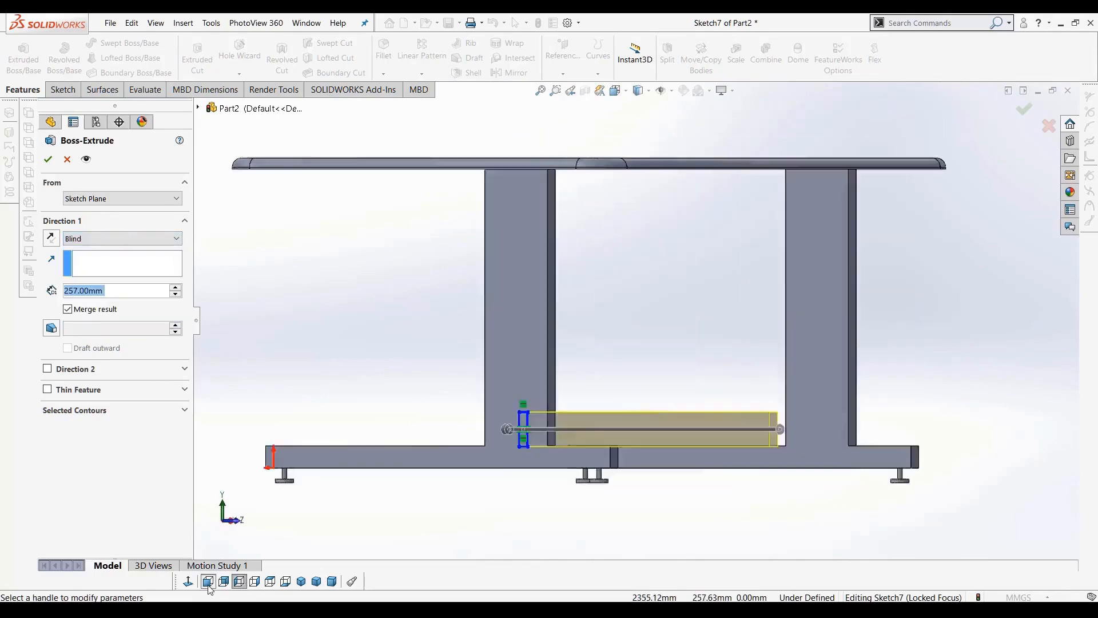
pyautogui.scroll(-6, 800, 446)
pyautogui.moveTo(790, 338)
pyautogui.mouseDown()
pyautogui.moveTo(927, 324)
pyautogui.moveTo(892, 330)
pyautogui.moveTo(948, 340)
pyautogui.mouseUp()
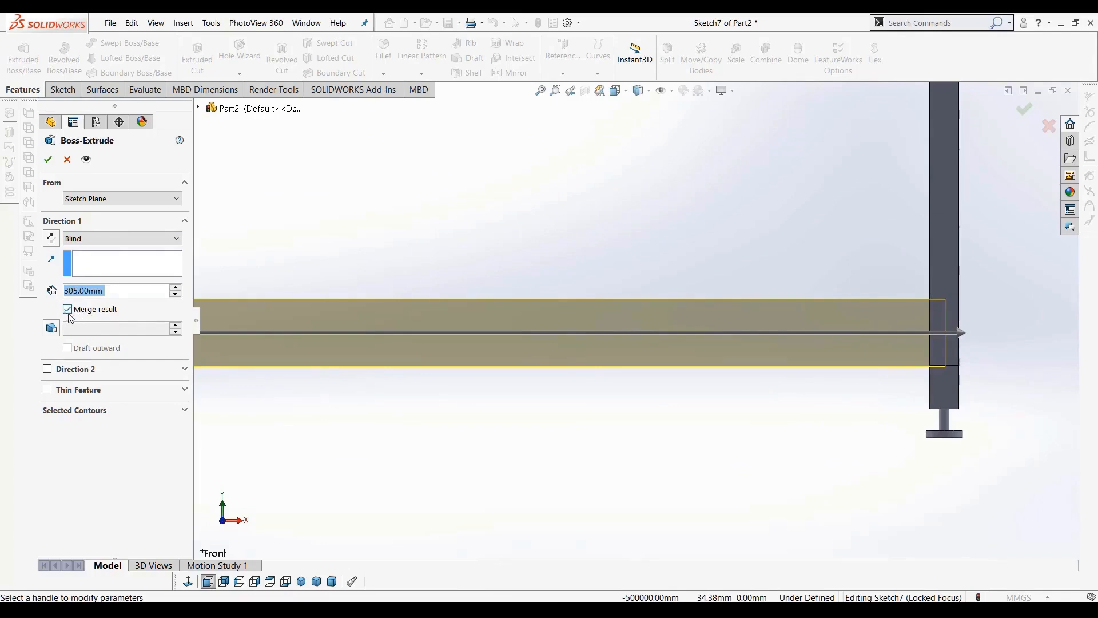
pyautogui.click(48, 159)
# Sketch a tall narrow rectangle on the first leg's face, from the tabletop down to the crossbar's top
pyautogui.scroll(3, 585, 338)
pyautogui.moveTo(584, 339); pyautogui.dragTo(502, 354, button='middle')
pyautogui.scroll(-4, 371, 364)
pyautogui.moveTo(371, 366); pyautogui.dragTo(356, 314, button='middle')
pyautogui.scroll(3, 355, 313)
pyautogui.scroll(-2, 463, 216)
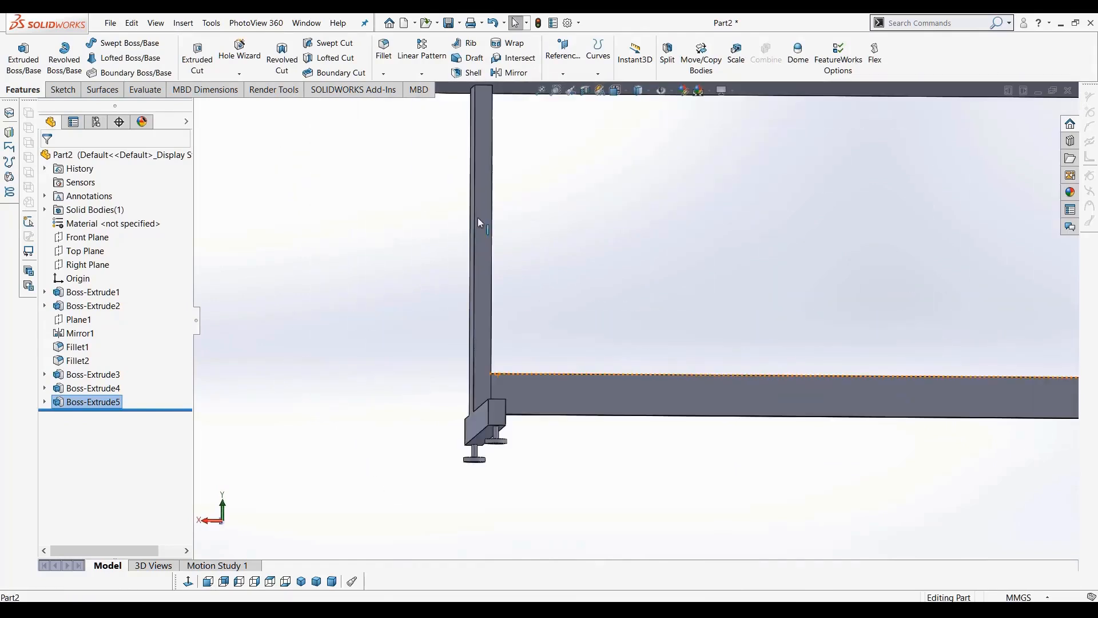
pyautogui.click(478, 217)
pyautogui.click(224, 581)
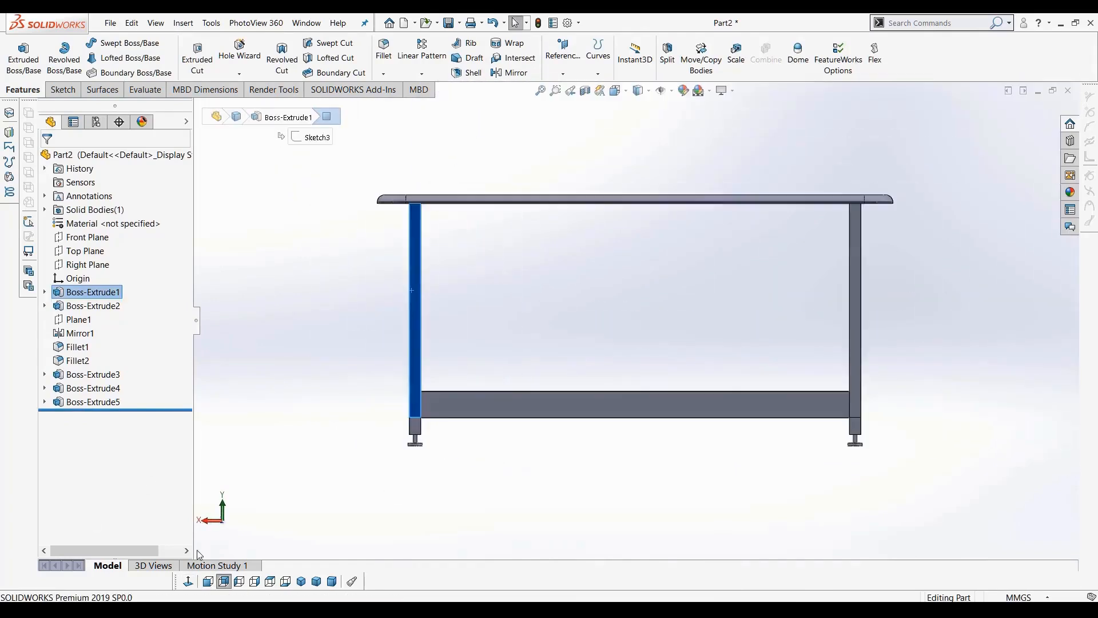
pyautogui.click(63, 90)
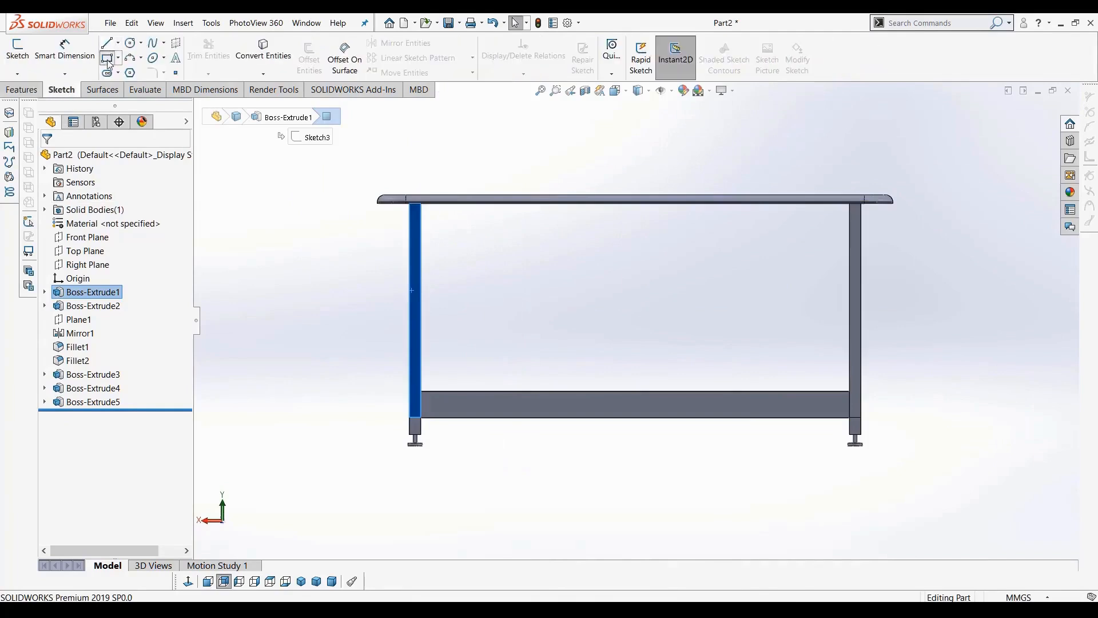
pyautogui.click(106, 57)
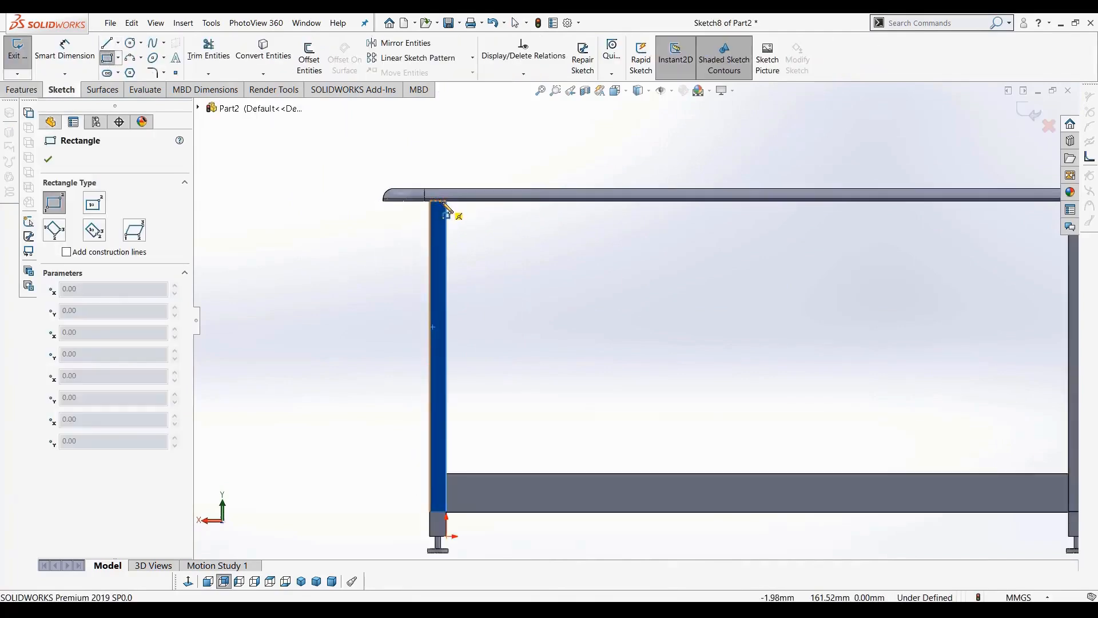
pyautogui.scroll(-3, 458, 229)
pyautogui.click(502, 236)
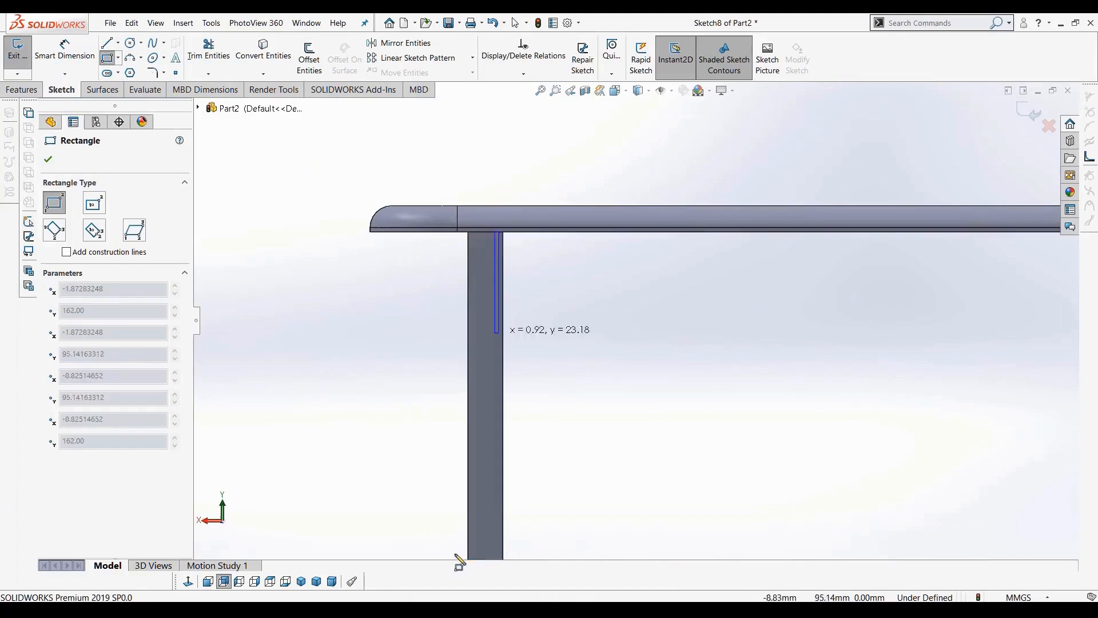
pyautogui.scroll(3, 564, 545)
pyautogui.scroll(-3, 614, 489)
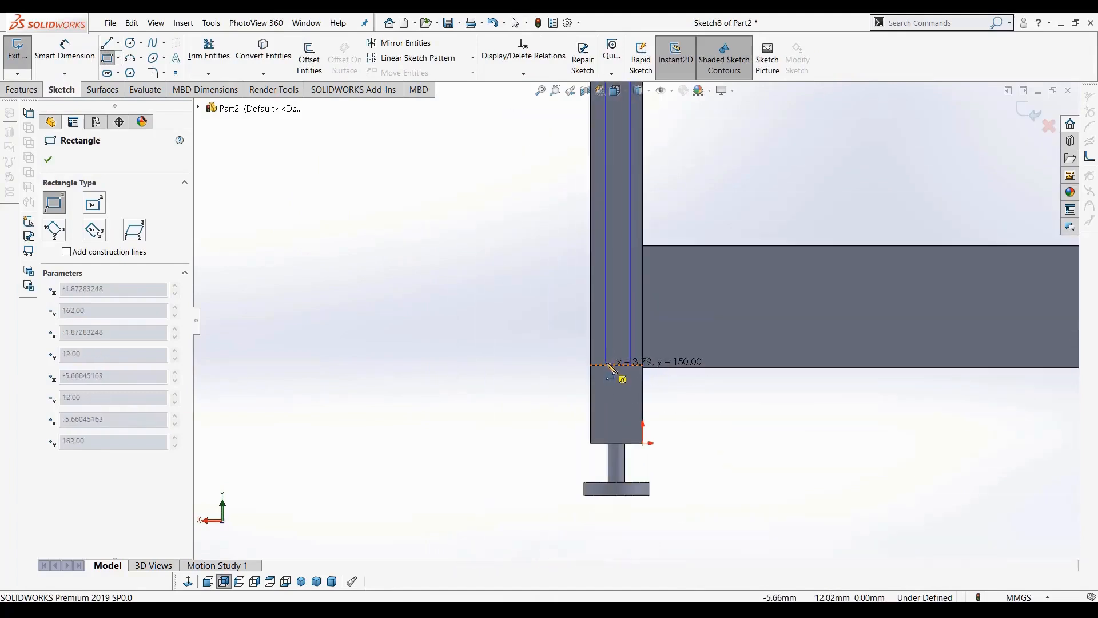
pyautogui.click(608, 367)
# Narrow the rectangle by moving its right vertical edge closer to the left edge
pyautogui.scroll(-2, 609, 374)
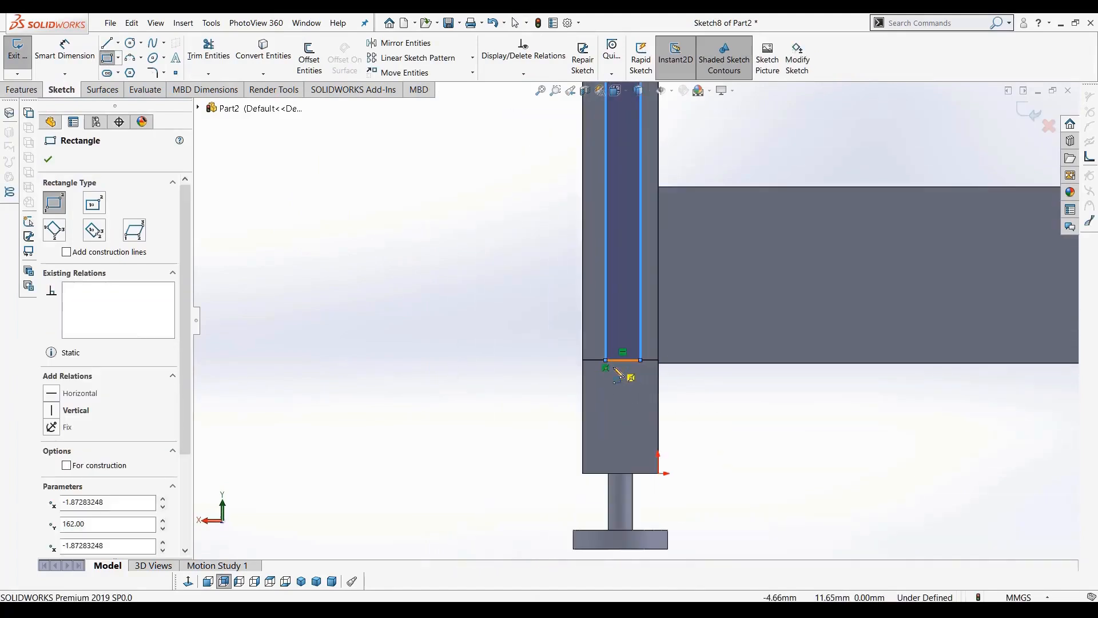
pyautogui.press('Escape')
pyautogui.click(641, 335)
pyautogui.moveTo(641, 335); pyautogui.dragTo(613, 333)
pyautogui.click(606, 332)
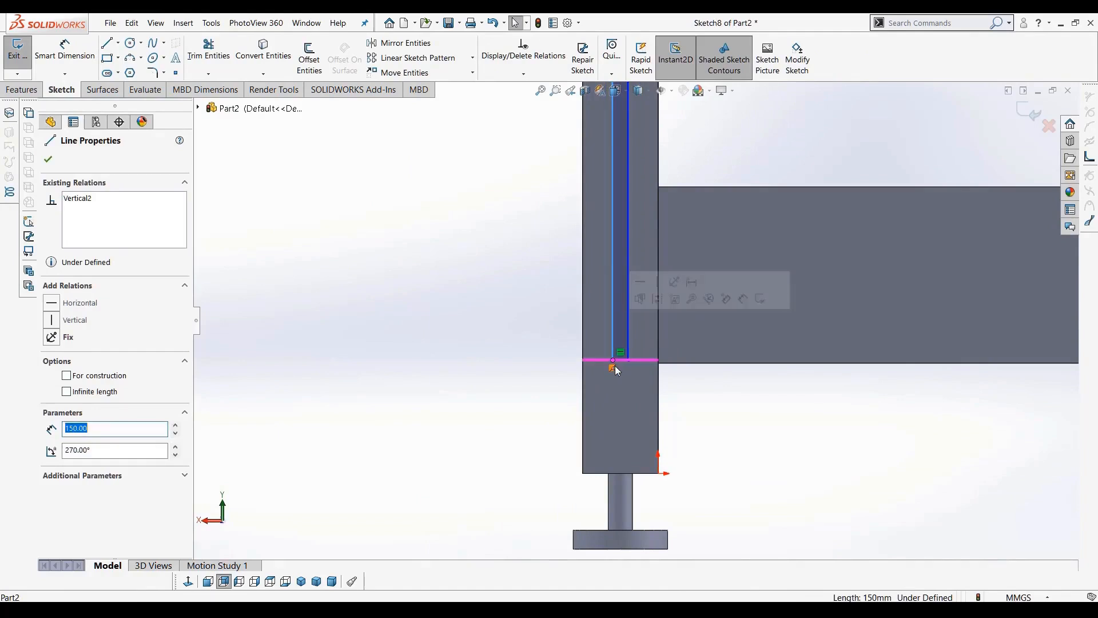
# Extruded Cut the narrow rectangle 5 mm deep into the leg and accept the cut
pyautogui.click(22, 90)
pyautogui.click(198, 56)
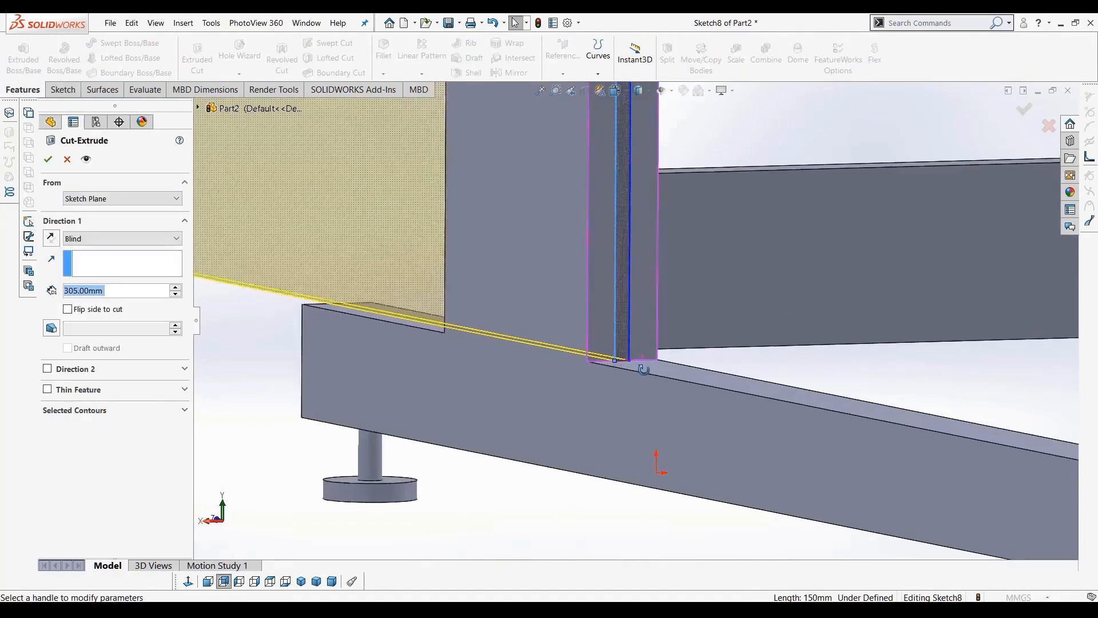
pyautogui.moveTo(643, 369); pyautogui.dragTo(663, 379, button='middle')
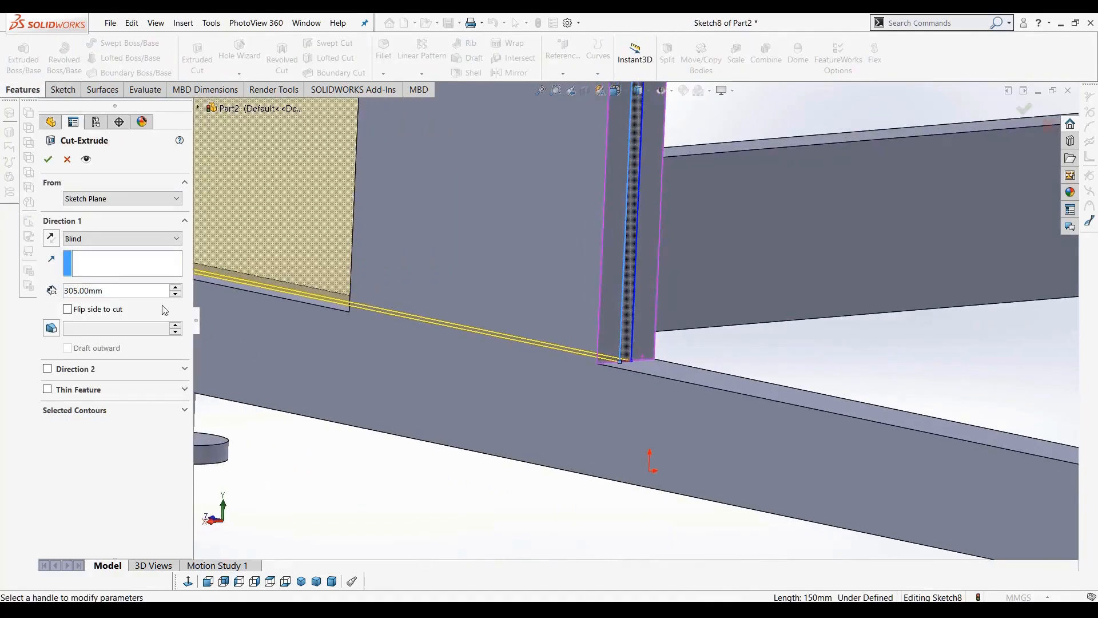
pyautogui.doubleClick(71, 290)
pyautogui.write('2')
pyautogui.press('Return')
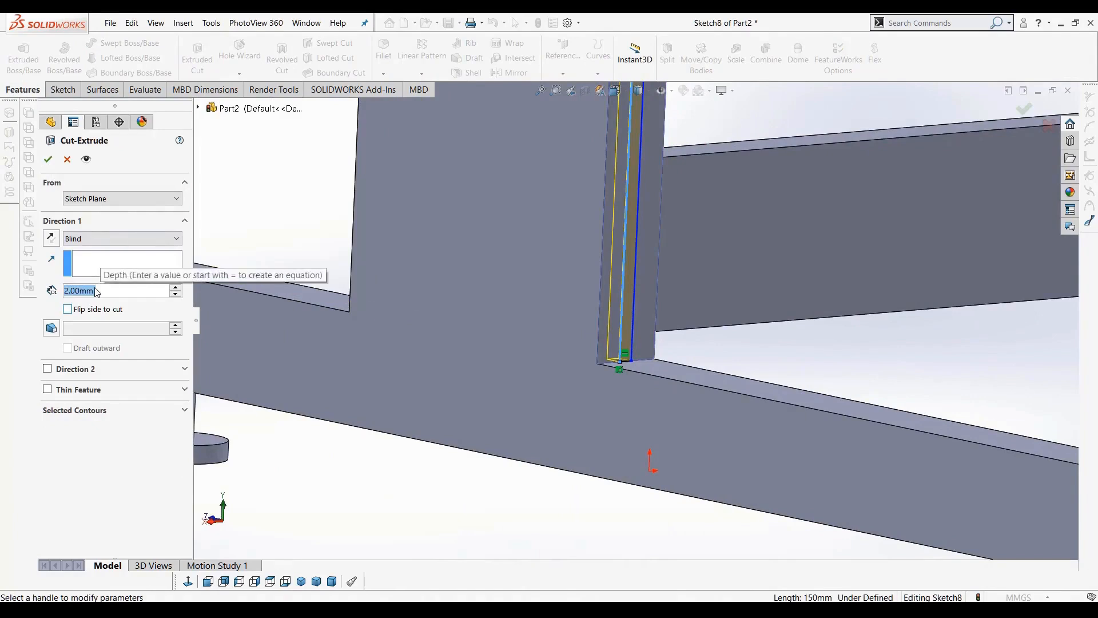
pyautogui.write('8')
pyautogui.write('5')
pyautogui.press('BackSpace')
pyautogui.press('BackSpace')
pyautogui.write('5')
pyautogui.press('Return')
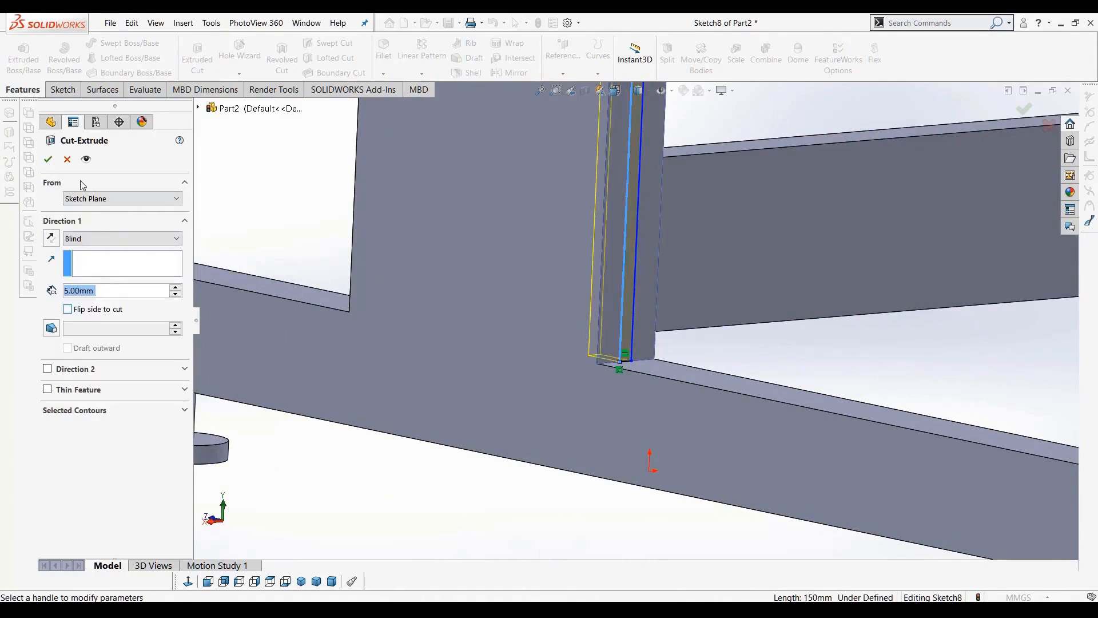
pyautogui.click(47, 160)
# Inspect the crossbar joints and the cut groove from several angles around the table
pyautogui.scroll(5, 706, 321)
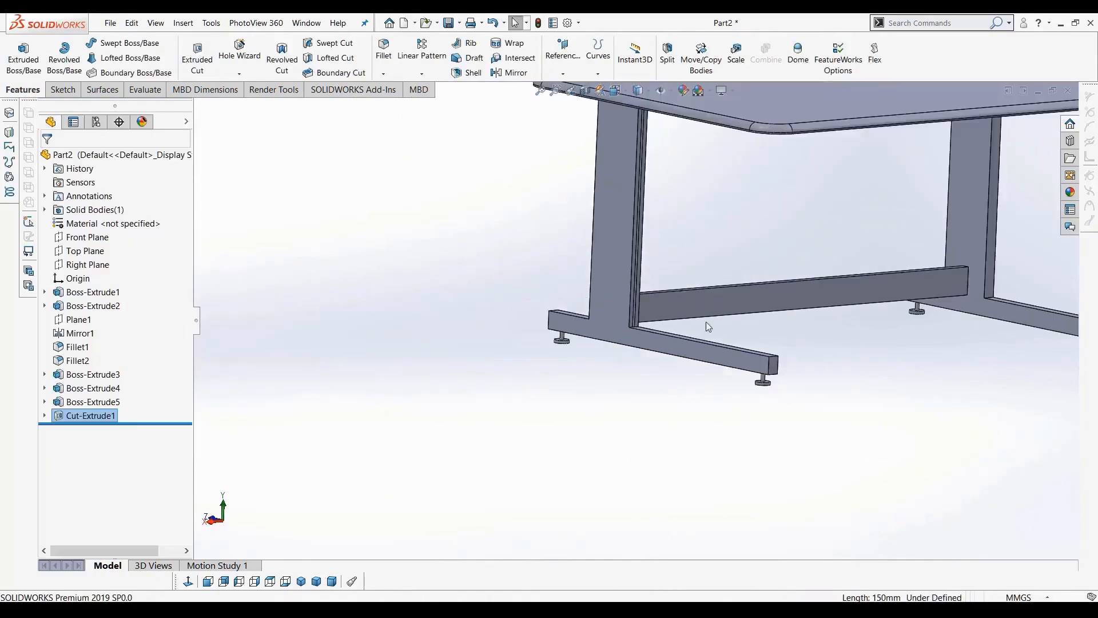
pyautogui.moveTo(672, 284); pyautogui.dragTo(612, 267, button='middle')
pyautogui.scroll(-6, 603, 266)
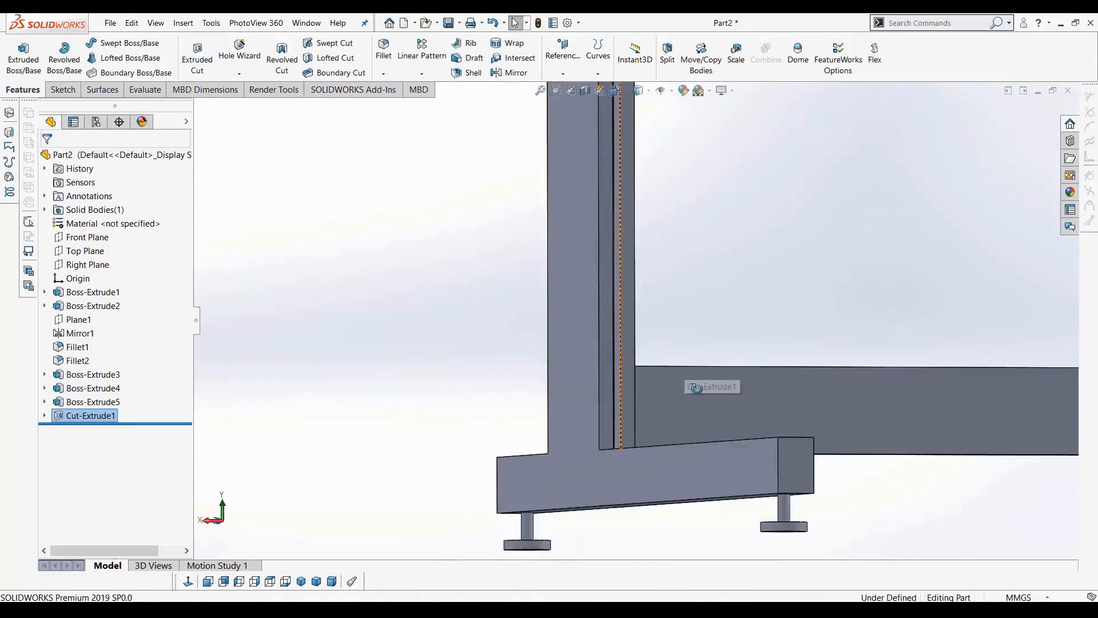
pyautogui.moveTo(696, 388); pyautogui.dragTo(701, 387, button='middle')
pyautogui.scroll(9, 700, 386)
pyautogui.scroll(-3, 706, 281)
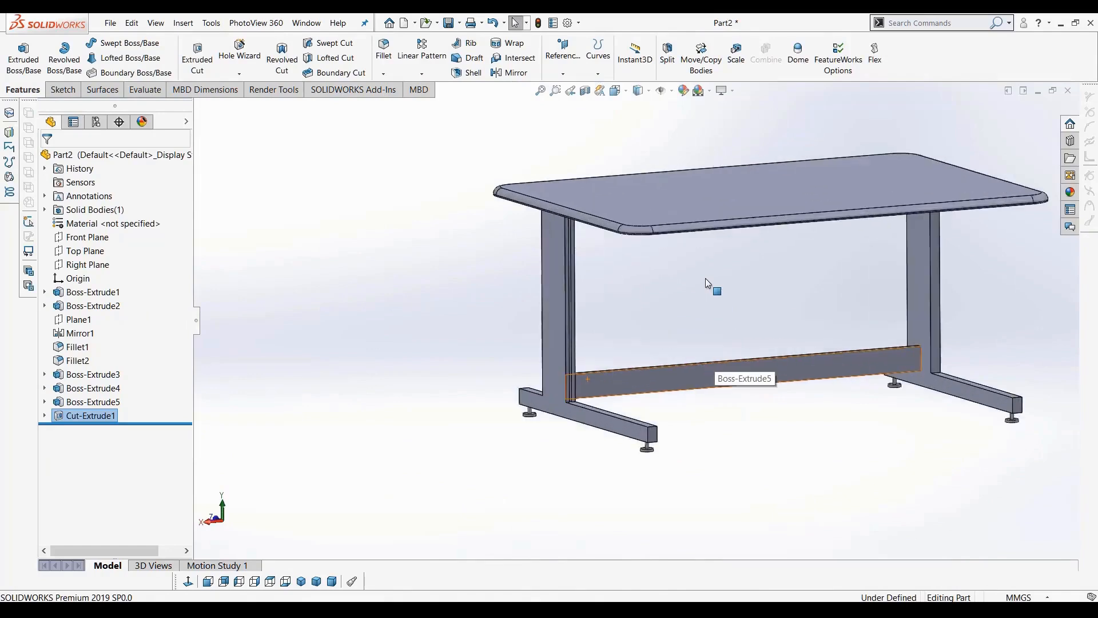
pyautogui.moveTo(706, 278); pyautogui.dragTo(737, 361, button='middle')
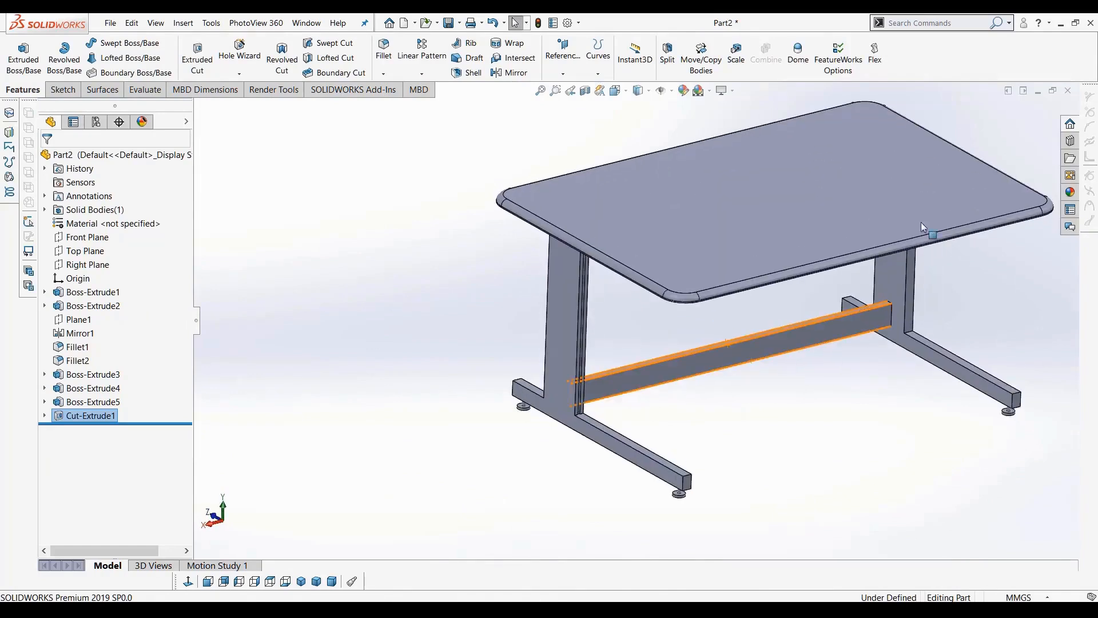
pyautogui.moveTo(789, 446); pyautogui.dragTo(812, 434, button='middle')
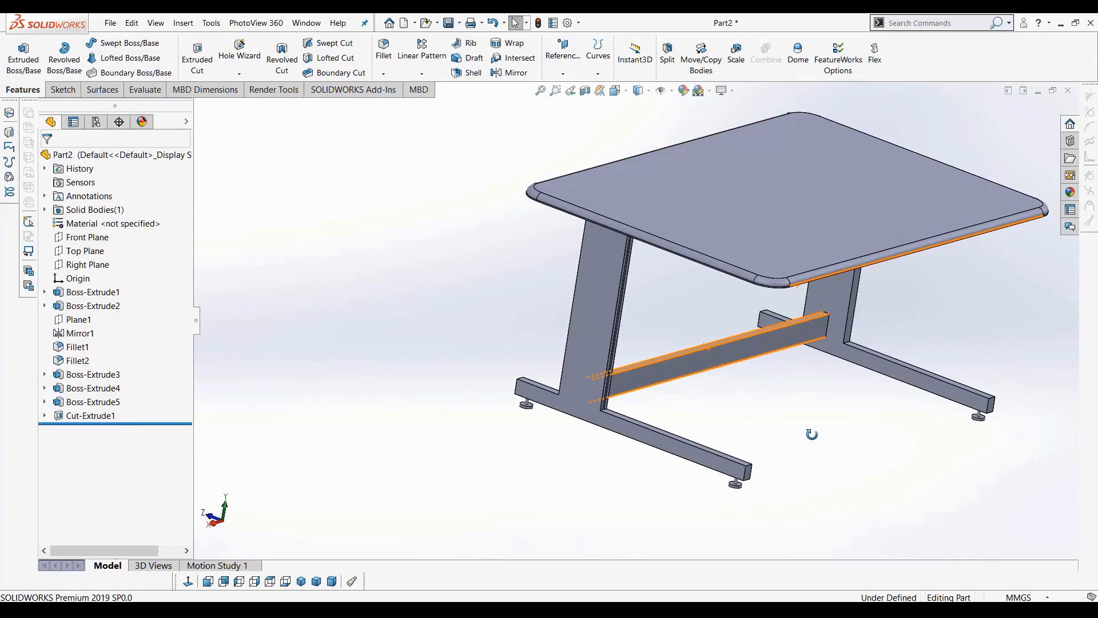
pyautogui.moveTo(782, 360); pyautogui.dragTo(761, 234, button='middle')
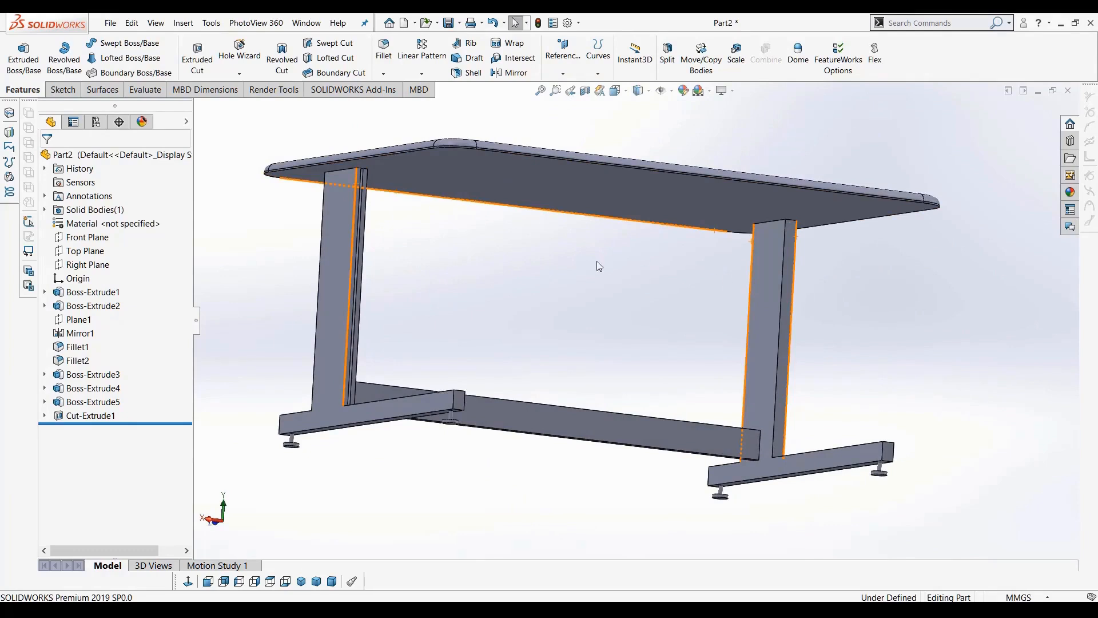
pyautogui.moveTo(597, 263); pyautogui.dragTo(609, 291, button='middle')
pyautogui.scroll(-5, 446, 196)
pyautogui.moveTo(446, 196); pyautogui.dragTo(441, 187, button='middle')
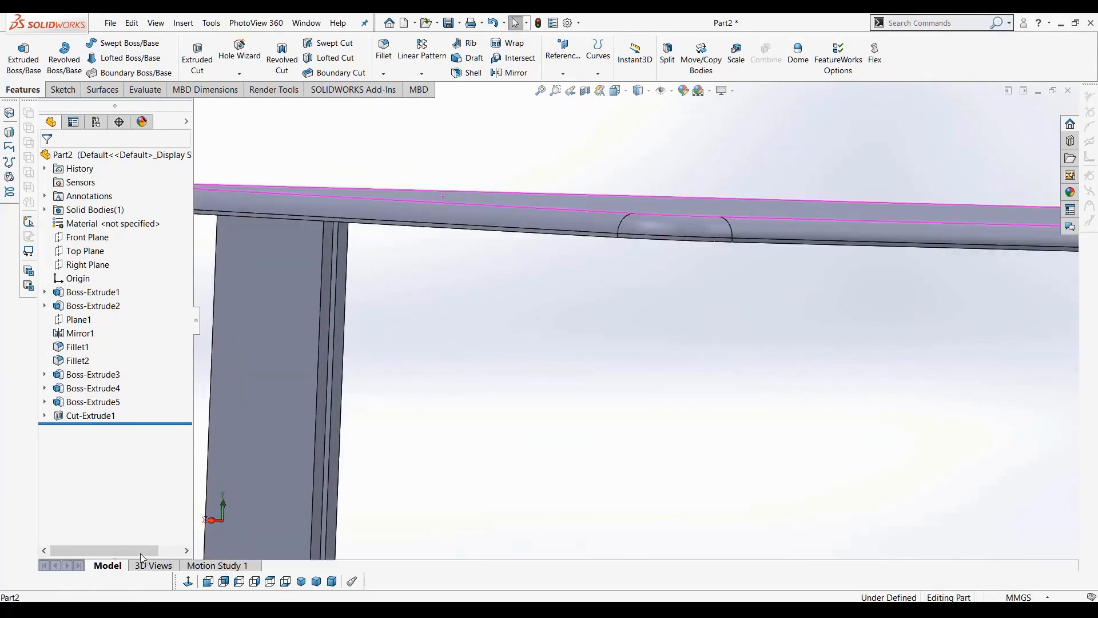
# Edit the tabletop's Boss-Extrude2 feature and change its extrusion depth to 12 mm
pyautogui.click(228, 585)
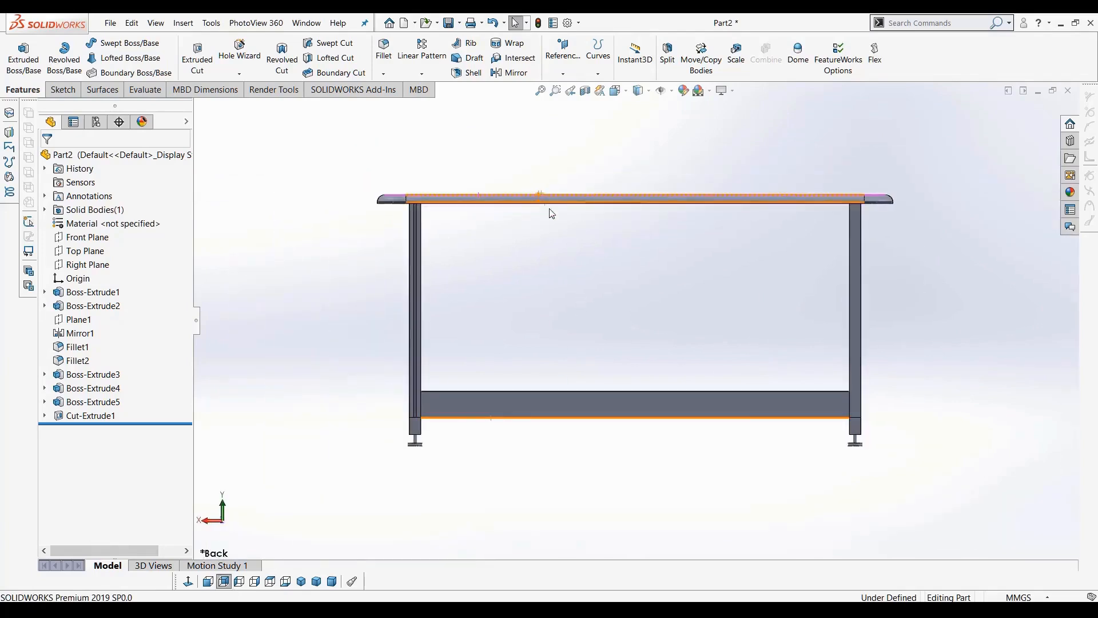
pyautogui.scroll(-3, 546, 206)
pyautogui.moveTo(546, 206); pyautogui.dragTo(495, 269, button='middle')
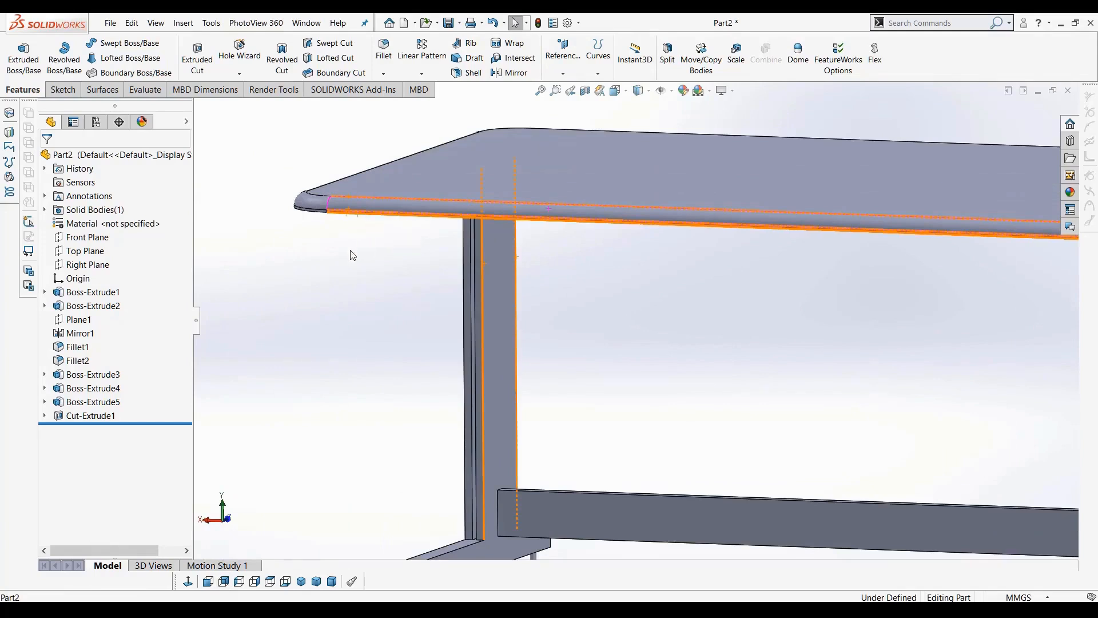
pyautogui.click(72, 307)
pyautogui.press('f')
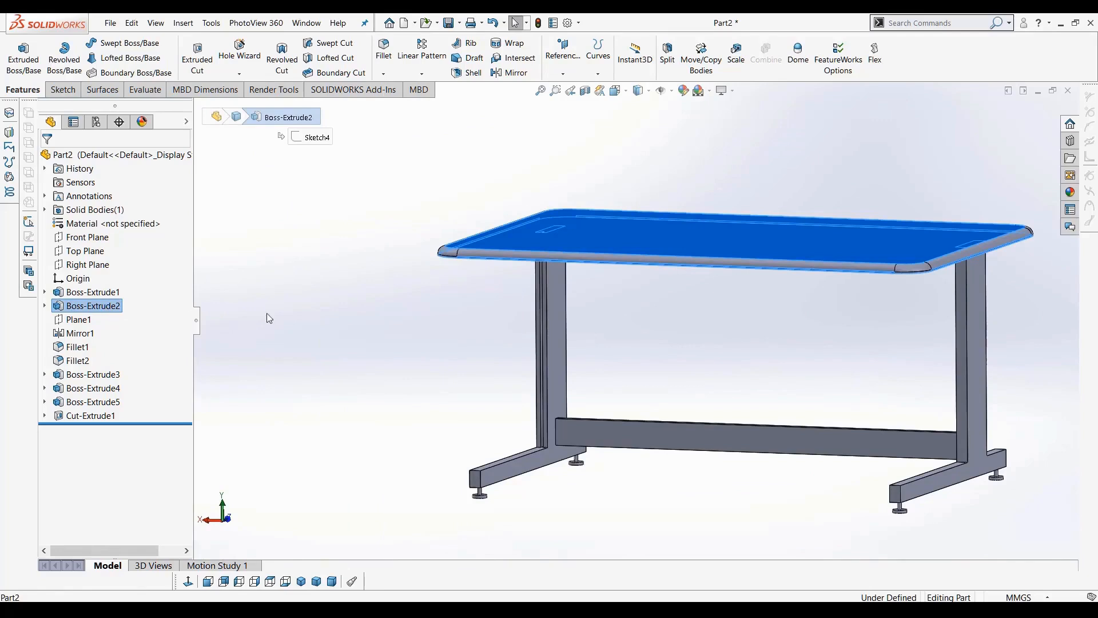
pyautogui.rightClick(69, 308)
pyautogui.click(84, 278)
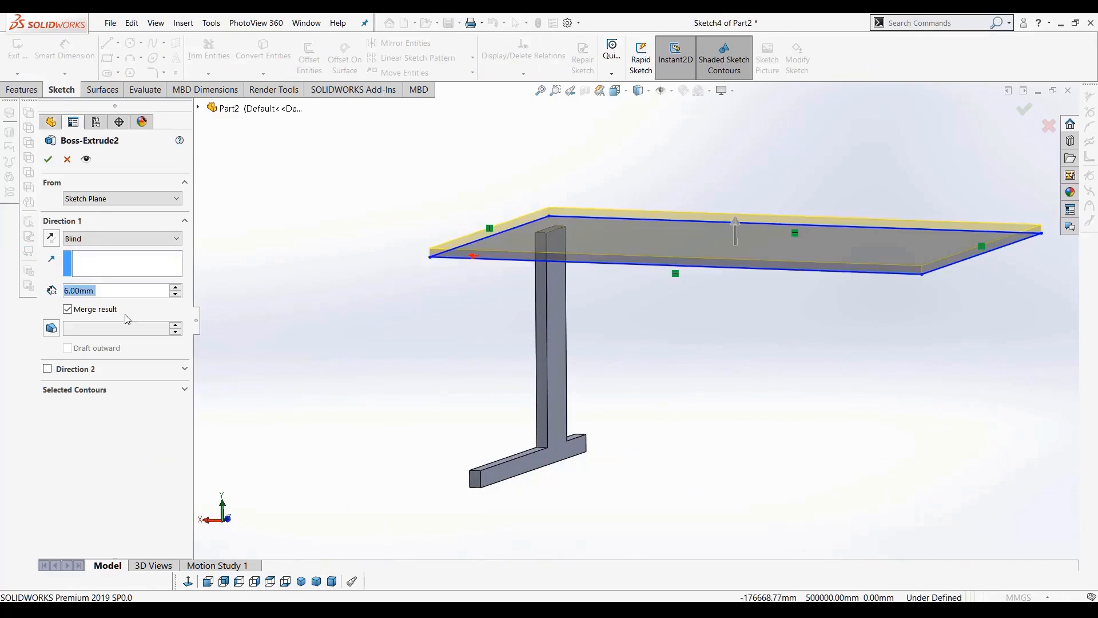
pyautogui.write('8')
pyautogui.press('Return')
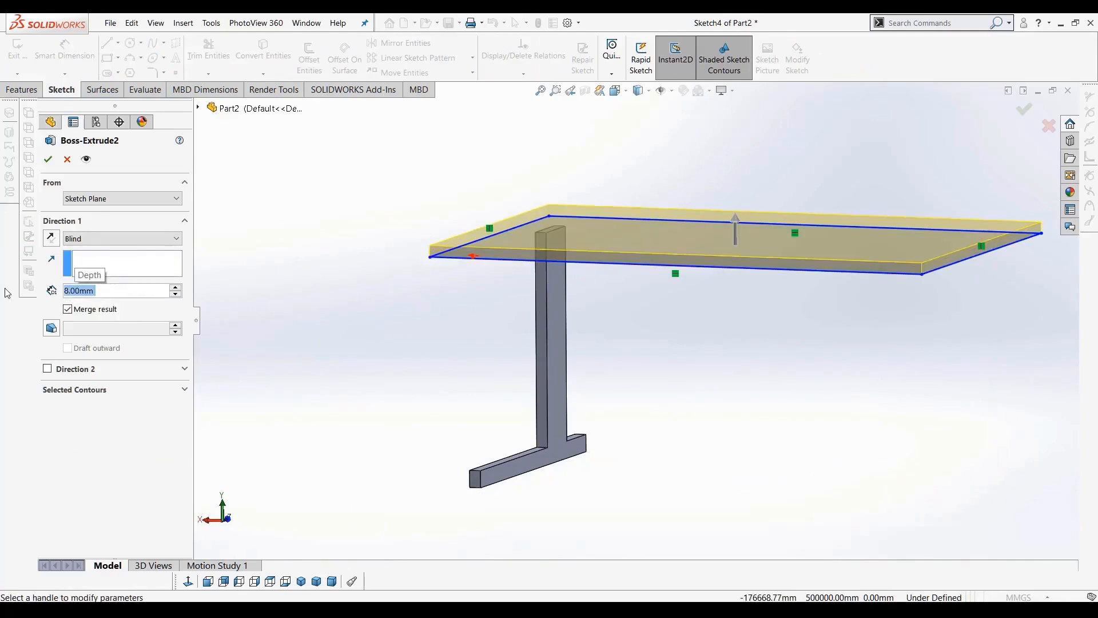
pyautogui.write('12')
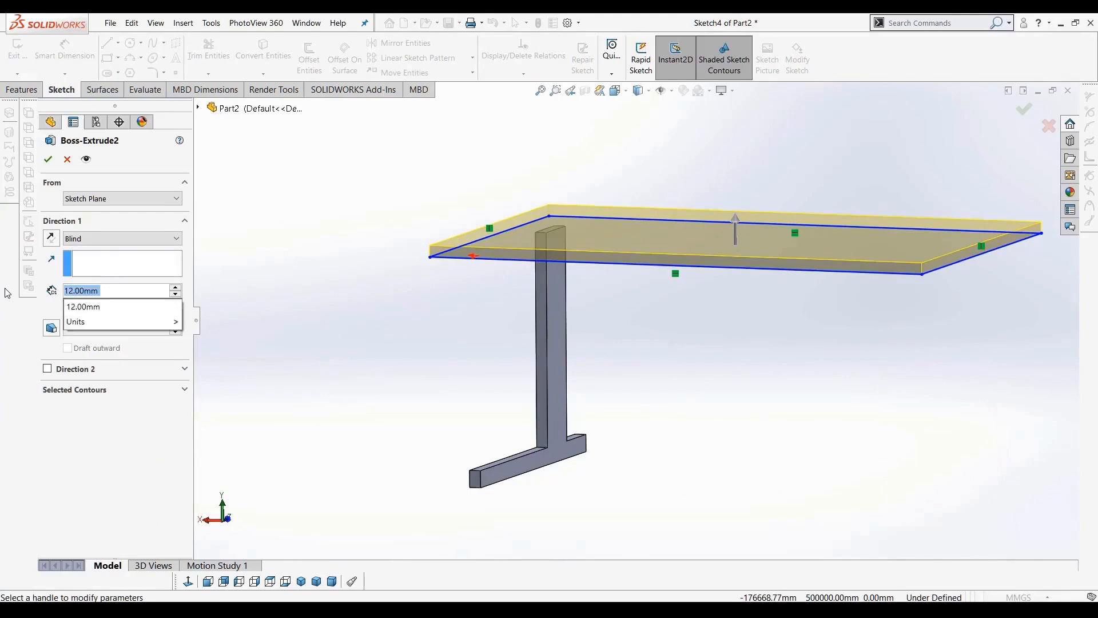
pyautogui.press('Return')
pyautogui.click(48, 159)
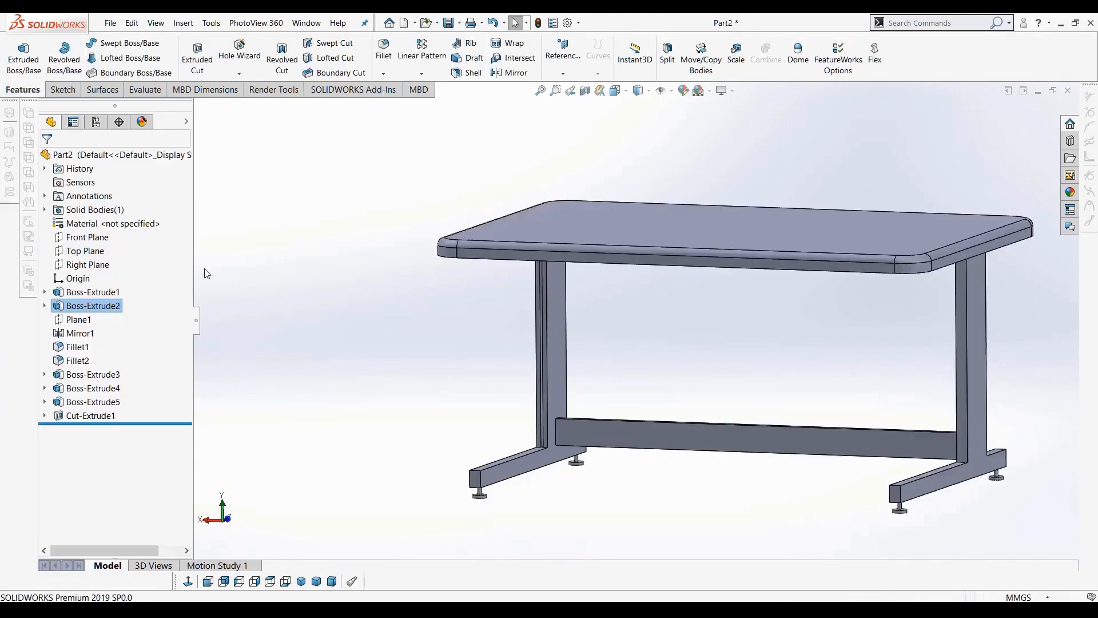
# Orbit and zoom around the table to examine the thickened tabletop
pyautogui.moveTo(807, 338); pyautogui.dragTo(904, 353, button='middle')
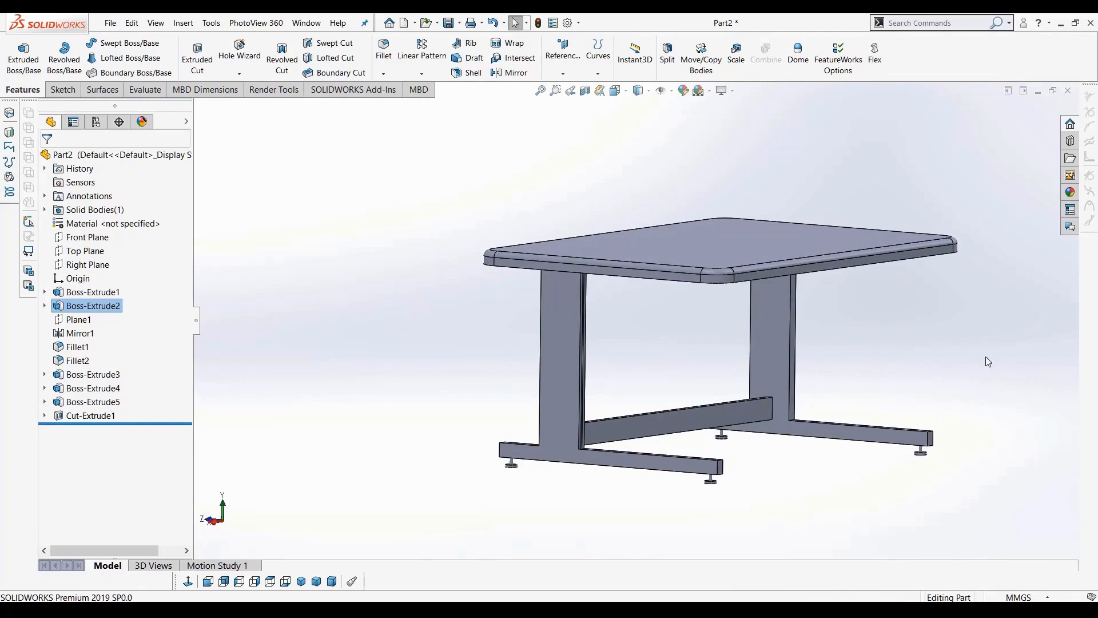
pyautogui.scroll(4, 947, 389)
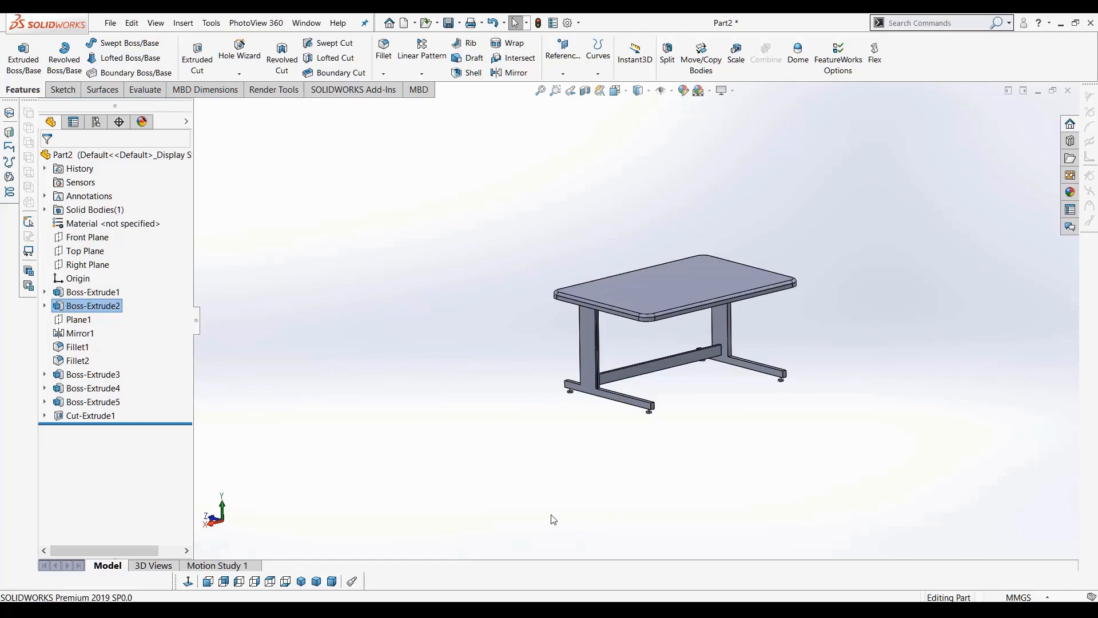
pyautogui.scroll(-2, 684, 395)
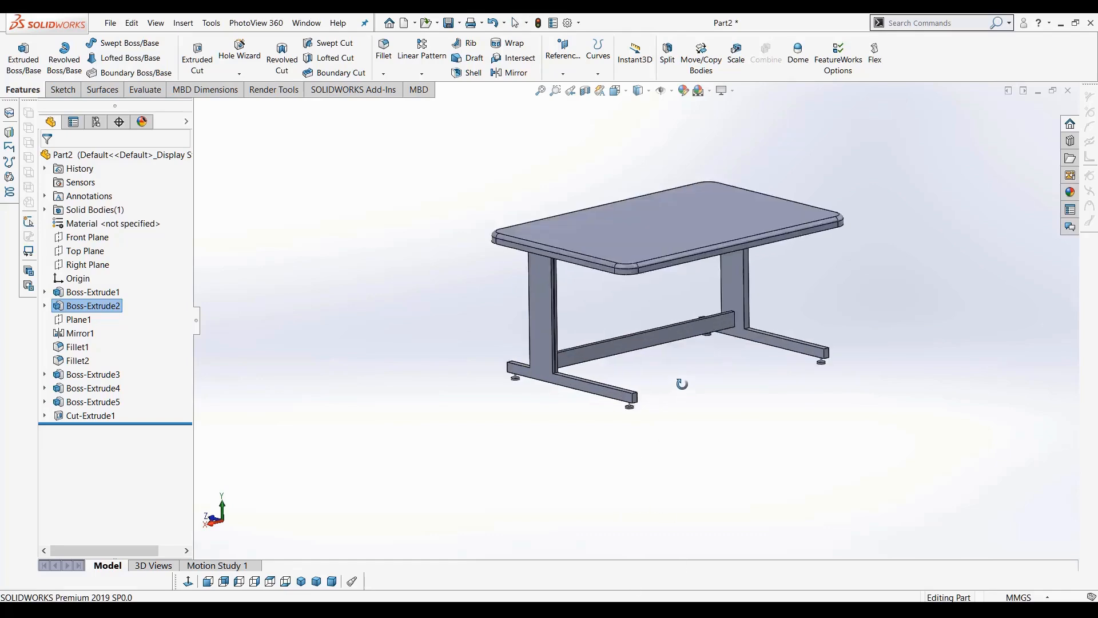
pyautogui.moveTo(683, 383); pyautogui.dragTo(683, 380, button='middle')
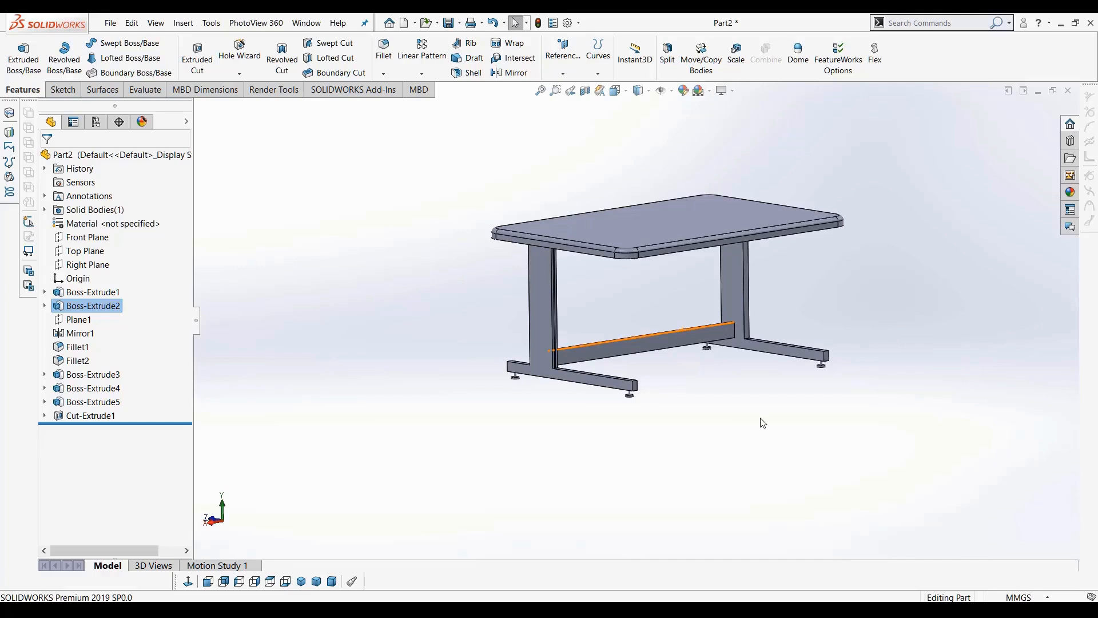
pyautogui.moveTo(794, 434); pyautogui.dragTo(794, 436, button='middle')
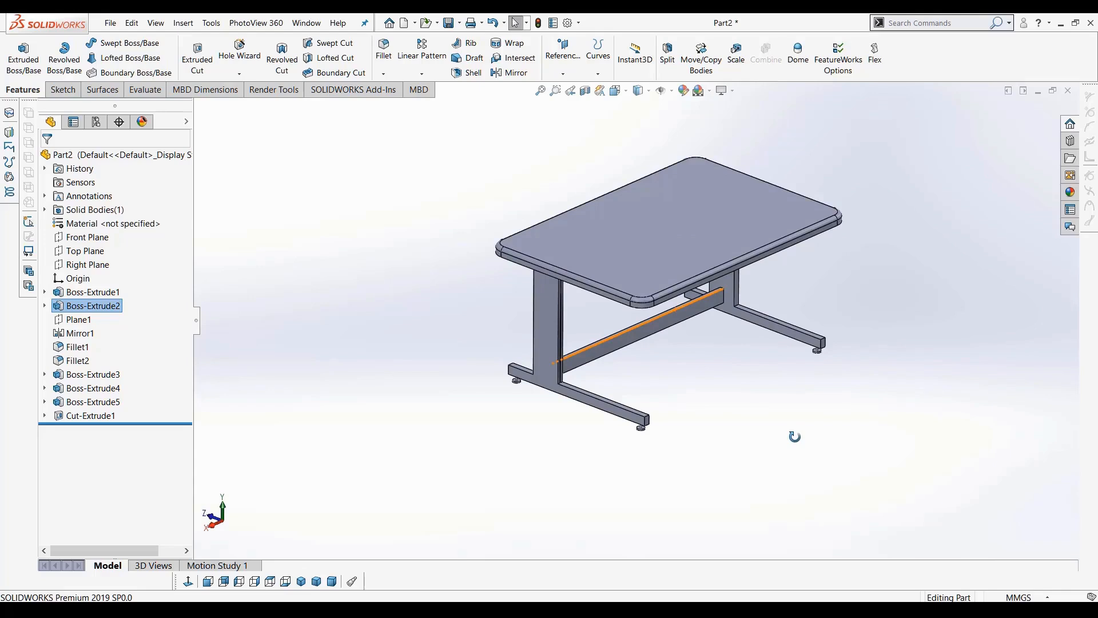
pyautogui.scroll(-2, 883, 346)
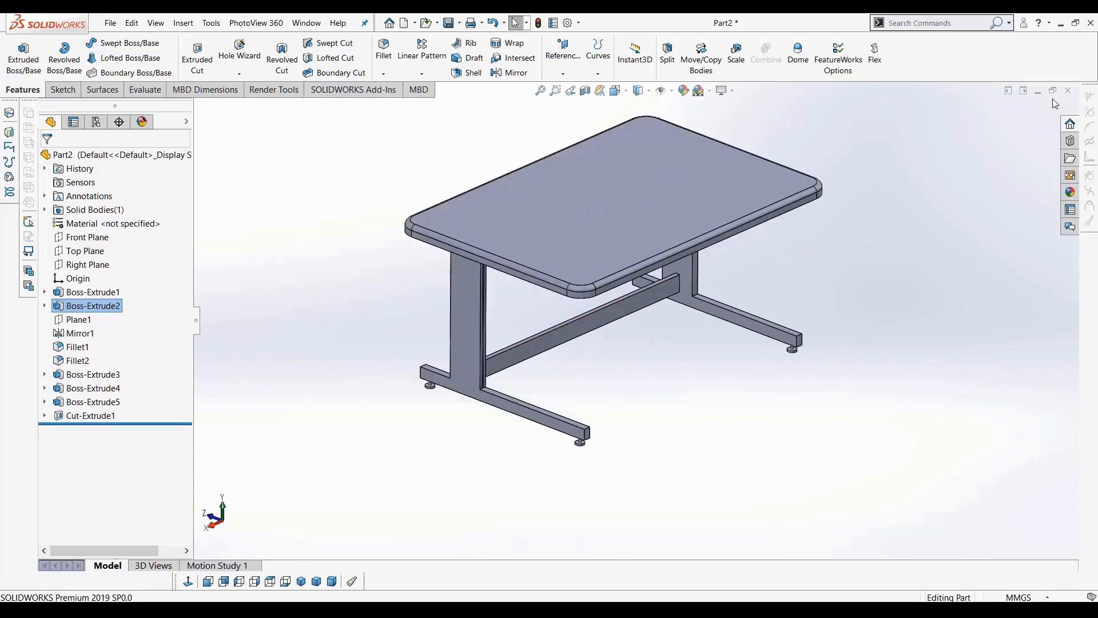